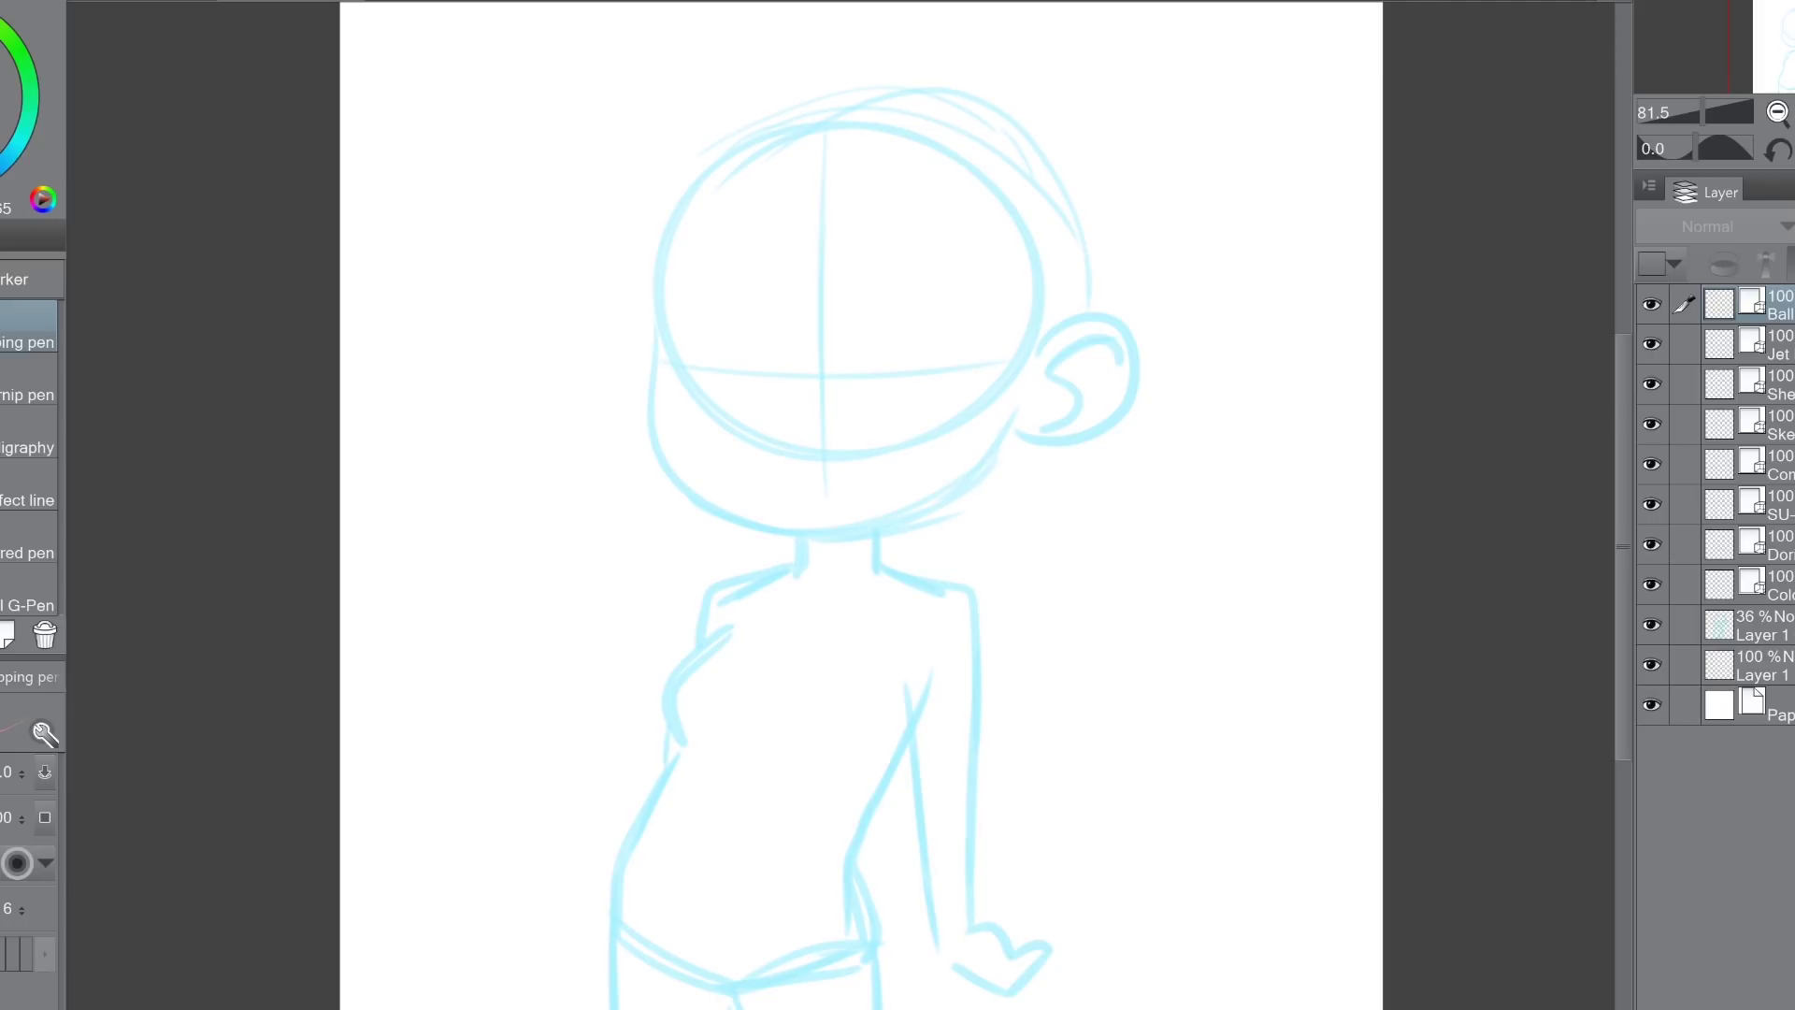
Step: Ink the upper and lower lid lines of the ear-side eye on the dori brush's layer with the dori-G(PEN) 2 brush
{"action": "left_click", "coordinate": [1778, 545]}
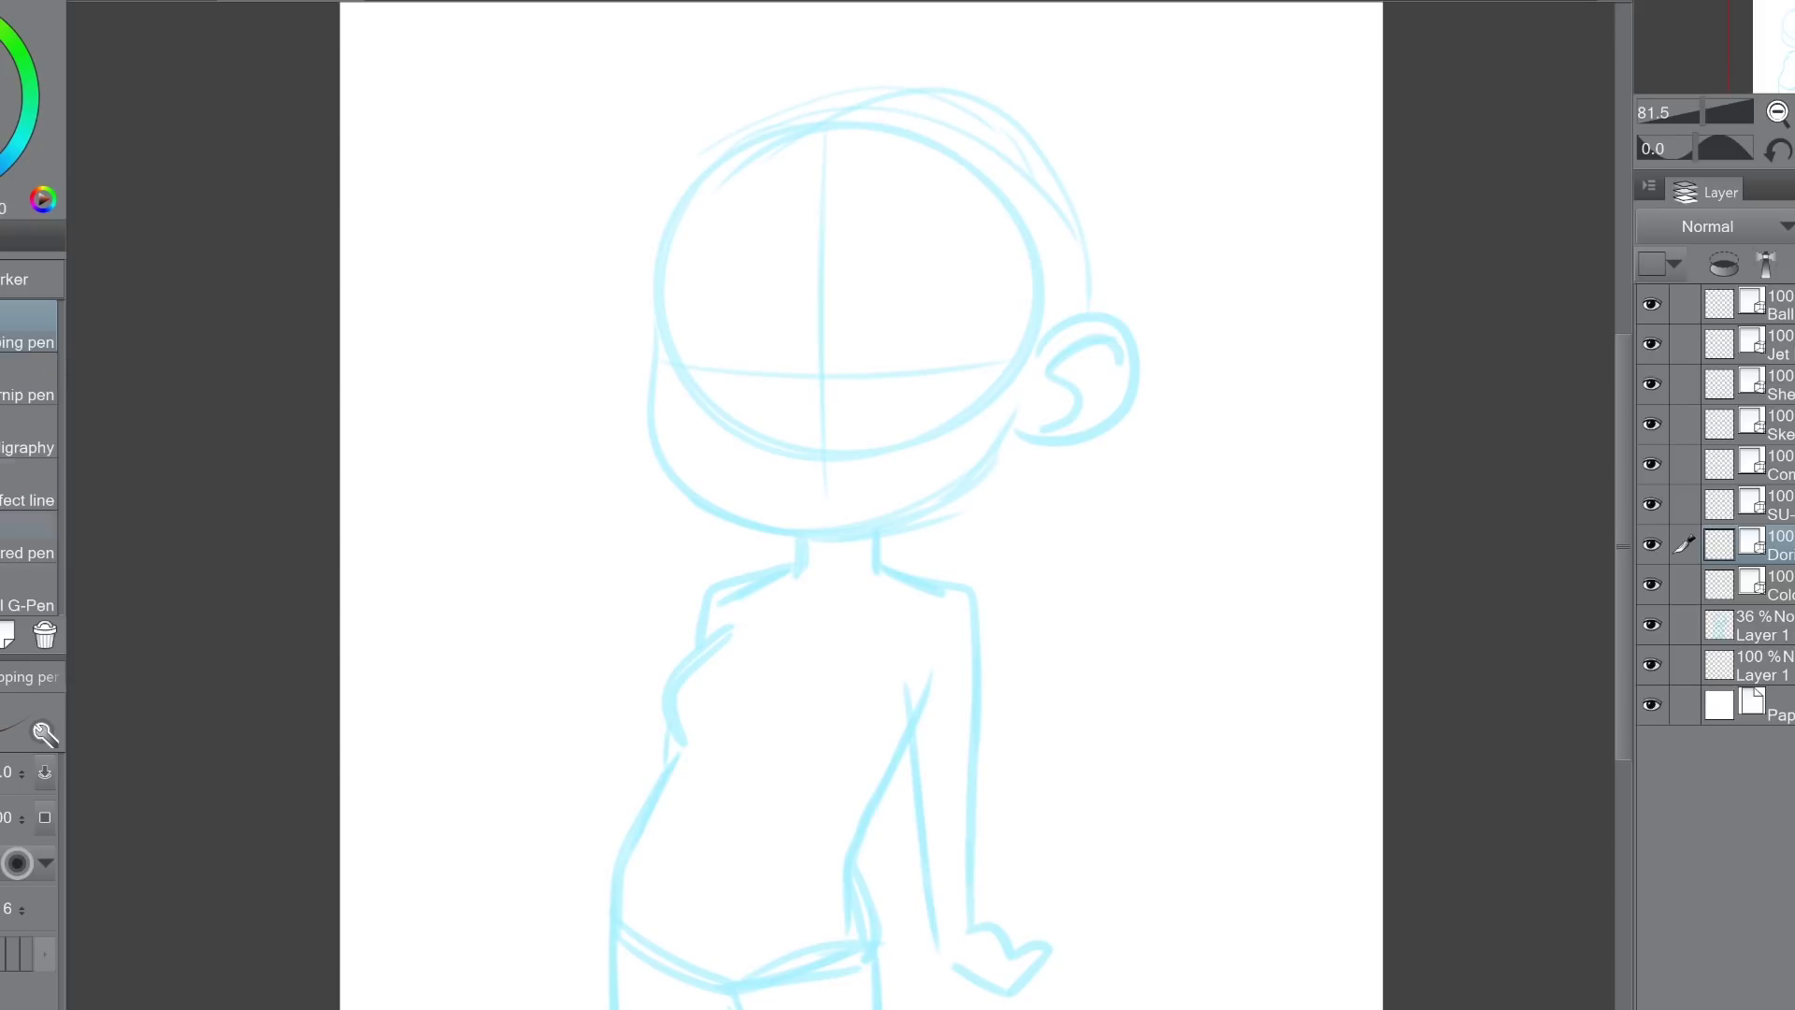
{"action": "key", "text": "p"}
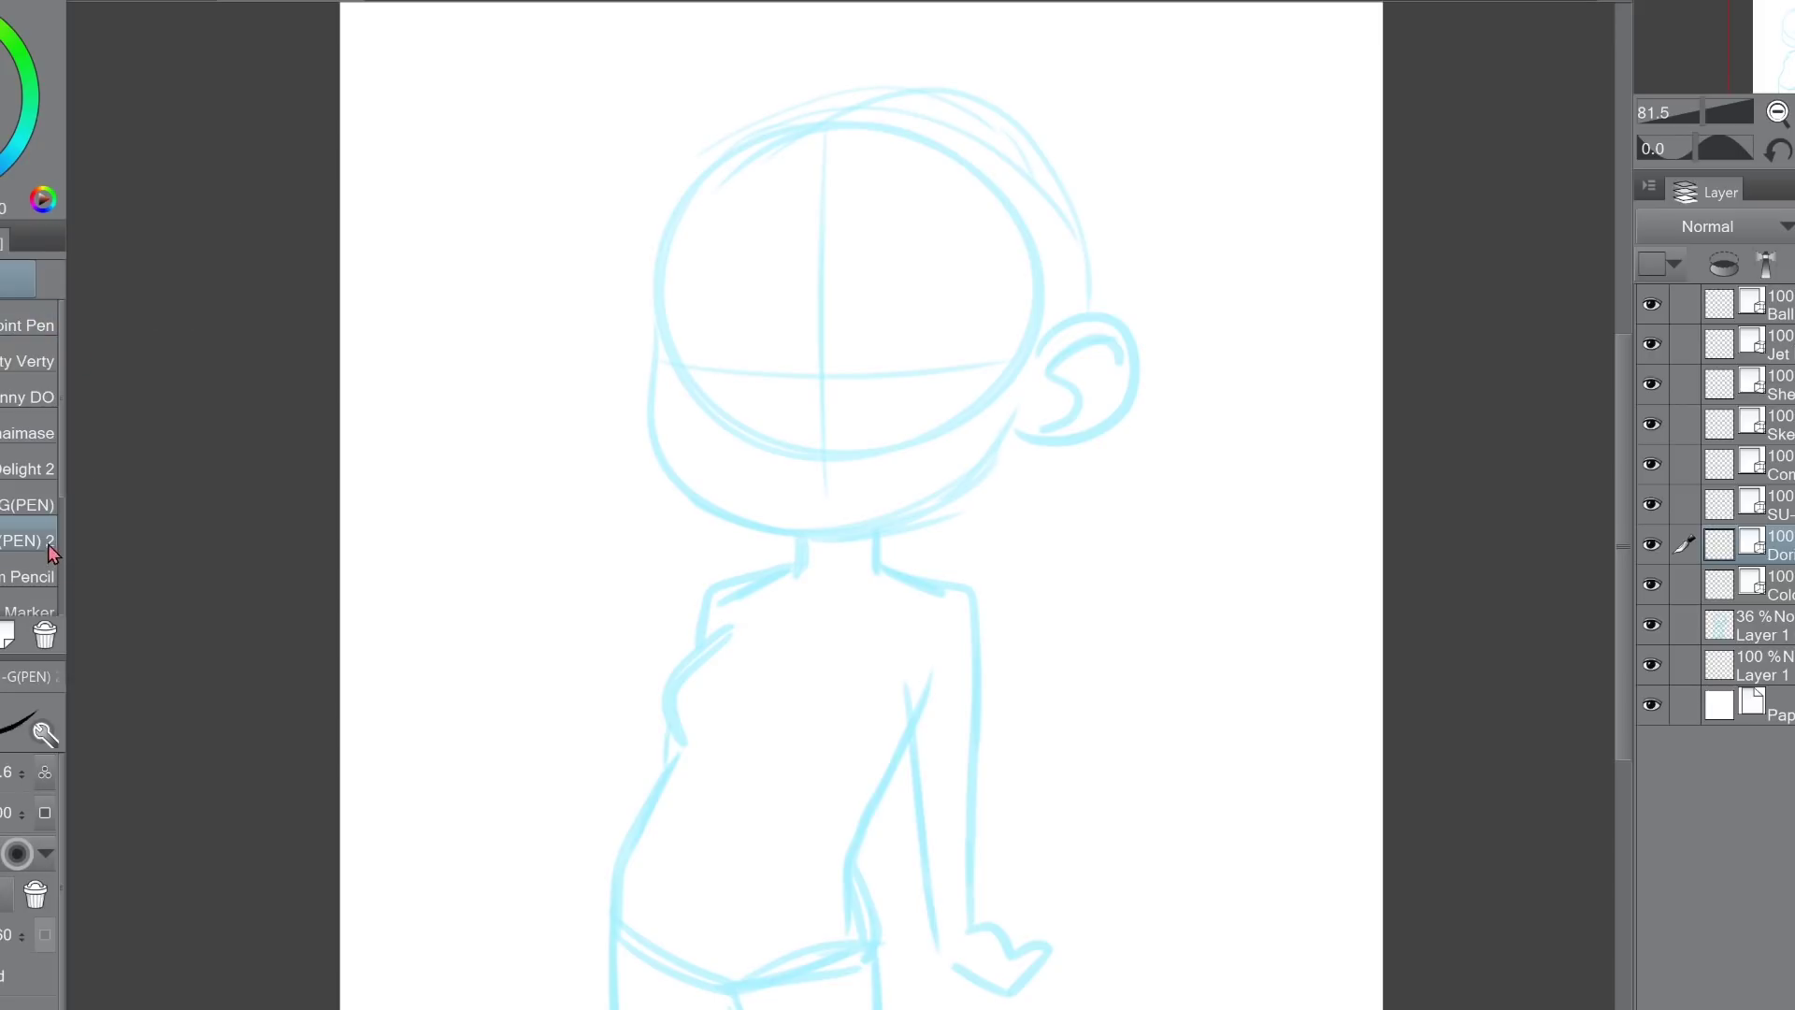
{"action": "mouse_move", "coordinate": [17, 552]}
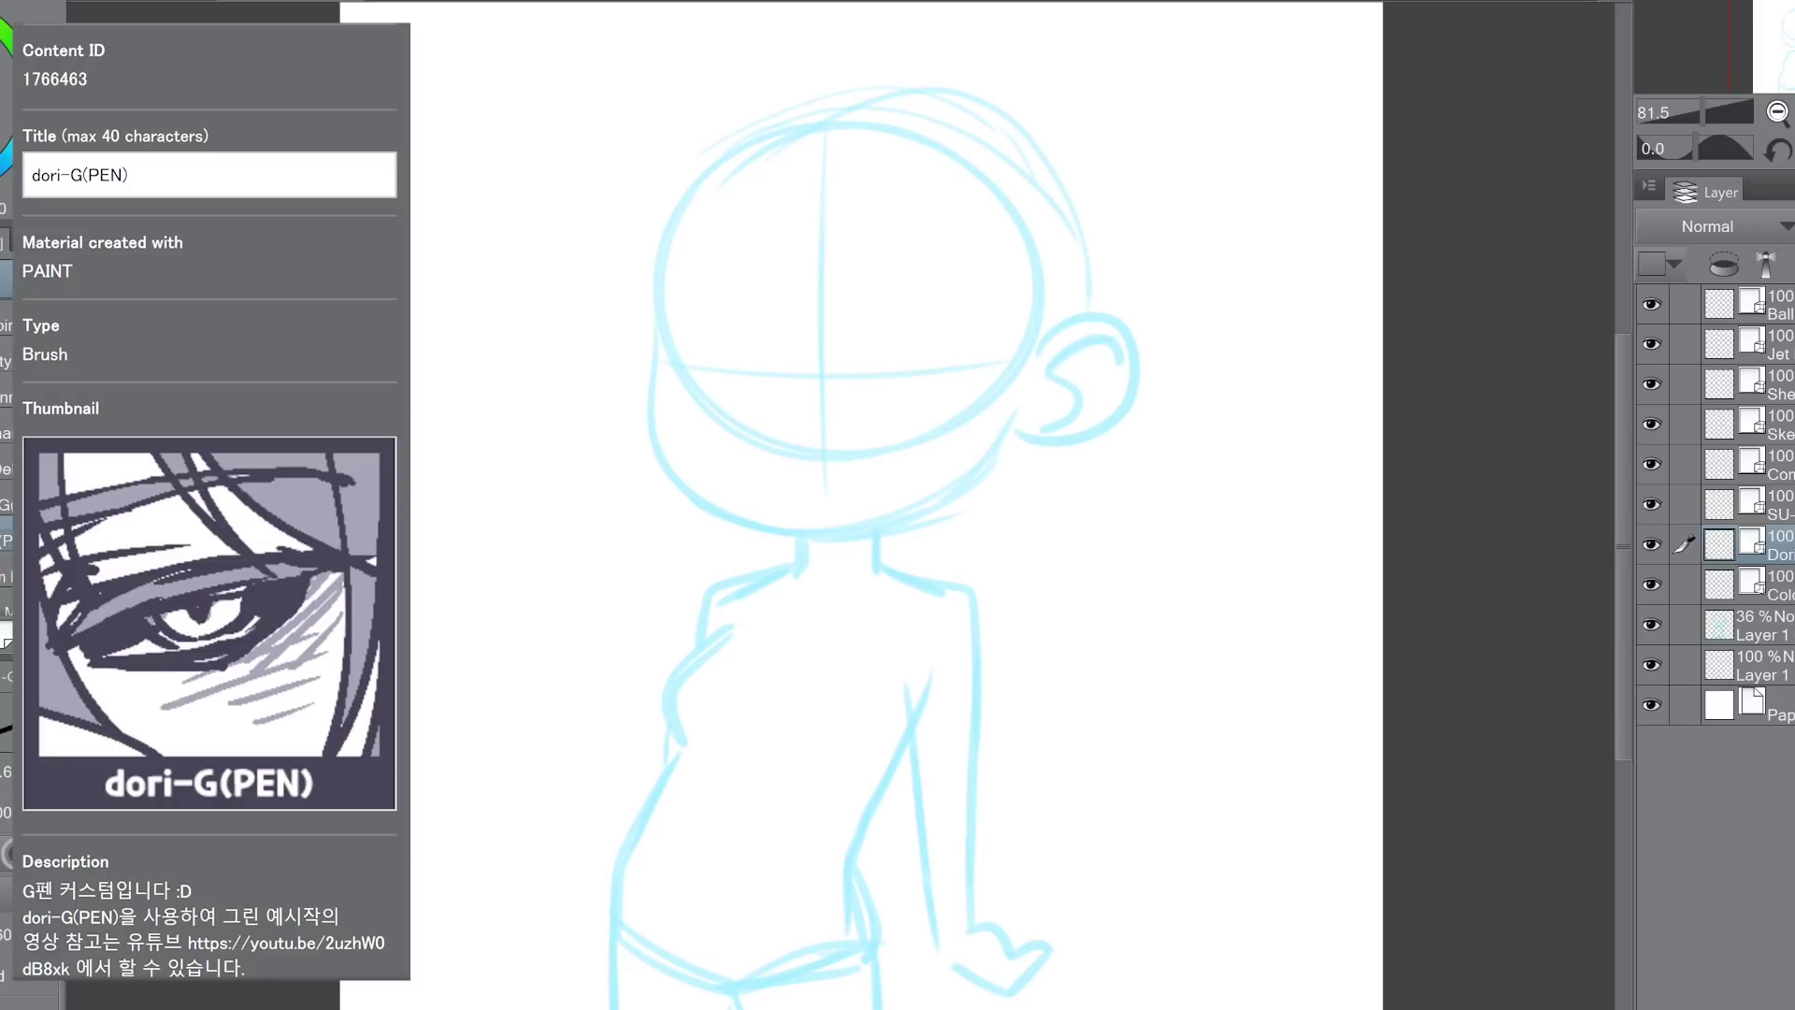
{"action": "key", "text": "ctrl+plus"}
{"action": "key", "text": "ctrl+plus"}
{"action": "left_click_drag", "start_coordinate": [1788, 49], "coordinate": [1792, 38]}
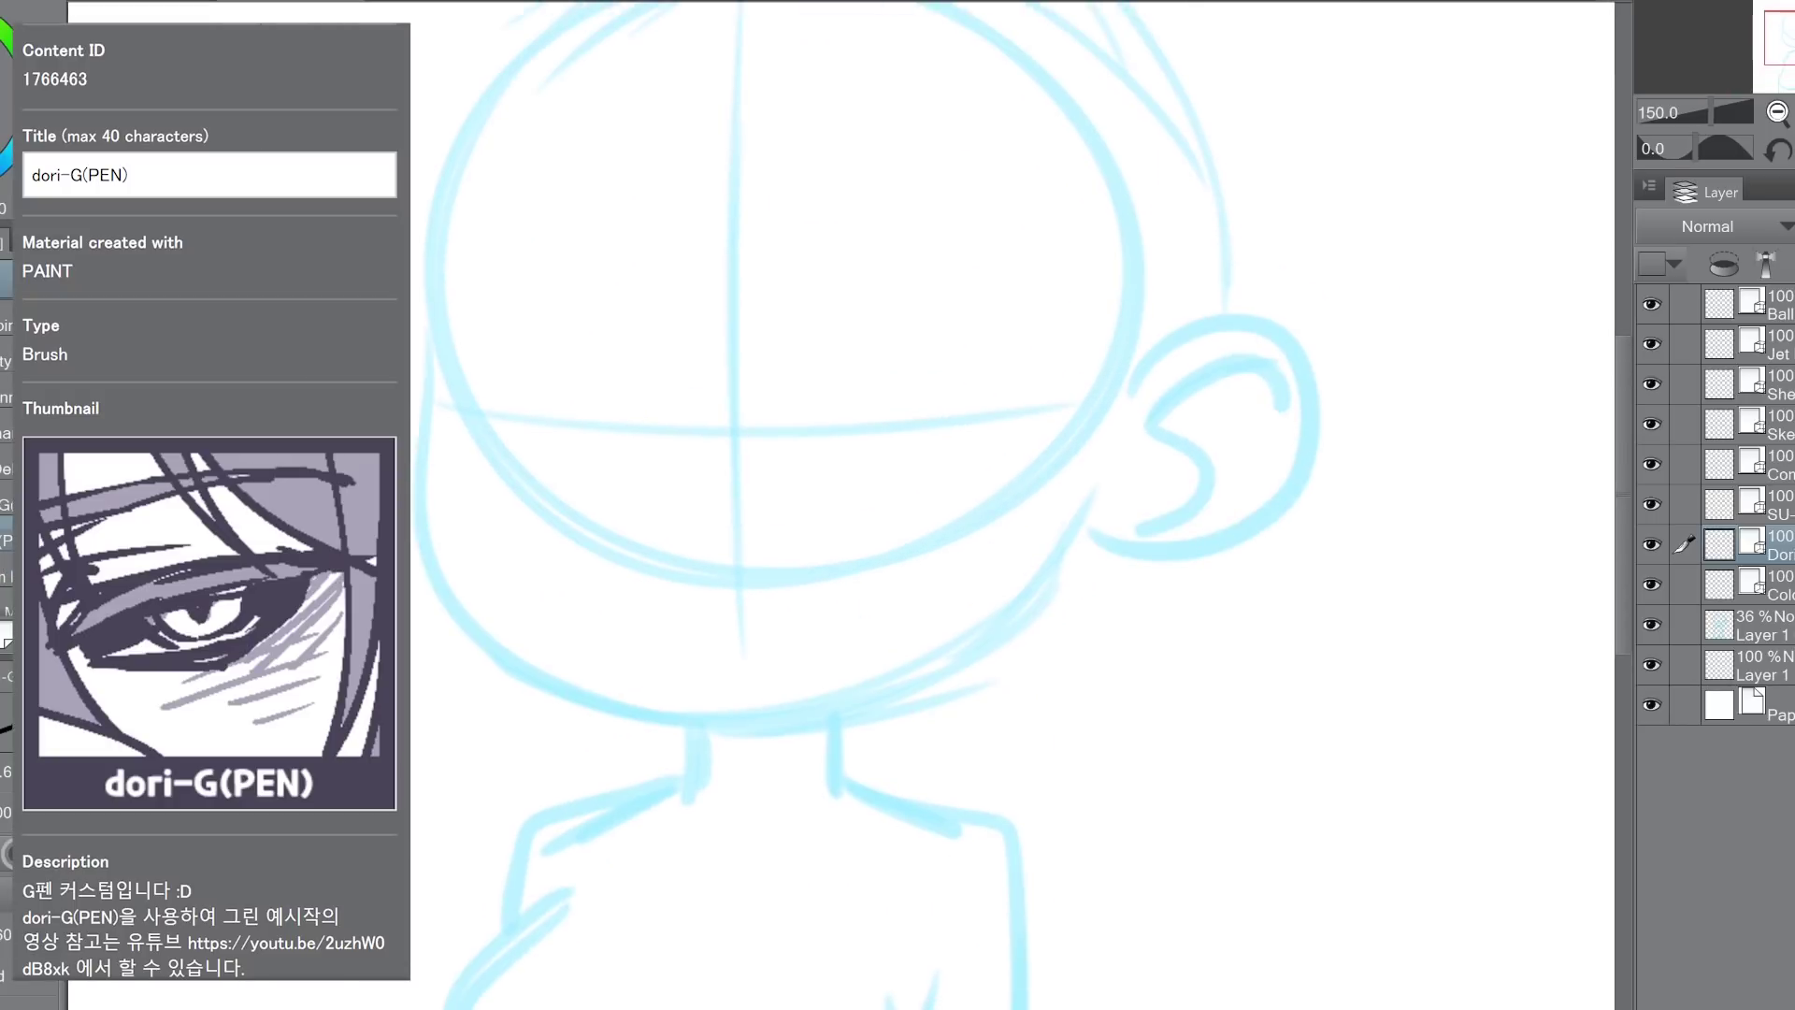
{"action": "key", "text": "ctrl+plus"}
{"action": "mouse_move", "coordinate": [810, 306]}
{"action": "left_mouse_down"}
{"action": "mouse_move", "coordinate": [1004, 199]}
{"action": "mouse_move", "coordinate": [1142, 214]}
{"action": "mouse_move", "coordinate": [1161, 244]}
{"action": "mouse_move", "coordinate": [1085, 355]}
{"action": "mouse_move", "coordinate": [882, 350]}
{"action": "left_mouse_up"}
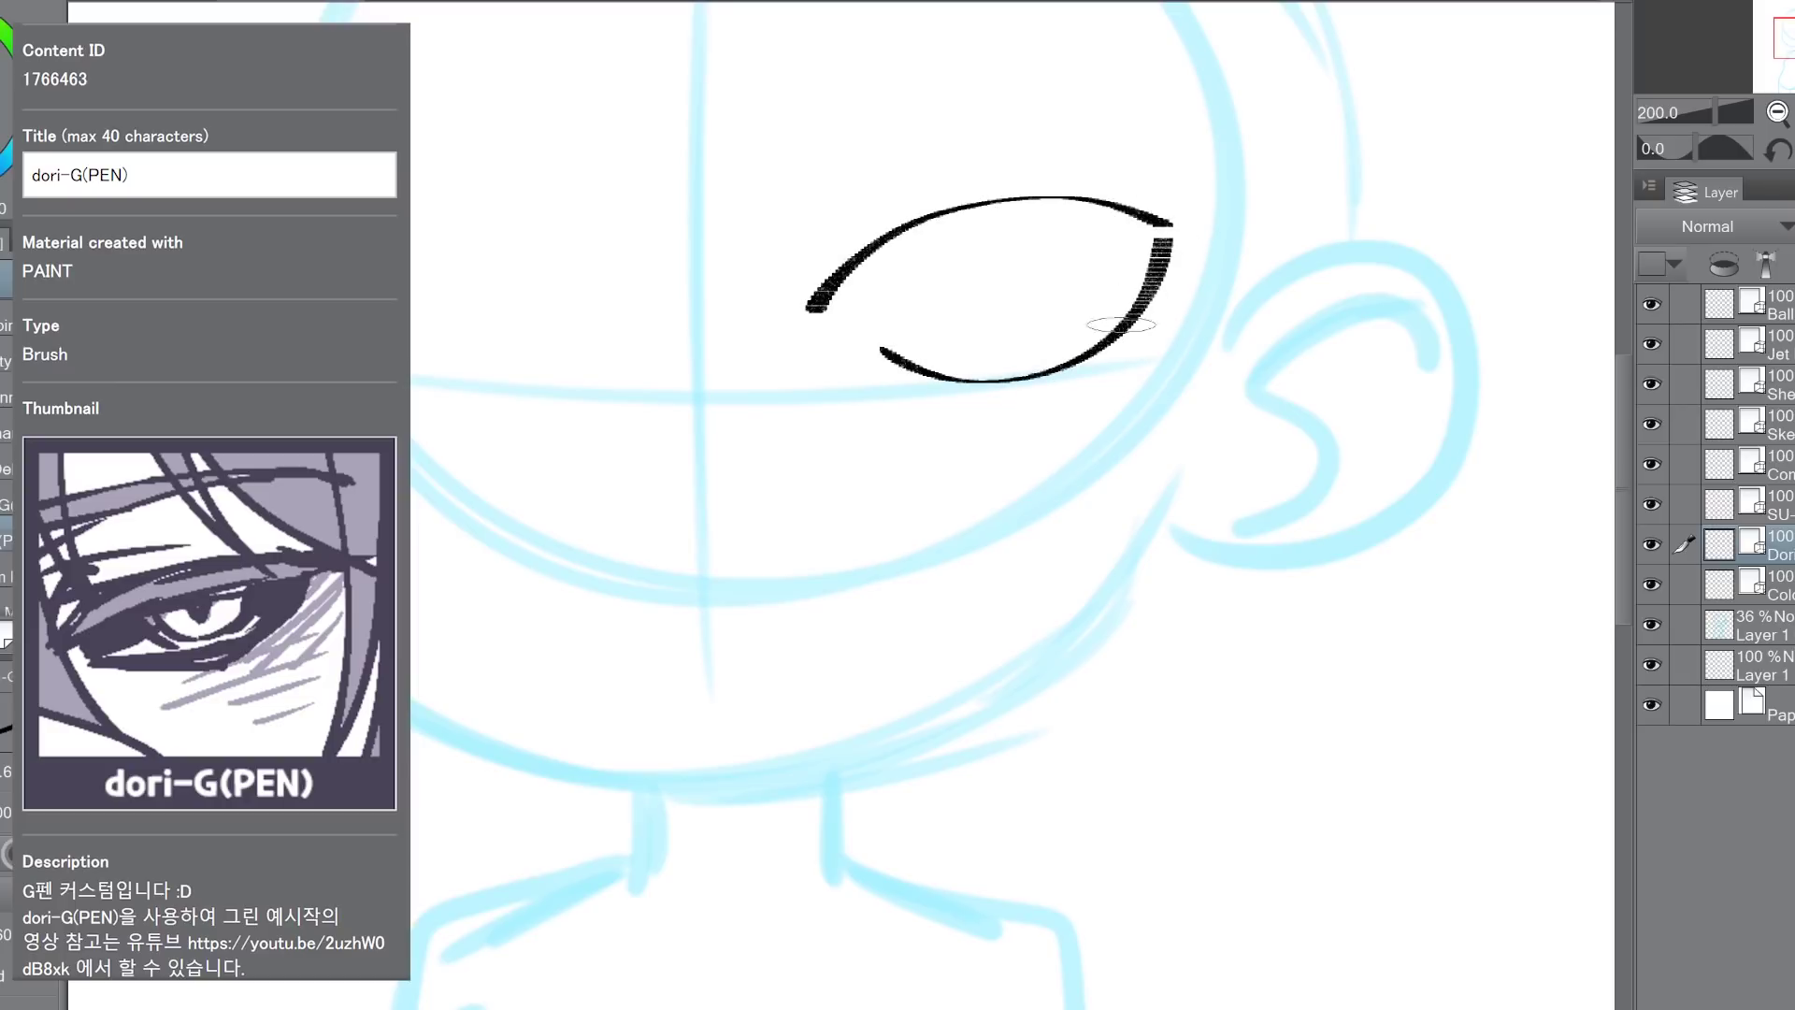
{"action": "key", "text": "ctrl+z"}
{"action": "mouse_move", "coordinate": [1161, 246]}
{"action": "left_mouse_down"}
{"action": "mouse_move", "coordinate": [1107, 330]}
{"action": "mouse_move", "coordinate": [862, 364]}
{"action": "left_mouse_up"}
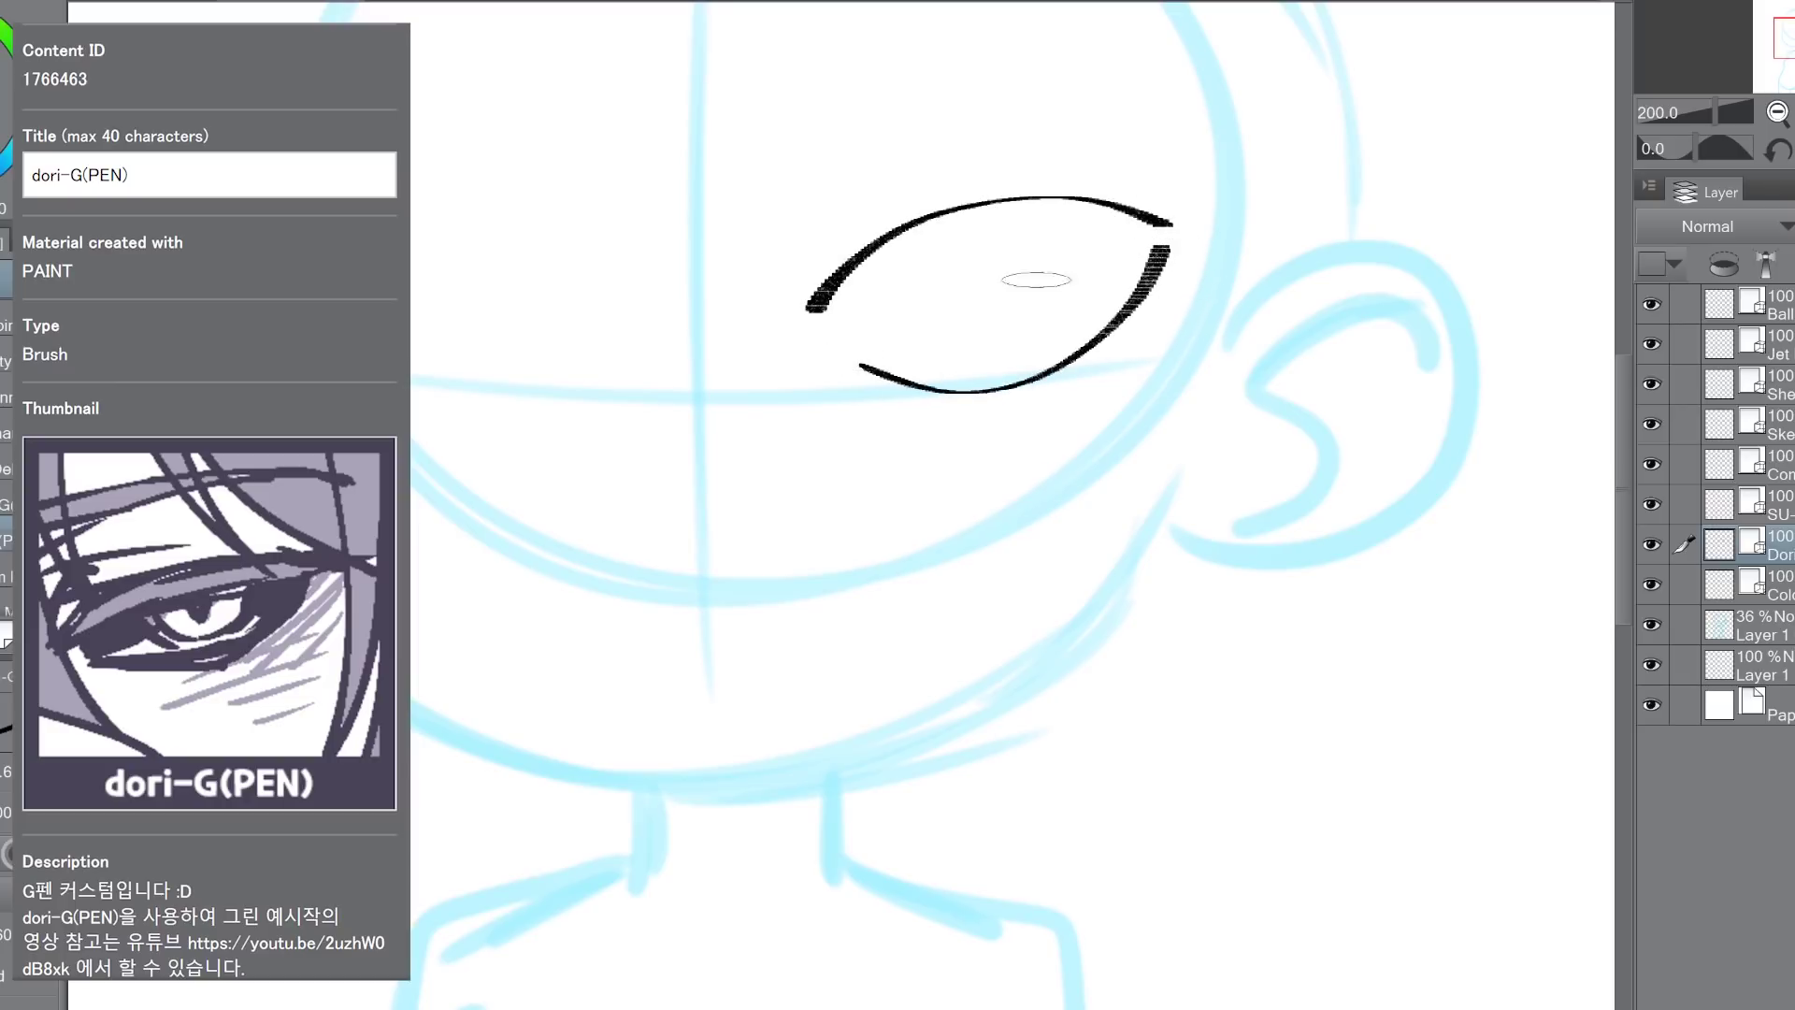
Step: Try vertical test strokes of varying thickness on the blank canvas beside the ear and undo them along with the lower lid line
{"action": "left_click_drag", "start_coordinate": [1038, 280], "coordinate": [944, 297]}
{"action": "left_click_drag", "start_coordinate": [1038, 101], "coordinate": [1014, 473]}
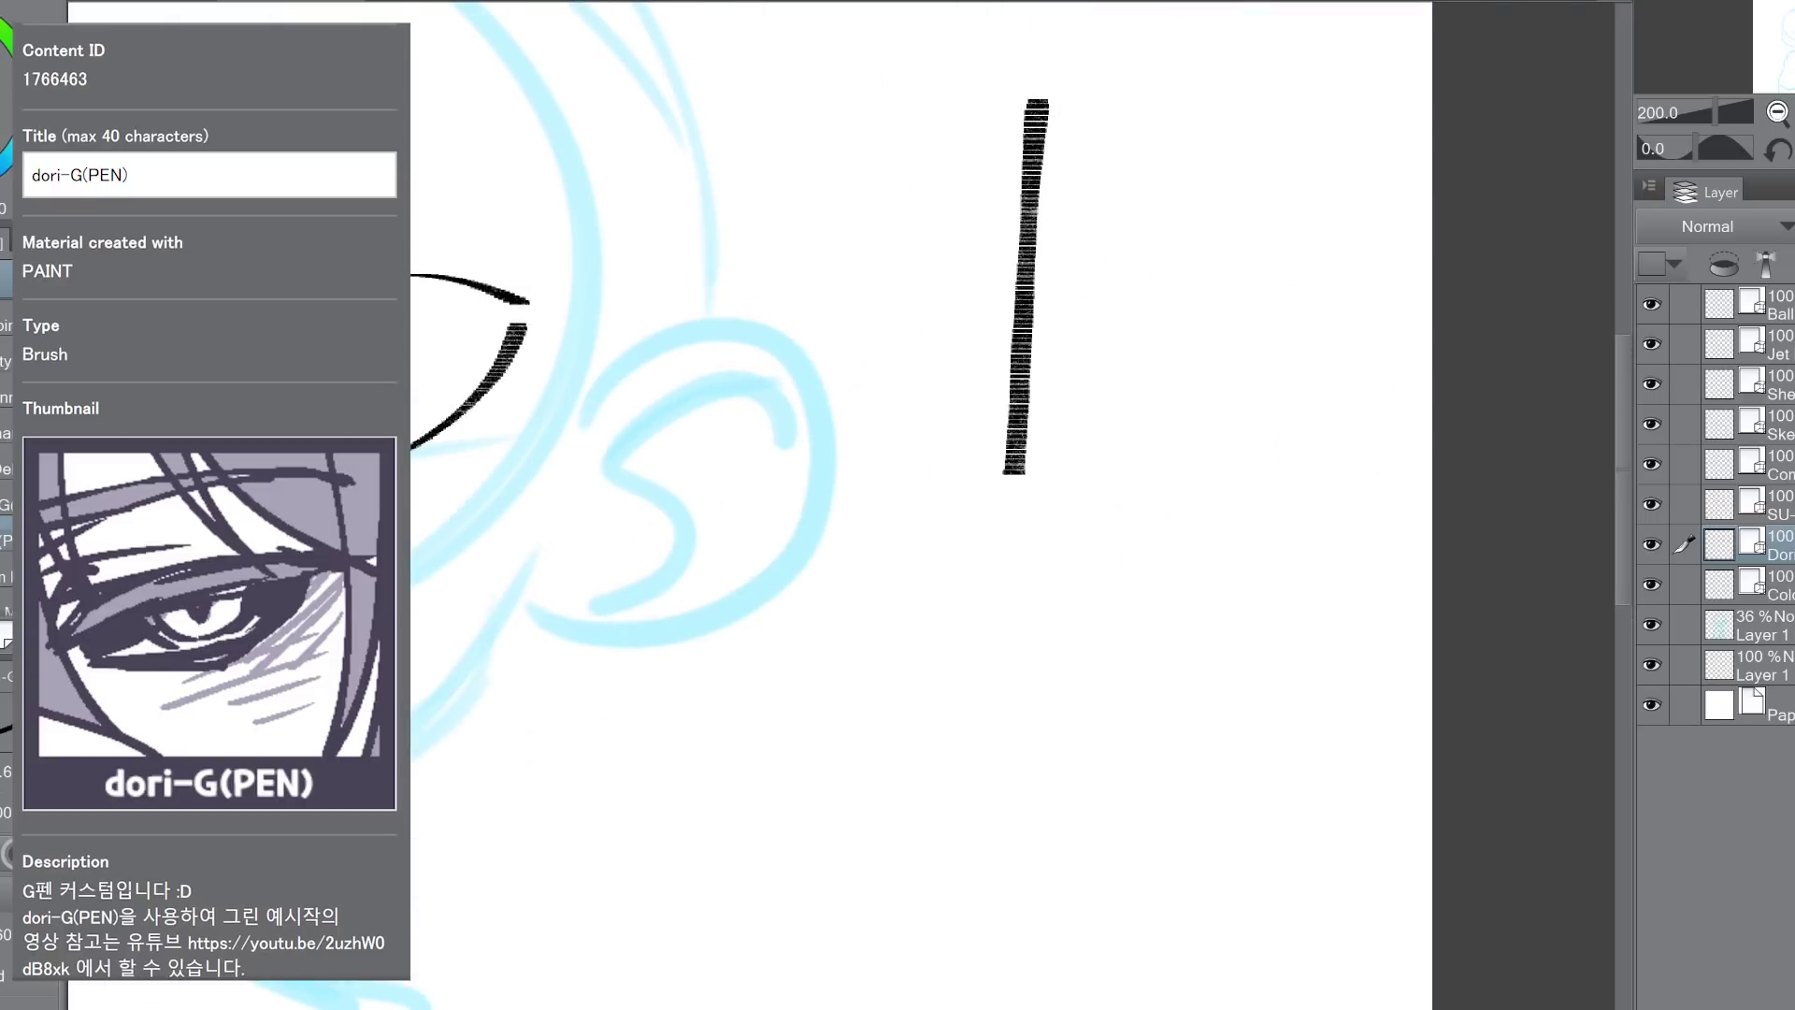
{"action": "left_click_drag", "start_coordinate": [842, 534], "coordinate": [947, 534], "text": "ctrl+alt"}
{"action": "left_click_drag", "start_coordinate": [1123, 104], "coordinate": [1118, 547]}
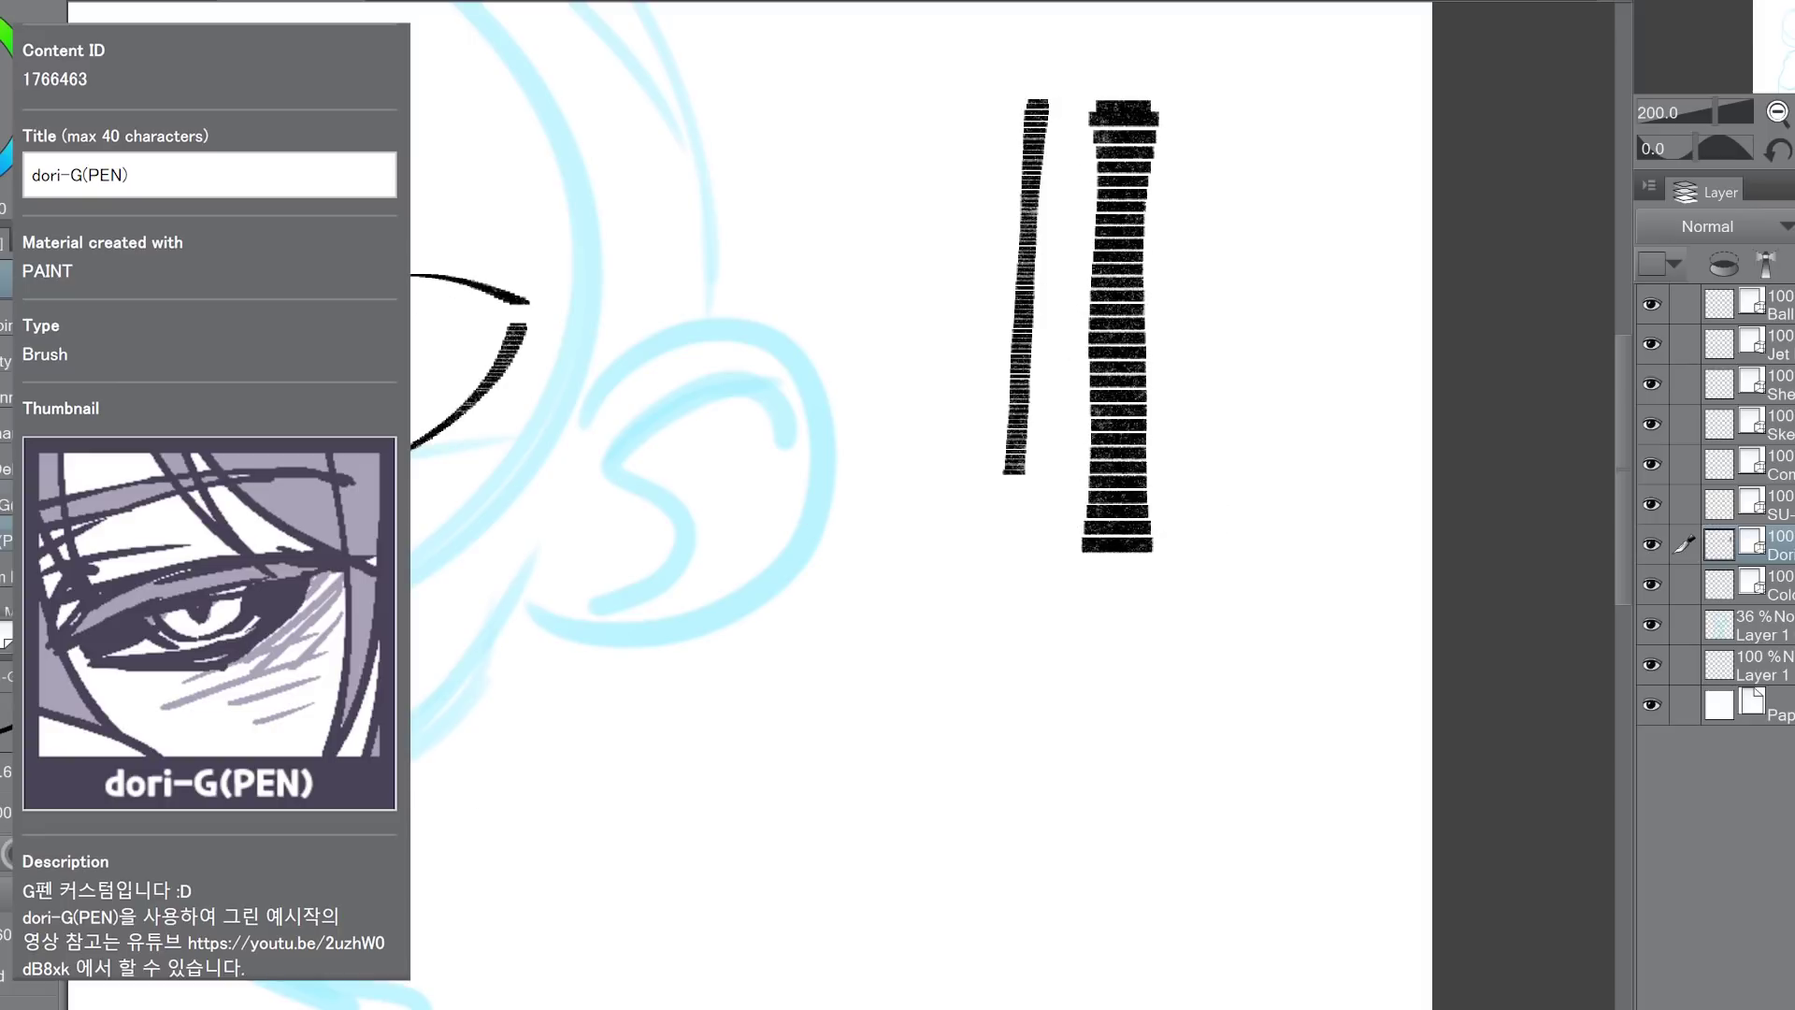
{"action": "left_click_drag", "start_coordinate": [953, 116], "coordinate": [972, 516]}
{"action": "left_click_drag", "start_coordinate": [895, 108], "coordinate": [884, 517]}
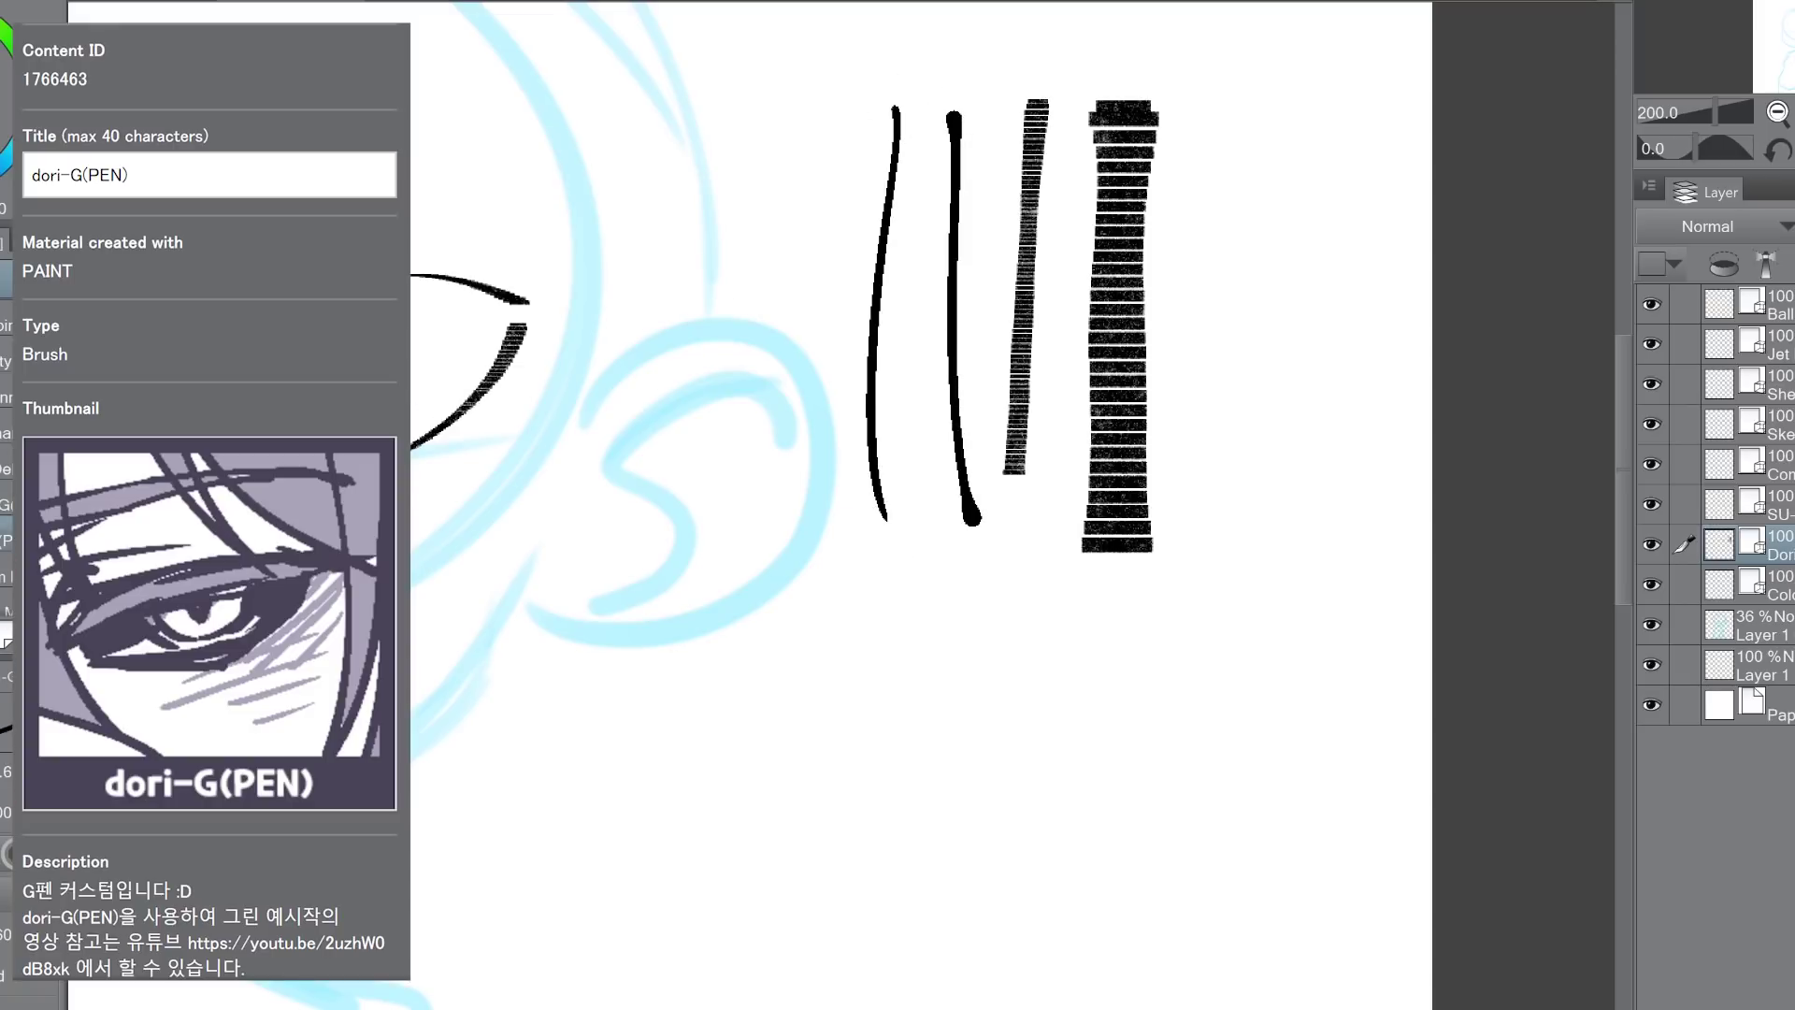
{"action": "left_click_drag", "start_coordinate": [1794, 30], "coordinate": [1788, 31]}
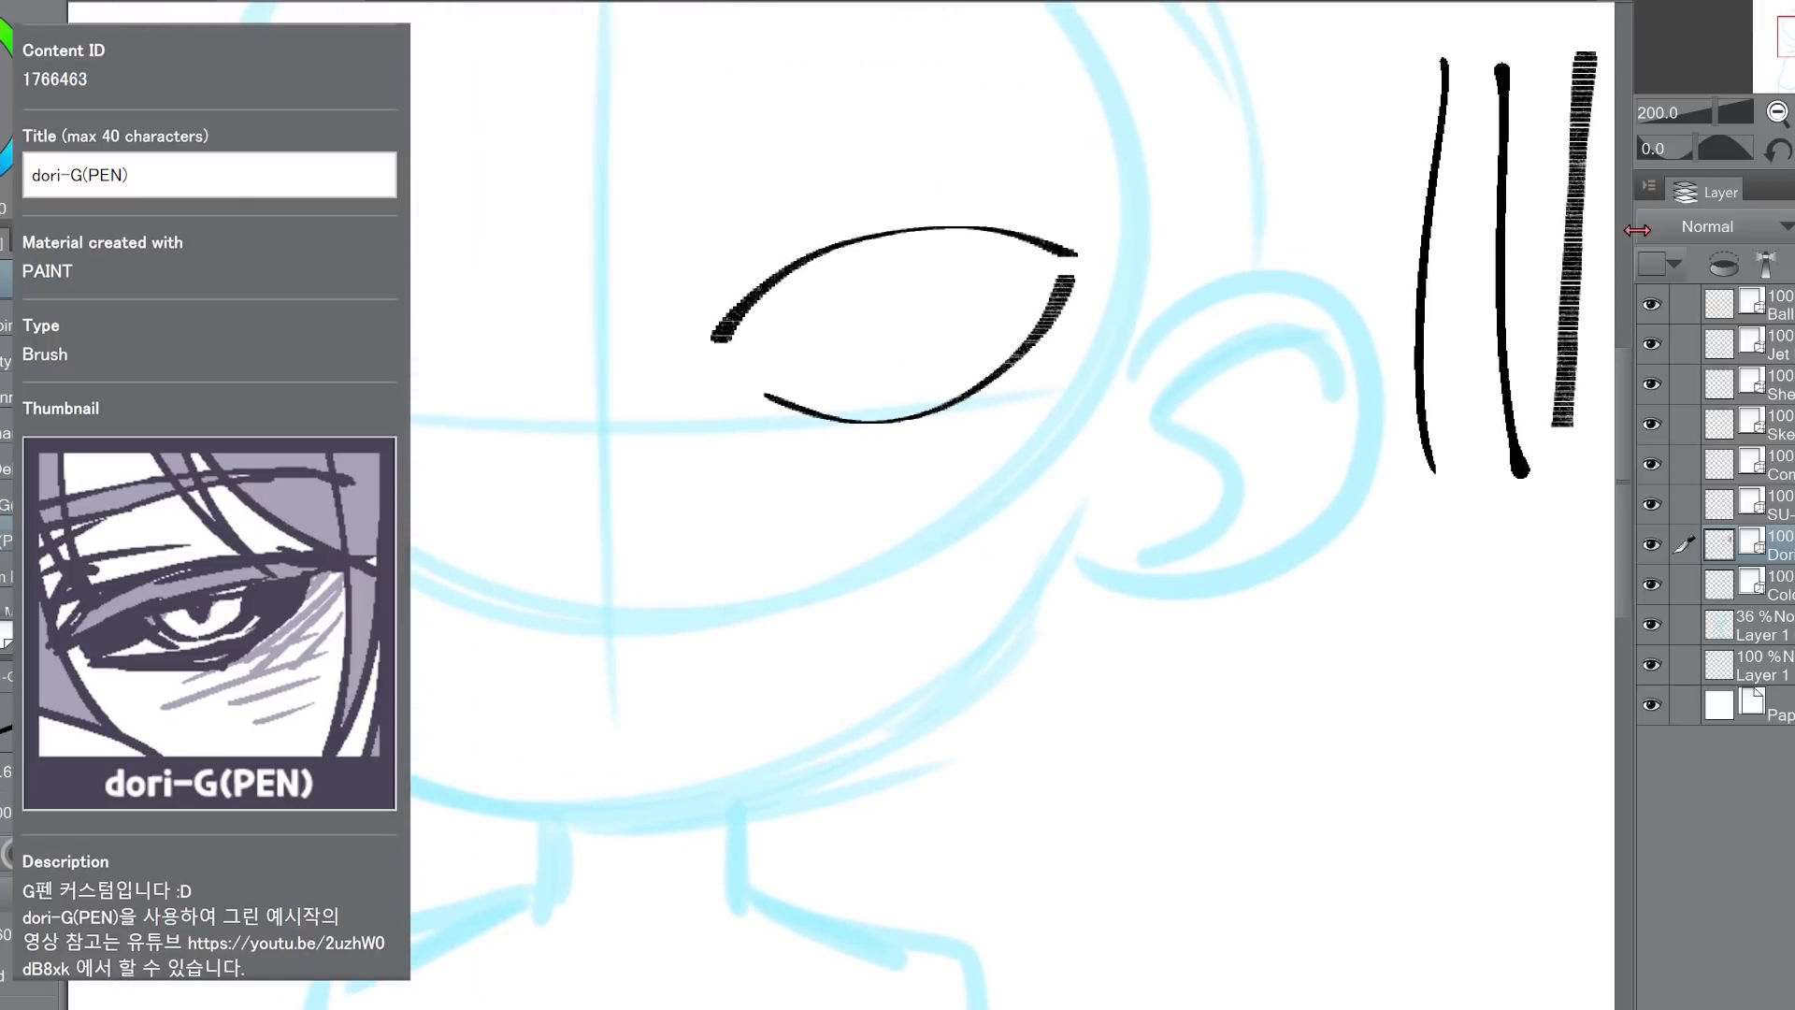
{"action": "key", "text": "ctrl+z"}
{"action": "key", "text": "ctrl+z"}
{"action": "key", "text": "ctrl+z"}
{"action": "key", "text": "ctrl+z"}
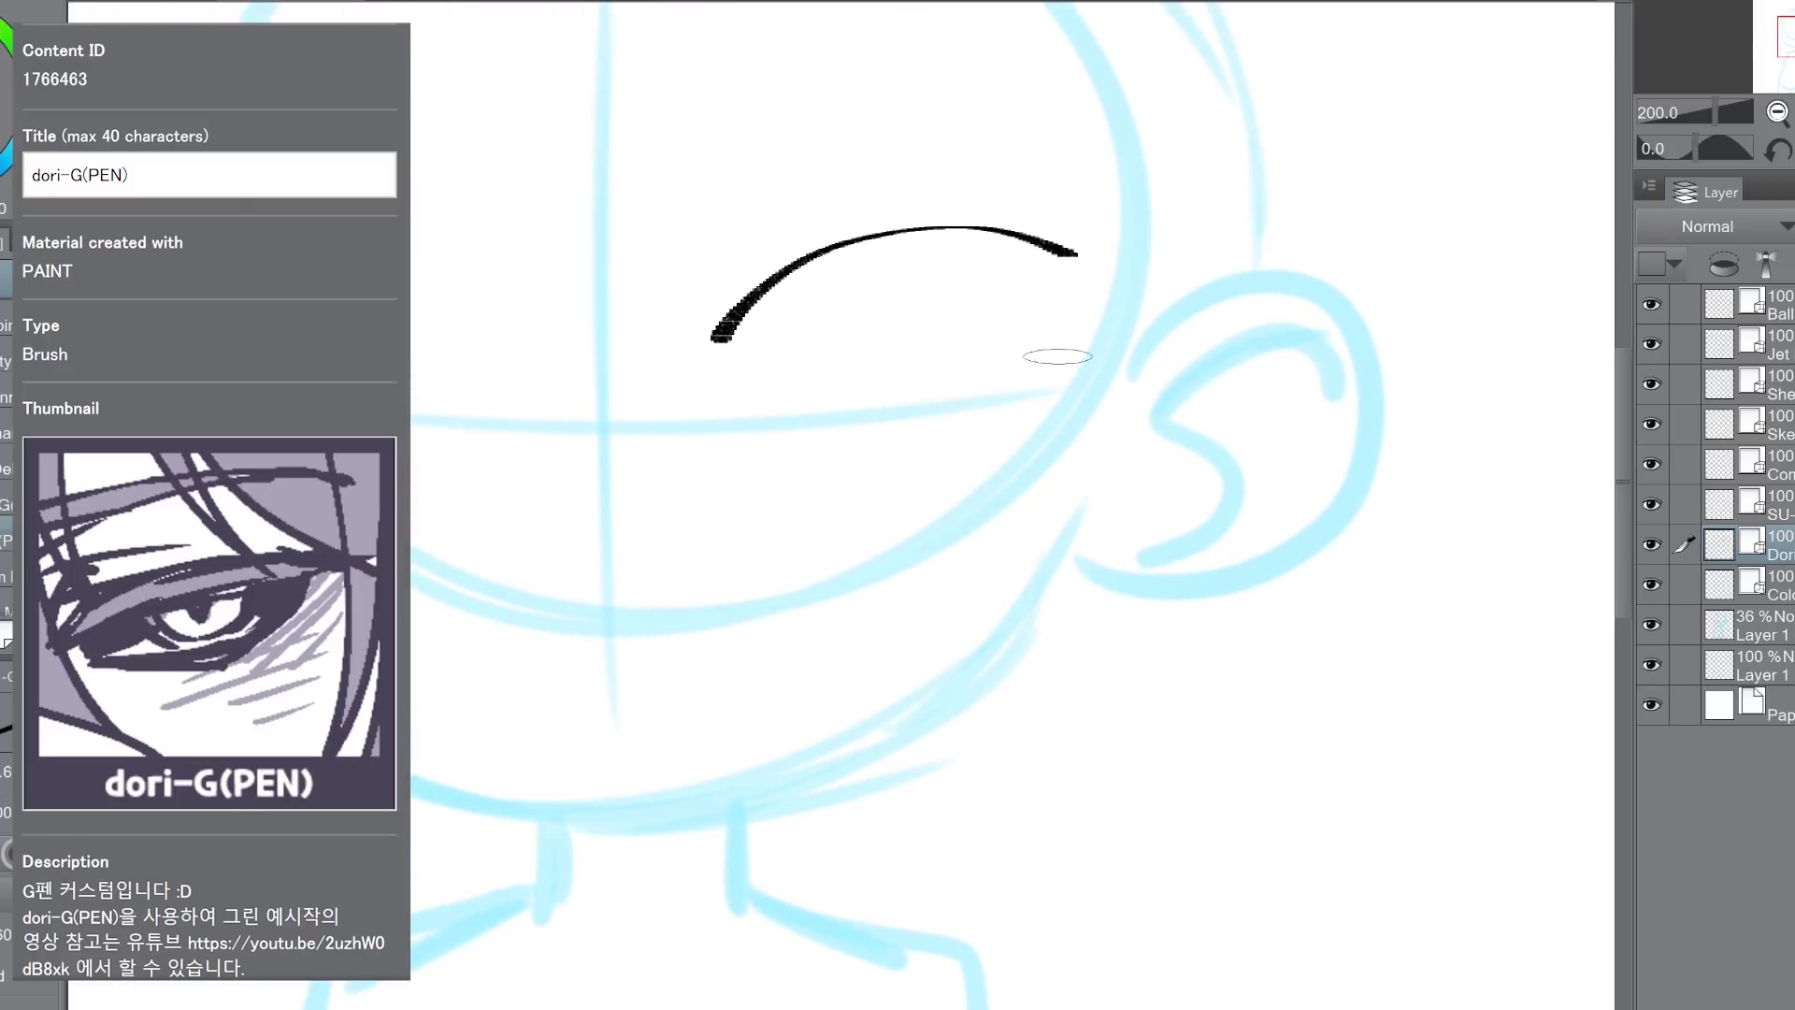
Step: Redraw the lower lid line of the ear-side eye and narrow the whole eye horizontally with a transform
{"action": "mouse_move", "coordinate": [1055, 285]}
{"action": "left_mouse_down"}
{"action": "mouse_move", "coordinate": [848, 418]}
{"action": "mouse_move", "coordinate": [752, 377]}
{"action": "left_mouse_up"}
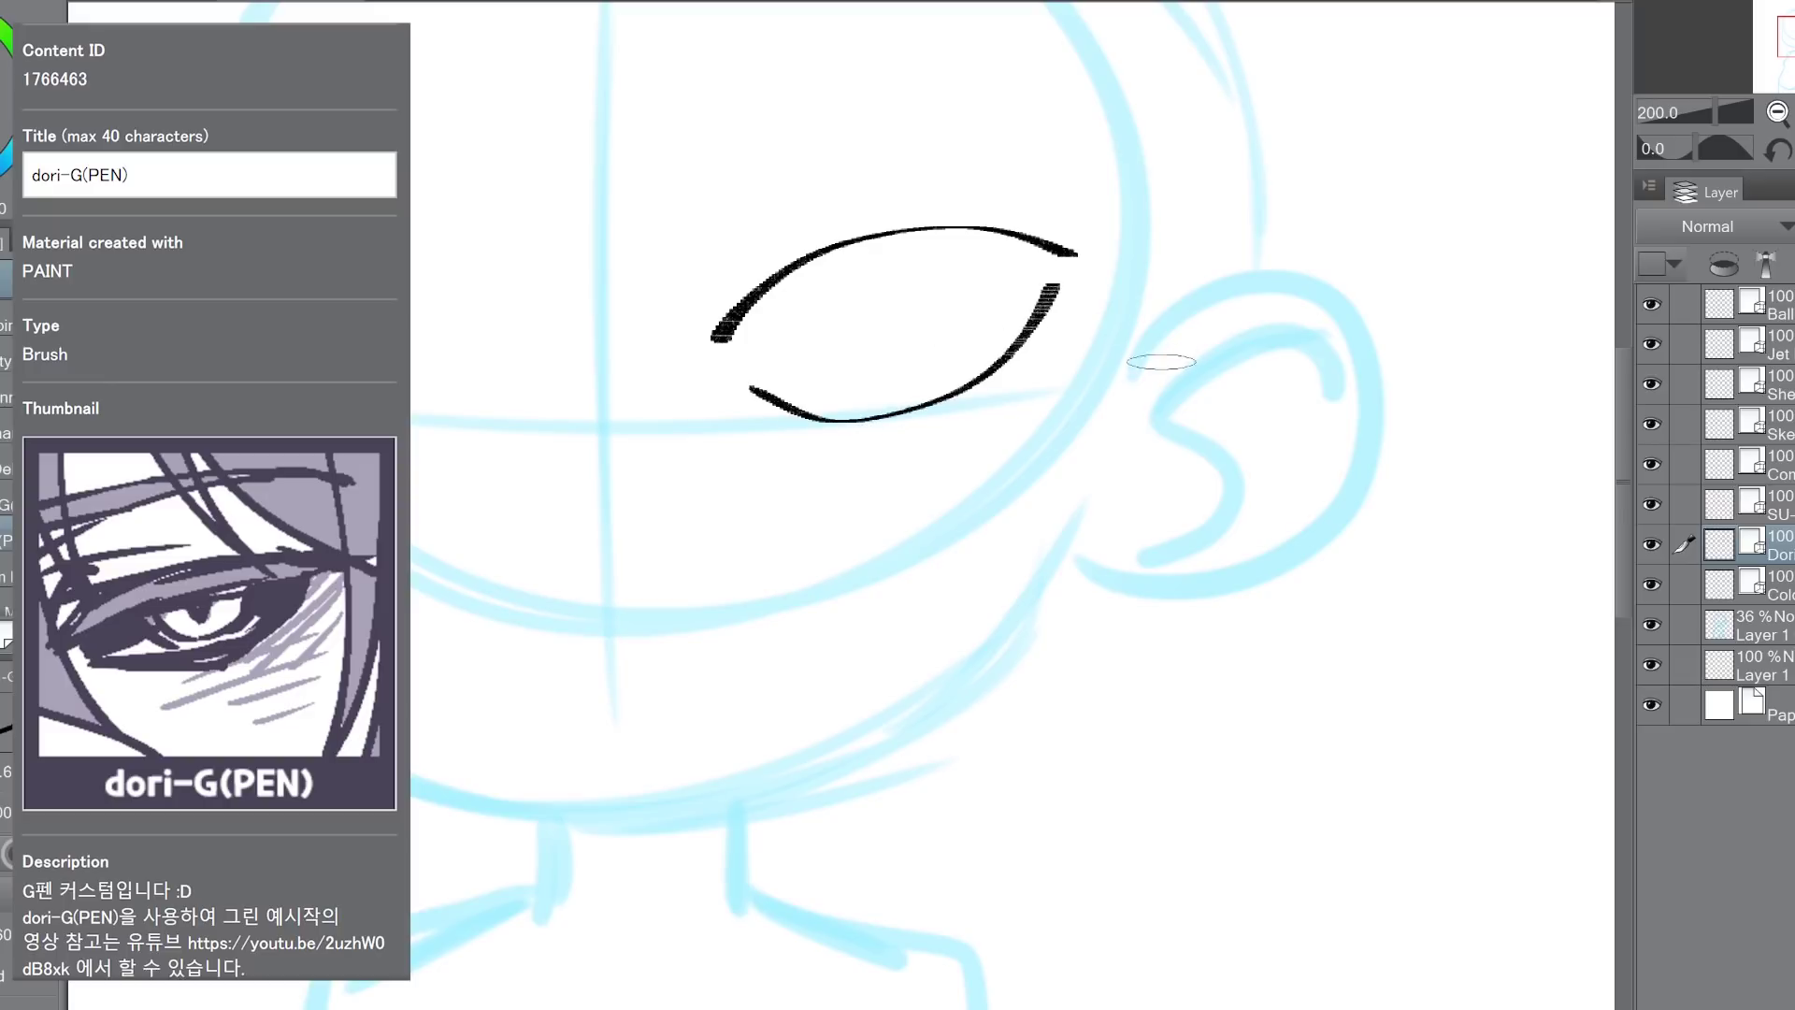
{"action": "key", "text": "ctrl+z"}
{"action": "mouse_move", "coordinate": [1057, 280]}
{"action": "left_mouse_down"}
{"action": "mouse_move", "coordinate": [935, 396]}
{"action": "mouse_move", "coordinate": [727, 395]}
{"action": "left_mouse_up"}
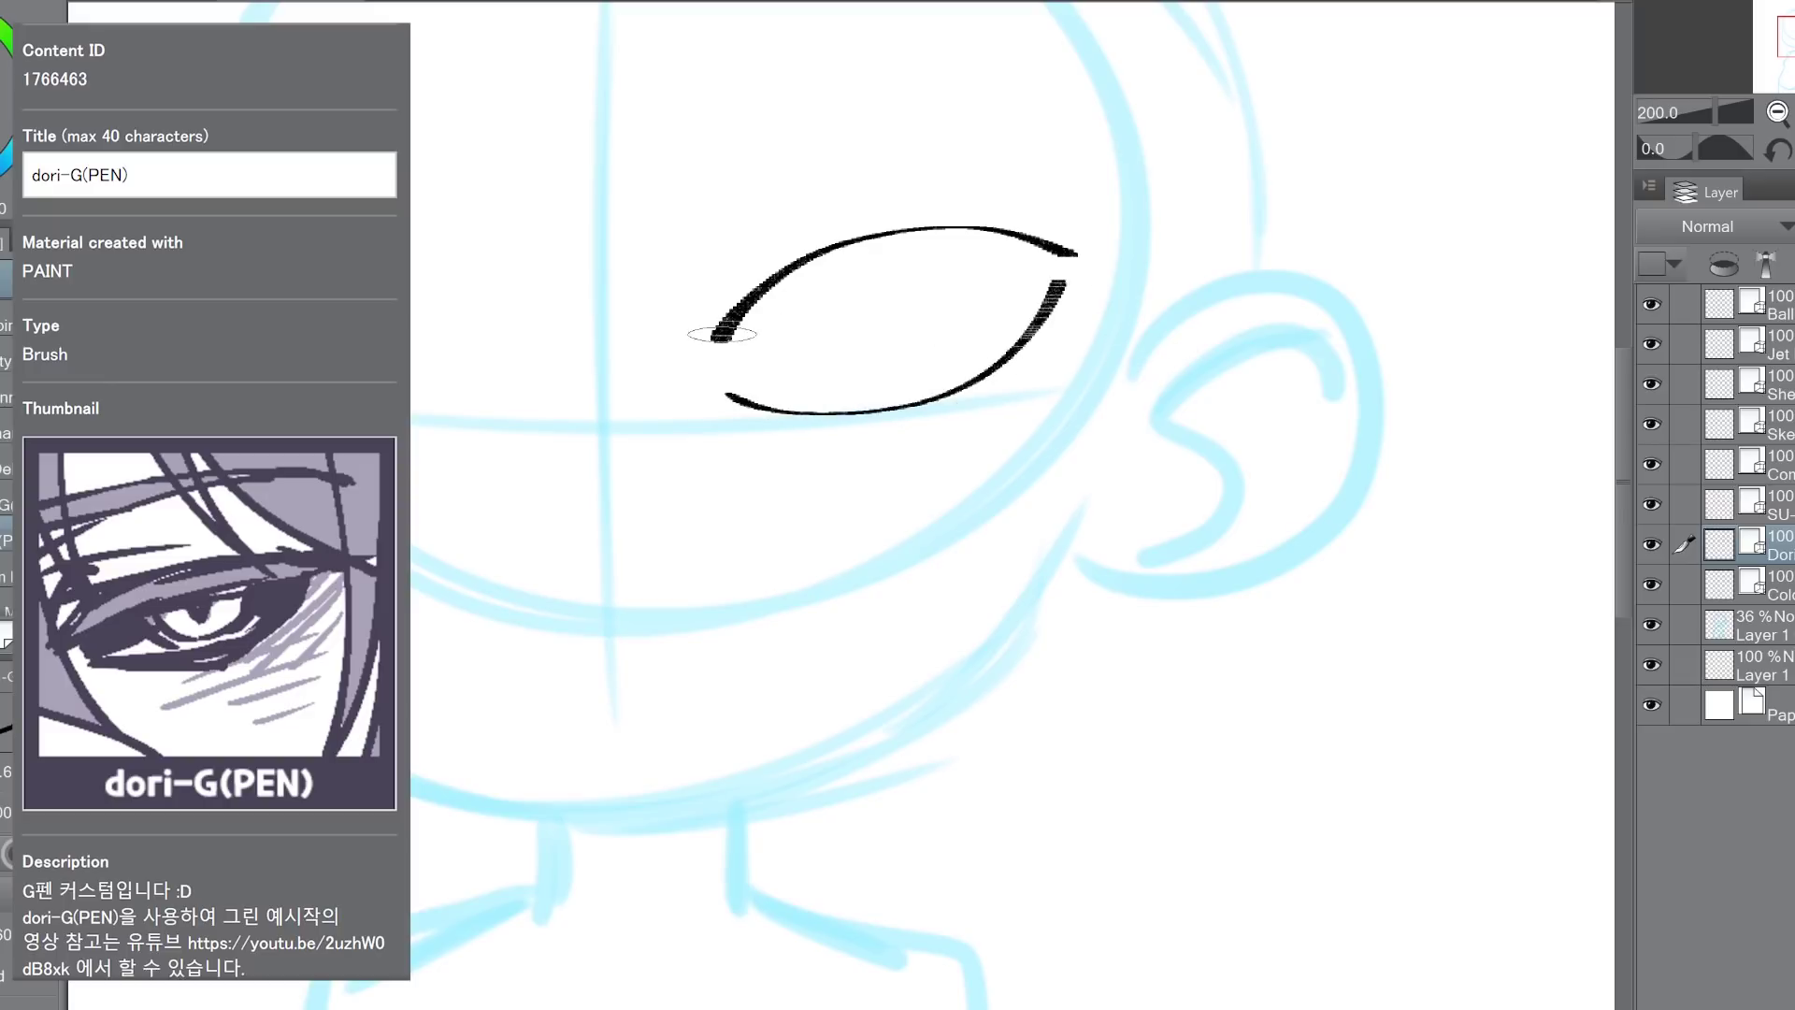
{"action": "key", "text": "ctrl+t"}
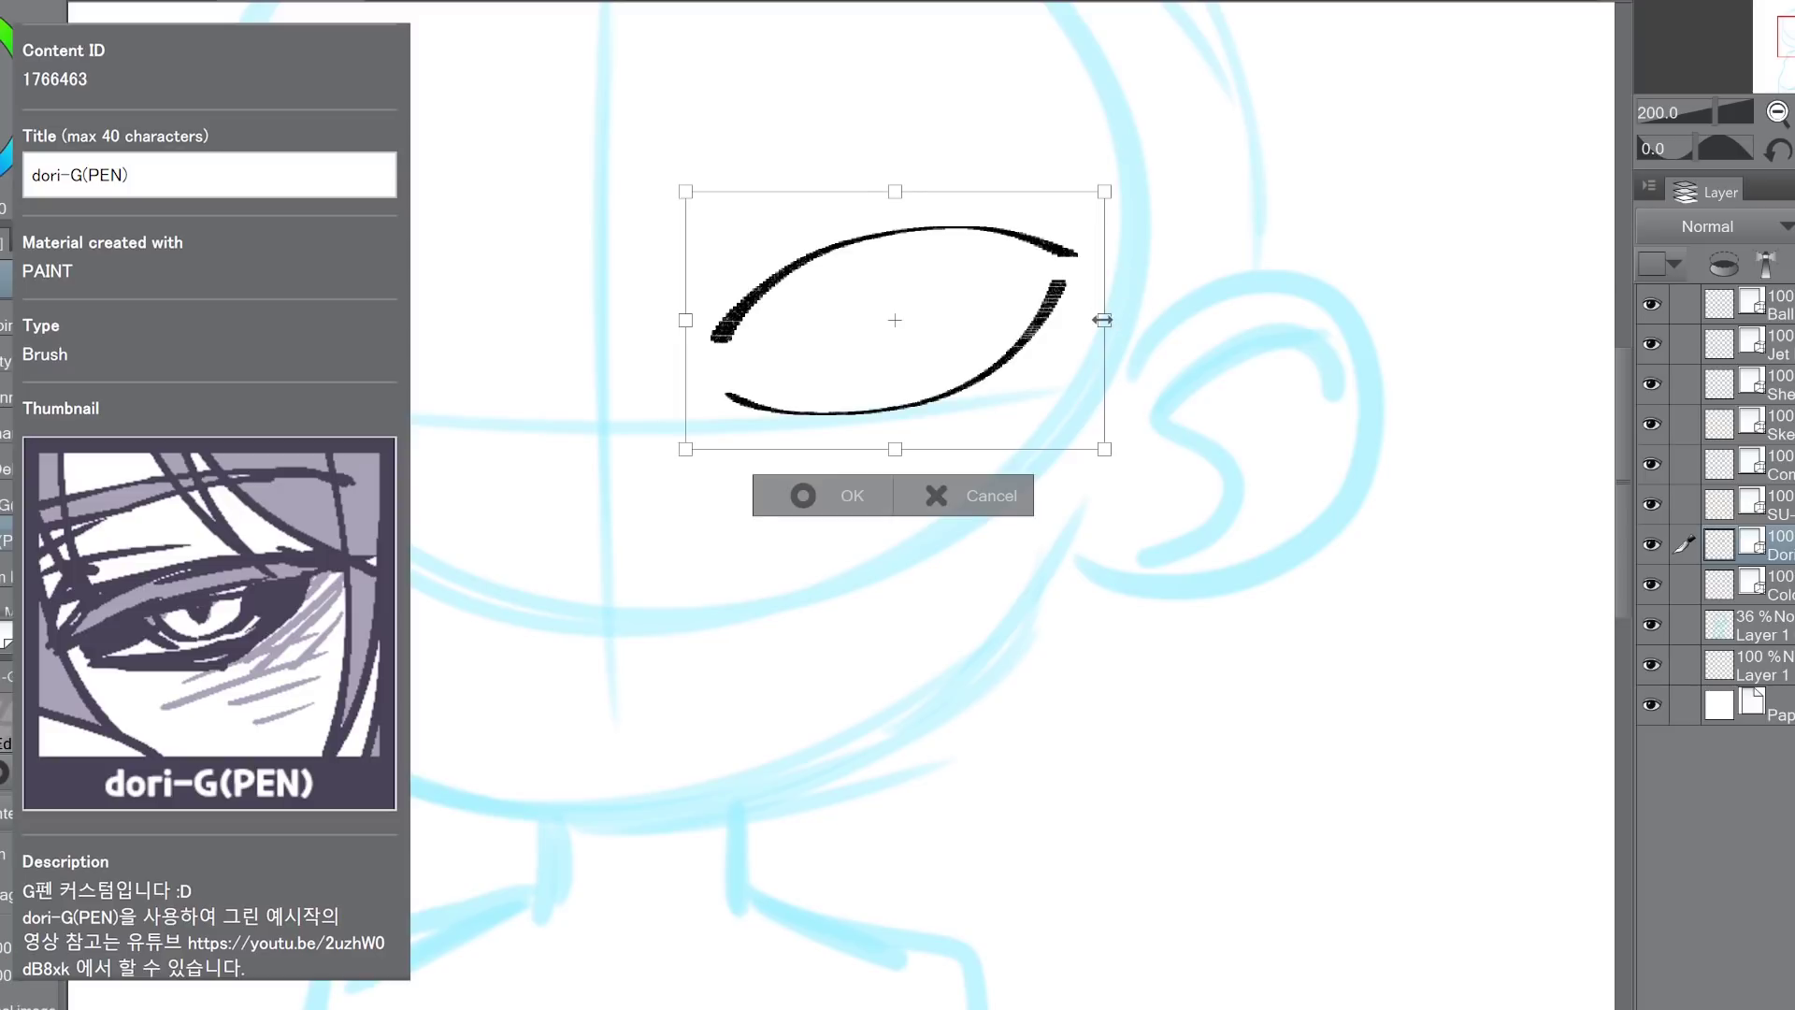
{"action": "left_click_drag", "start_coordinate": [1102, 320], "coordinate": [1037, 319]}
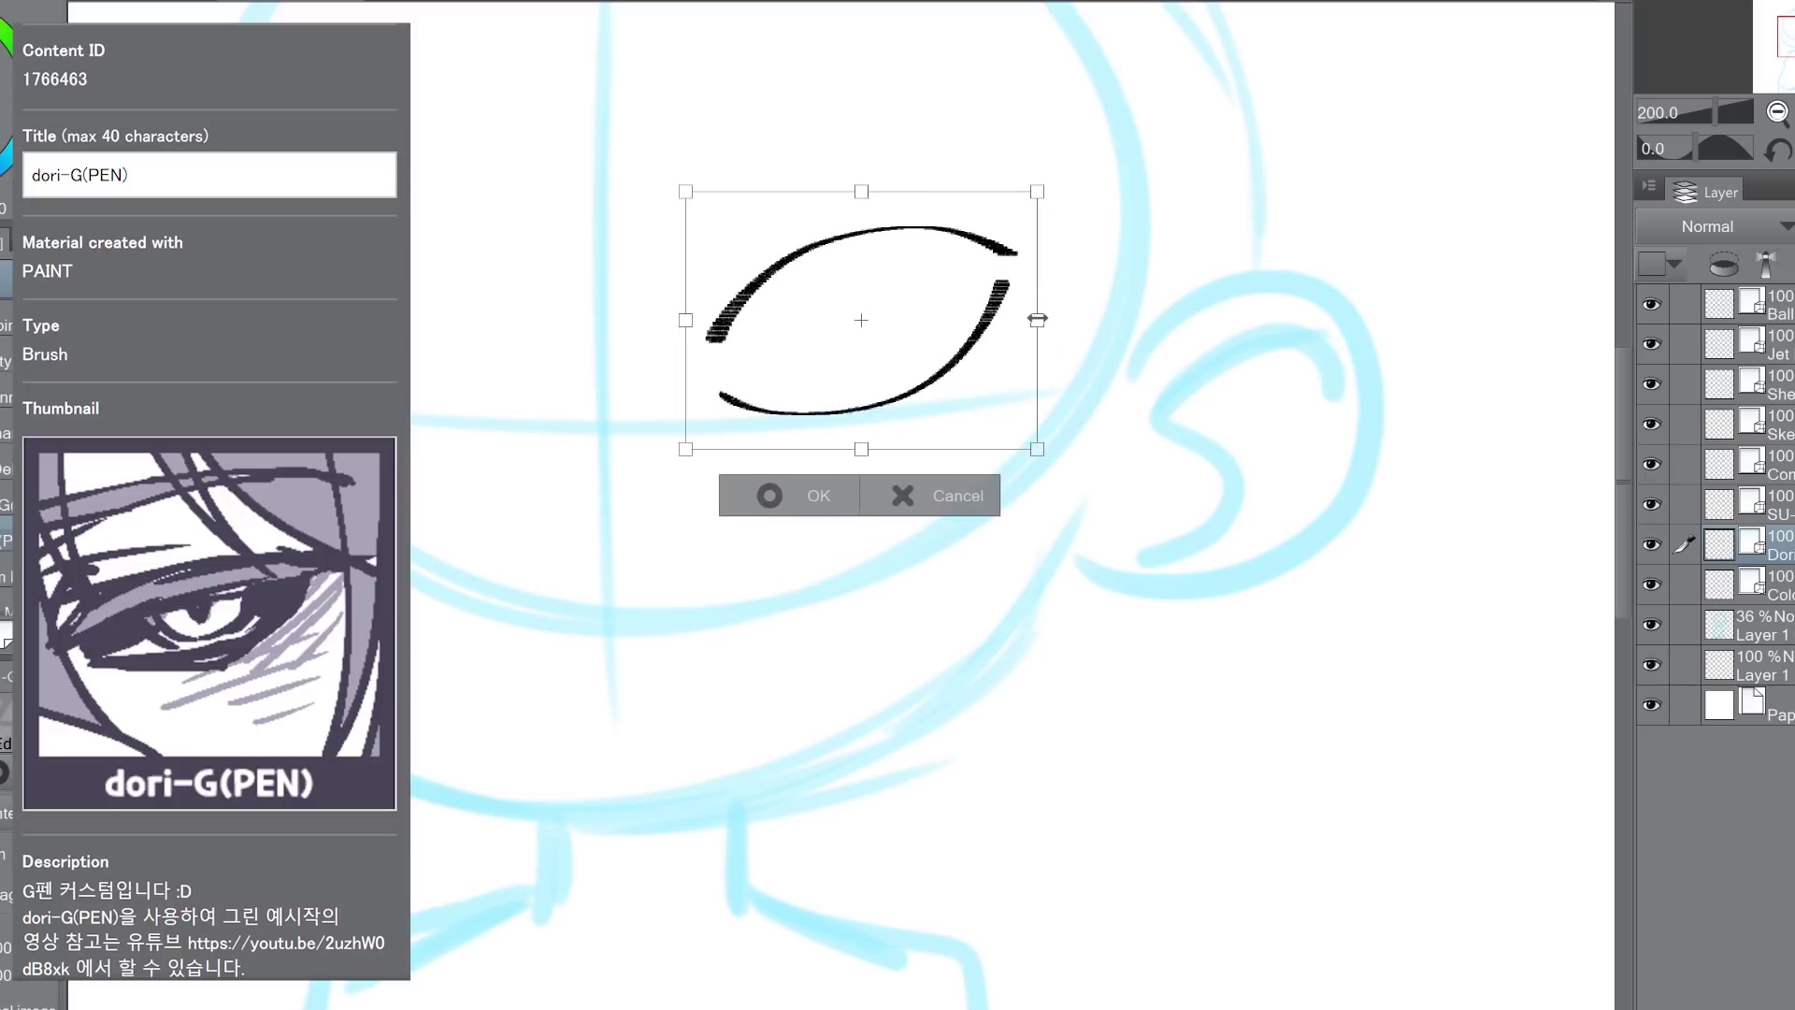
{"action": "left_click", "coordinate": [811, 497]}
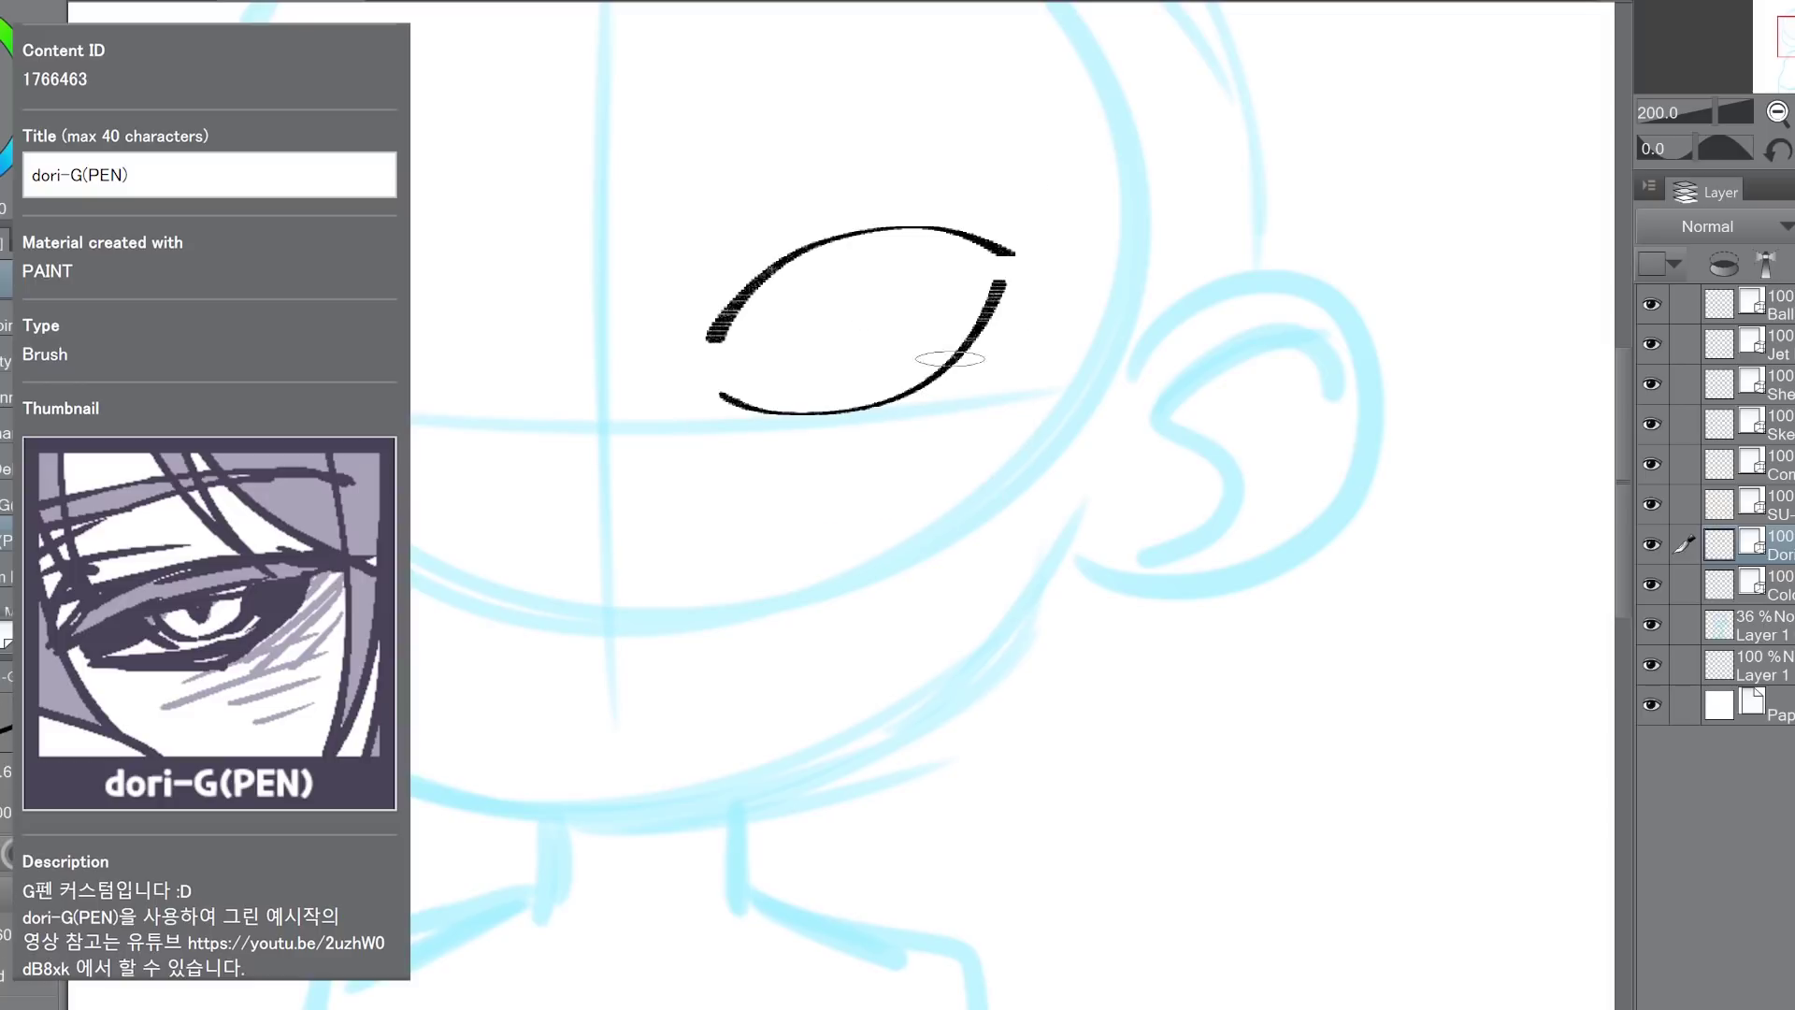
Step: Thicken the upper lid of the ear-side eye and extend its outer corner into a filled, upswept pointed wing
{"action": "mouse_move", "coordinate": [706, 329]}
{"action": "left_mouse_down"}
{"action": "mouse_move", "coordinate": [730, 294]}
{"action": "mouse_move", "coordinate": [944, 218]}
{"action": "mouse_move", "coordinate": [996, 234]}
{"action": "left_mouse_up"}
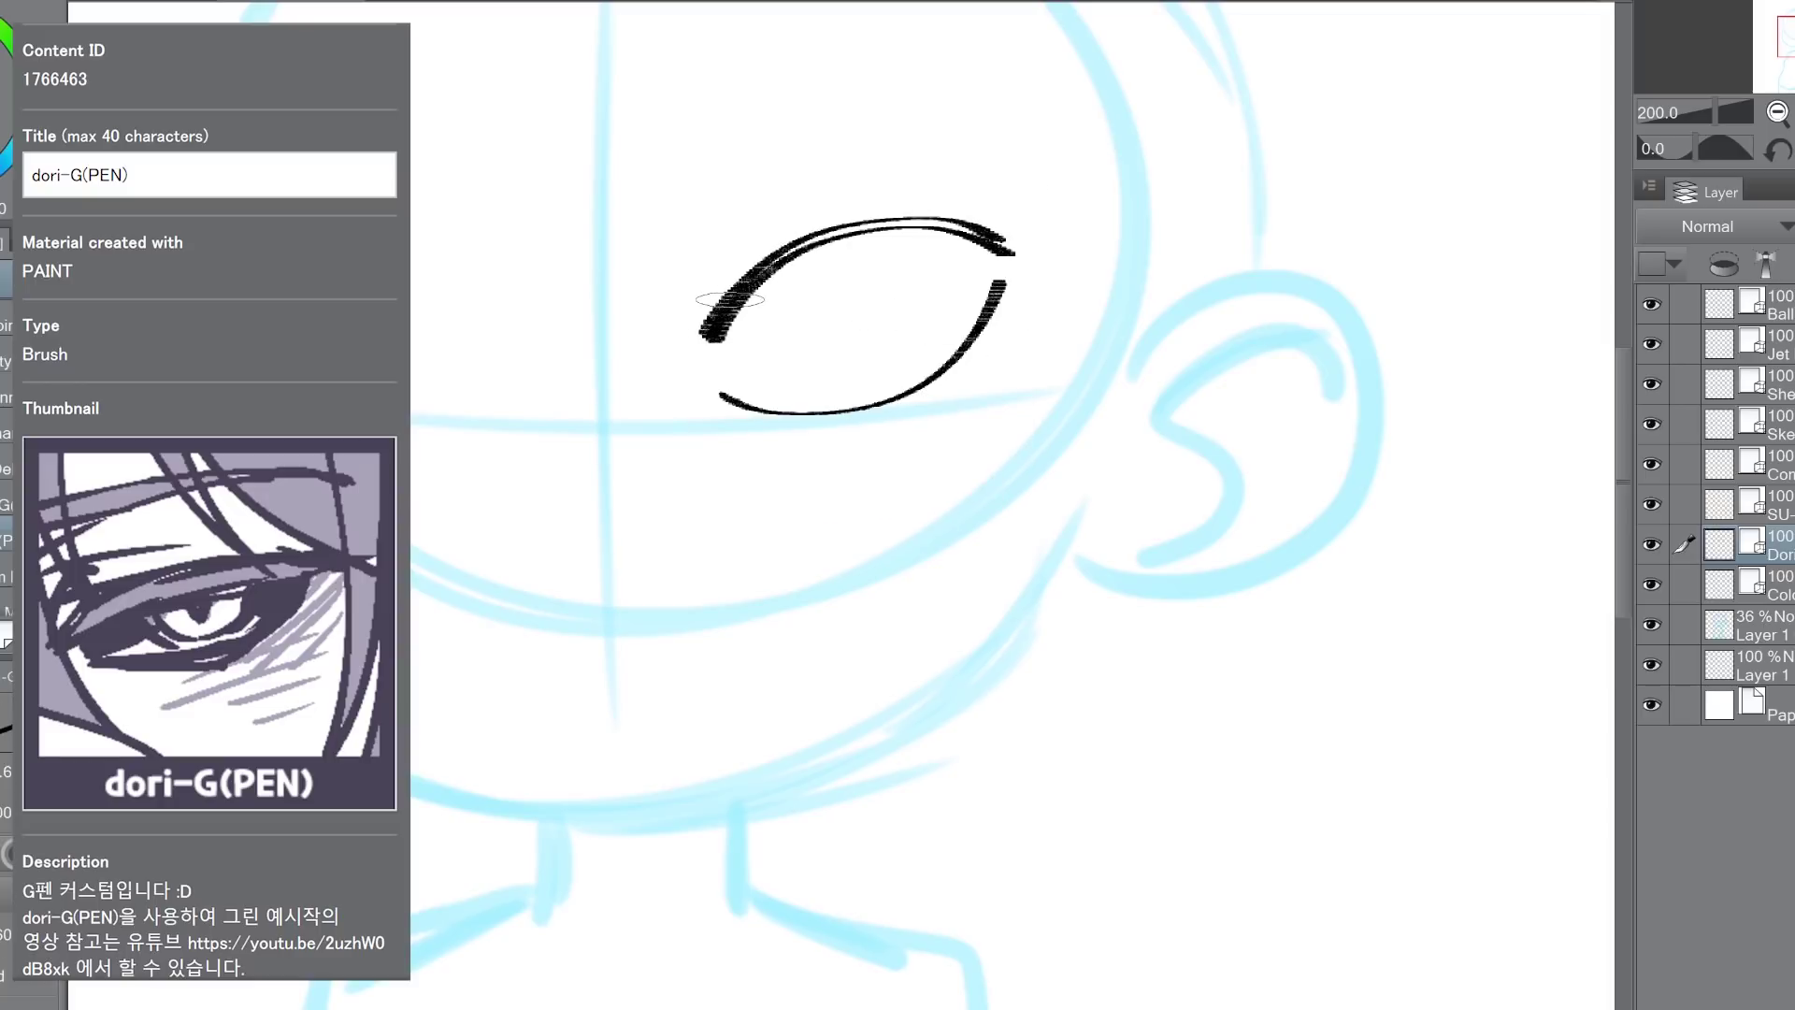
{"action": "mouse_move", "coordinate": [730, 300]}
{"action": "left_mouse_down"}
{"action": "mouse_move", "coordinate": [849, 221]}
{"action": "mouse_move", "coordinate": [1008, 240]}
{"action": "left_mouse_up"}
{"action": "mouse_move", "coordinate": [800, 242]}
{"action": "left_mouse_down"}
{"action": "mouse_move", "coordinate": [1015, 239]}
{"action": "mouse_move", "coordinate": [778, 251]}
{"action": "mouse_move", "coordinate": [1034, 237]}
{"action": "mouse_move", "coordinate": [1018, 243]}
{"action": "mouse_move", "coordinate": [1110, 209]}
{"action": "mouse_move", "coordinate": [1026, 271]}
{"action": "left_mouse_up"}
{"action": "mouse_move", "coordinate": [1098, 221]}
{"action": "left_mouse_down"}
{"action": "mouse_move", "coordinate": [1031, 267]}
{"action": "mouse_move", "coordinate": [1033, 240]}
{"action": "mouse_move", "coordinate": [1008, 249]}
{"action": "mouse_move", "coordinate": [1084, 226]}
{"action": "left_mouse_up"}
{"action": "mouse_move", "coordinate": [973, 280]}
{"action": "left_mouse_down"}
{"action": "mouse_move", "coordinate": [1002, 245]}
{"action": "mouse_move", "coordinate": [1004, 272]}
{"action": "mouse_move", "coordinate": [1040, 245]}
{"action": "left_mouse_up"}
{"action": "left_click_drag", "start_coordinate": [1029, 242], "coordinate": [1113, 213]}
Step: Draw and fill in a second pointed lash spike below the wing at the eye's outer corner
{"action": "mouse_move", "coordinate": [991, 301]}
{"action": "left_mouse_down"}
{"action": "mouse_move", "coordinate": [1052, 255]}
{"action": "mouse_move", "coordinate": [1004, 291]}
{"action": "mouse_move", "coordinate": [1021, 254]}
{"action": "mouse_move", "coordinate": [988, 360]}
{"action": "left_mouse_up"}
{"action": "mouse_move", "coordinate": [1102, 265]}
{"action": "left_mouse_down"}
{"action": "mouse_move", "coordinate": [1004, 356]}
{"action": "mouse_move", "coordinate": [1099, 272]}
{"action": "left_mouse_up"}
{"action": "left_click_drag", "start_coordinate": [996, 317], "coordinate": [1102, 276]}
{"action": "mouse_move", "coordinate": [984, 363]}
{"action": "left_mouse_down"}
{"action": "mouse_move", "coordinate": [1057, 296]}
{"action": "mouse_move", "coordinate": [1002, 360]}
{"action": "left_mouse_up"}
{"action": "mouse_move", "coordinate": [1100, 266]}
{"action": "left_mouse_down"}
{"action": "mouse_move", "coordinate": [976, 382]}
{"action": "mouse_move", "coordinate": [1000, 334]}
{"action": "mouse_move", "coordinate": [980, 374]}
{"action": "left_mouse_up"}
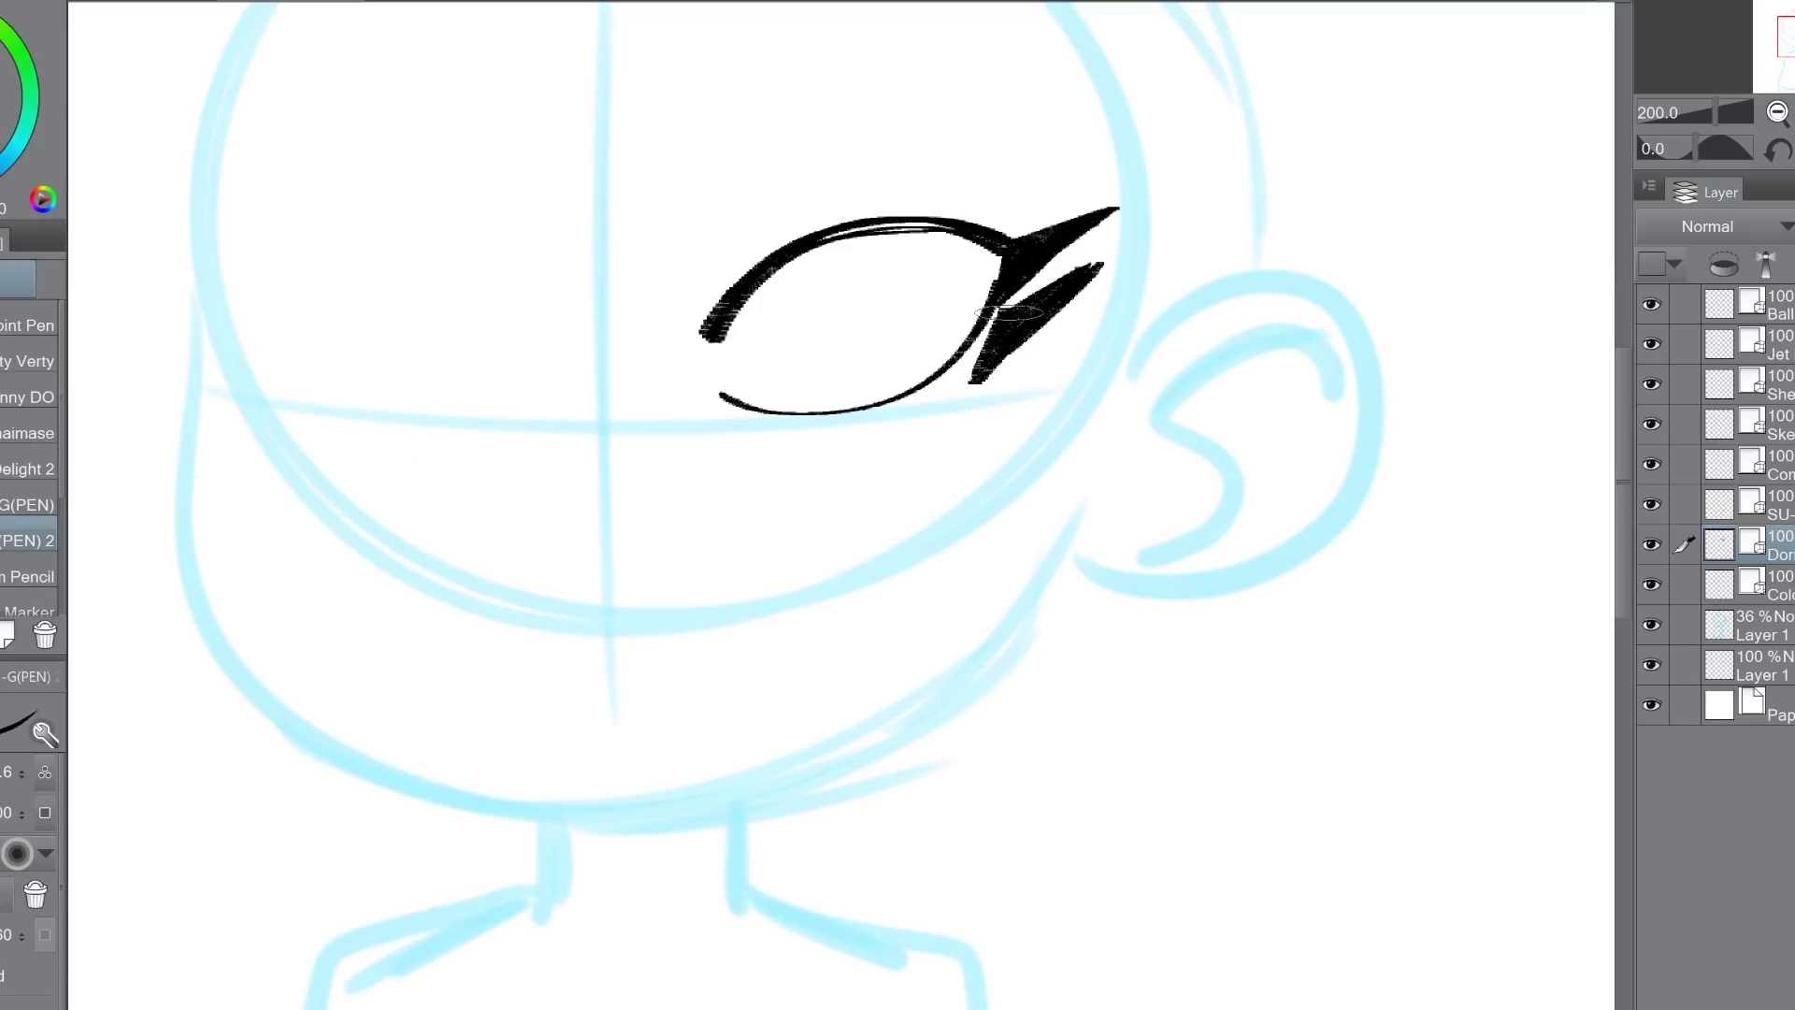
{"action": "left_click_drag", "start_coordinate": [1099, 269], "coordinate": [978, 379]}
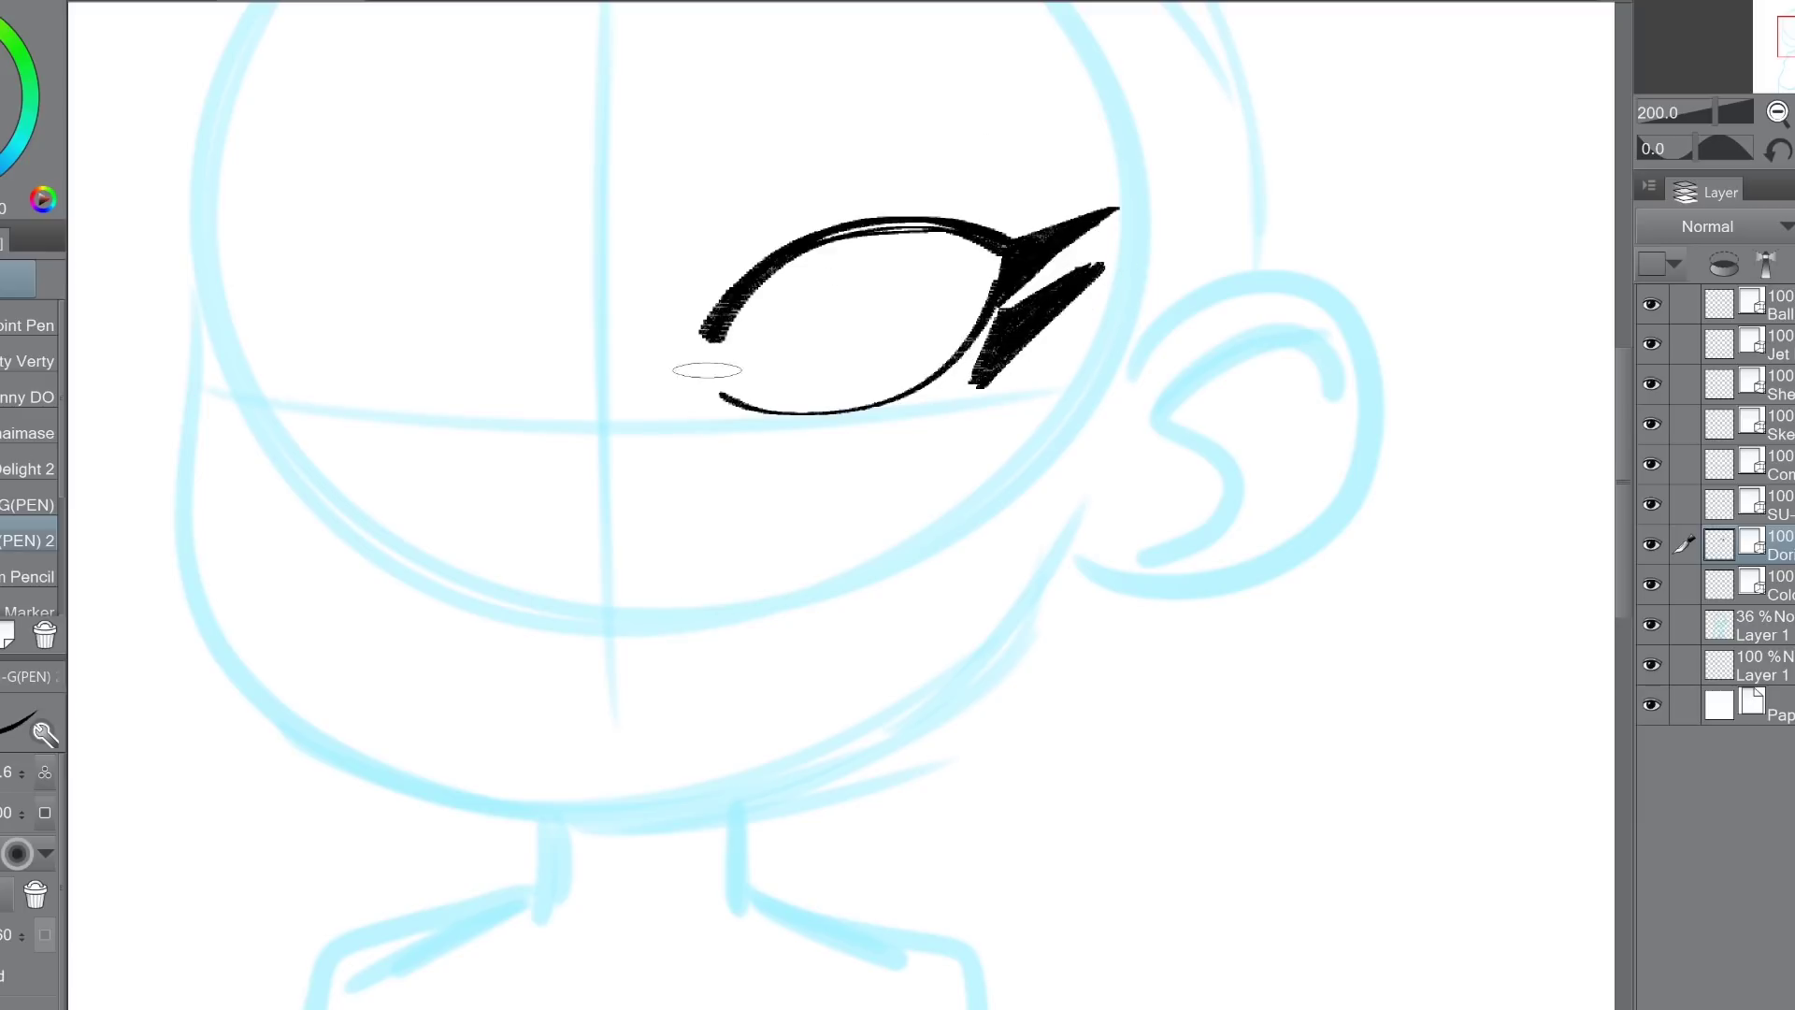
Step: Extend the inner tip of the upper lid downward and draw a curved vertical iris line inside the ear-side eye
{"action": "left_click_drag", "start_coordinate": [720, 309], "coordinate": [703, 357]}
{"action": "mouse_move", "coordinate": [853, 238]}
{"action": "left_mouse_down"}
{"action": "mouse_move", "coordinate": [822, 318]}
{"action": "mouse_move", "coordinate": [846, 409]}
{"action": "left_mouse_up"}
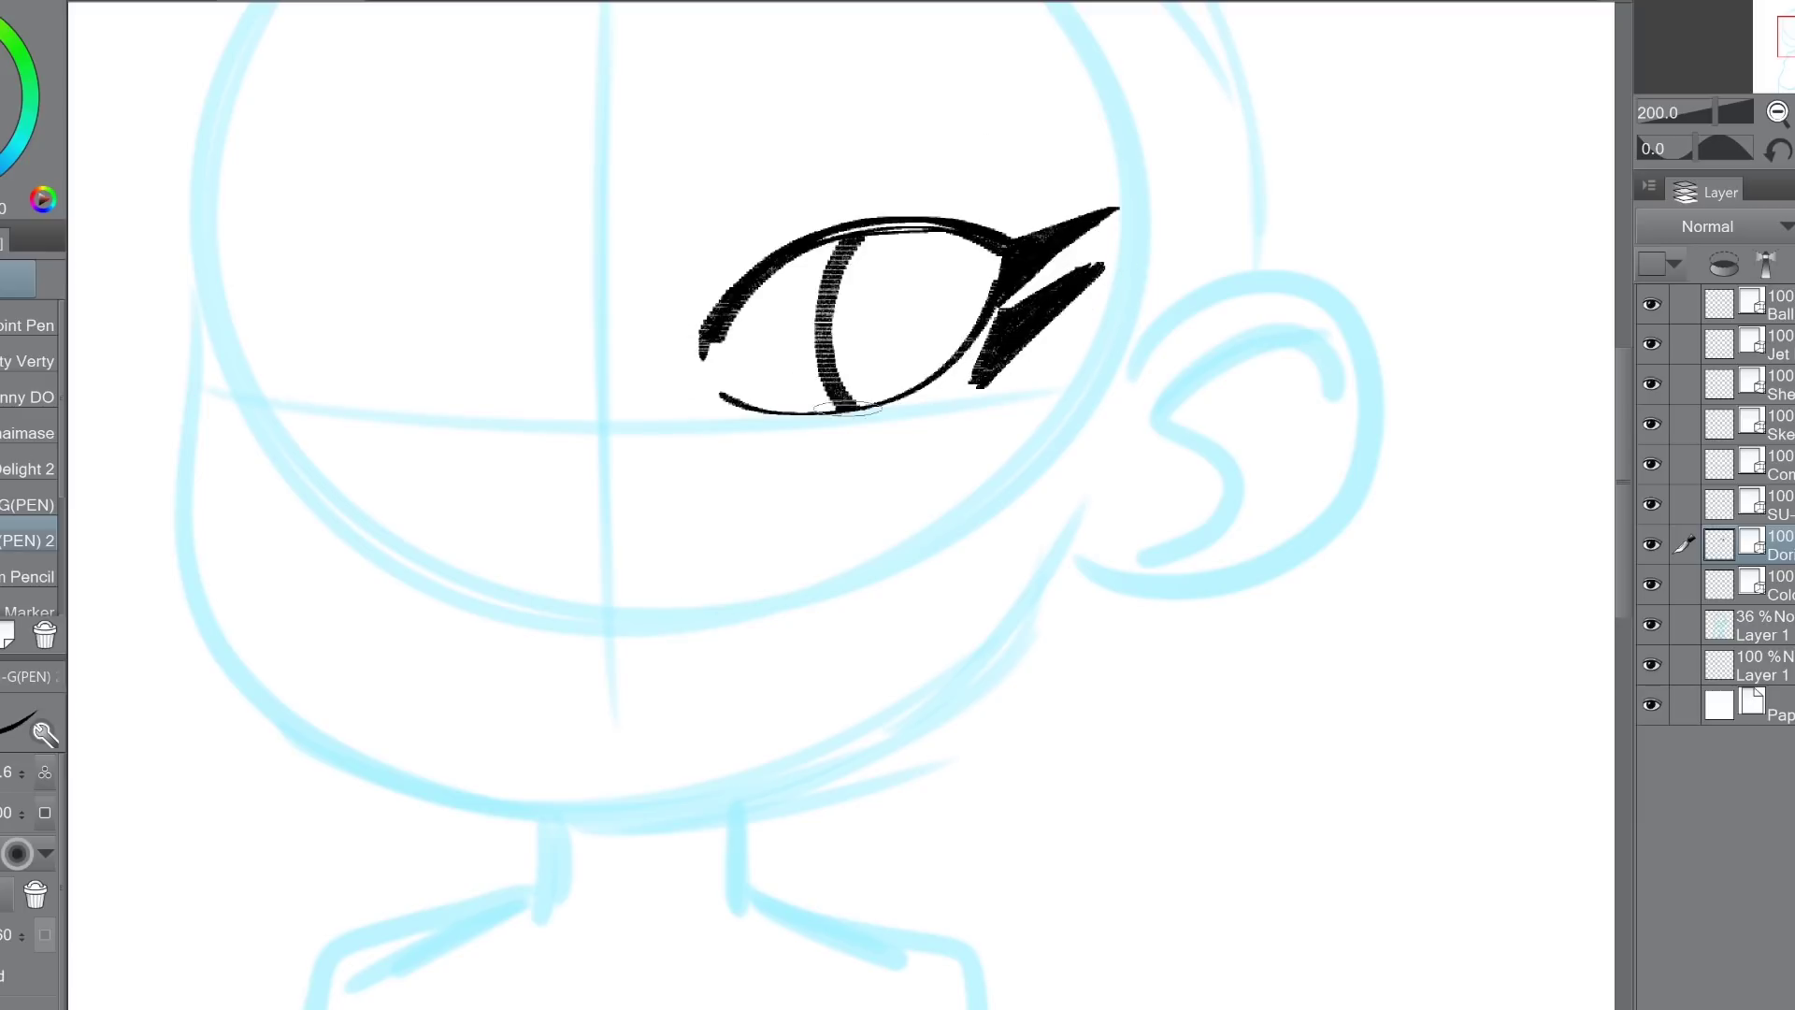
{"action": "left_click_drag", "start_coordinate": [854, 237], "coordinate": [847, 408]}
{"action": "key", "text": "ctrl+z"}
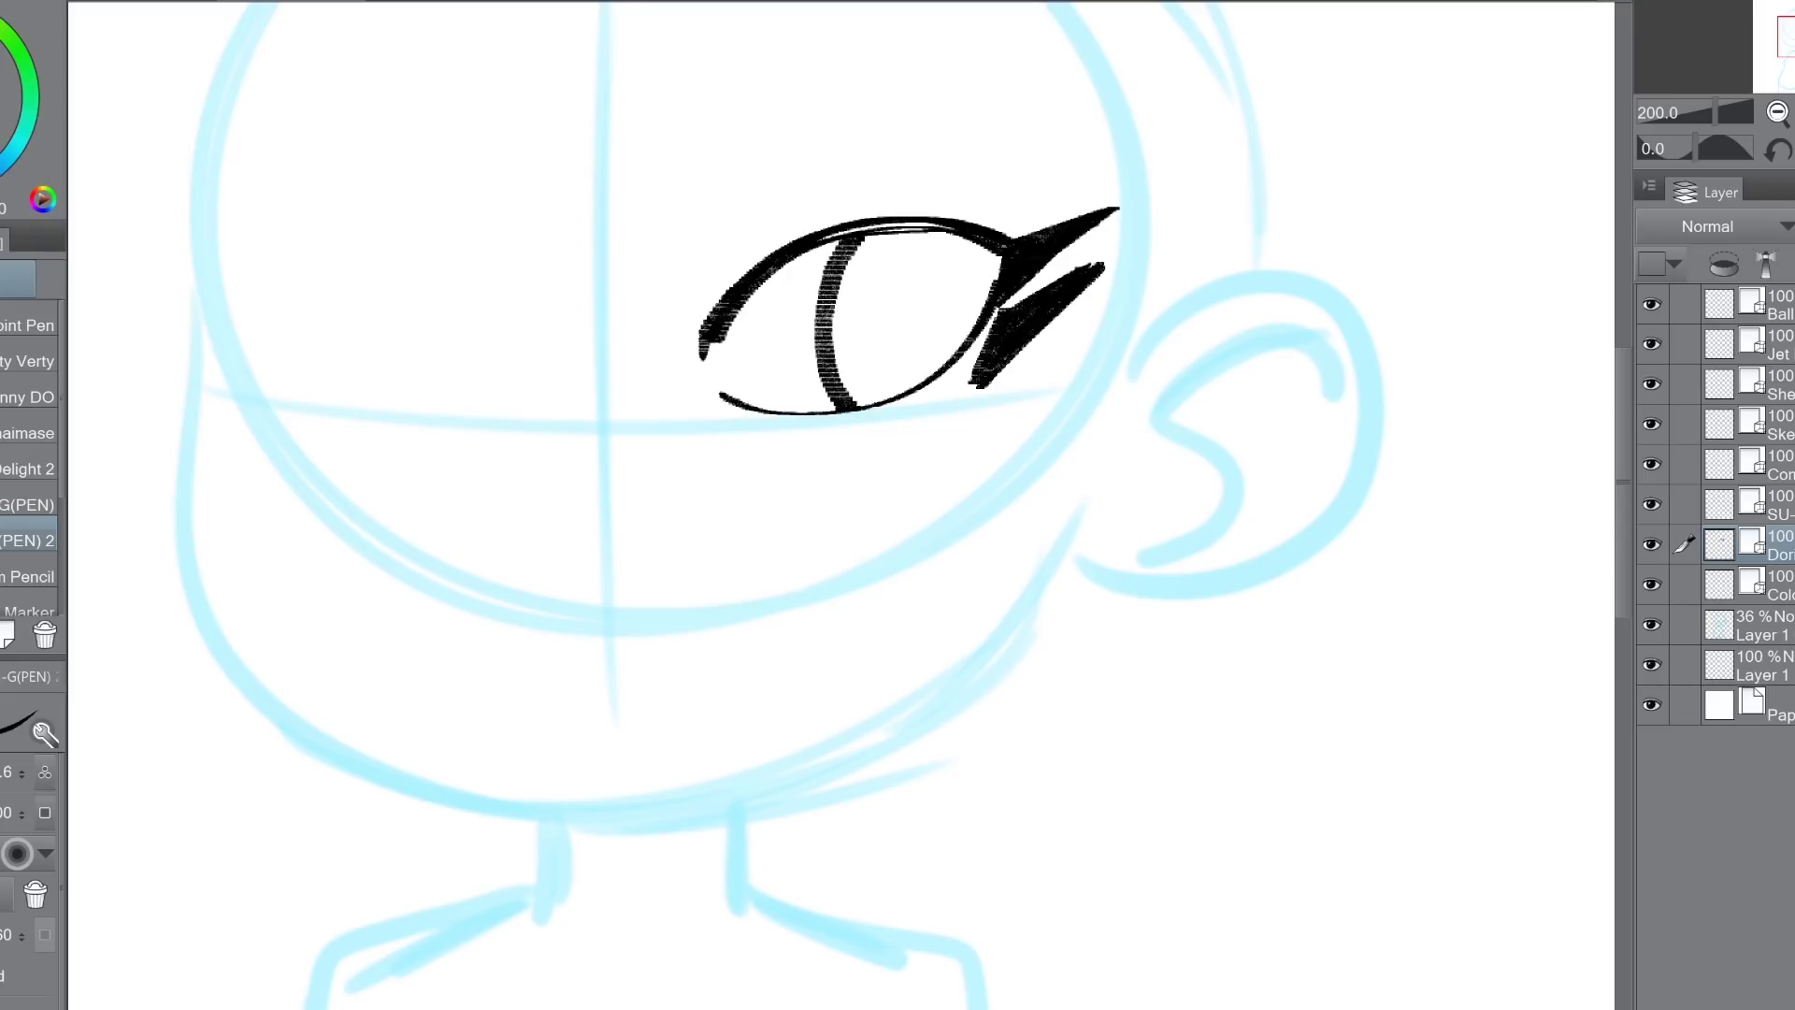
Step: Ink the upper lid arc of the opposite eye on the SU-Cream layer with the SU-Cream Pencil, working in a mirrored view
{"action": "left_click", "coordinate": [1778, 505]}
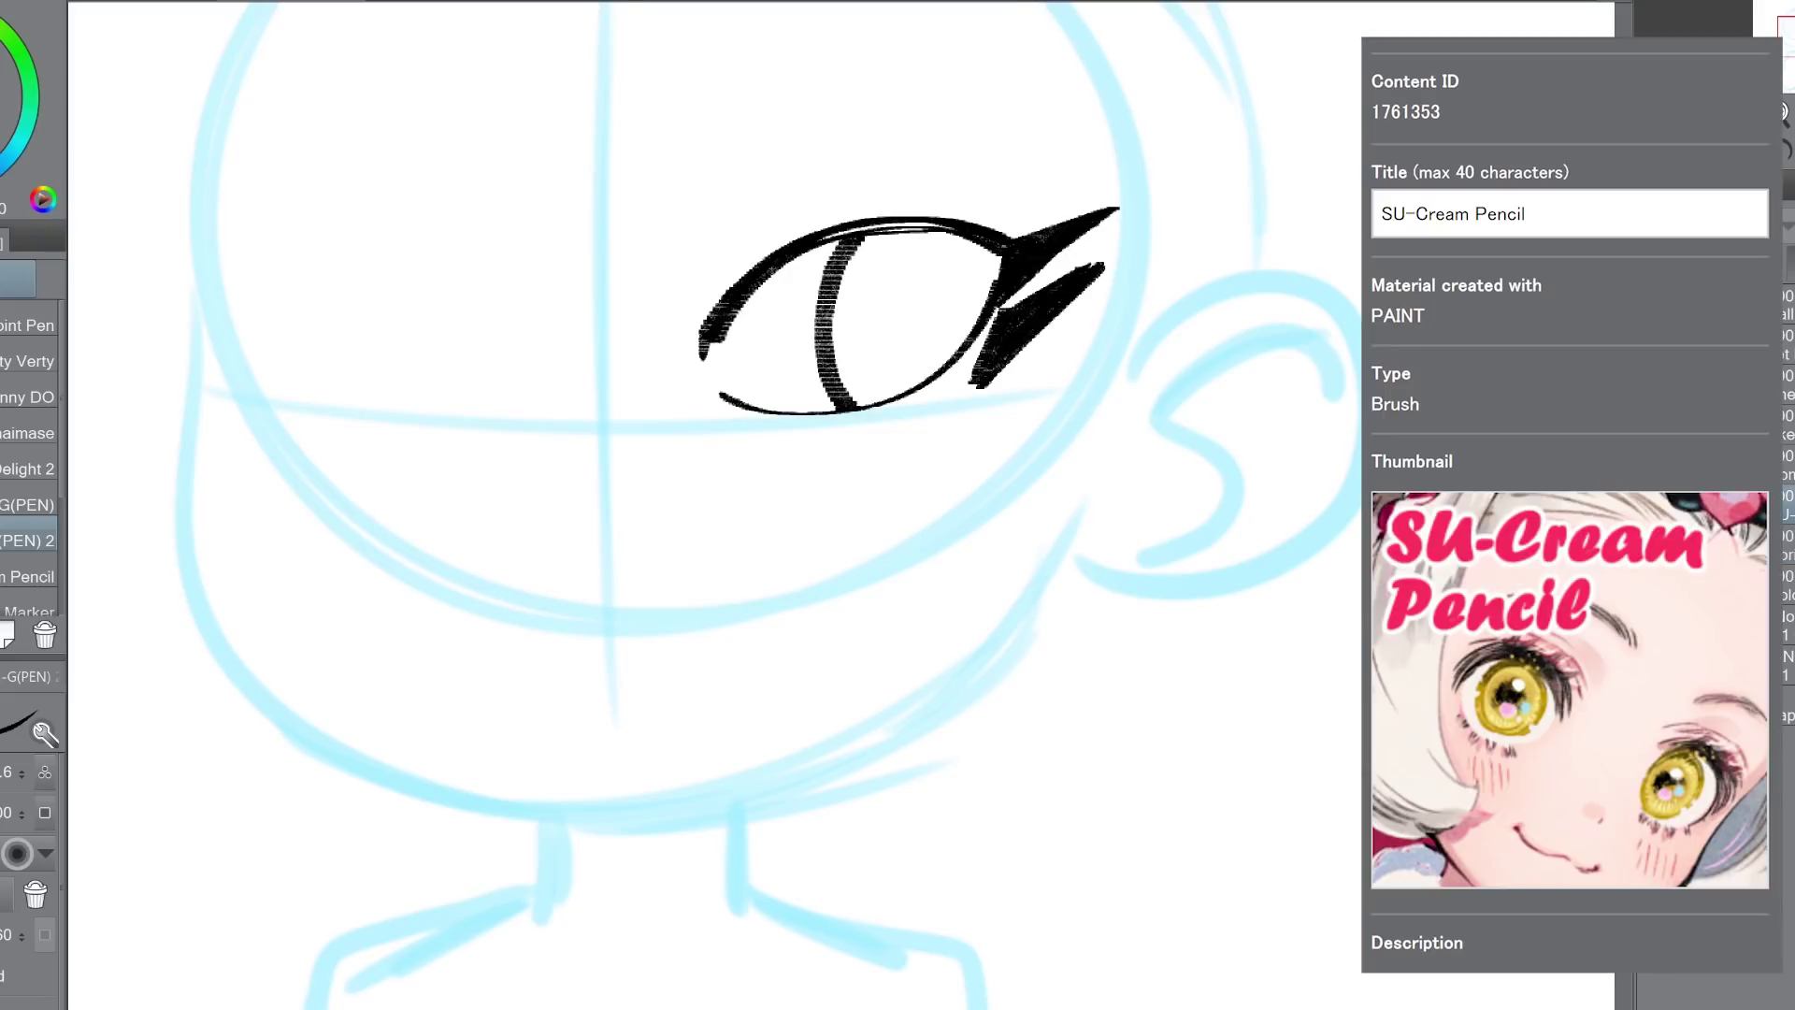
{"action": "left_click", "coordinate": [42, 577]}
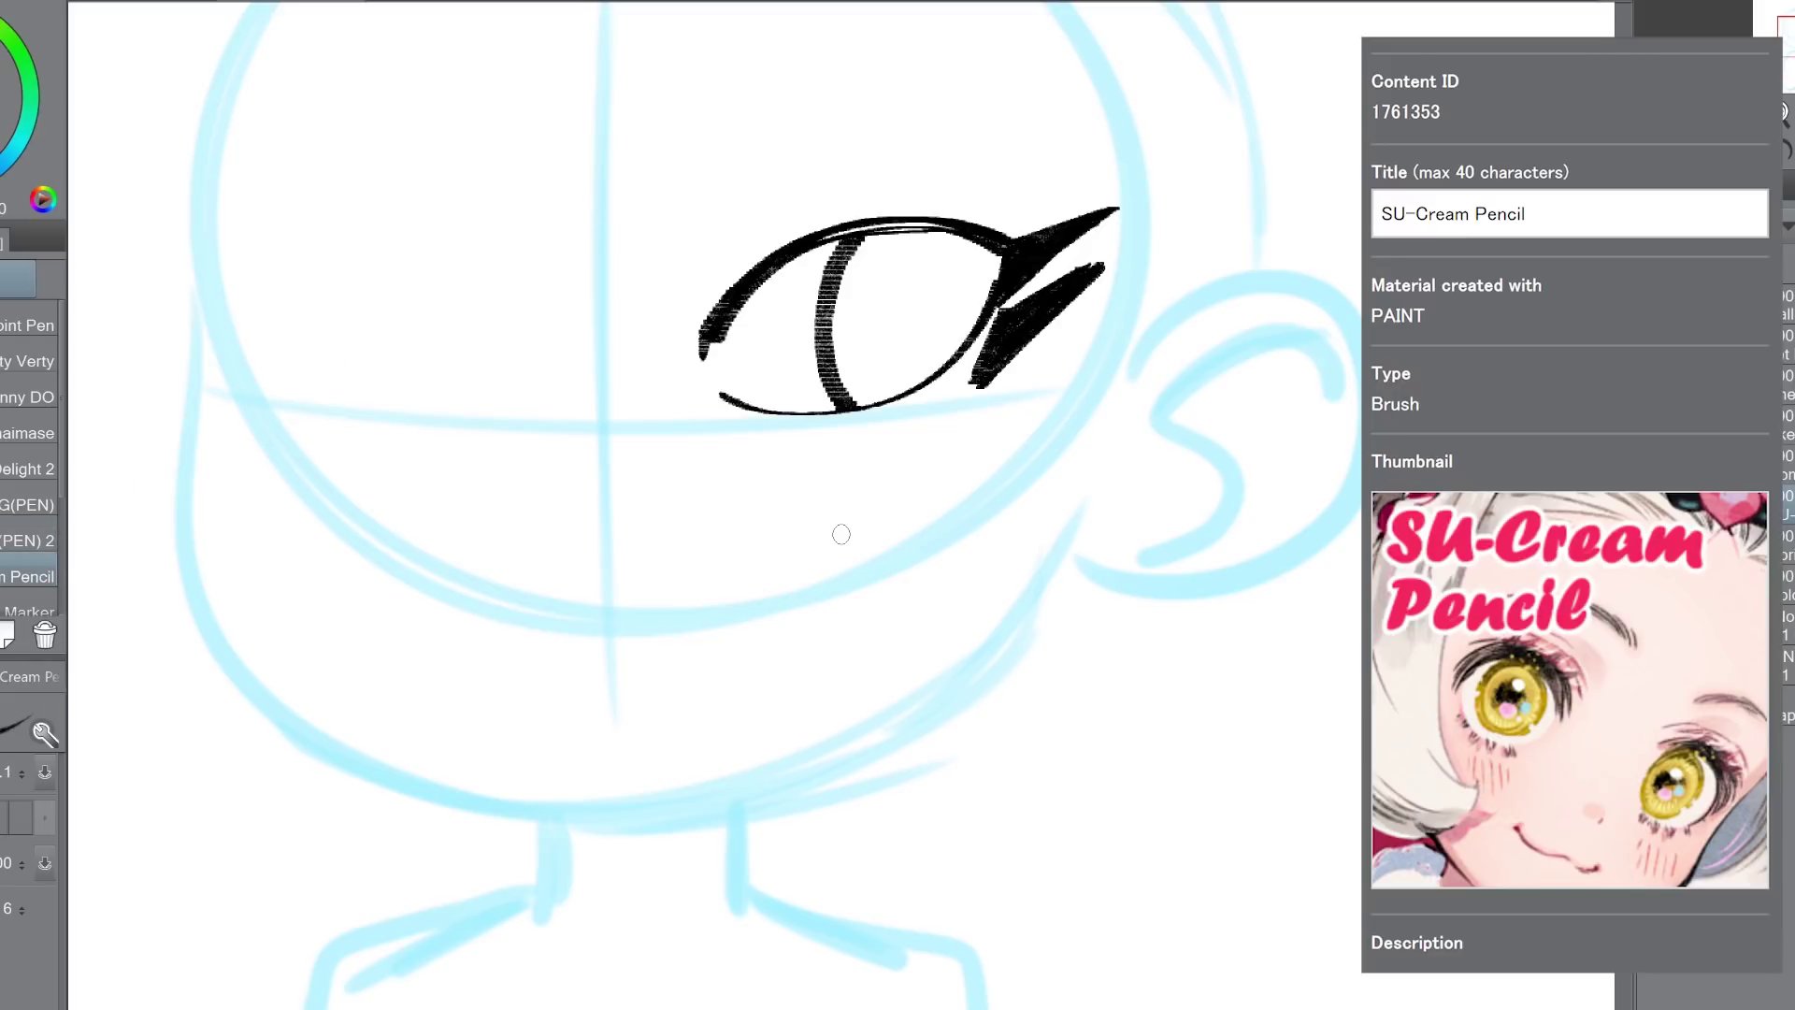
{"action": "mouse_move", "coordinate": [522, 307]}
{"action": "left_mouse_down"}
{"action": "mouse_move", "coordinate": [501, 269]}
{"action": "mouse_move", "coordinate": [351, 225]}
{"action": "mouse_move", "coordinate": [257, 273]}
{"action": "mouse_move", "coordinate": [298, 243]}
{"action": "mouse_move", "coordinate": [531, 301]}
{"action": "left_mouse_up"}
{"action": "key", "text": "ctrl+z"}
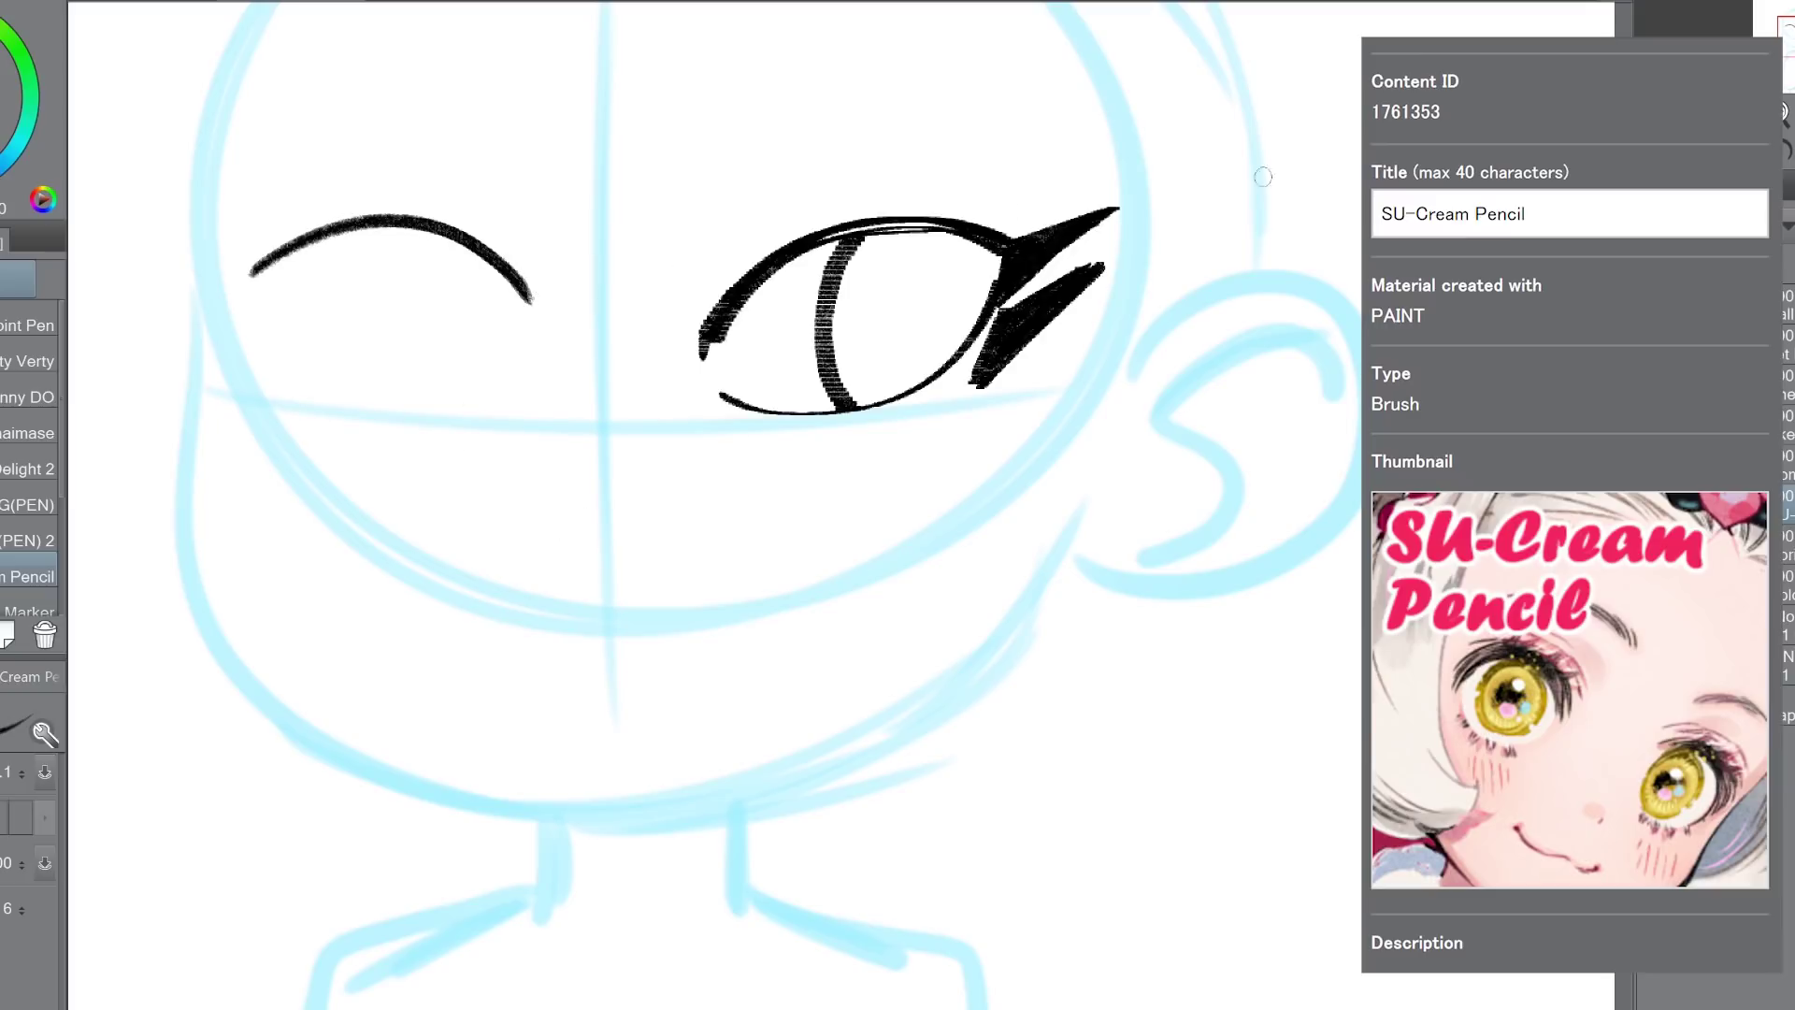
{"action": "key", "text": "h"}
{"action": "key", "text": "ctrl+z"}
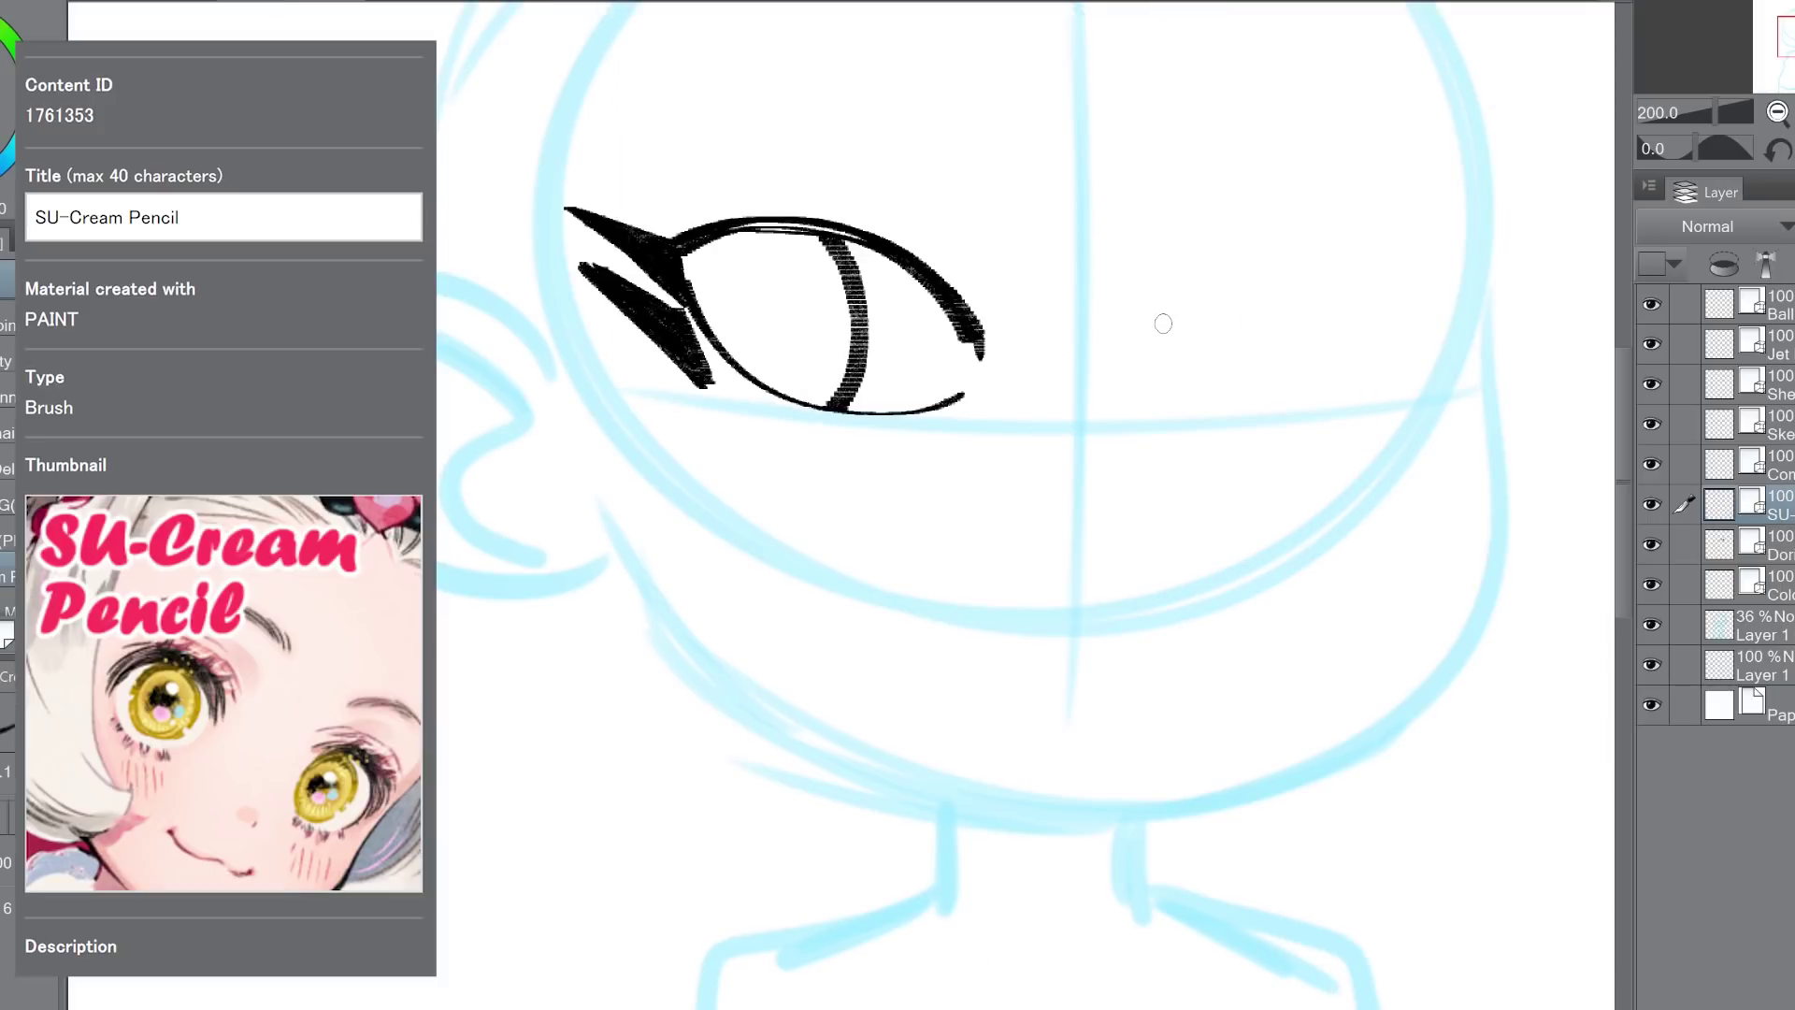
{"action": "mouse_move", "coordinate": [1158, 328]}
{"action": "left_mouse_down"}
{"action": "mouse_move", "coordinate": [1345, 237]}
{"action": "mouse_move", "coordinate": [1405, 276]}
{"action": "left_mouse_up"}
{"action": "key", "text": "ctrl+z"}
{"action": "mouse_move", "coordinate": [1166, 328]}
{"action": "left_mouse_down"}
{"action": "mouse_move", "coordinate": [1254, 257]}
{"action": "mouse_move", "coordinate": [1412, 284]}
{"action": "left_mouse_up"}
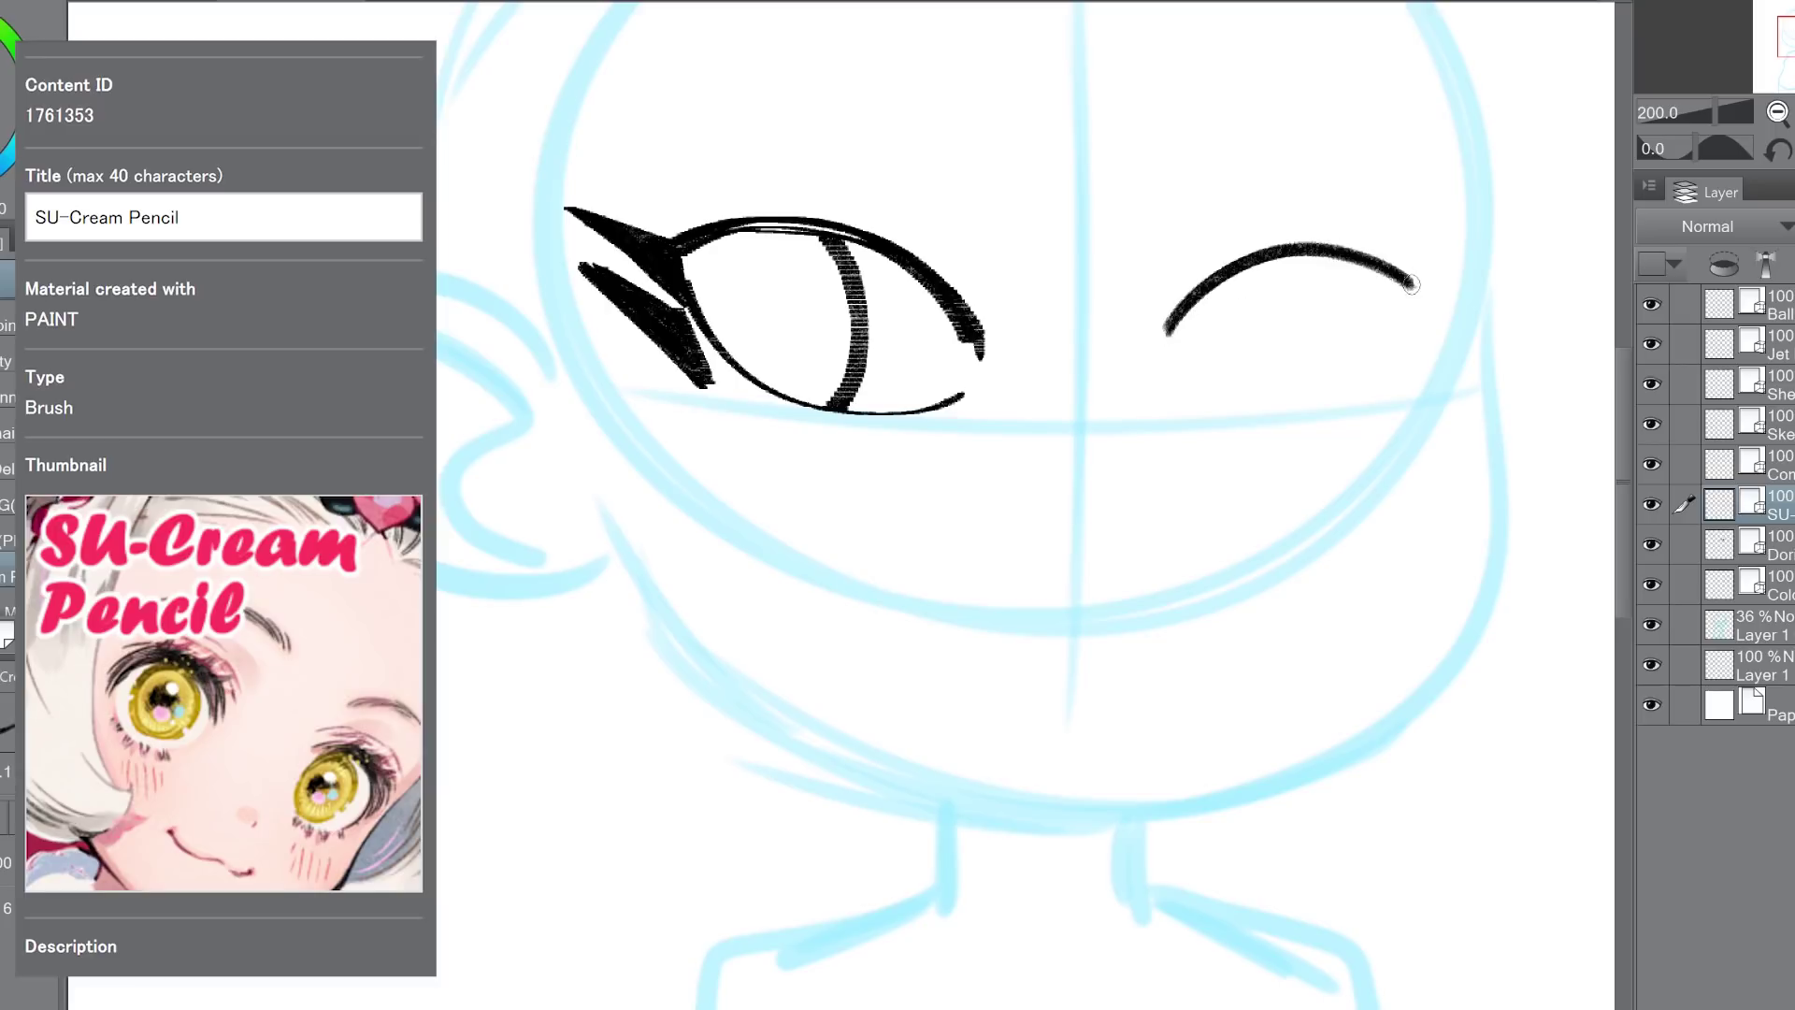
Step: Draw the curved lower lid line beneath the new upper lid and return the canvas to its unmirrored view
{"action": "key", "text": "ctrl+plus"}
{"action": "key", "text": "ctrl+plus"}
{"action": "left_click_drag", "start_coordinate": [981, 374], "coordinate": [670, 592]}
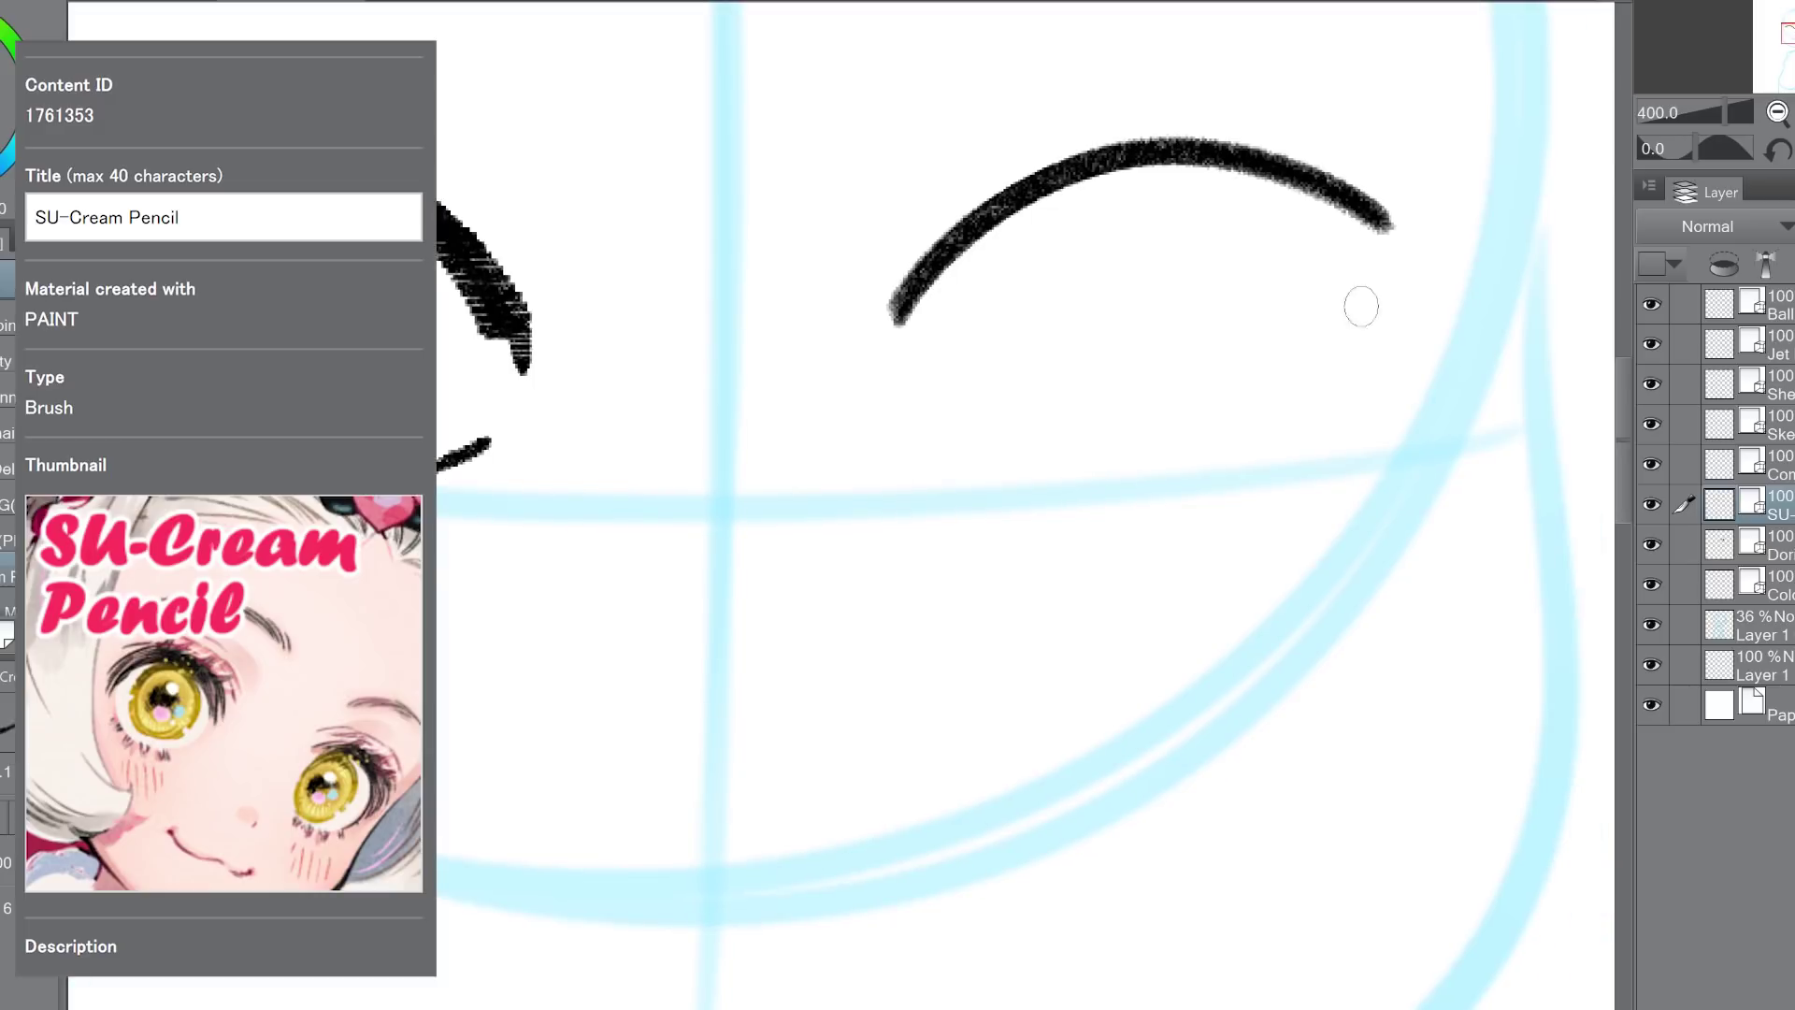
{"action": "mouse_move", "coordinate": [1367, 292]}
{"action": "left_mouse_down"}
{"action": "mouse_move", "coordinate": [1269, 451]}
{"action": "mouse_move", "coordinate": [936, 467]}
{"action": "left_mouse_up"}
{"action": "key", "text": "ctrl+z"}
{"action": "left_click_drag", "start_coordinate": [1373, 295], "coordinate": [952, 423]}
{"action": "key", "text": "h"}
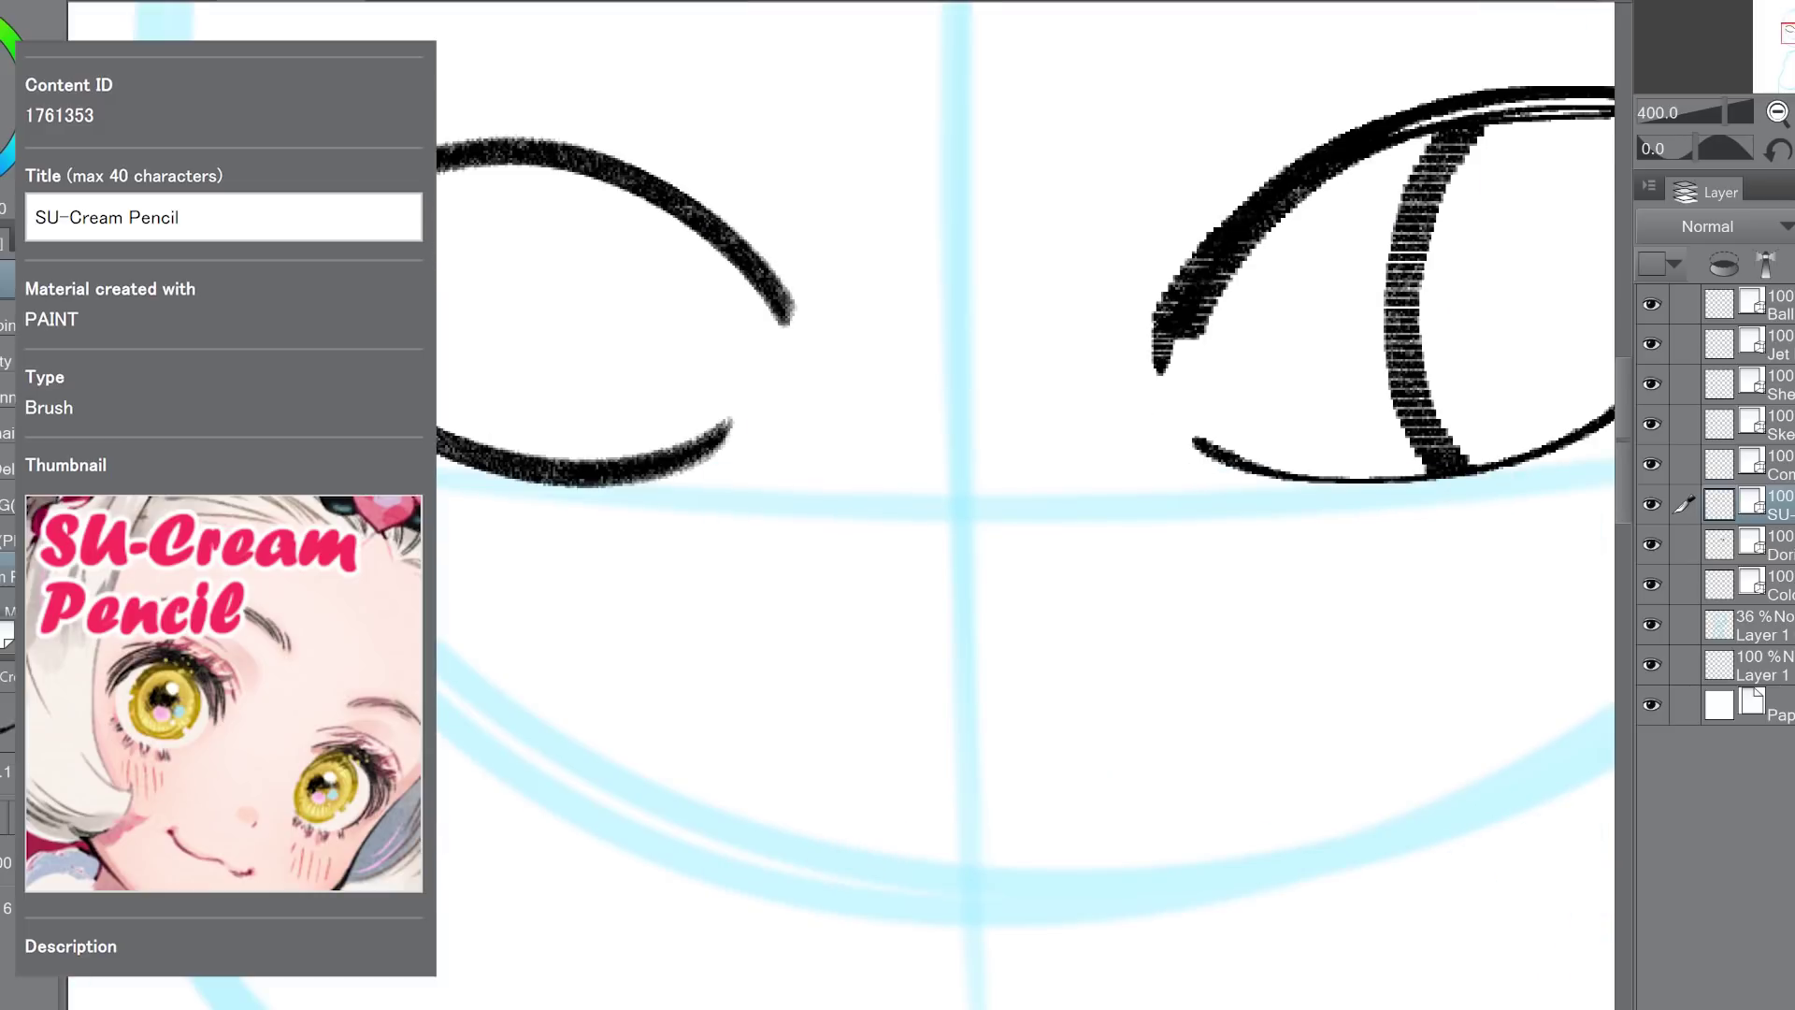
{"action": "key", "text": "ctrl+minus"}
{"action": "key", "text": "ctrl+minus"}
{"action": "key", "text": "ctrl+plus"}
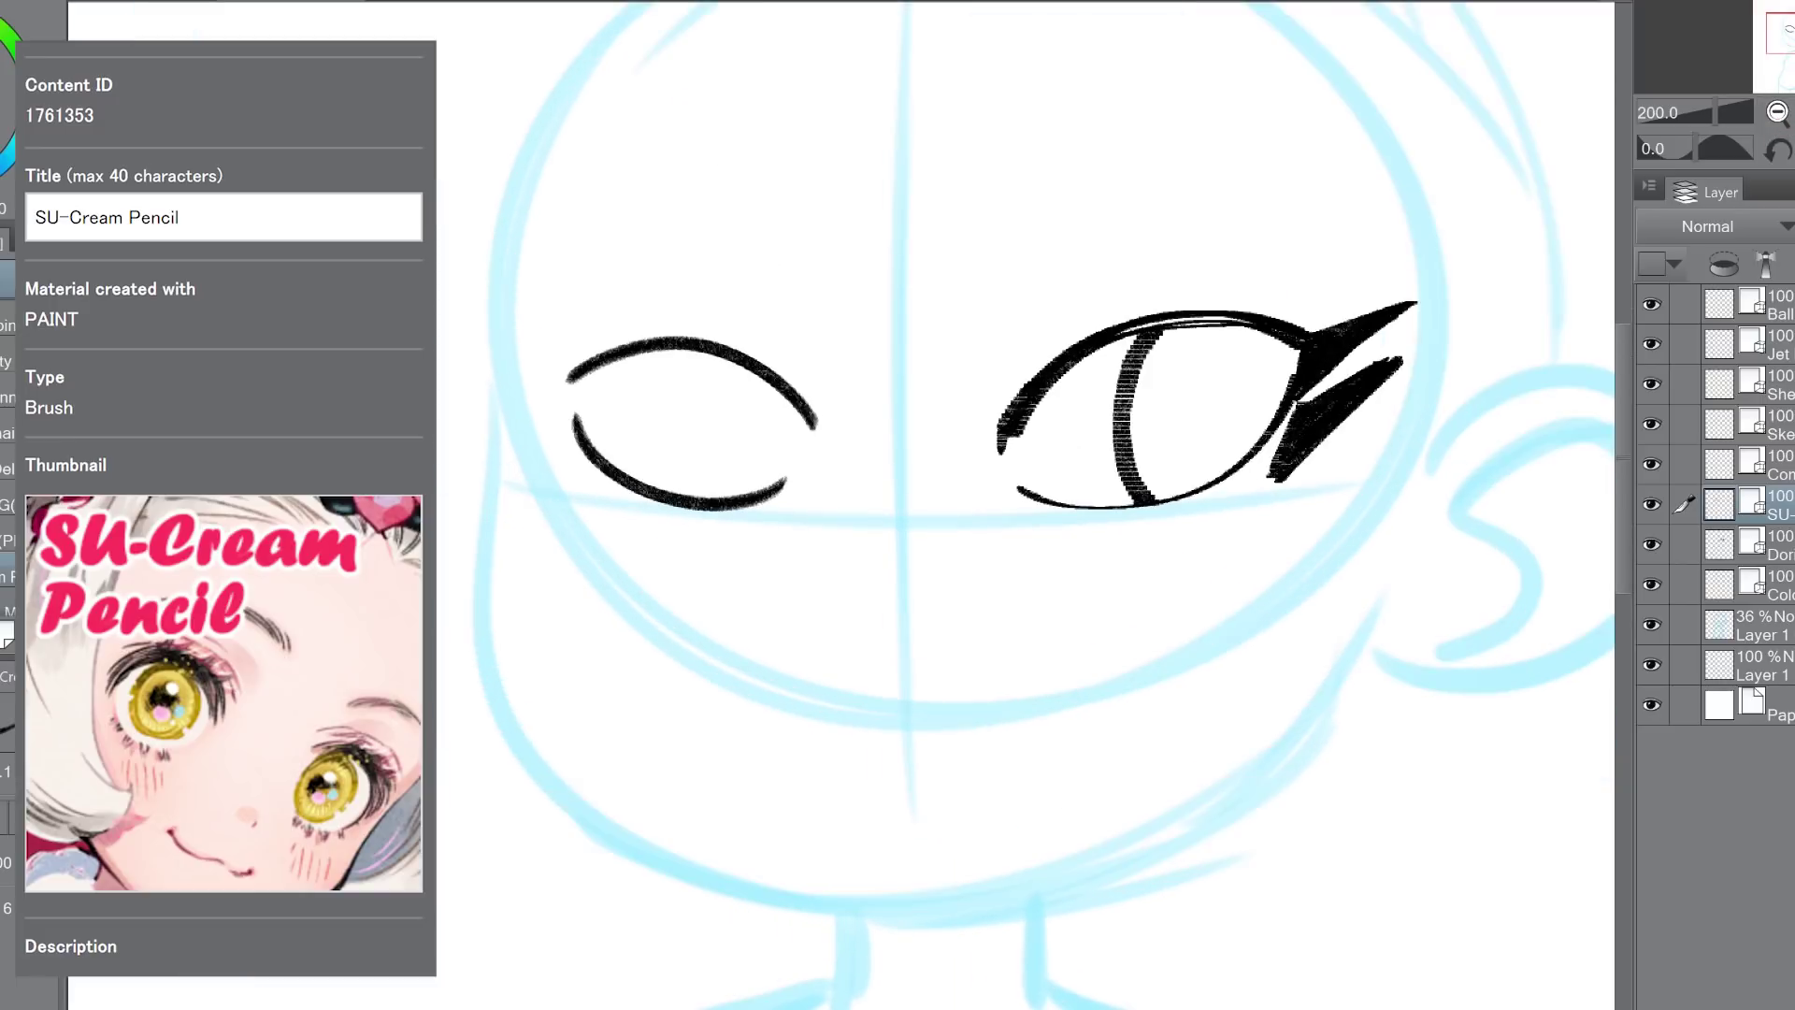
Step: Add a curved vertical iris line and two filled outer lash spikes to the eye drawn with the SU-Cream Pencil
{"action": "key", "text": "ctrl+plus"}
{"action": "mouse_move", "coordinate": [537, 169]}
{"action": "left_mouse_down"}
{"action": "mouse_move", "coordinate": [506, 242]}
{"action": "mouse_move", "coordinate": [547, 467]}
{"action": "left_mouse_up"}
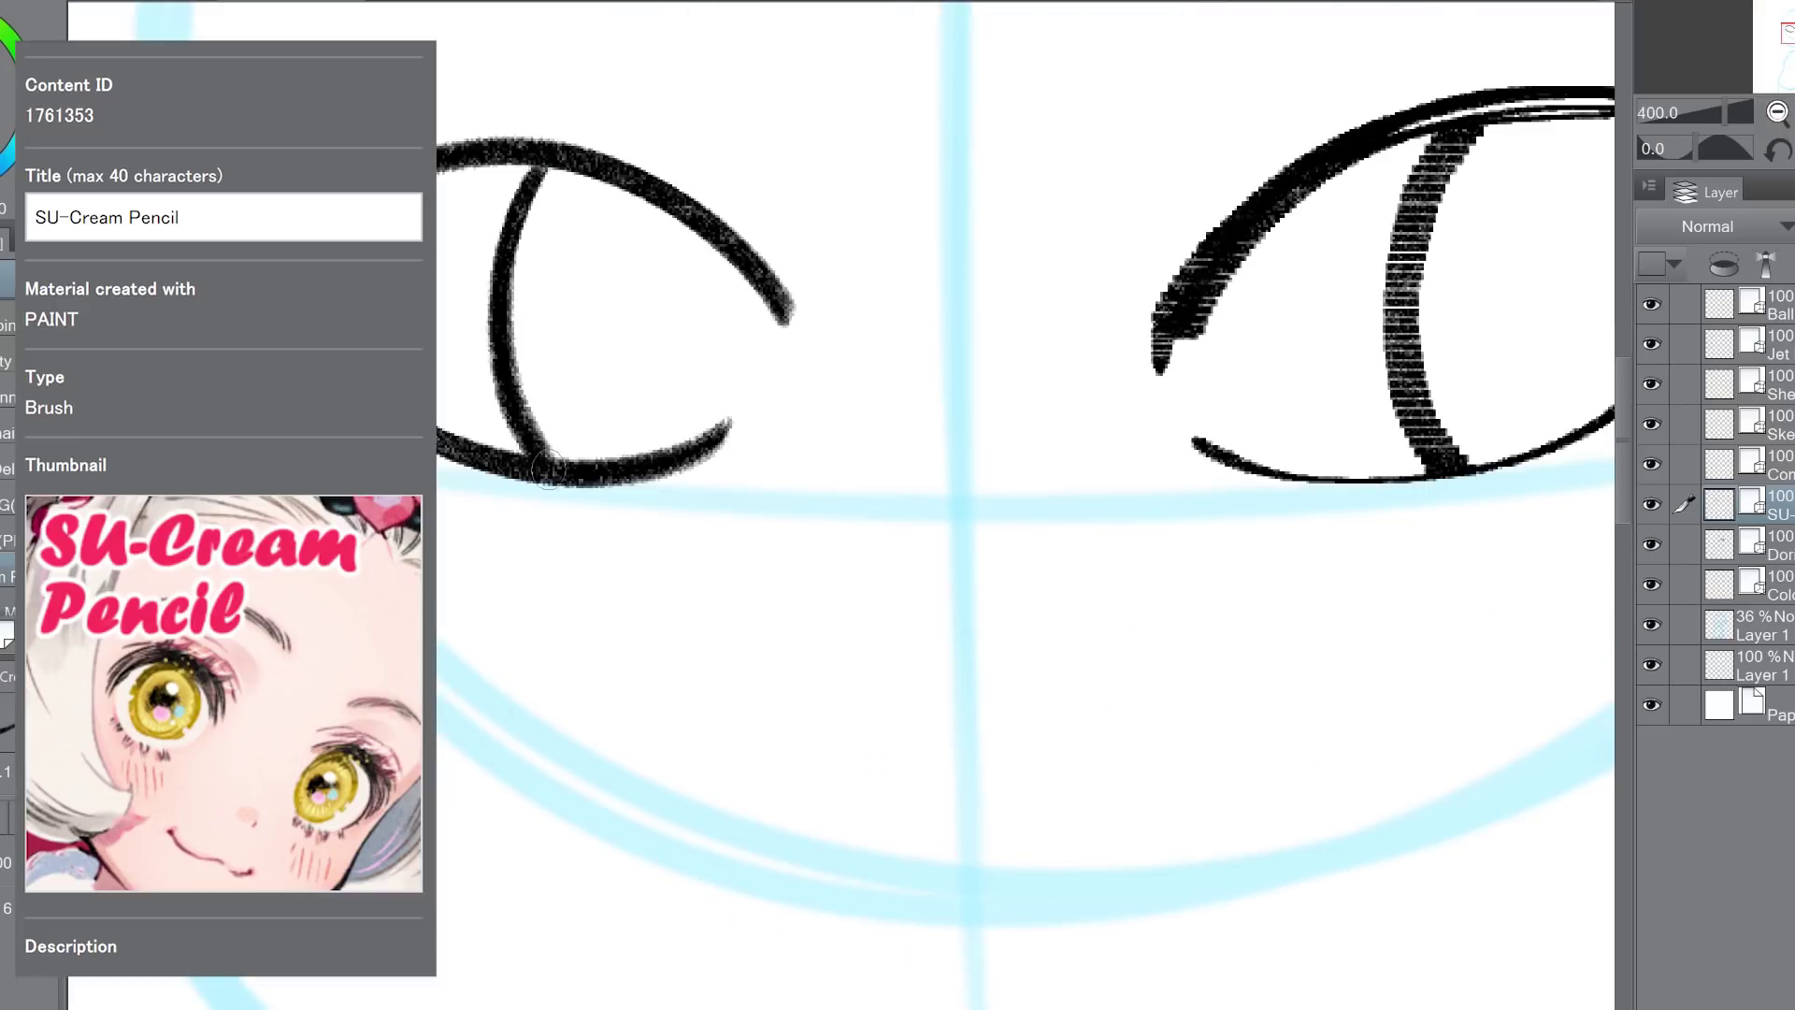
{"action": "left_click", "coordinate": [1777, 113]}
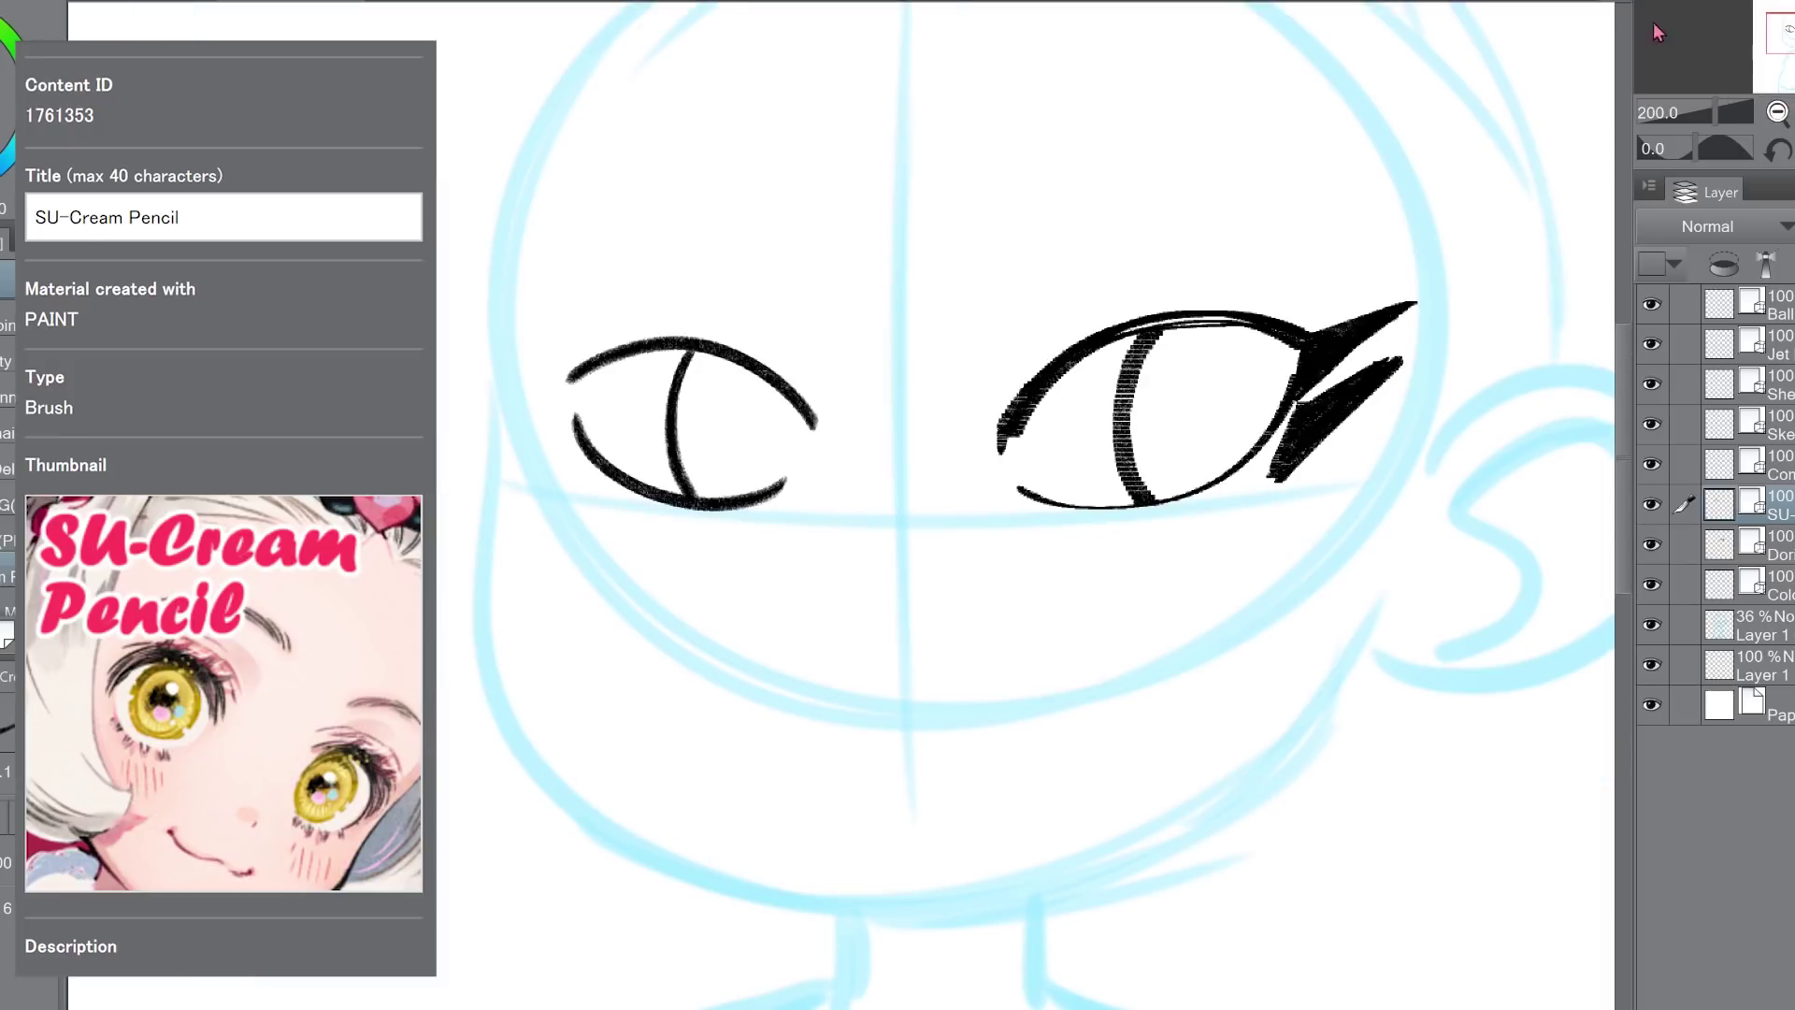
{"action": "mouse_move", "coordinate": [567, 362]}
{"action": "left_mouse_down"}
{"action": "mouse_move", "coordinate": [521, 322]}
{"action": "mouse_move", "coordinate": [567, 377]}
{"action": "mouse_move", "coordinate": [549, 346]}
{"action": "mouse_move", "coordinate": [558, 416]}
{"action": "mouse_move", "coordinate": [498, 364]}
{"action": "mouse_move", "coordinate": [552, 413]}
{"action": "left_mouse_up"}
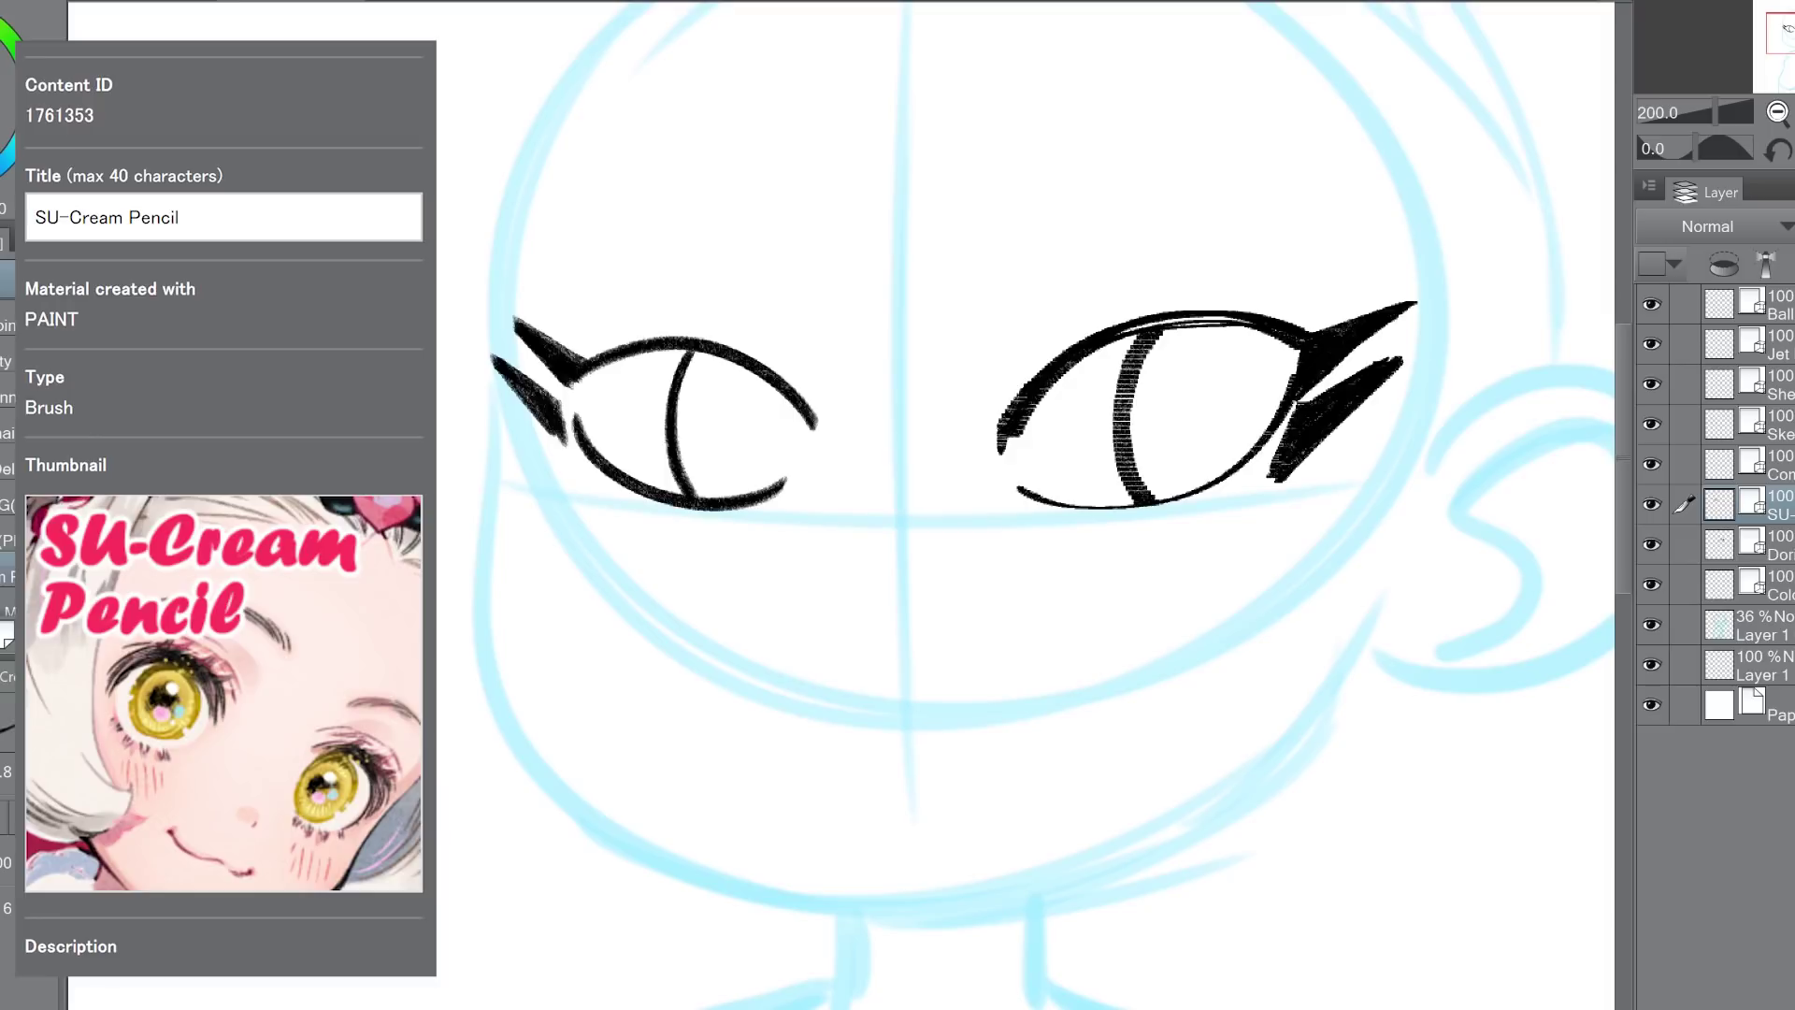
Step: Draw two wavy vertical sample strokes side by side between the eyes with the SU-Cream Pencil
{"action": "key", "text": "ctrl+plus"}
{"action": "mouse_move", "coordinate": [919, 193]}
{"action": "left_mouse_down"}
{"action": "mouse_move", "coordinate": [898, 344]}
{"action": "mouse_move", "coordinate": [918, 520]}
{"action": "left_mouse_up"}
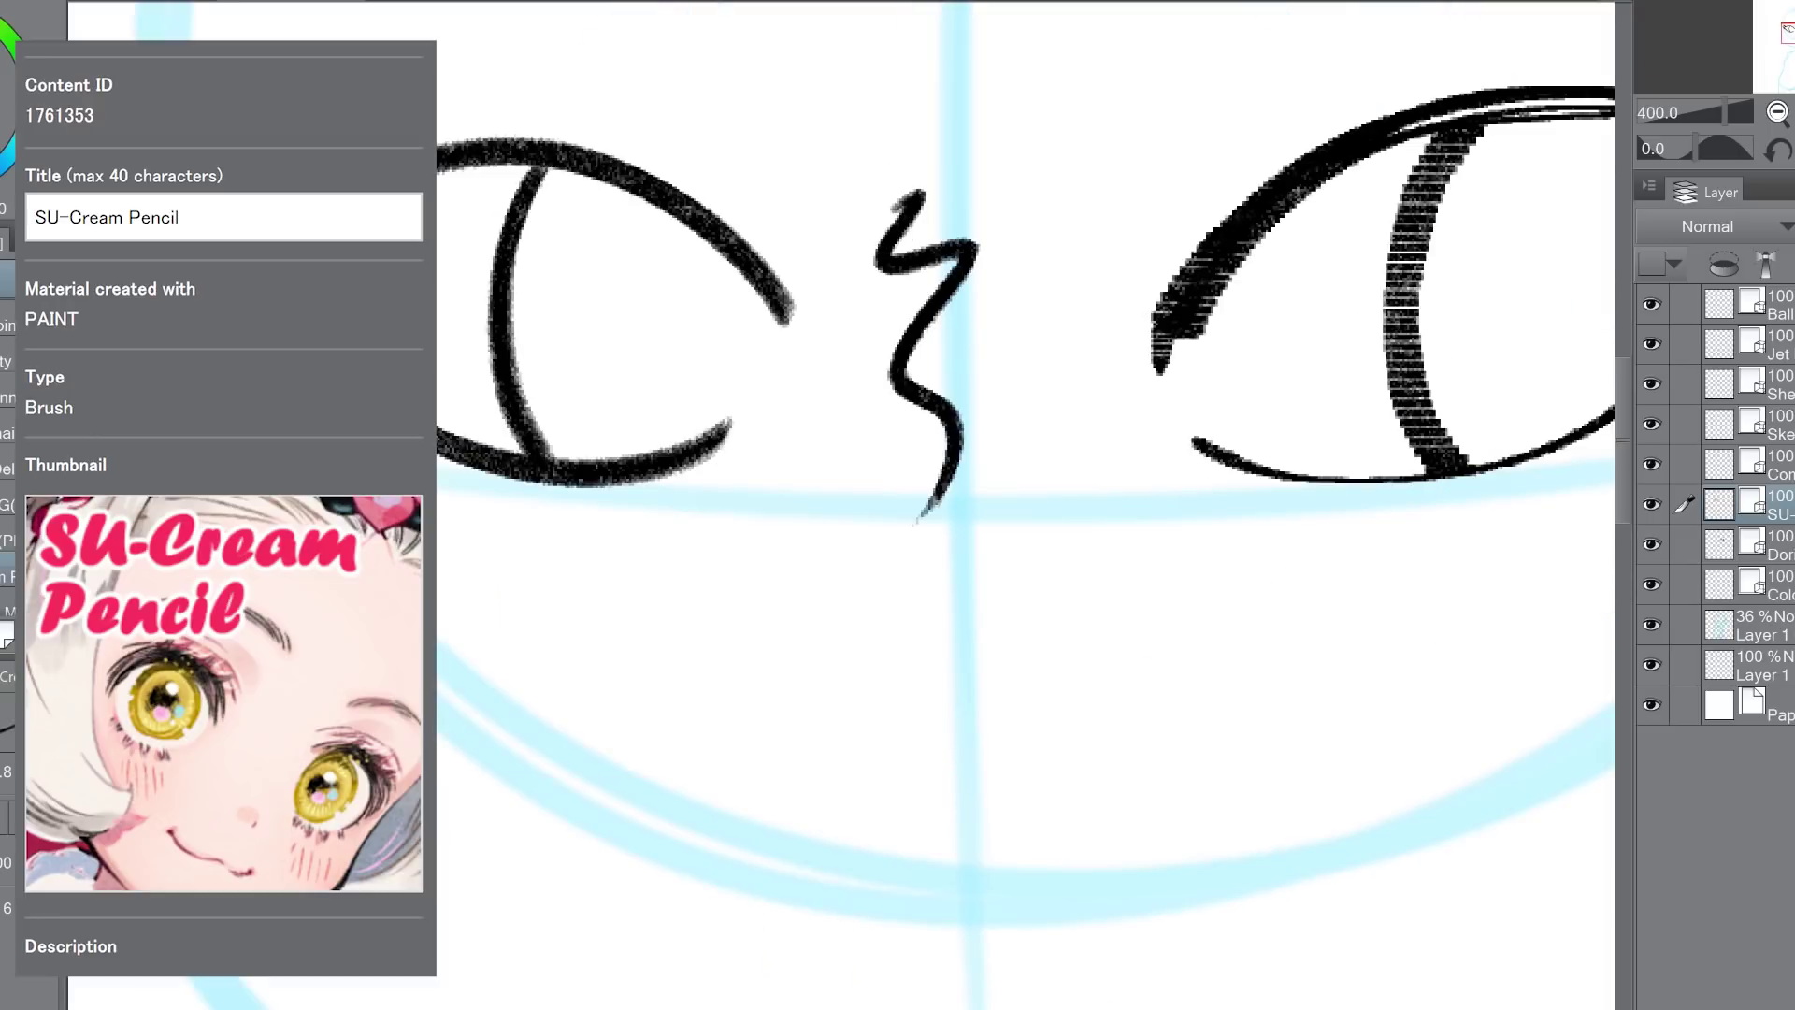
{"action": "mouse_move", "coordinate": [1005, 176]}
{"action": "left_mouse_down"}
{"action": "mouse_move", "coordinate": [1019, 352]}
{"action": "mouse_move", "coordinate": [1059, 516]}
{"action": "left_mouse_up"}
{"action": "left_click", "coordinate": [1777, 112]}
{"action": "left_click", "coordinate": [1778, 114]}
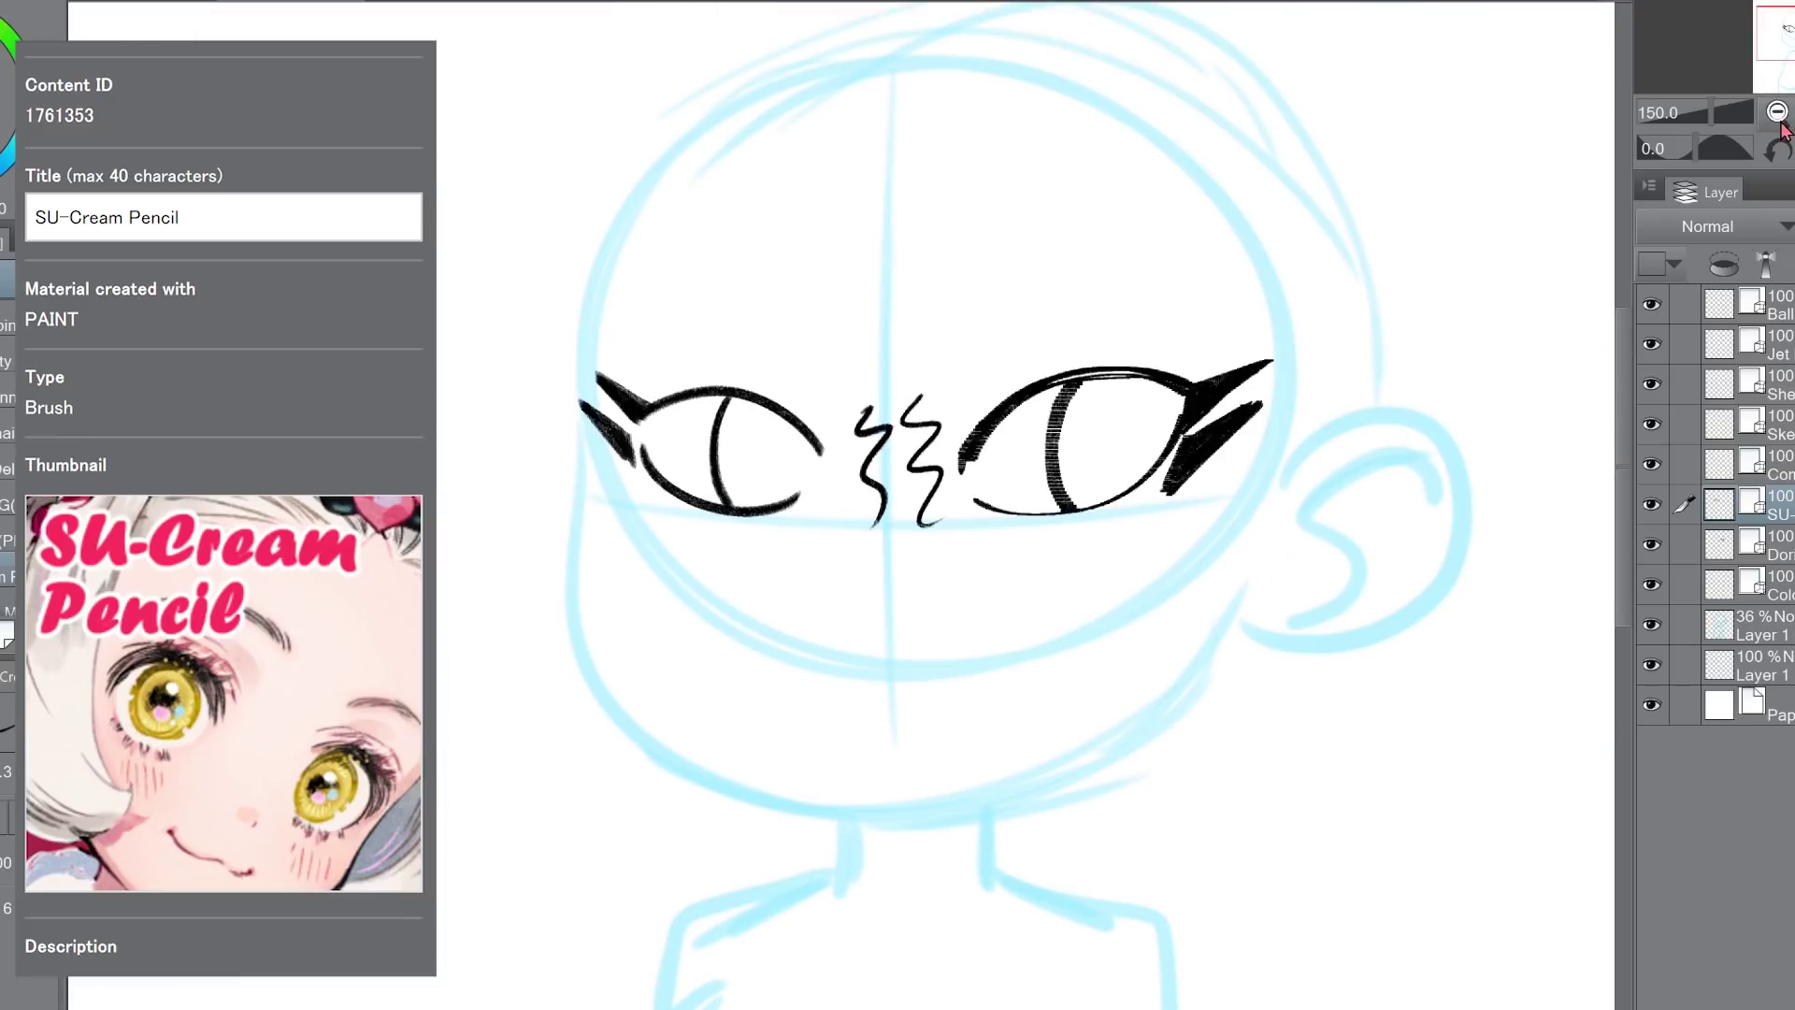
{"action": "left_click", "coordinate": [1777, 114]}
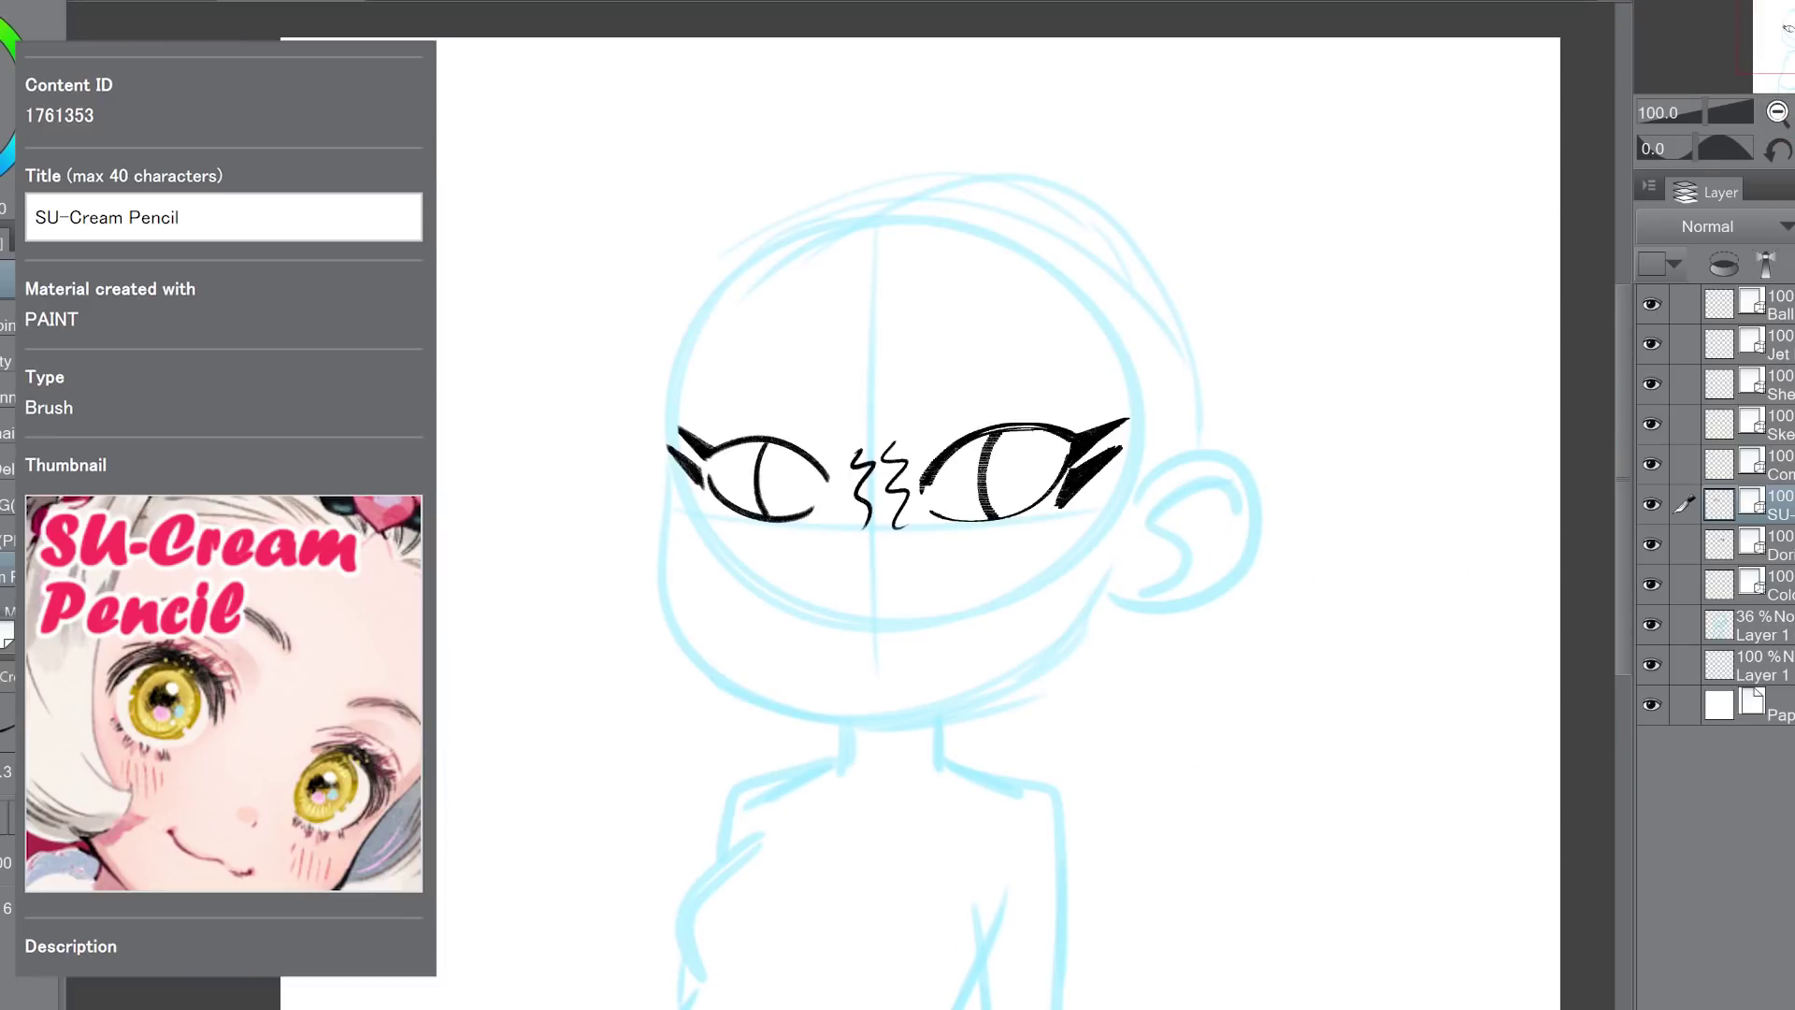
Step: Undo the two wavy sample strokes between the eyes
{"action": "key", "text": "ctrl+z"}
{"action": "key", "text": "ctrl+z"}
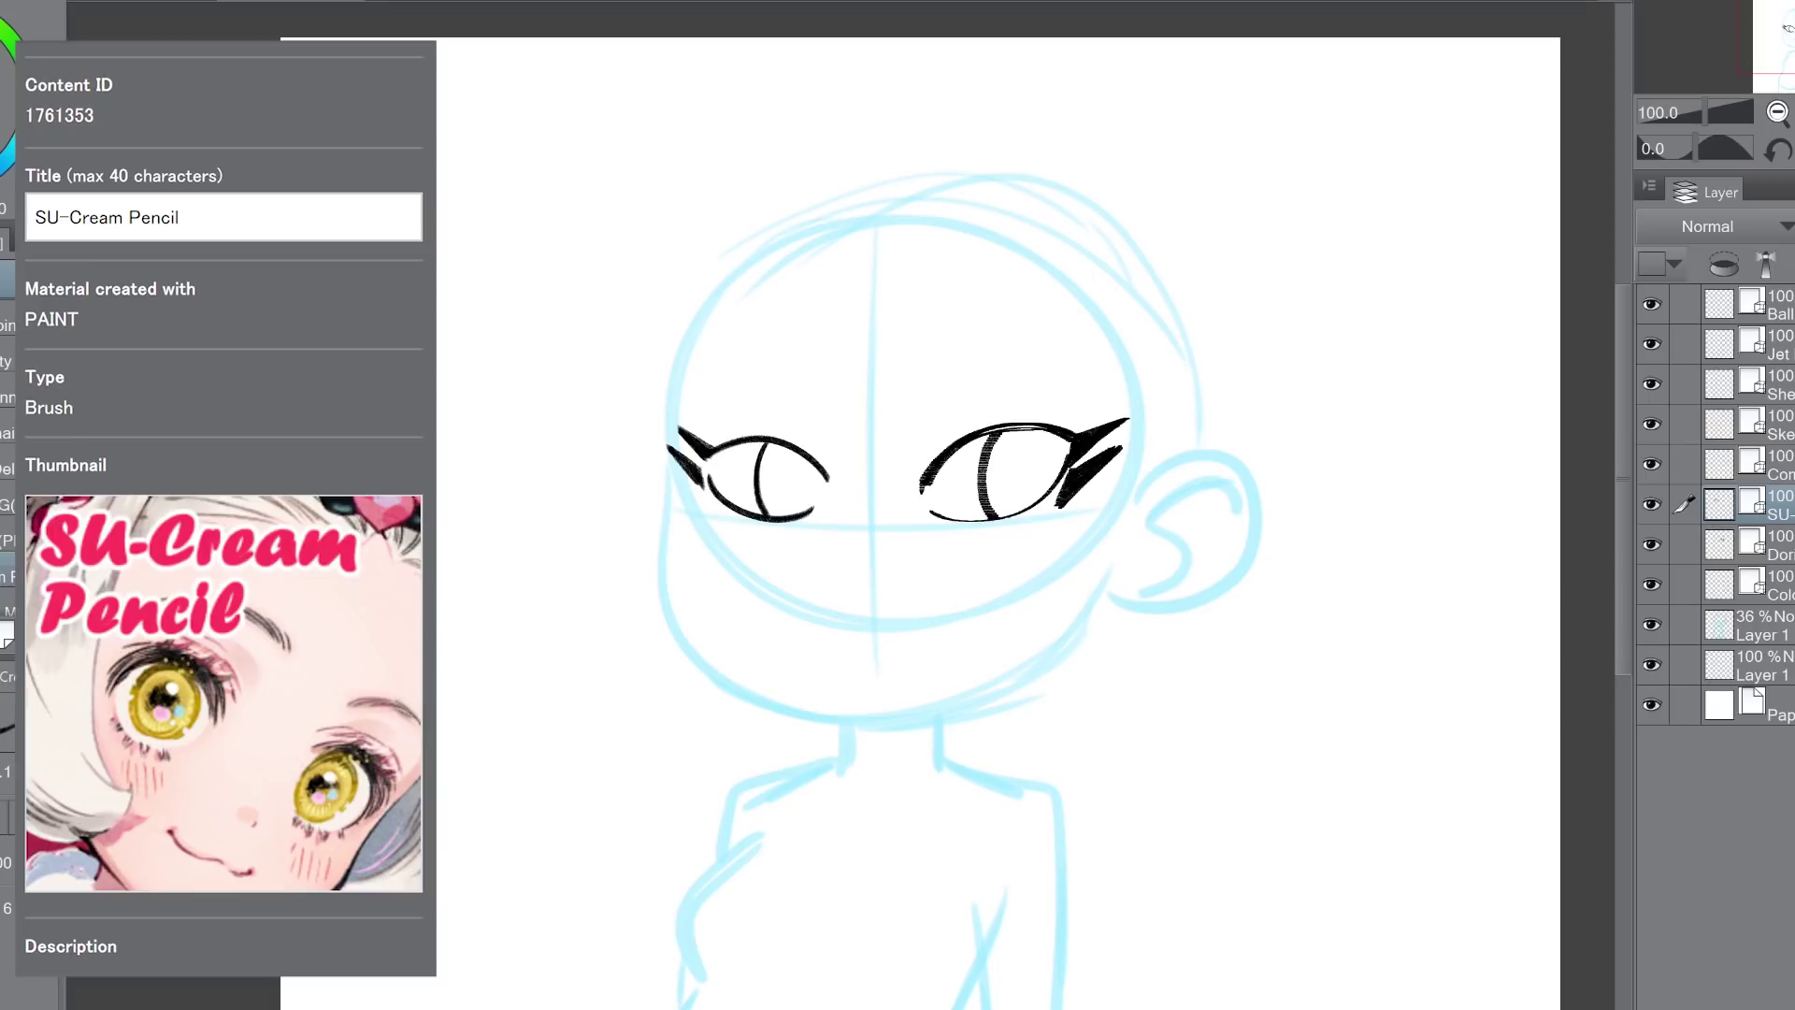
Step: Select the whole left eye with an elliptical selection, enlarge it slightly, apply the transformation and deselect
{"action": "key", "text": "ctrl+plus"}
{"action": "left_click_drag", "start_coordinate": [935, 598], "coordinate": [874, 432]}
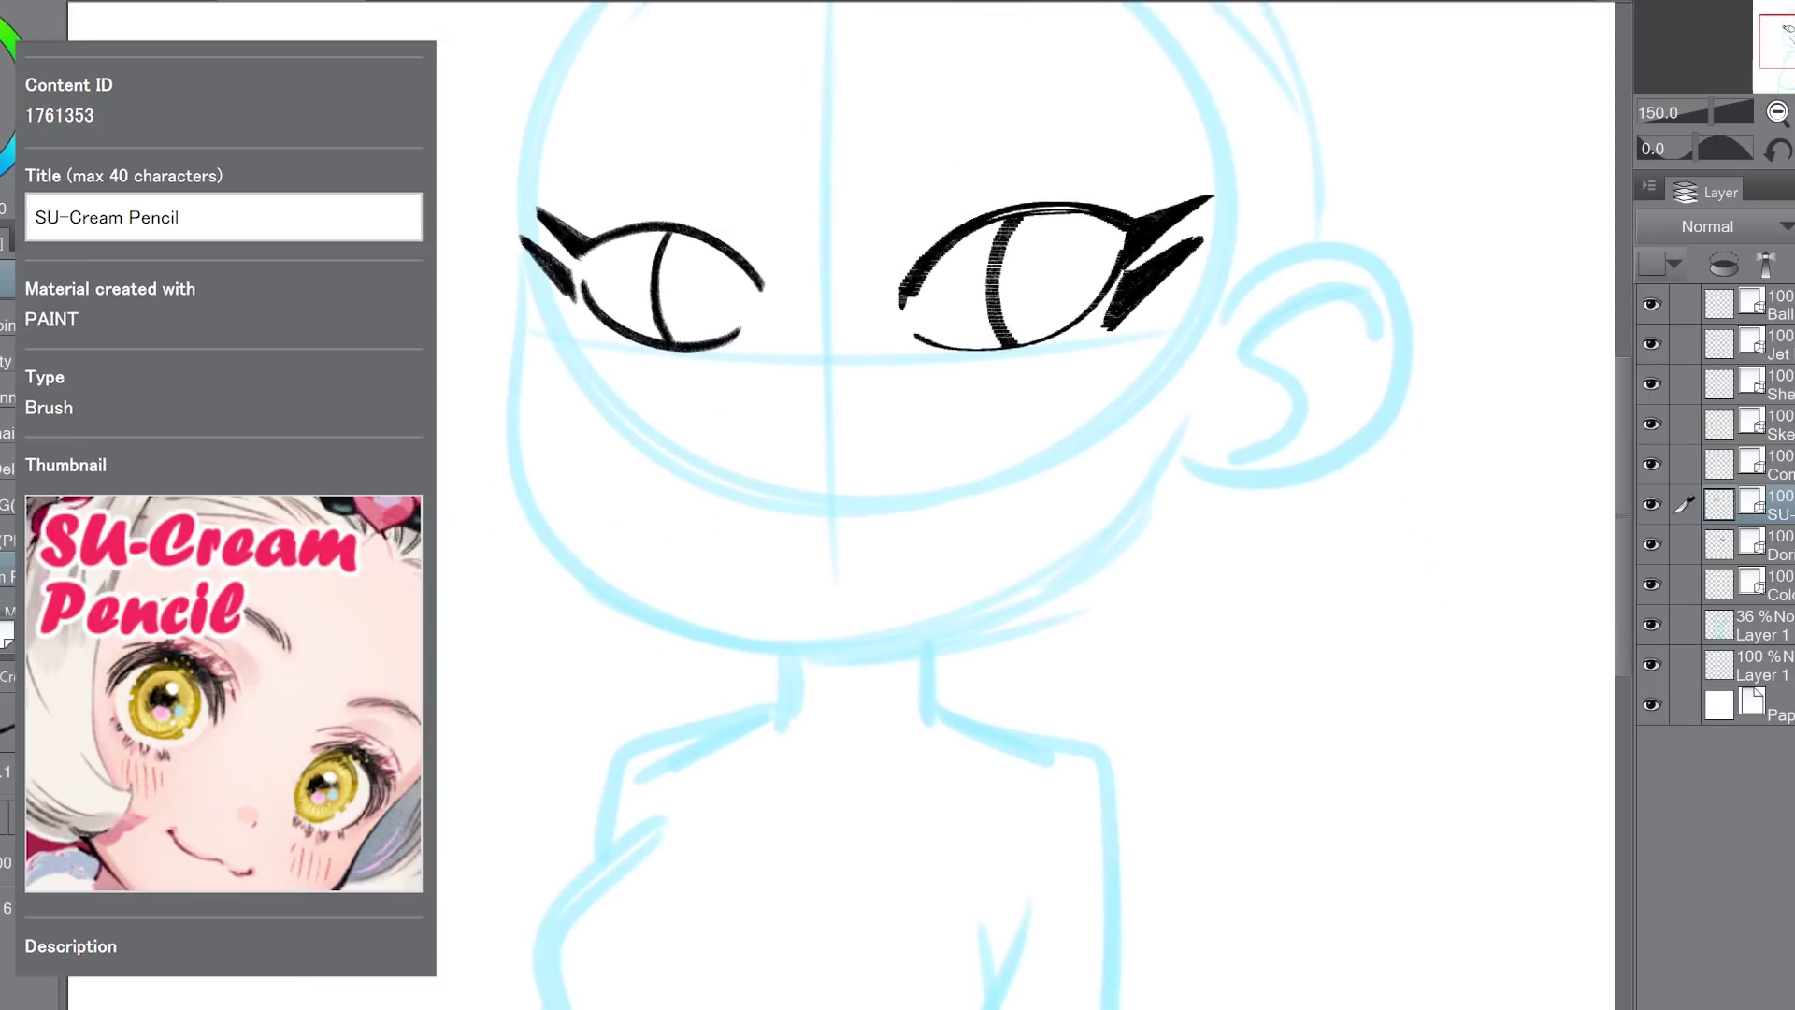
{"action": "key", "text": "m"}
{"action": "left_click_drag", "start_coordinate": [600, 146], "coordinate": [814, 323]}
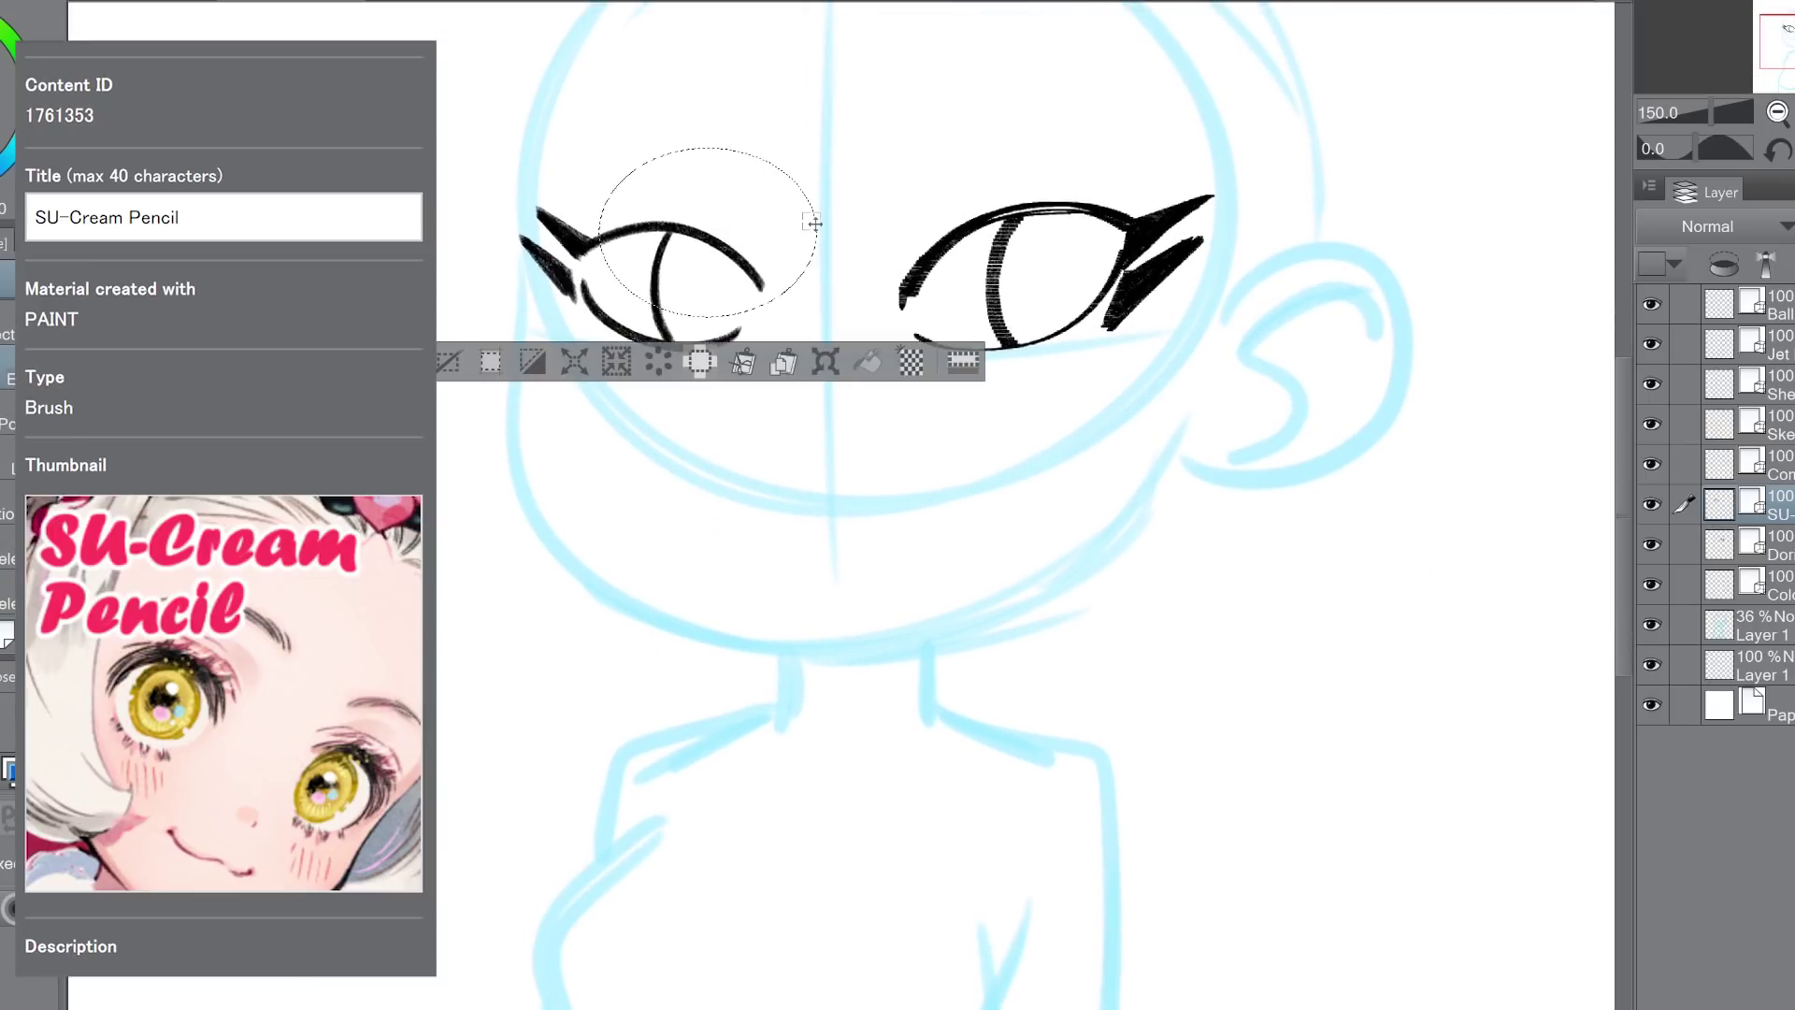
{"action": "key", "text": "ctrl+d"}
{"action": "left_click_drag", "start_coordinate": [466, 115], "coordinate": [830, 456]}
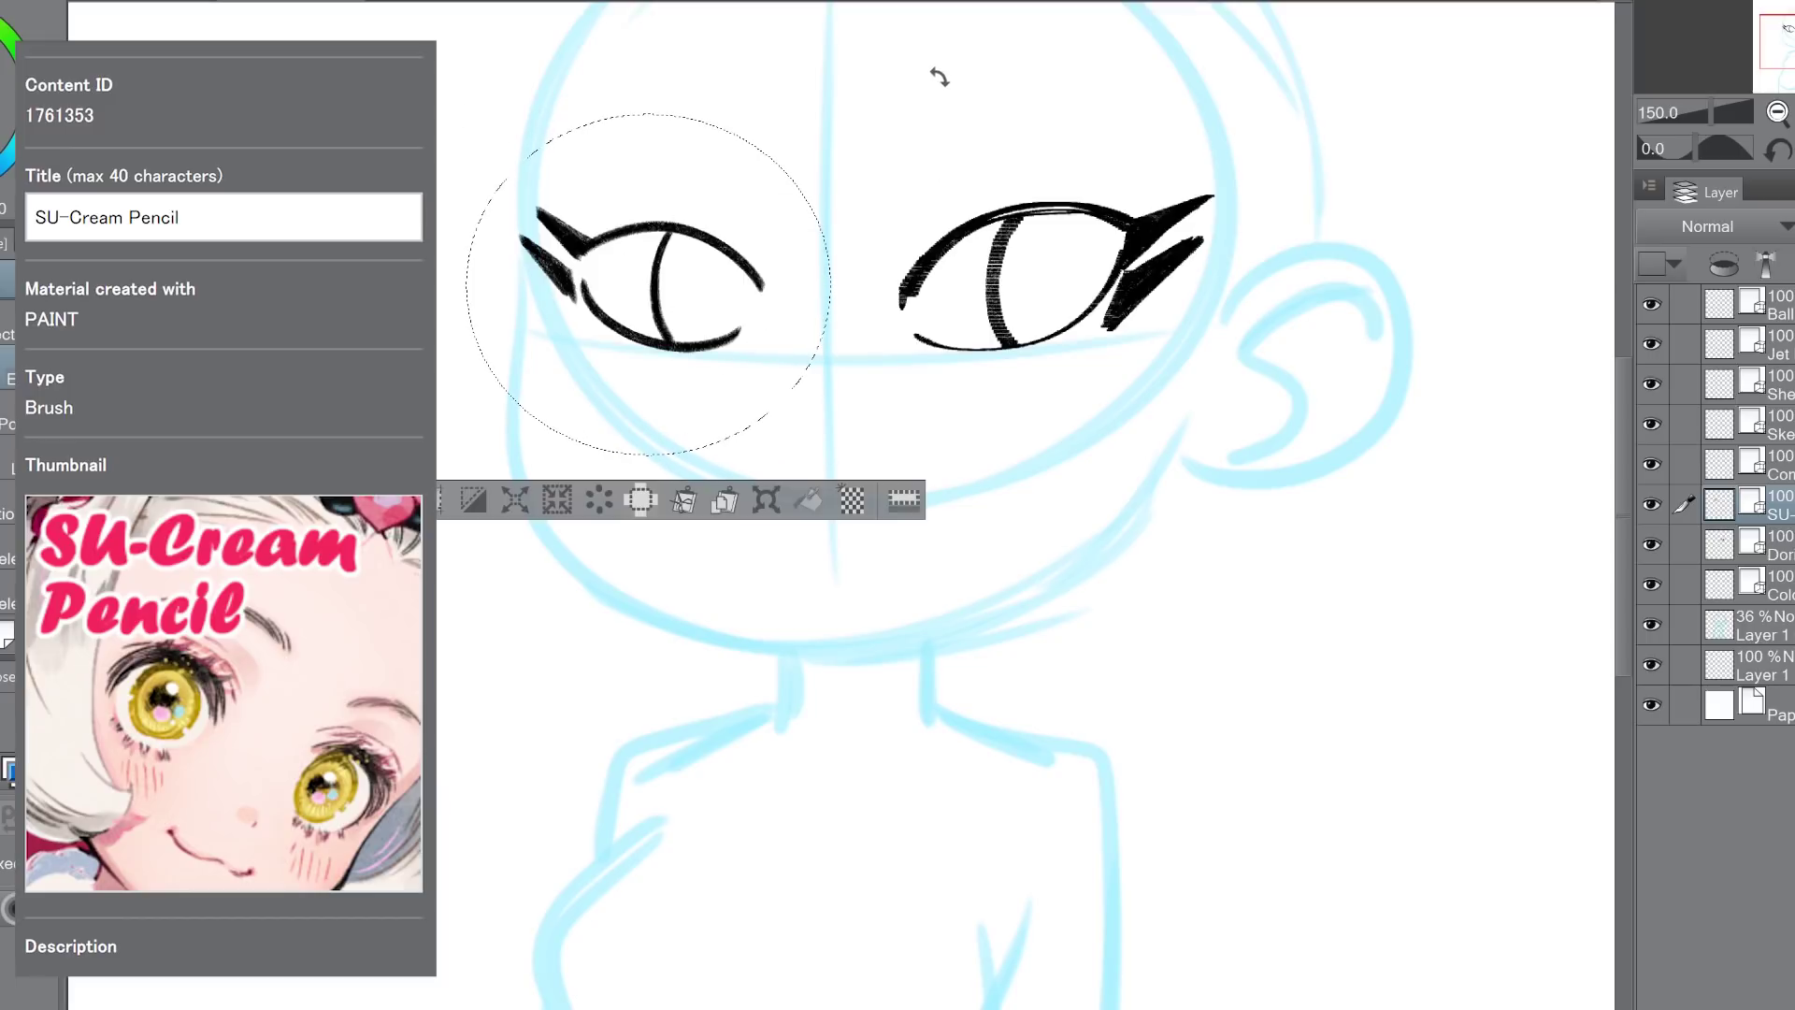
{"action": "key", "text": "ctrl+t"}
{"action": "left_click_drag", "start_coordinate": [851, 90], "coordinate": [864, 80]}
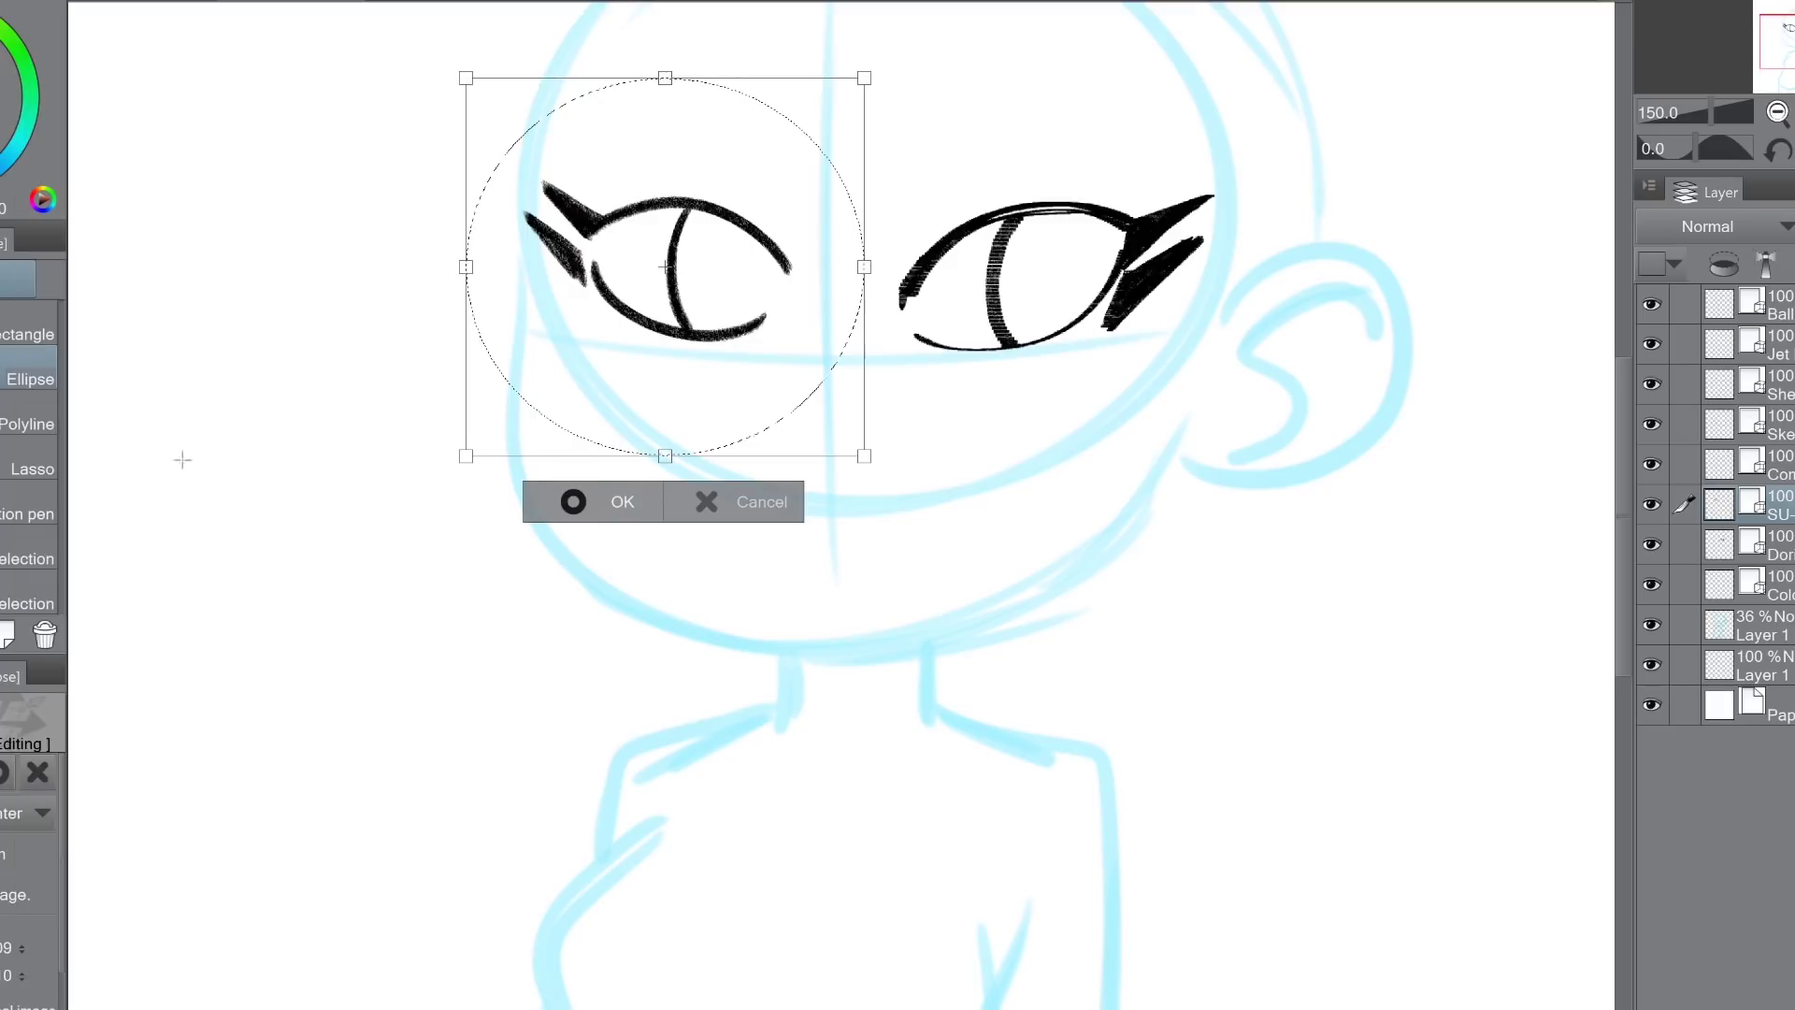
{"action": "left_click", "coordinate": [613, 502]}
{"action": "key", "text": "ctrl+d"}
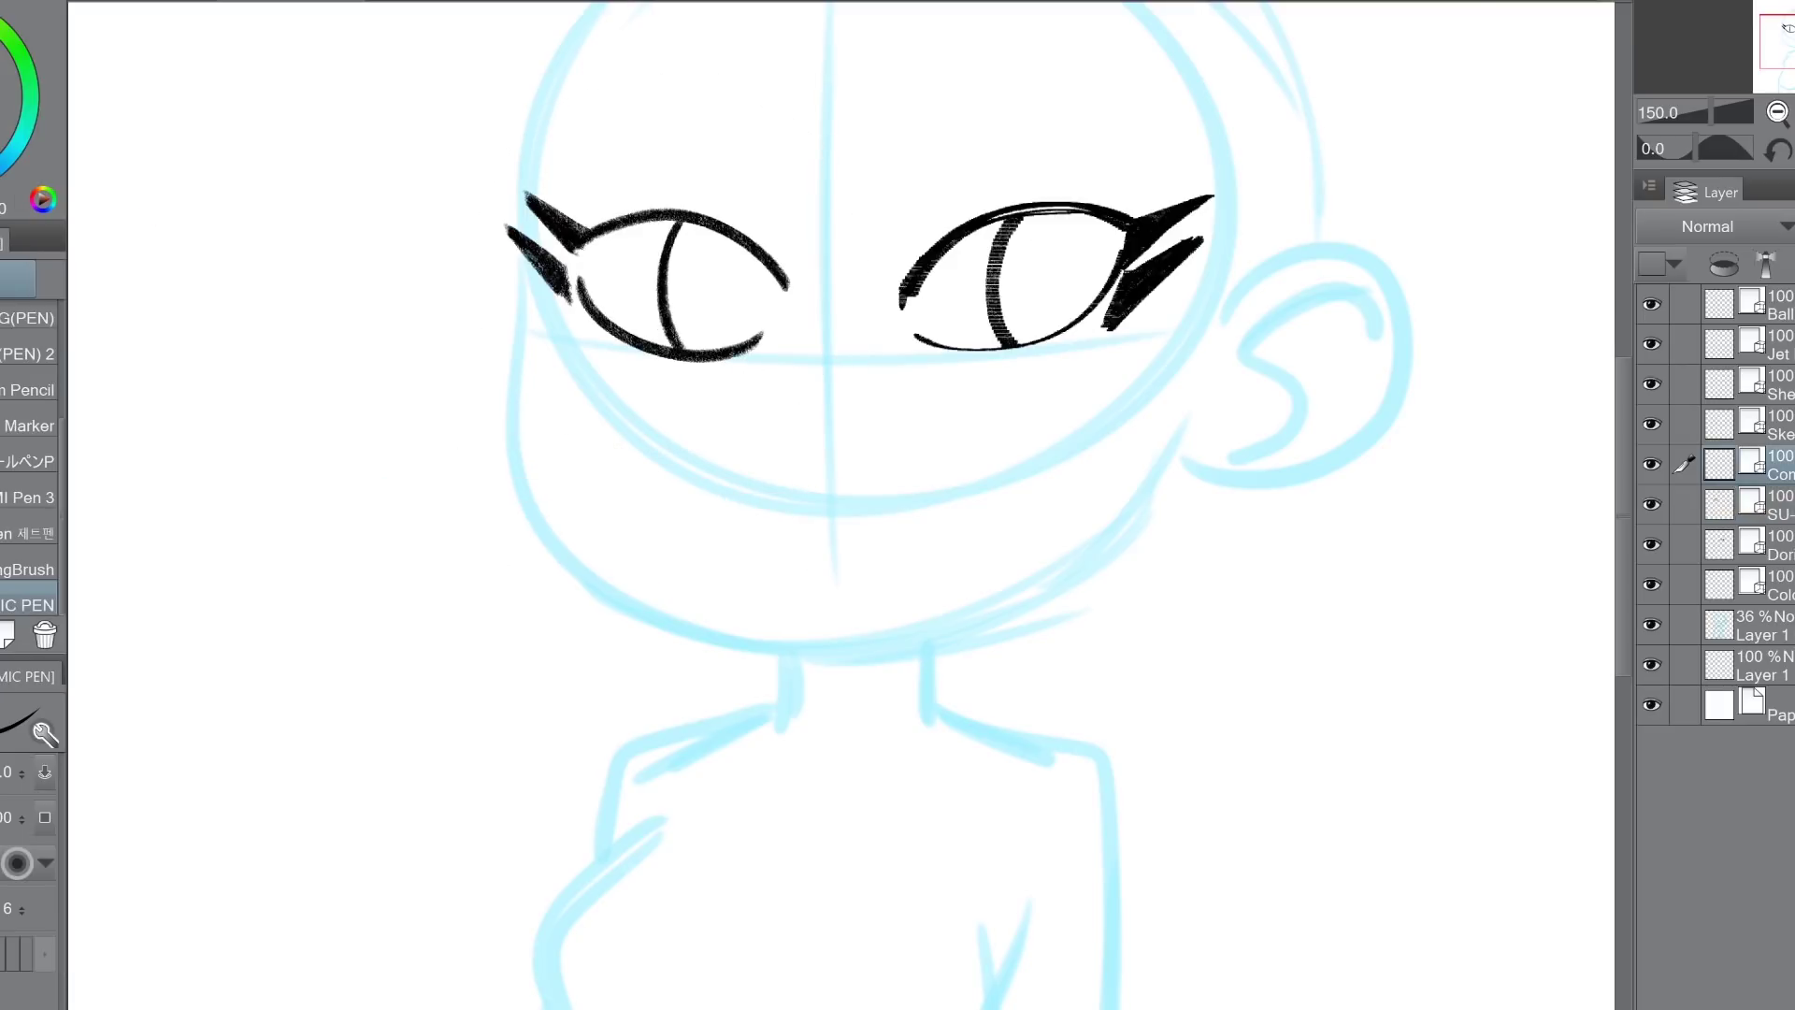
Step: Draw the nose with the COMIC PEN on its own layer as a vertical line along the face's centre guide with a small angular nostril
{"action": "key", "text": "ctrl+plus"}
{"action": "left_click_drag", "start_coordinate": [841, 523], "coordinate": [799, 446]}
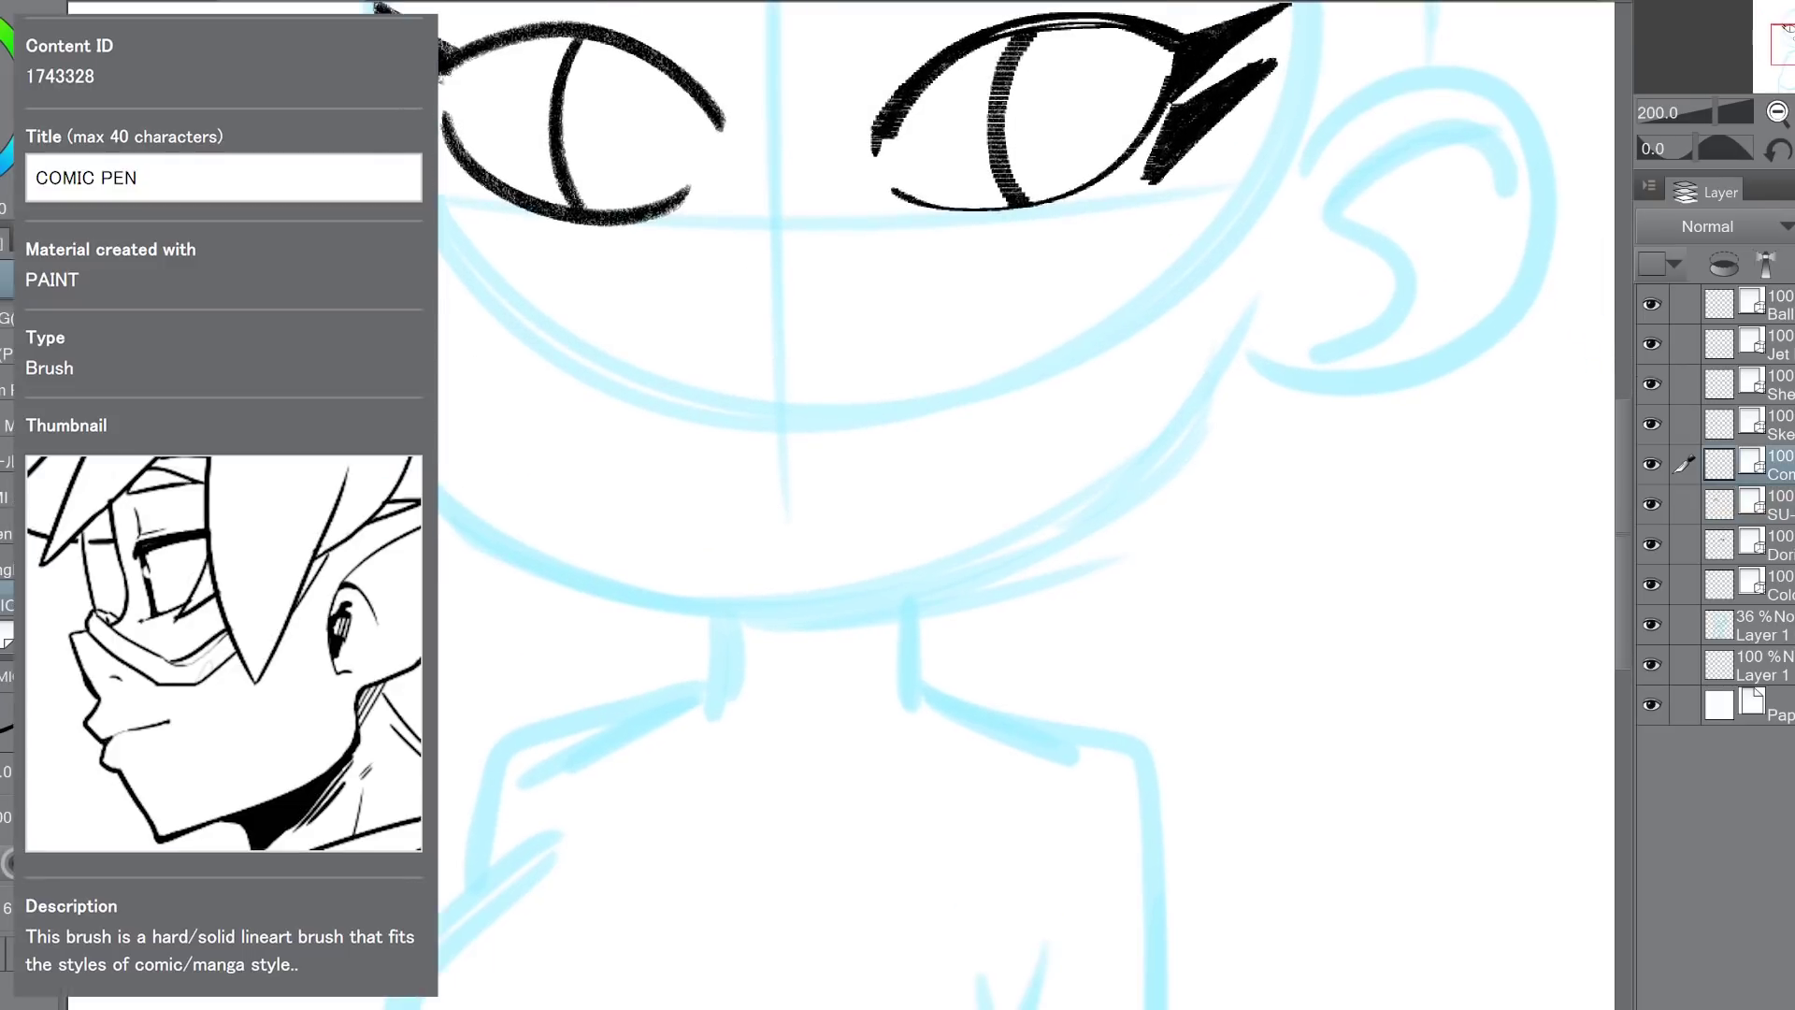
{"action": "left_click_drag", "start_coordinate": [774, 206], "coordinate": [775, 307]}
{"action": "left_click_drag", "start_coordinate": [411, 628], "coordinate": [509, 602]}
{"action": "mouse_move", "coordinate": [498, 316]}
{"action": "left_mouse_down"}
{"action": "mouse_move", "coordinate": [482, 439]}
{"action": "mouse_move", "coordinate": [761, 601]}
{"action": "left_mouse_up"}
{"action": "key", "text": "ctrl+z"}
{"action": "key", "text": "ctrl+z"}
{"action": "mouse_move", "coordinate": [748, 221]}
{"action": "left_mouse_down"}
{"action": "mouse_move", "coordinate": [718, 266]}
{"action": "mouse_move", "coordinate": [751, 440]}
{"action": "left_mouse_up"}
{"action": "key", "text": "ctrl+z"}
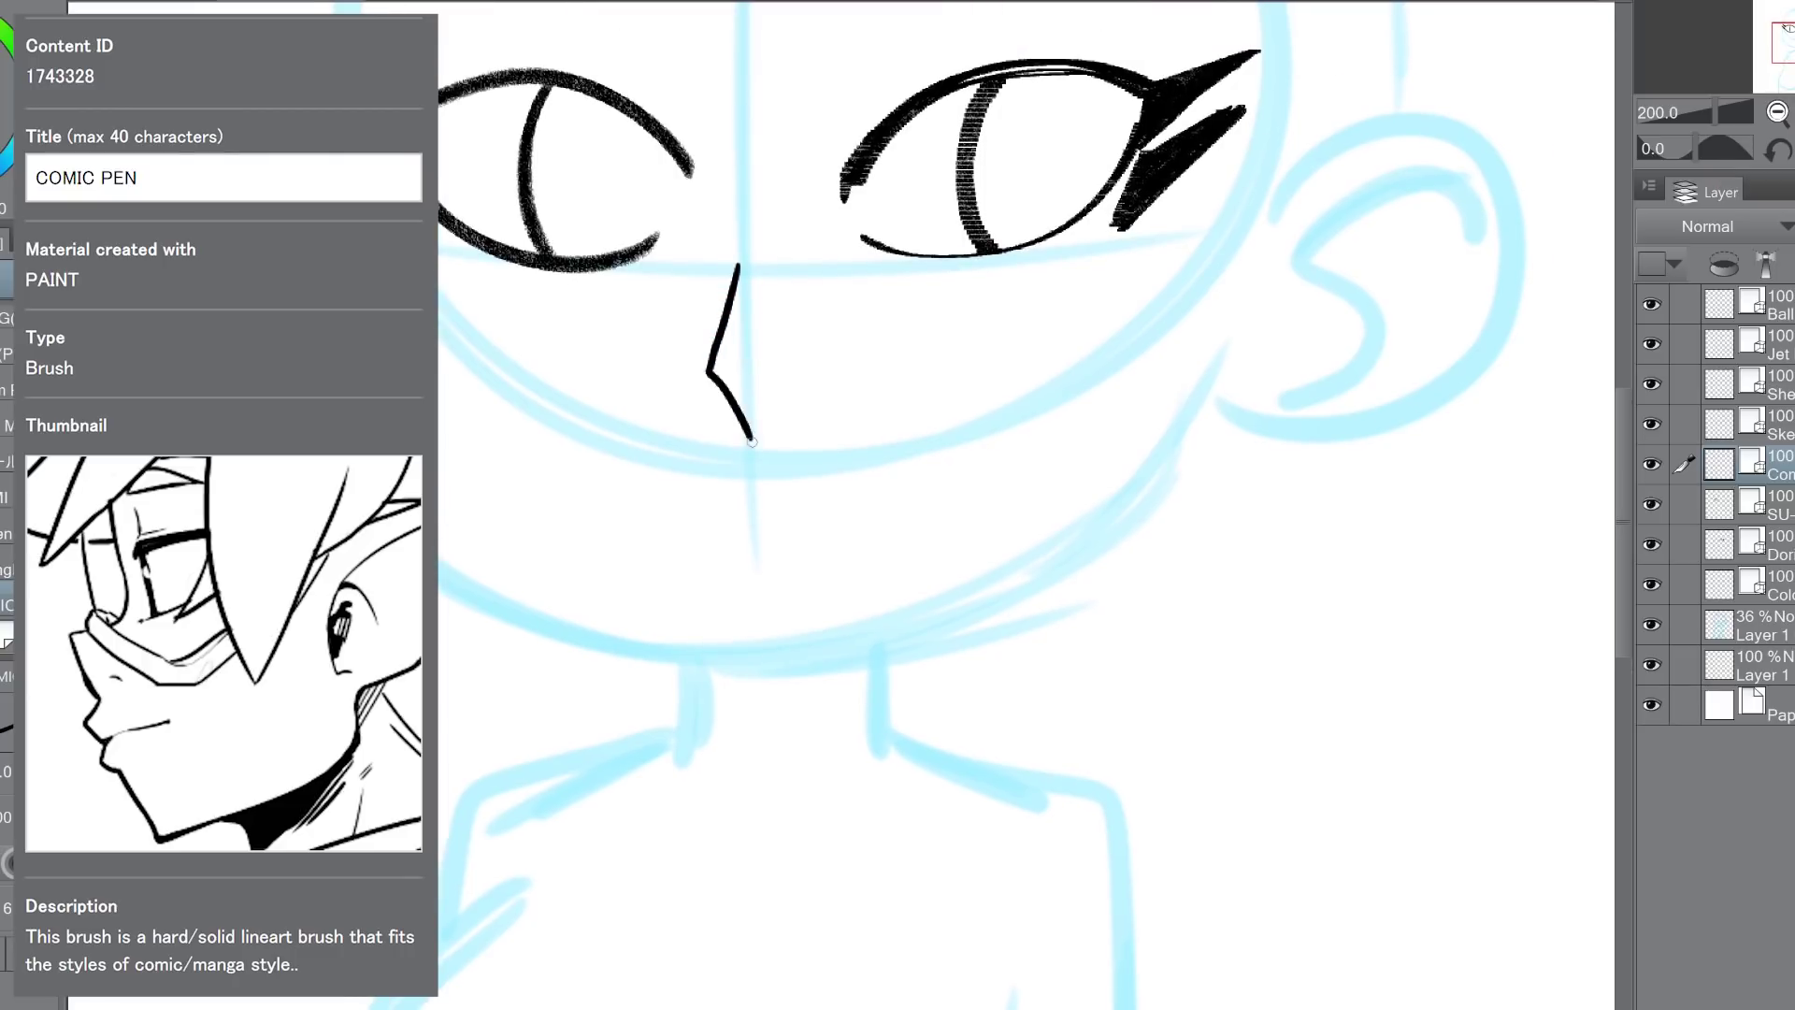
{"action": "key", "text": "ctrl+z"}
{"action": "mouse_move", "coordinate": [742, 249]}
{"action": "left_mouse_down"}
{"action": "mouse_move", "coordinate": [748, 415]}
{"action": "mouse_move", "coordinate": [732, 373]}
{"action": "left_mouse_up"}
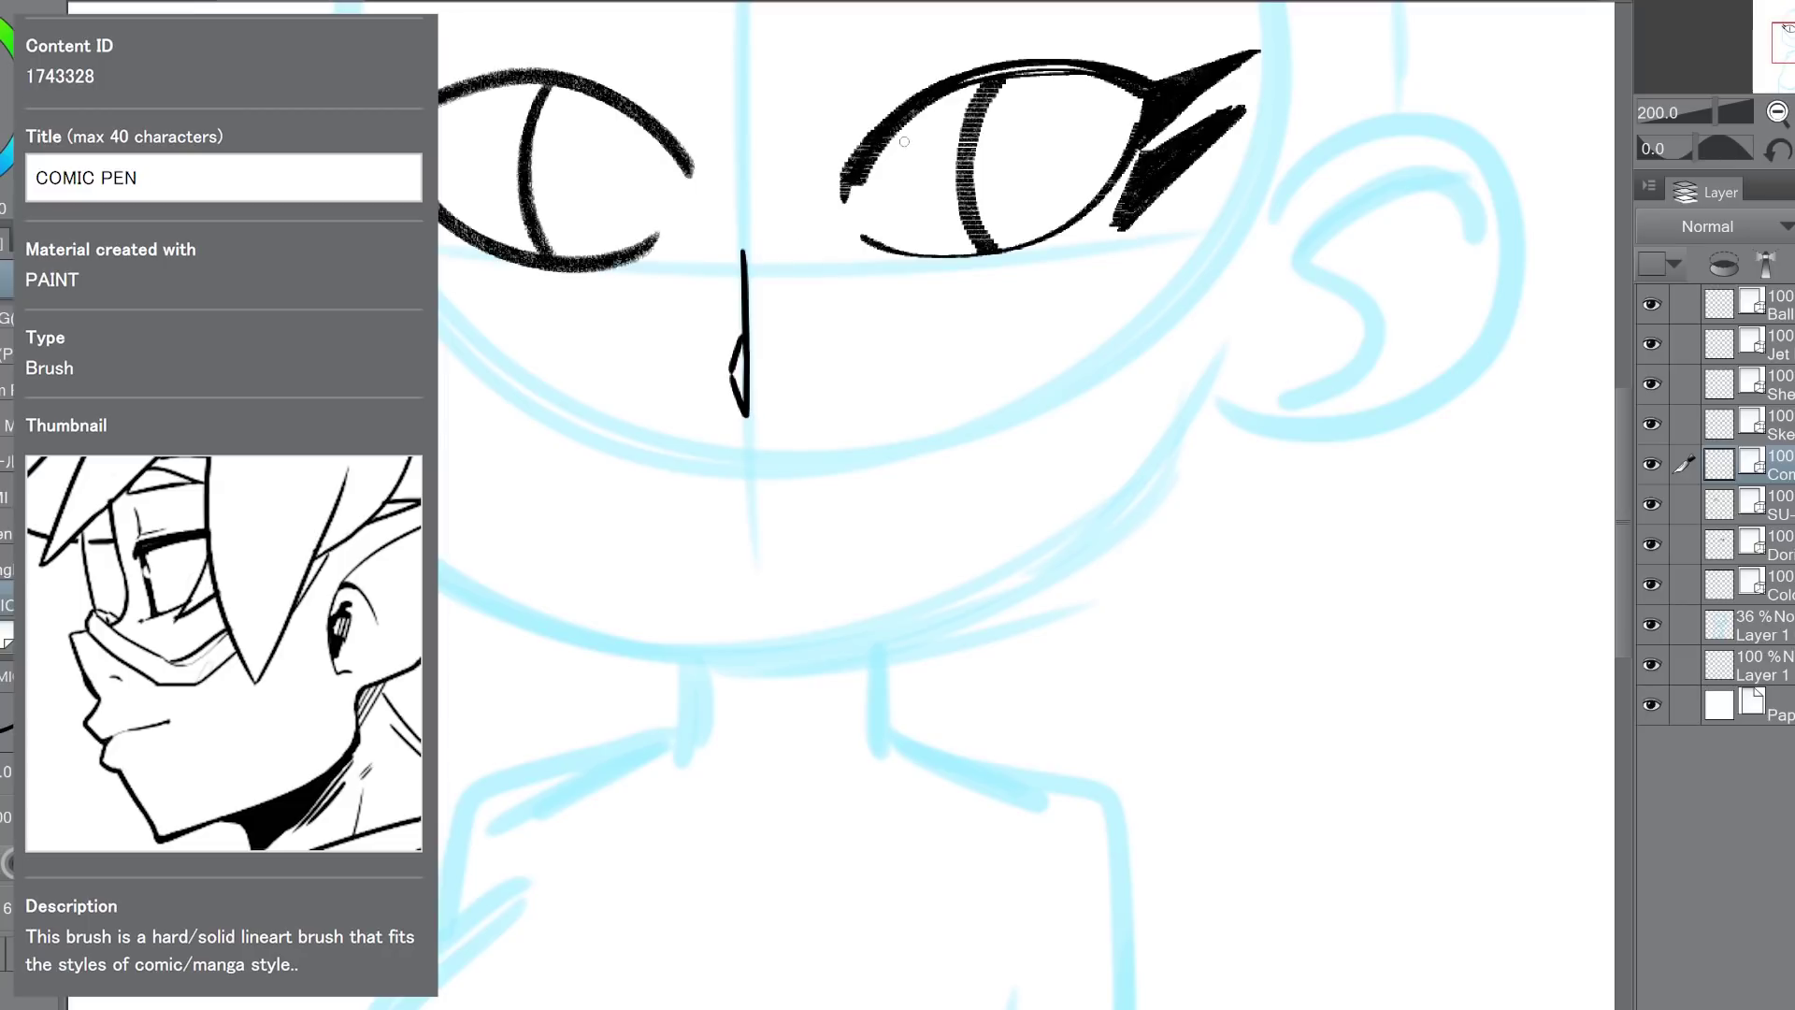
Step: Ink pointed bangs with the COMIC PEN, one lock falling between the eyes and another sweeping across the right eye
{"action": "left_click_drag", "start_coordinate": [898, 374], "coordinate": [835, 594]}
{"action": "left_click_drag", "start_coordinate": [913, 133], "coordinate": [912, 216]}
{"action": "mouse_move", "coordinate": [626, 72]}
{"action": "left_mouse_down"}
{"action": "mouse_move", "coordinate": [613, 281]}
{"action": "mouse_move", "coordinate": [734, 449]}
{"action": "left_mouse_up"}
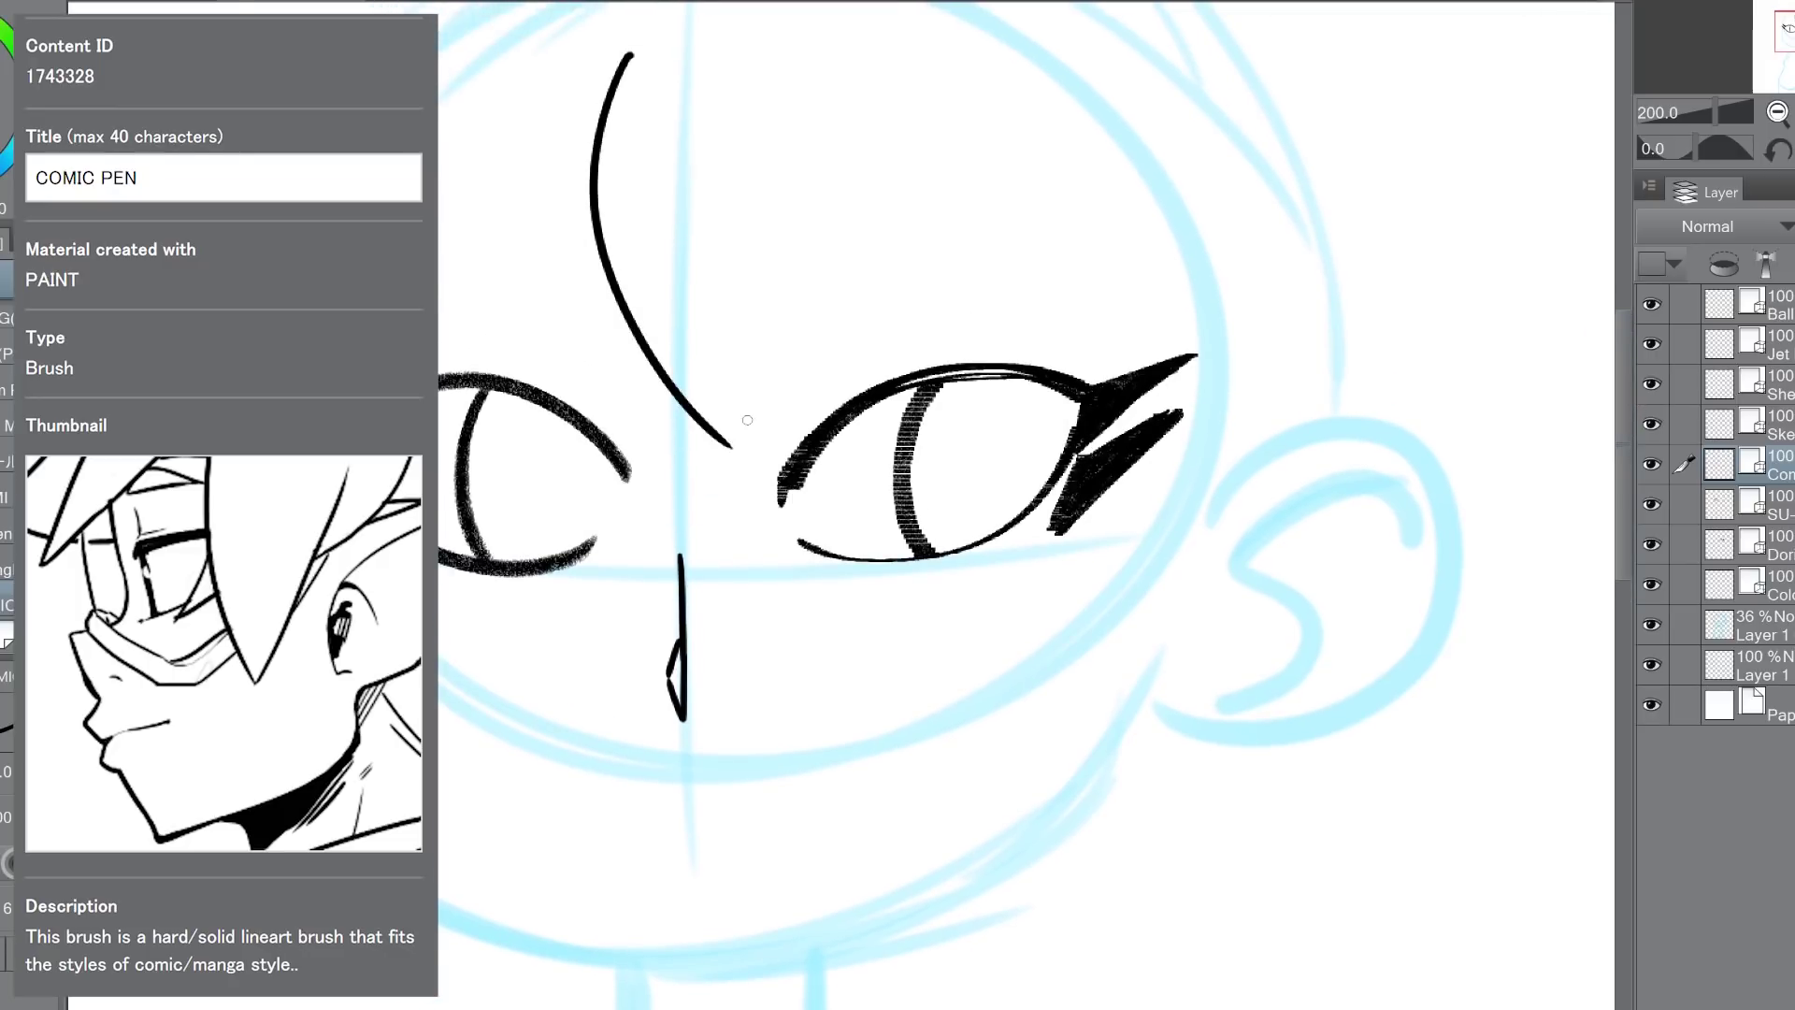
{"action": "key", "text": "ctrl+z"}
{"action": "mouse_move", "coordinate": [601, 27]}
{"action": "left_mouse_down"}
{"action": "mouse_move", "coordinate": [718, 479]}
{"action": "mouse_move", "coordinate": [712, 300]}
{"action": "left_mouse_up"}
{"action": "left_click_drag", "start_coordinate": [725, 405], "coordinate": [783, 217]}
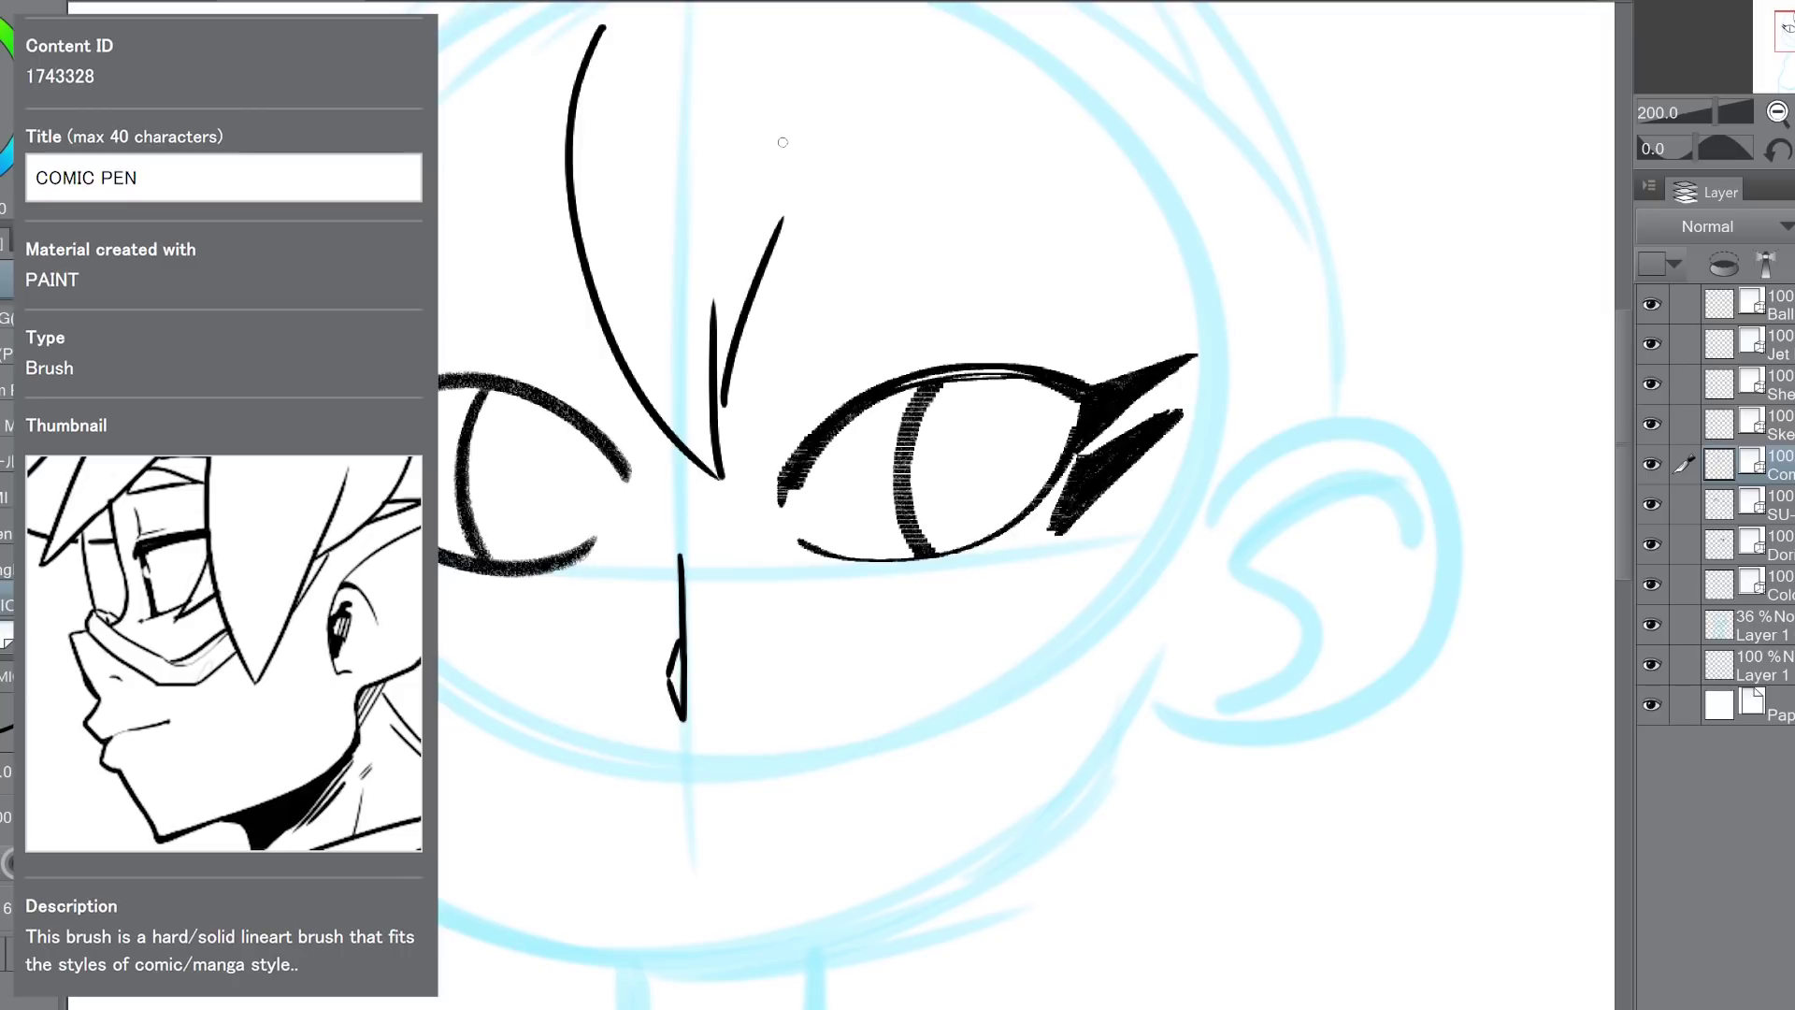
{"action": "mouse_move", "coordinate": [782, 142]}
{"action": "left_mouse_down"}
{"action": "mouse_move", "coordinate": [1176, 472]}
{"action": "mouse_move", "coordinate": [1060, 229]}
{"action": "left_mouse_up"}
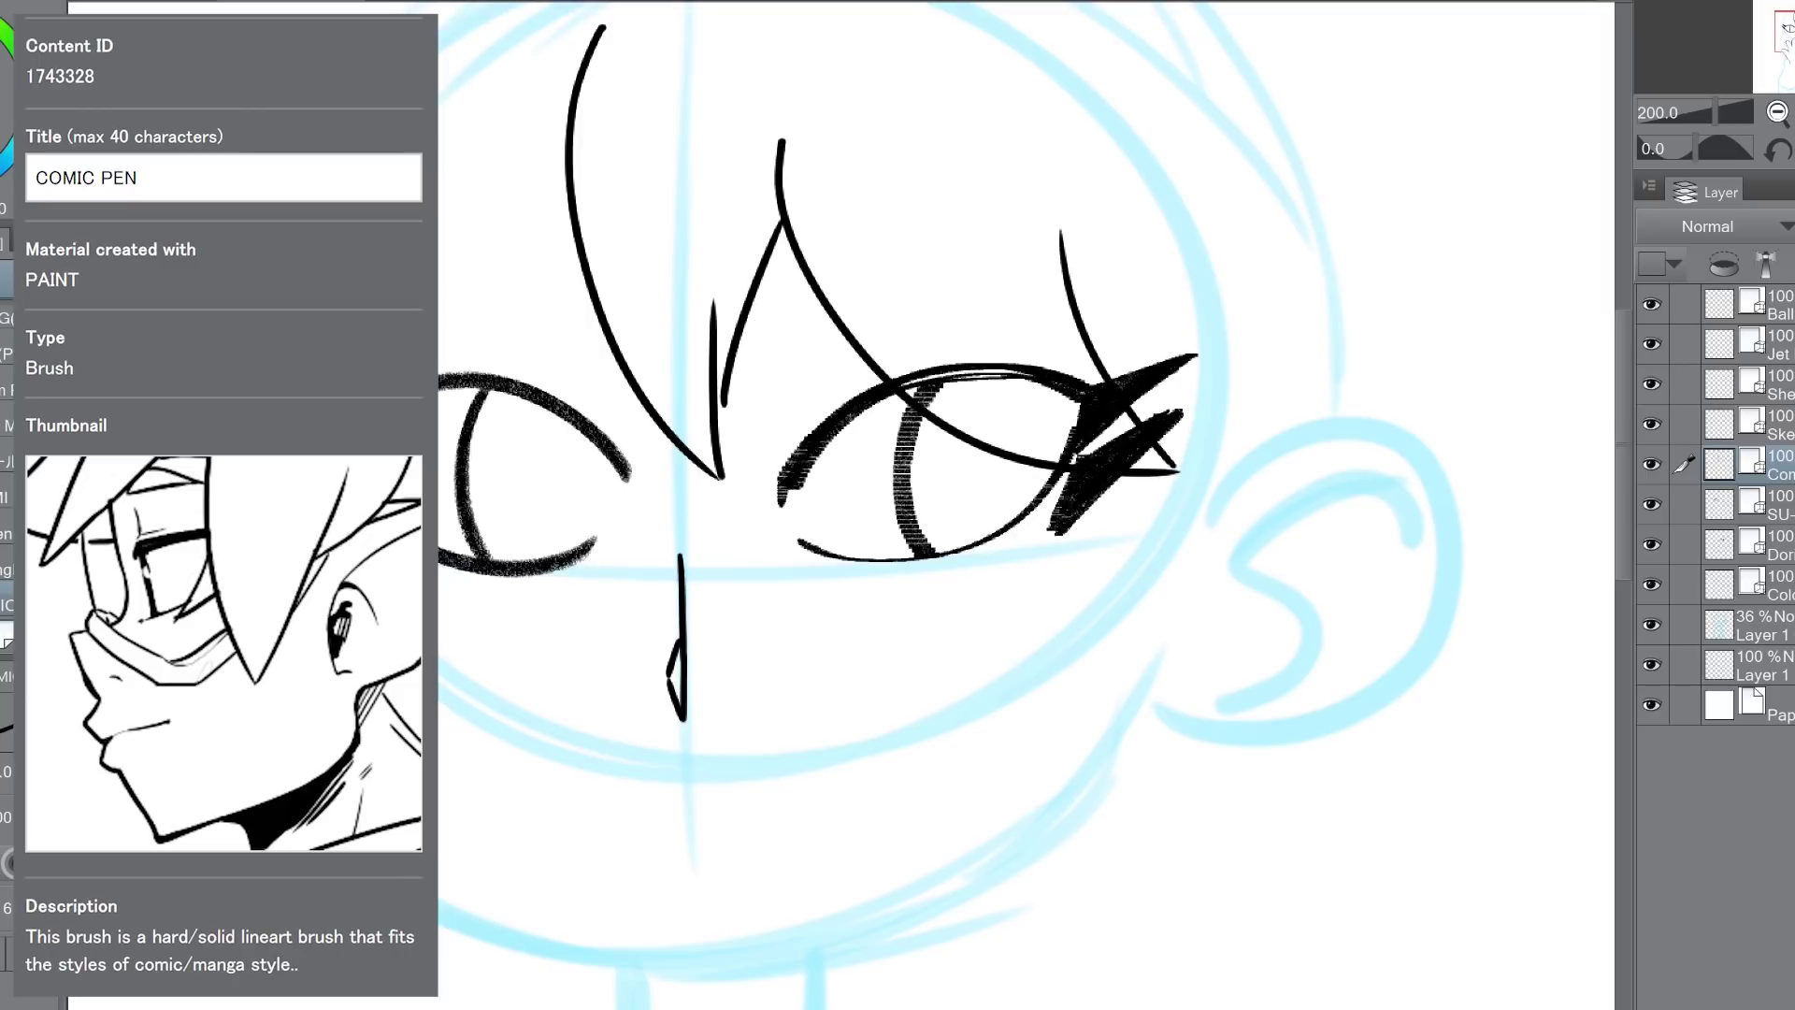
Step: Try inking two long, pointed side locks from the right eye down past the jaw, and undo their strokes
{"action": "mouse_move", "coordinate": [982, 561]}
{"action": "left_mouse_down"}
{"action": "mouse_move", "coordinate": [982, 587]}
{"action": "mouse_move", "coordinate": [998, 403]}
{"action": "left_mouse_up"}
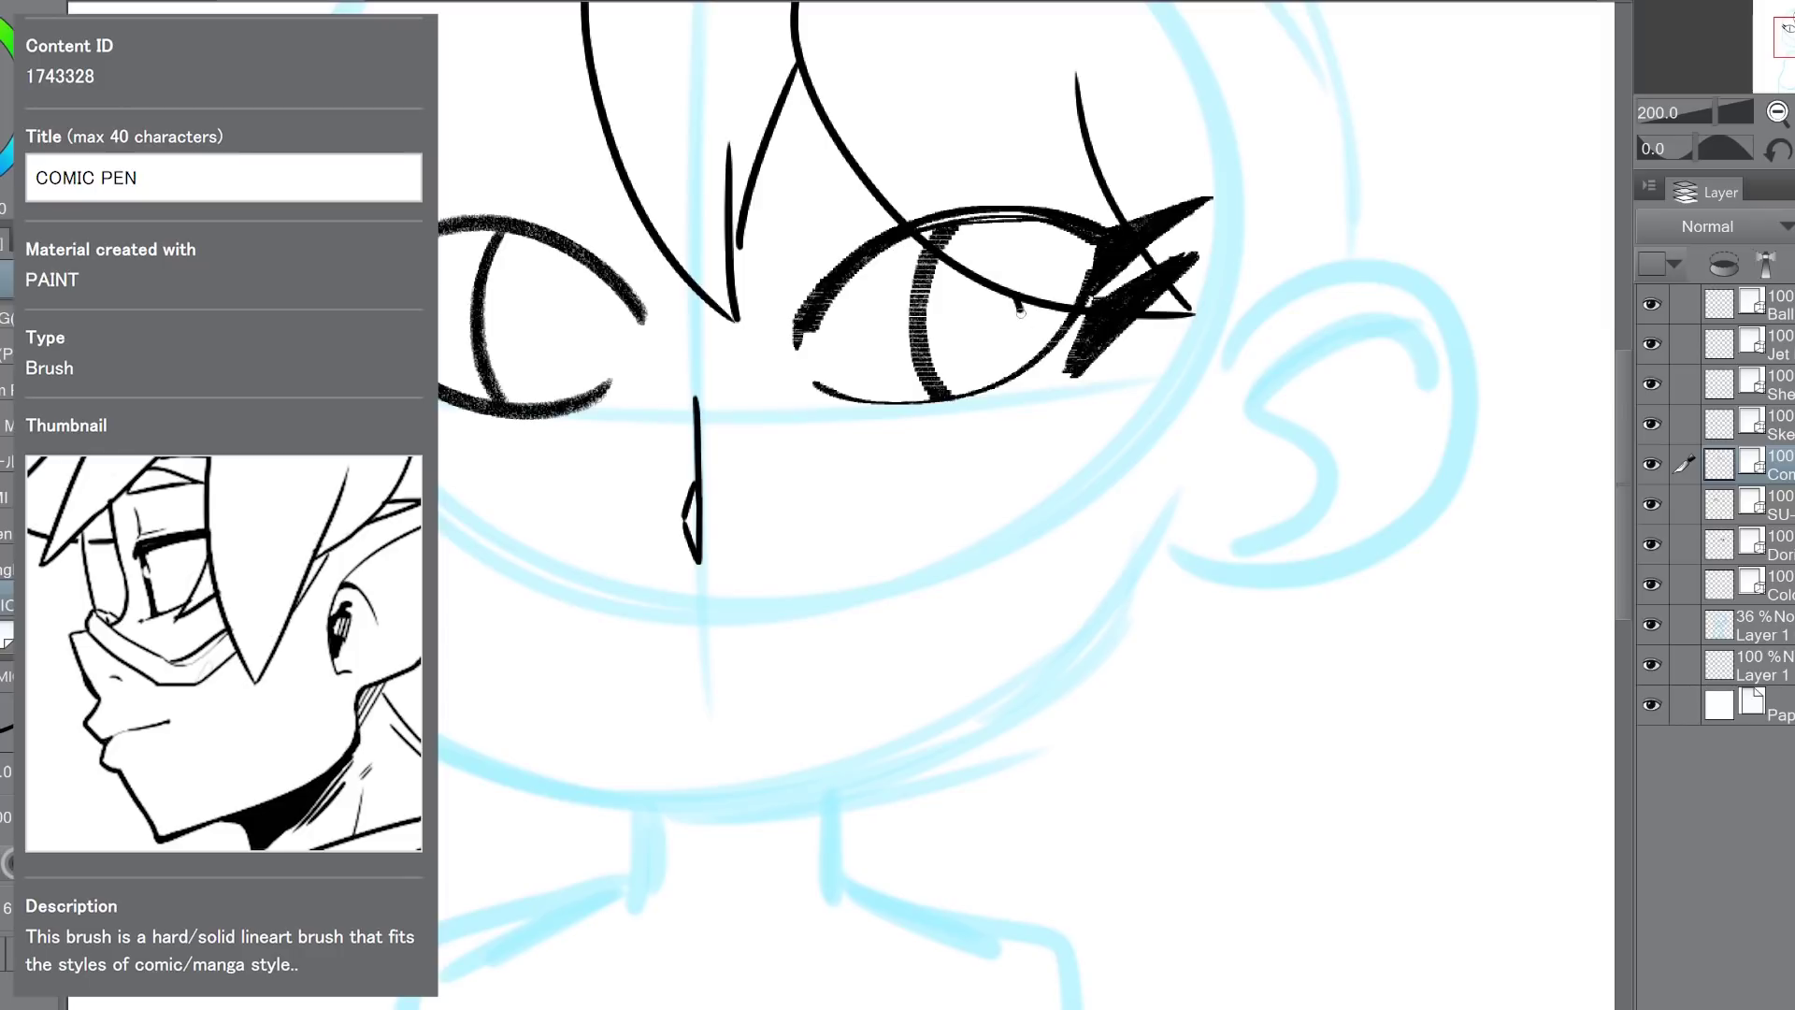
{"action": "mouse_move", "coordinate": [1019, 304]}
{"action": "left_mouse_down"}
{"action": "mouse_move", "coordinate": [944, 904]}
{"action": "mouse_move", "coordinate": [1164, 502]}
{"action": "mouse_move", "coordinate": [1151, 423]}
{"action": "left_mouse_up"}
{"action": "key", "text": "ctrl+z"}
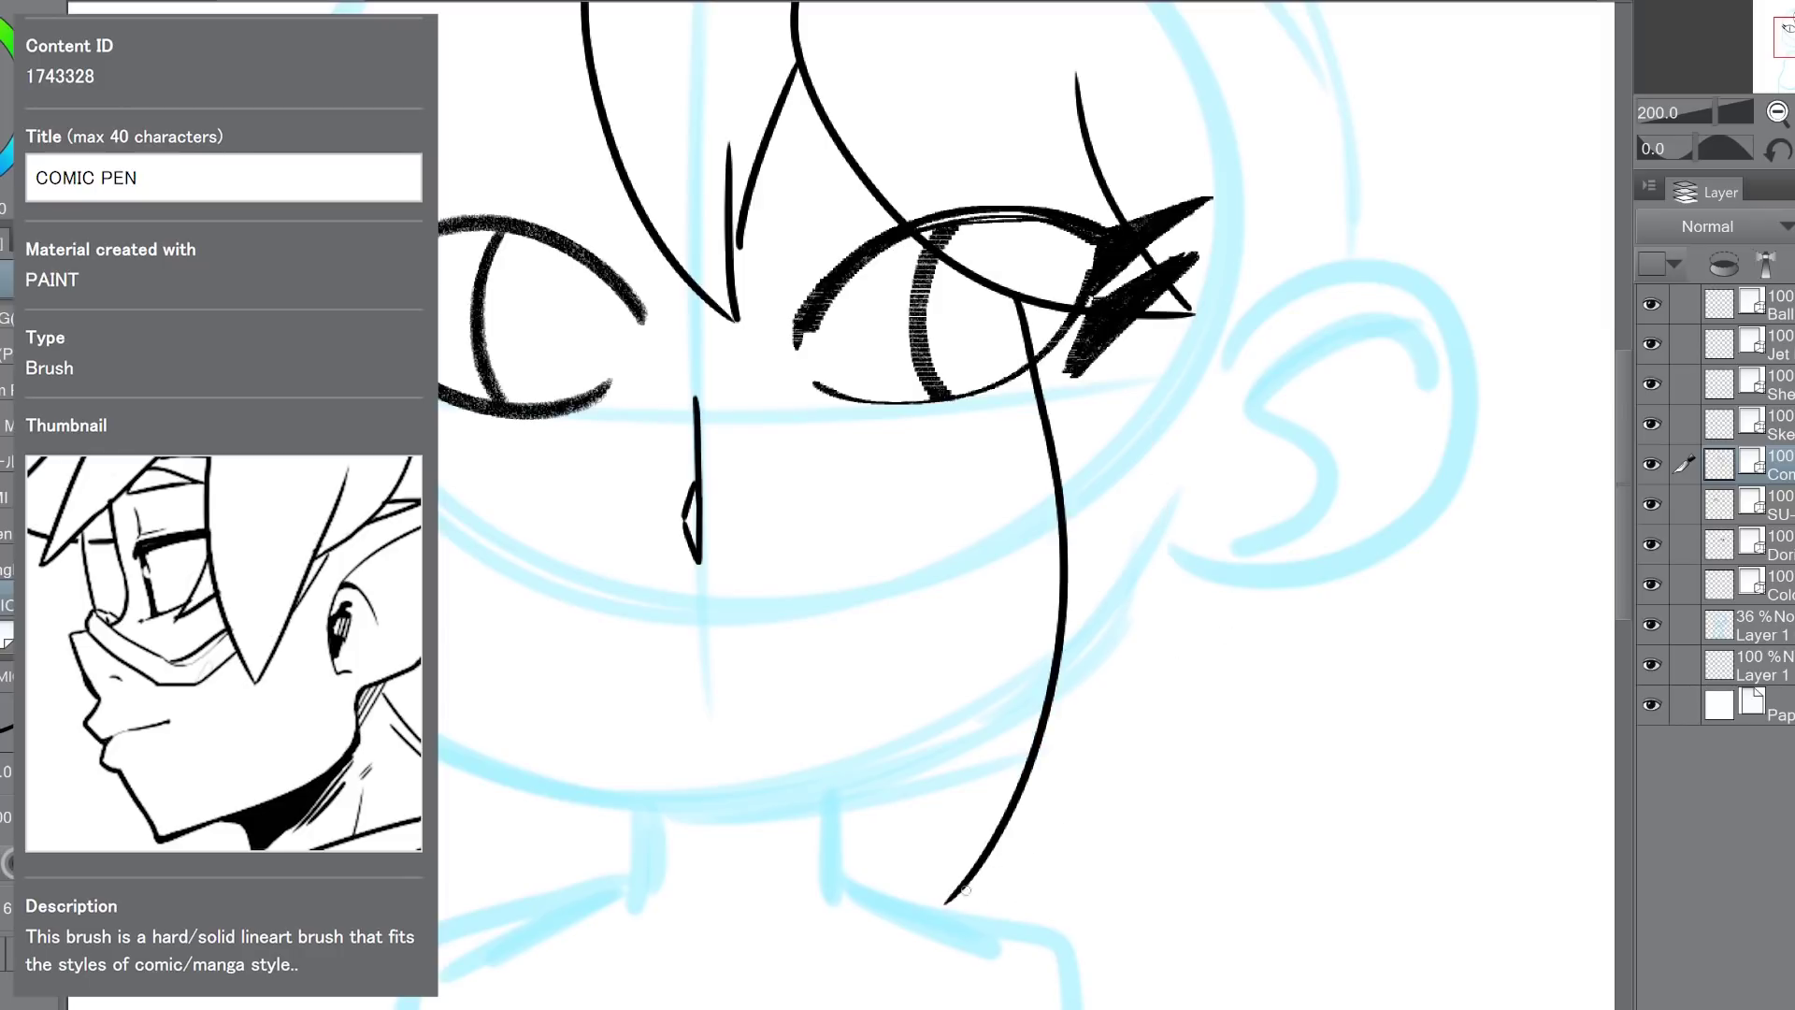
{"action": "mouse_move", "coordinate": [948, 901]}
{"action": "left_mouse_down"}
{"action": "mouse_move", "coordinate": [973, 890]}
{"action": "mouse_move", "coordinate": [1151, 479]}
{"action": "left_mouse_up"}
{"action": "mouse_move", "coordinate": [1207, 232]}
{"action": "left_mouse_down"}
{"action": "mouse_move", "coordinate": [1161, 750]}
{"action": "mouse_move", "coordinate": [1150, 656]}
{"action": "left_mouse_up"}
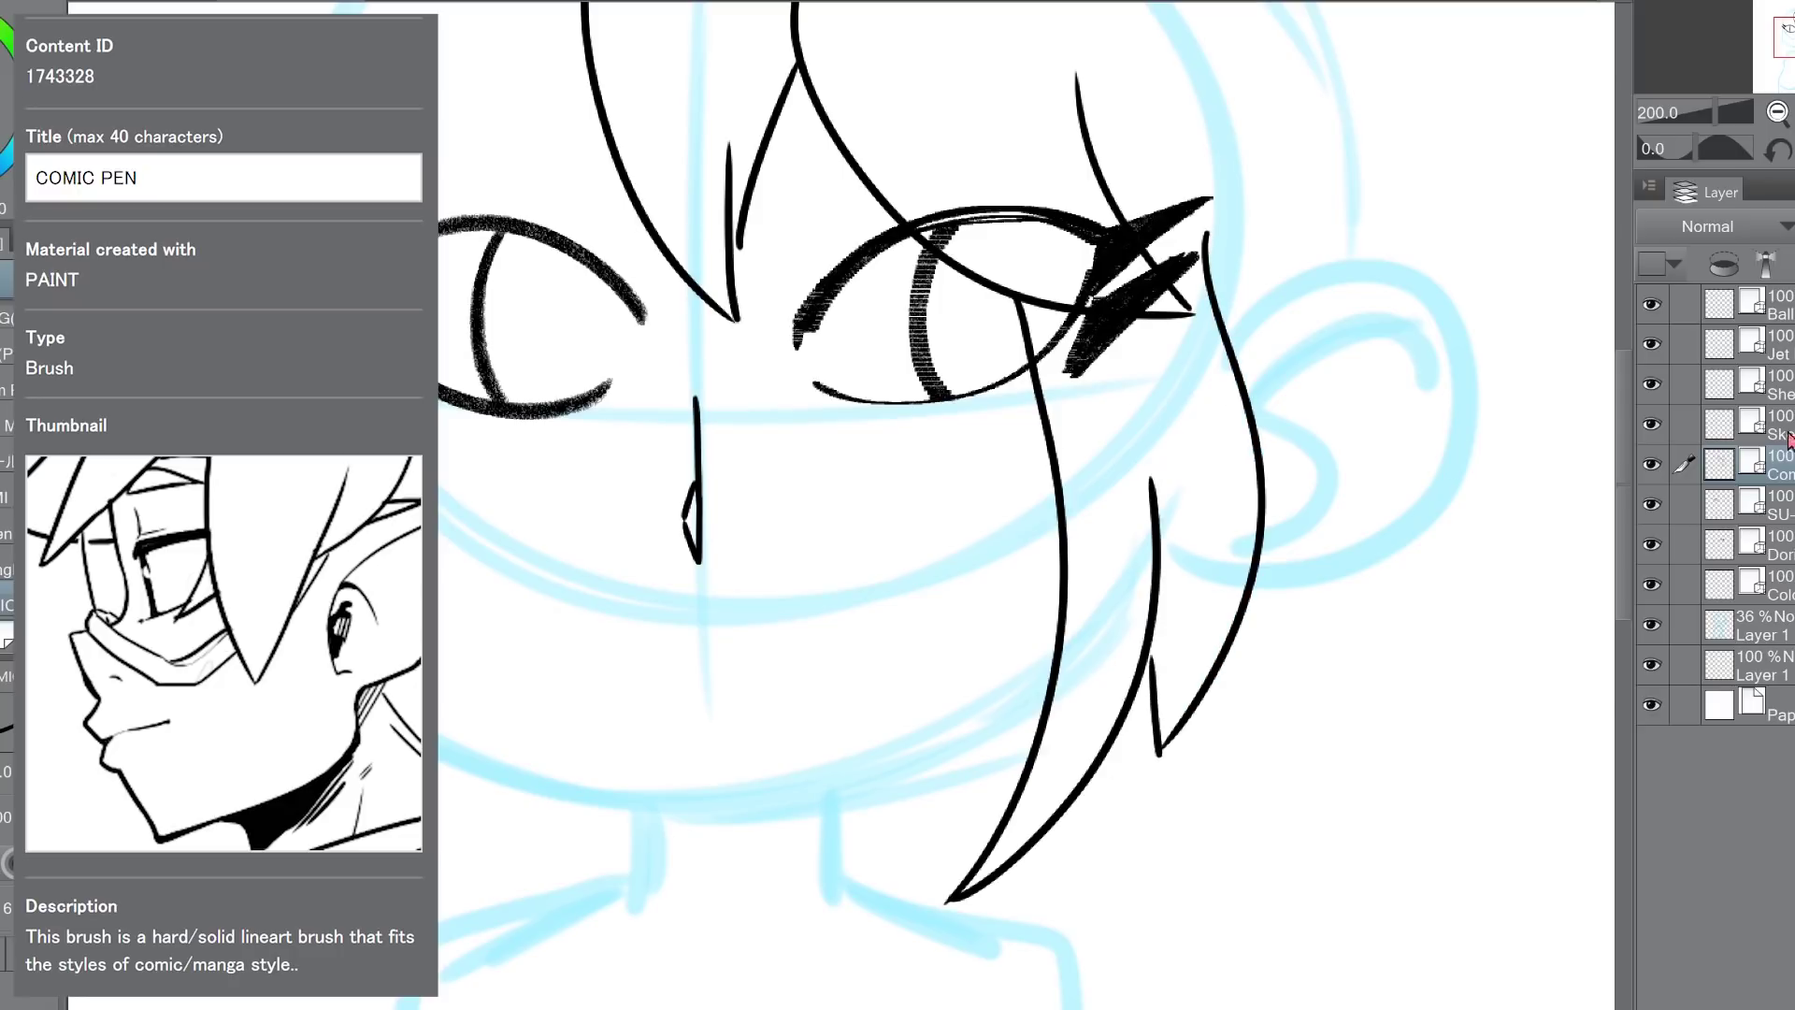
{"action": "key", "text": "ctrl+z"}
{"action": "key", "text": "ctrl+z"}
{"action": "key", "text": "ctrl+z"}
{"action": "key", "text": "ctrl+z"}
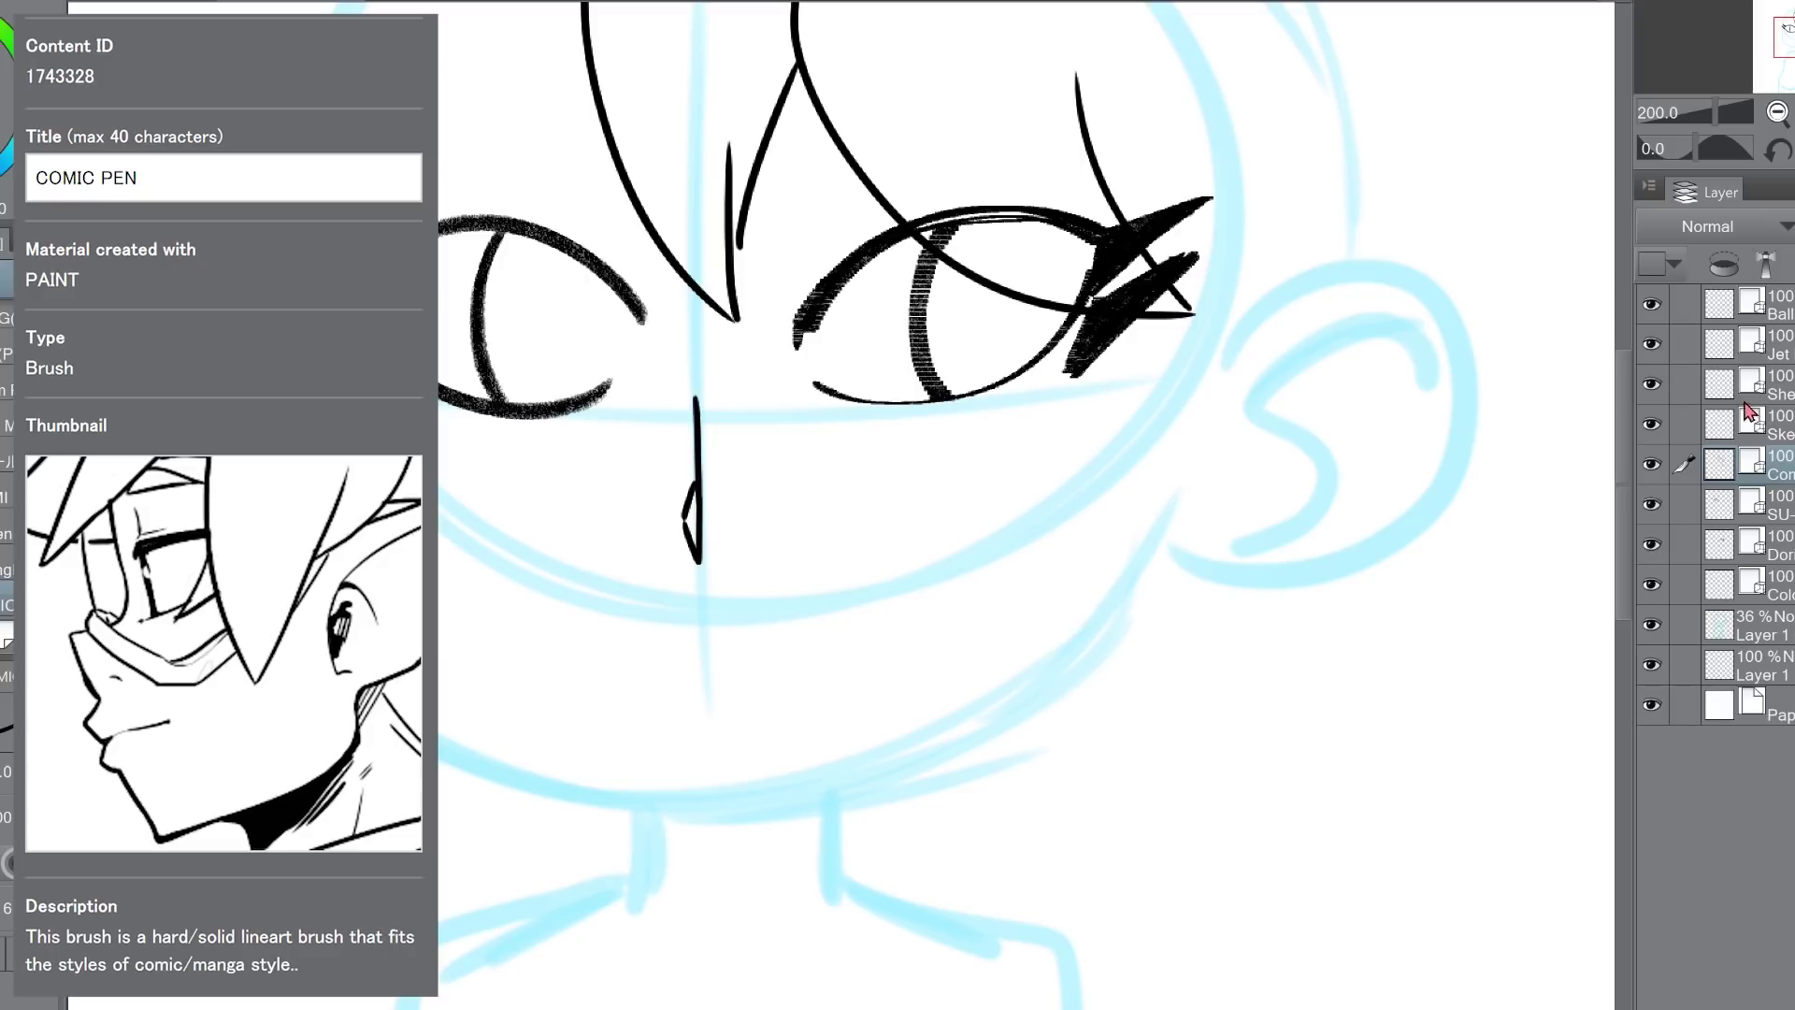
Step: Try a wider version of the side locks curving outward over the ear, and undo their strokes
{"action": "mouse_move", "coordinate": [999, 292]}
{"action": "left_mouse_down"}
{"action": "mouse_move", "coordinate": [1034, 374]}
{"action": "mouse_move", "coordinate": [1040, 894]}
{"action": "mouse_move", "coordinate": [1198, 370]}
{"action": "left_mouse_up"}
{"action": "mouse_move", "coordinate": [1232, 177]}
{"action": "left_mouse_down"}
{"action": "mouse_move", "coordinate": [1337, 715]}
{"action": "mouse_move", "coordinate": [1282, 703]}
{"action": "left_mouse_up"}
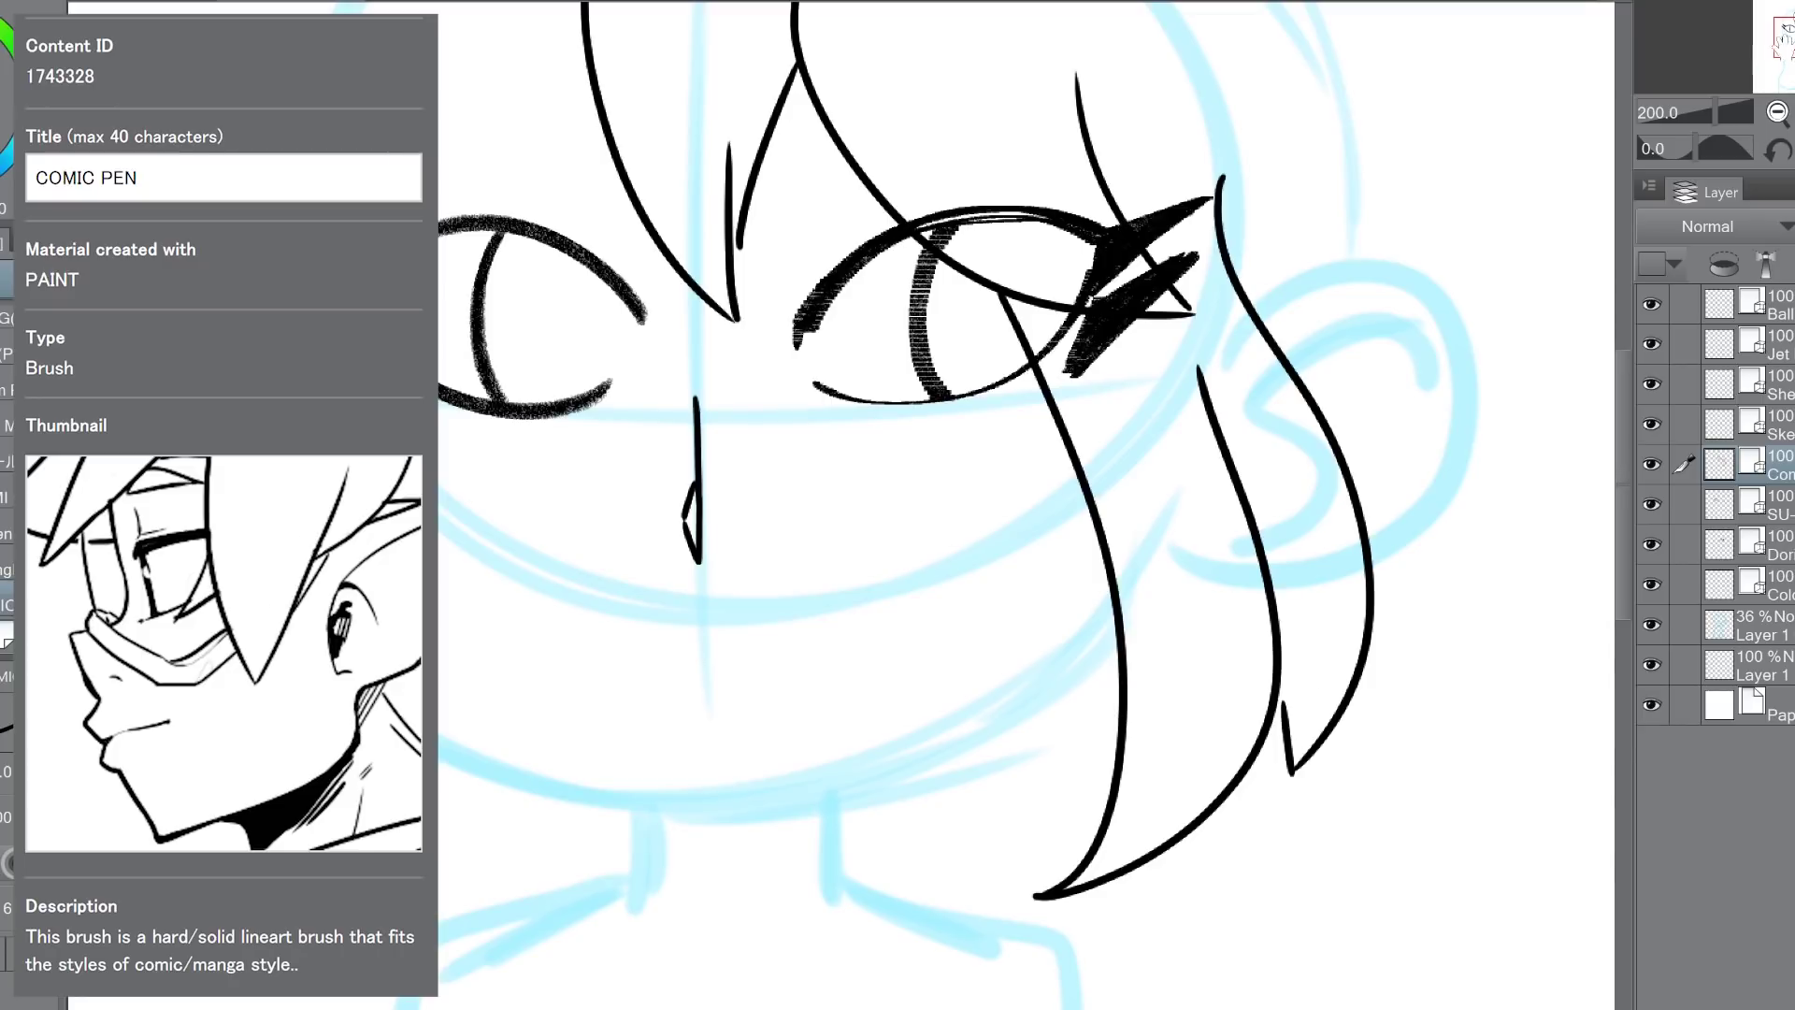
{"action": "key", "text": "ctrl+minus"}
{"action": "left_click_drag", "start_coordinate": [1028, 504], "coordinate": [1075, 553]}
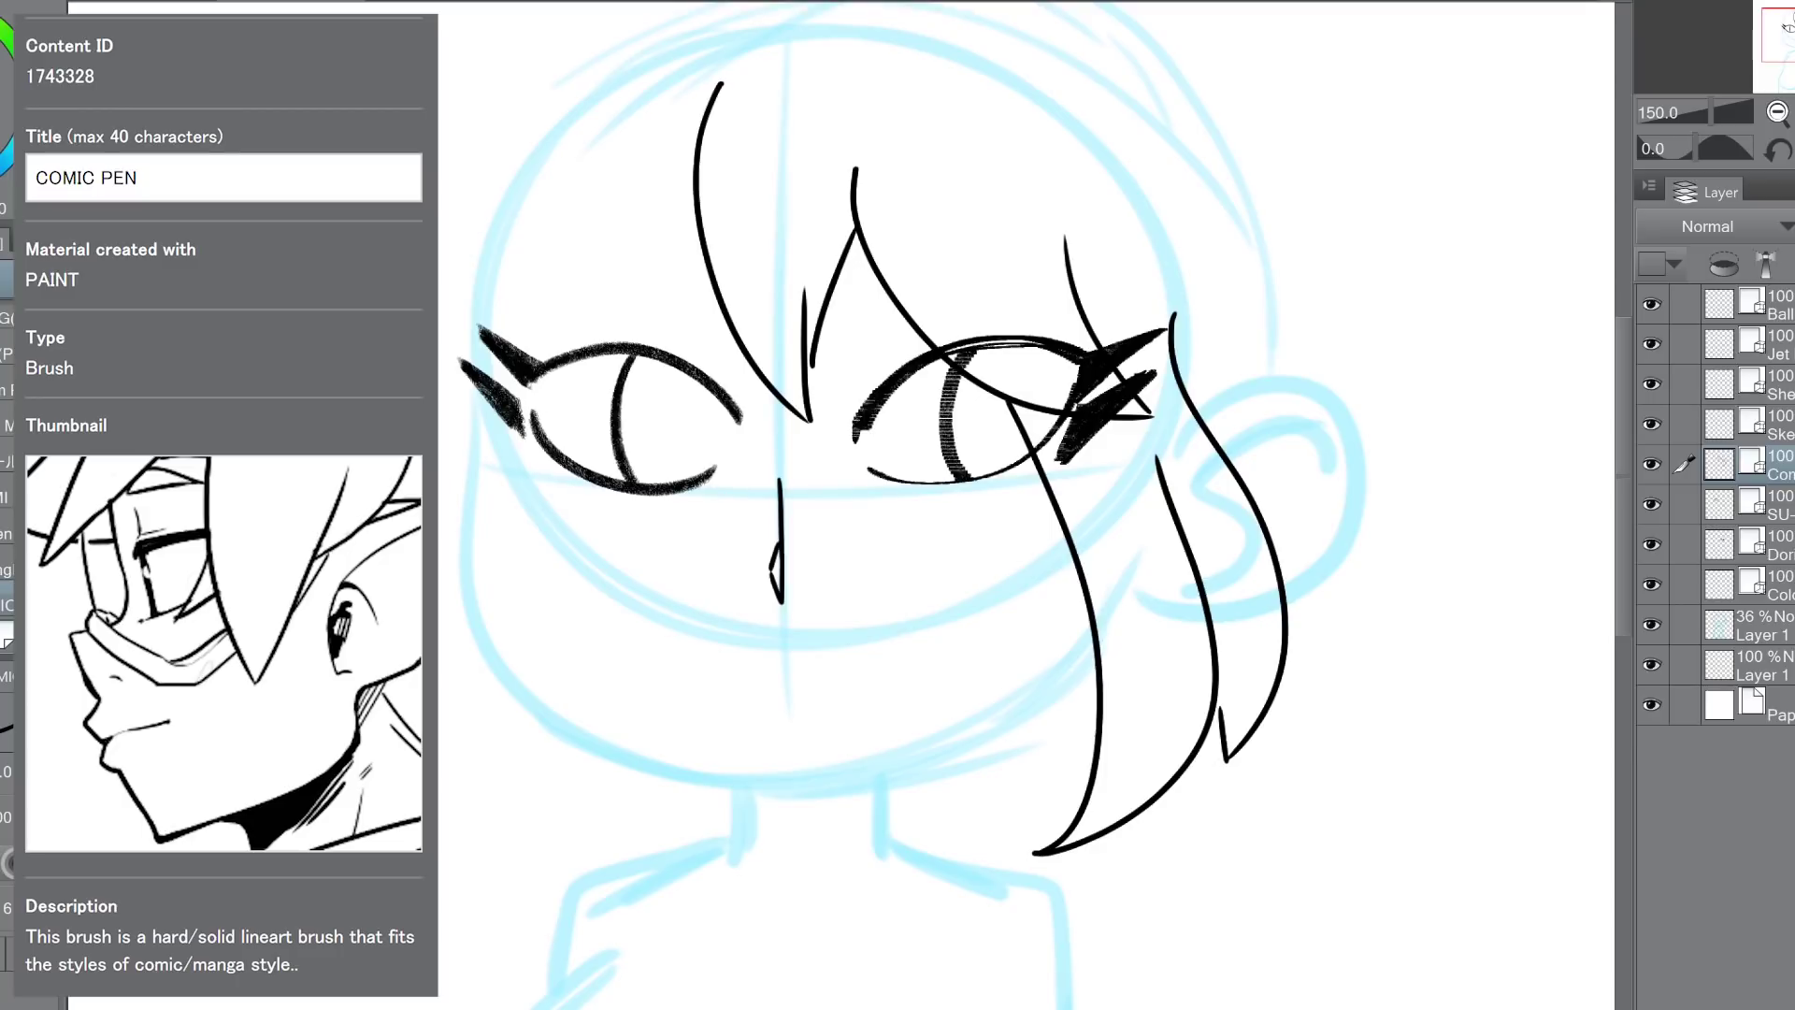
{"action": "key", "text": "ctrl+plus"}
{"action": "mouse_move", "coordinate": [935, 561]}
{"action": "left_mouse_down"}
{"action": "mouse_move", "coordinate": [931, 604]}
{"action": "mouse_move", "coordinate": [949, 424]}
{"action": "left_mouse_up"}
{"action": "key", "text": "ctrl+z"}
{"action": "key", "text": "ctrl+z"}
{"action": "key", "text": "ctrl+z"}
{"action": "key", "text": "ctrl+z"}
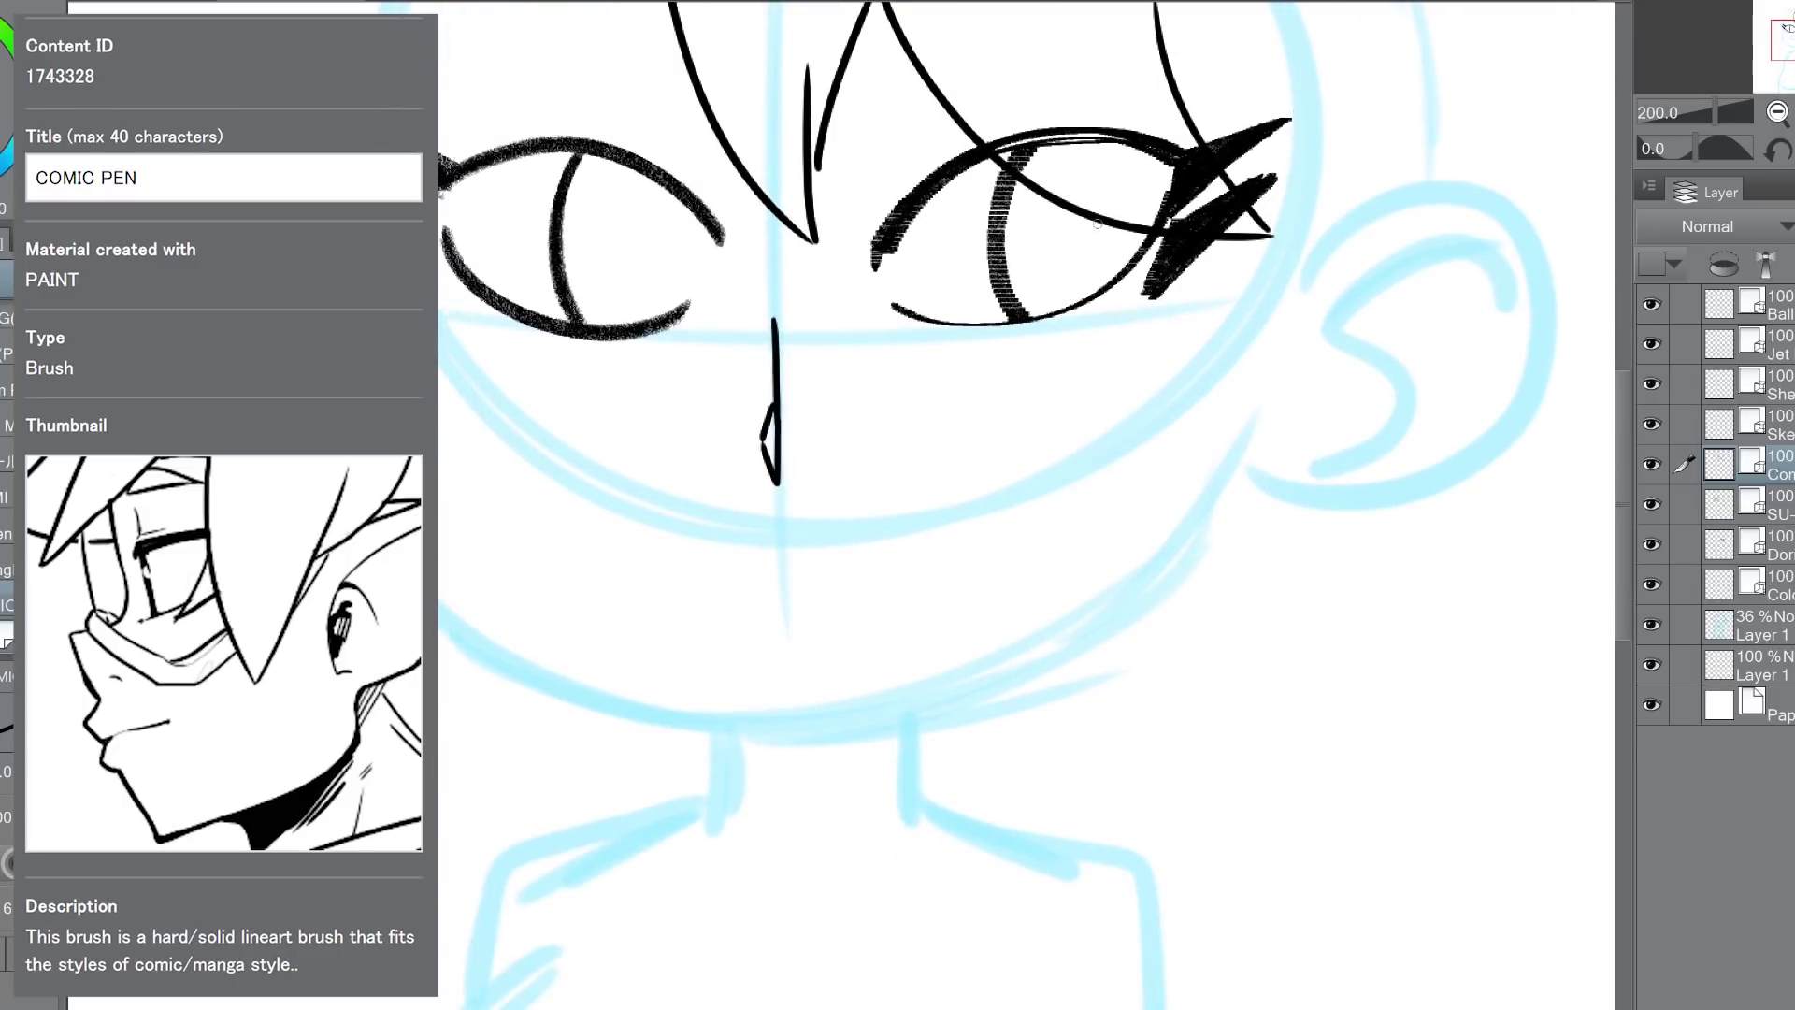
Step: Ink a long wavy side lock from the right eye to the shoulder, plus a shorter outer lock curving in front of the ear
{"action": "mouse_move", "coordinate": [1099, 223]}
{"action": "left_mouse_down"}
{"action": "mouse_move", "coordinate": [1019, 603]}
{"action": "mouse_move", "coordinate": [1080, 995]}
{"action": "left_mouse_up"}
{"action": "key", "text": "ctrl+z"}
{"action": "mouse_move", "coordinate": [1098, 222]}
{"action": "left_mouse_down"}
{"action": "mouse_move", "coordinate": [1136, 914]}
{"action": "mouse_move", "coordinate": [1141, 709]}
{"action": "left_mouse_up"}
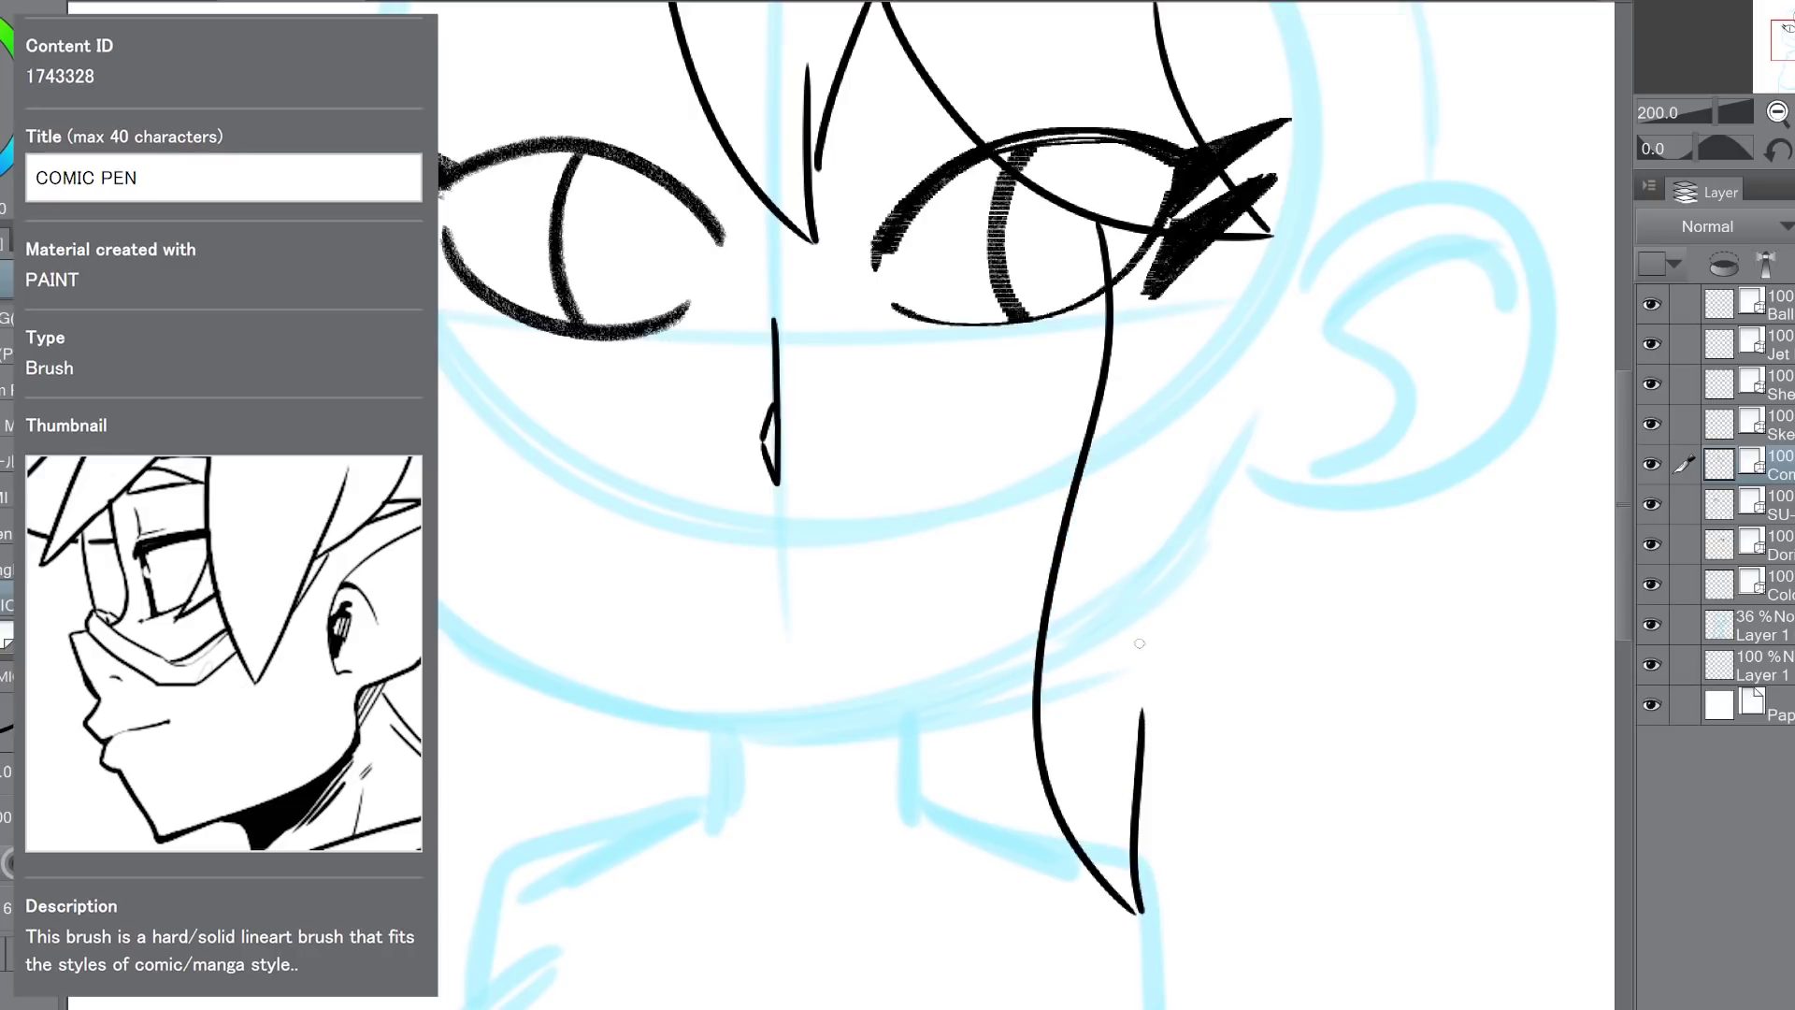
{"action": "mouse_move", "coordinate": [1258, 248]}
{"action": "left_mouse_down"}
{"action": "mouse_move", "coordinate": [1282, 278]}
{"action": "mouse_move", "coordinate": [1197, 702]}
{"action": "left_mouse_up"}
{"action": "left_click_drag", "start_coordinate": [1195, 514], "coordinate": [1169, 774]}
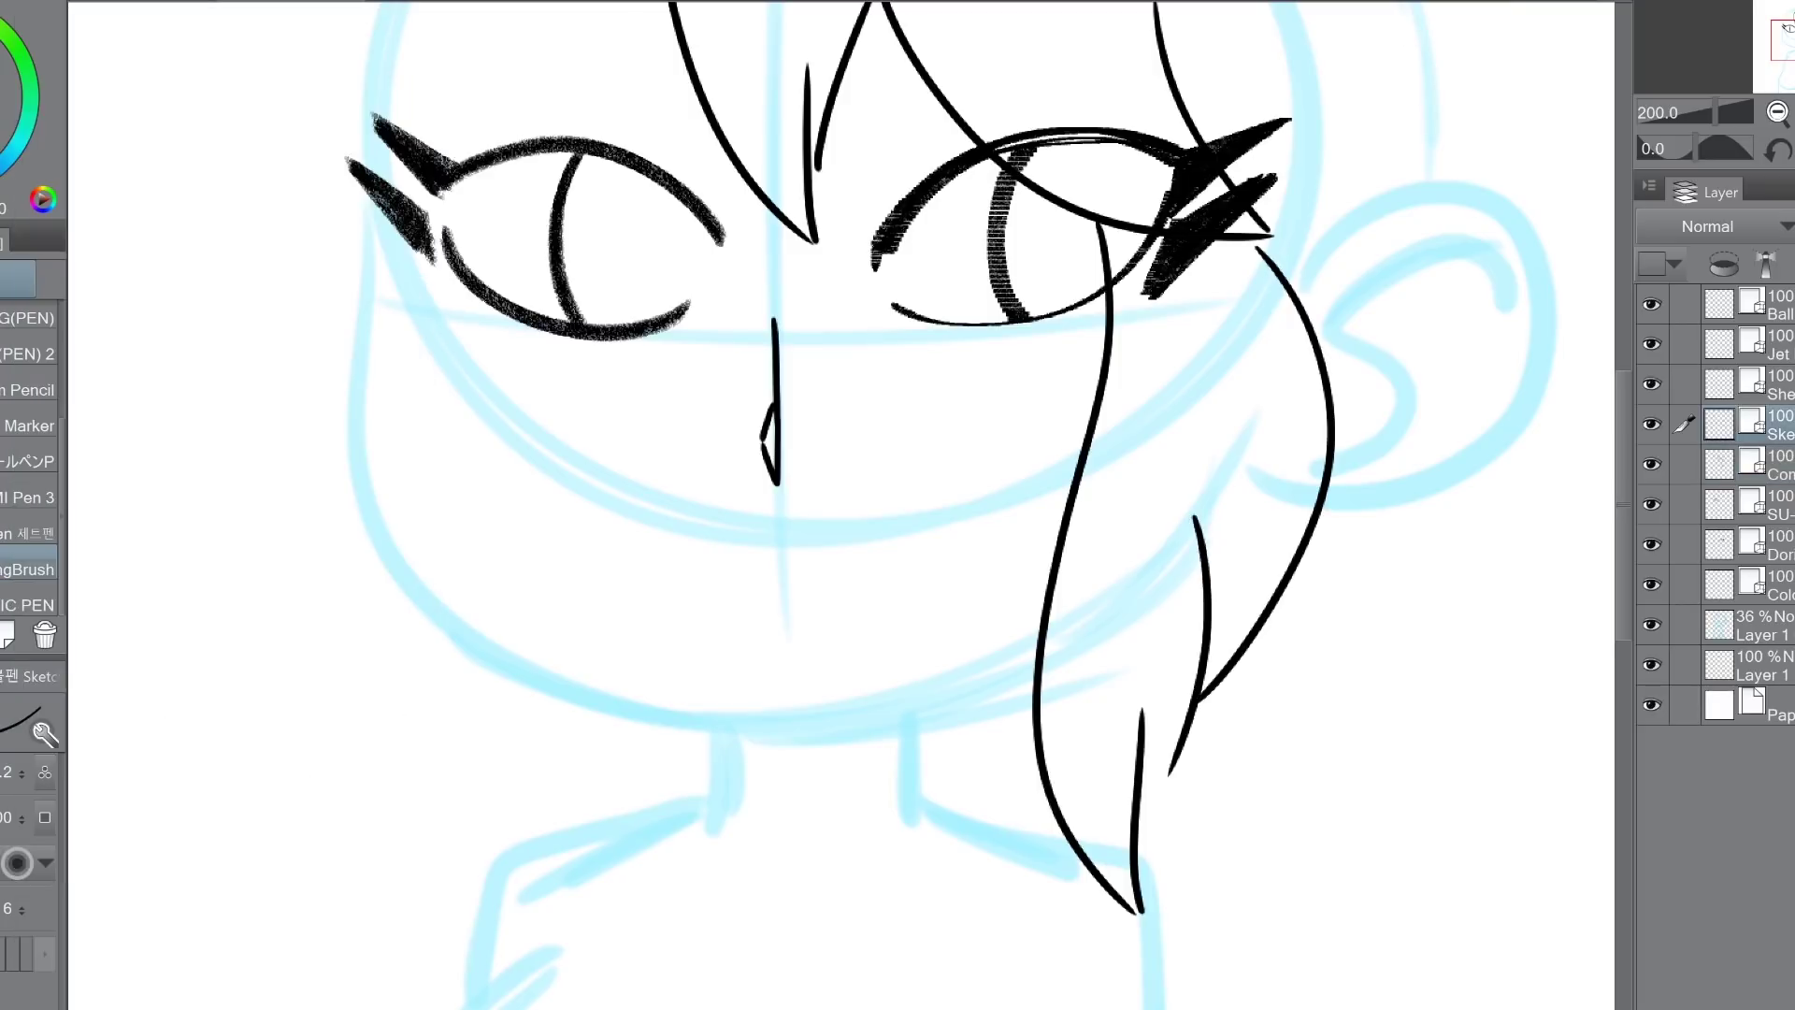
Step: Draw three wavy sample strokes of increasing thickness beside the face with the 볼볼펜 sketch brush on its own layer
{"action": "left_click_drag", "start_coordinate": [1794, 40], "coordinate": [1785, 37]}
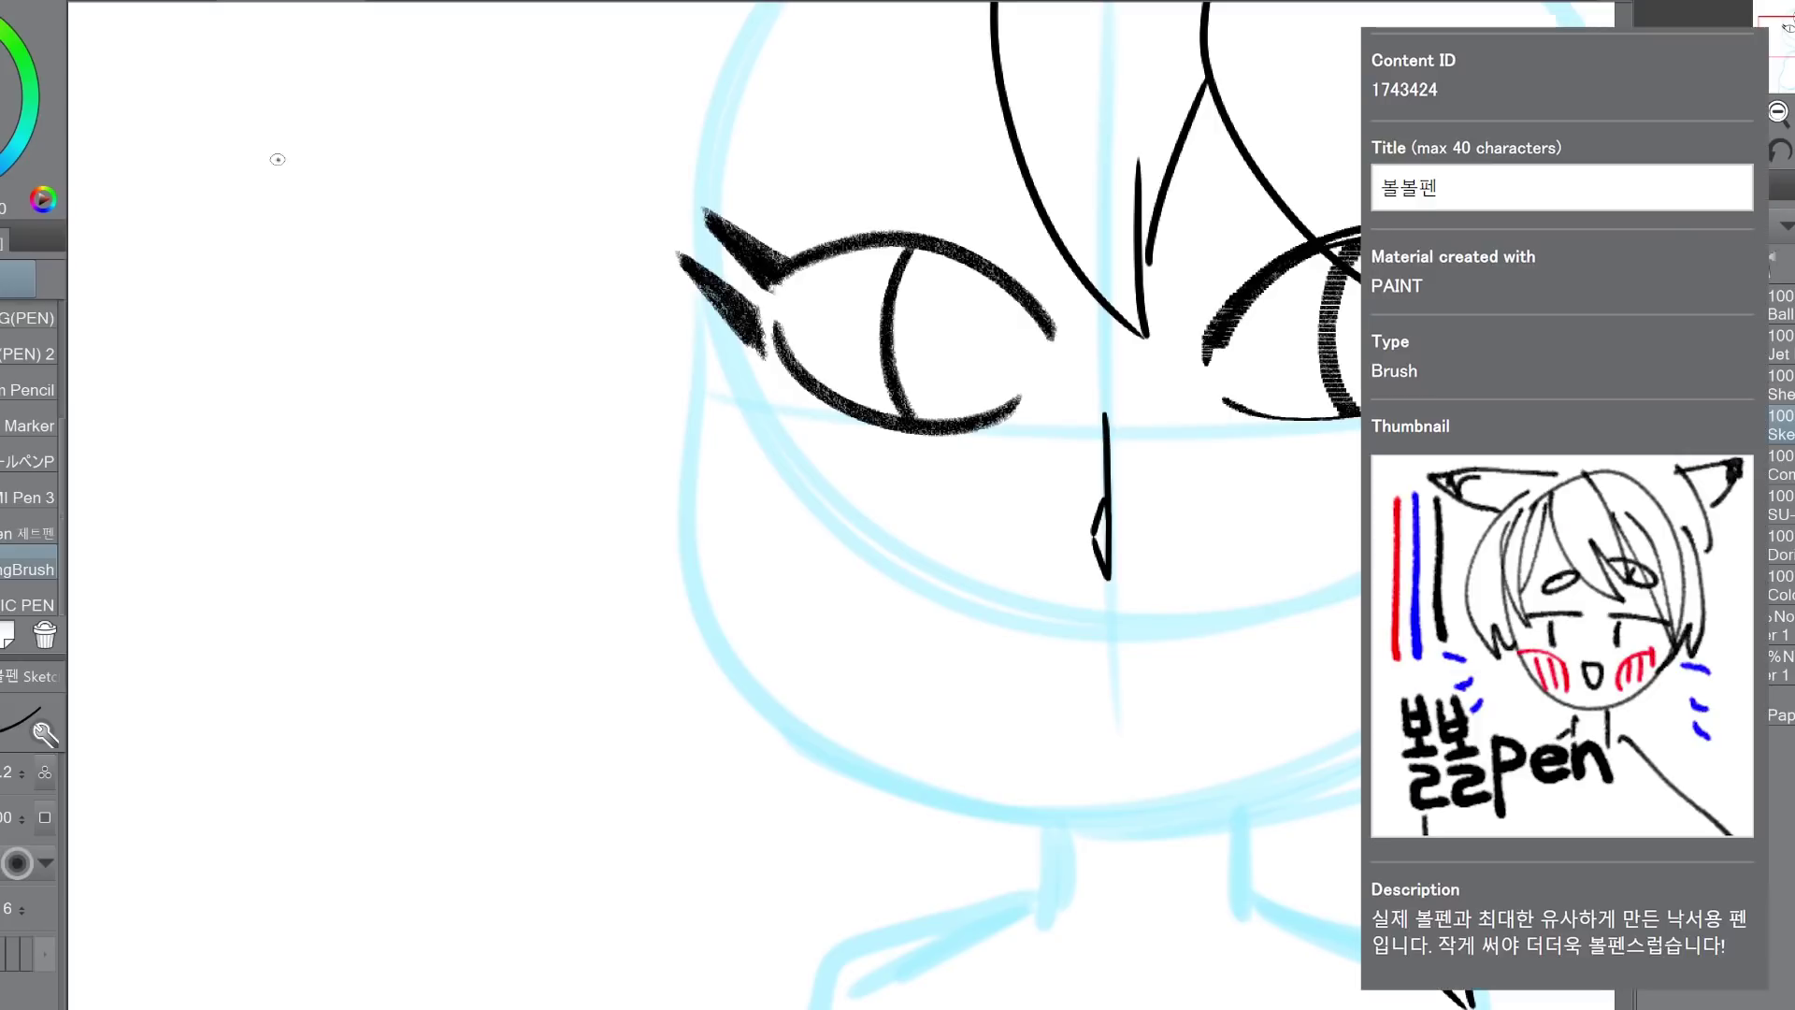
{"action": "mouse_move", "coordinate": [278, 156]}
{"action": "left_mouse_down"}
{"action": "mouse_move", "coordinate": [241, 227]}
{"action": "mouse_move", "coordinate": [333, 414]}
{"action": "mouse_move", "coordinate": [376, 566]}
{"action": "left_mouse_up"}
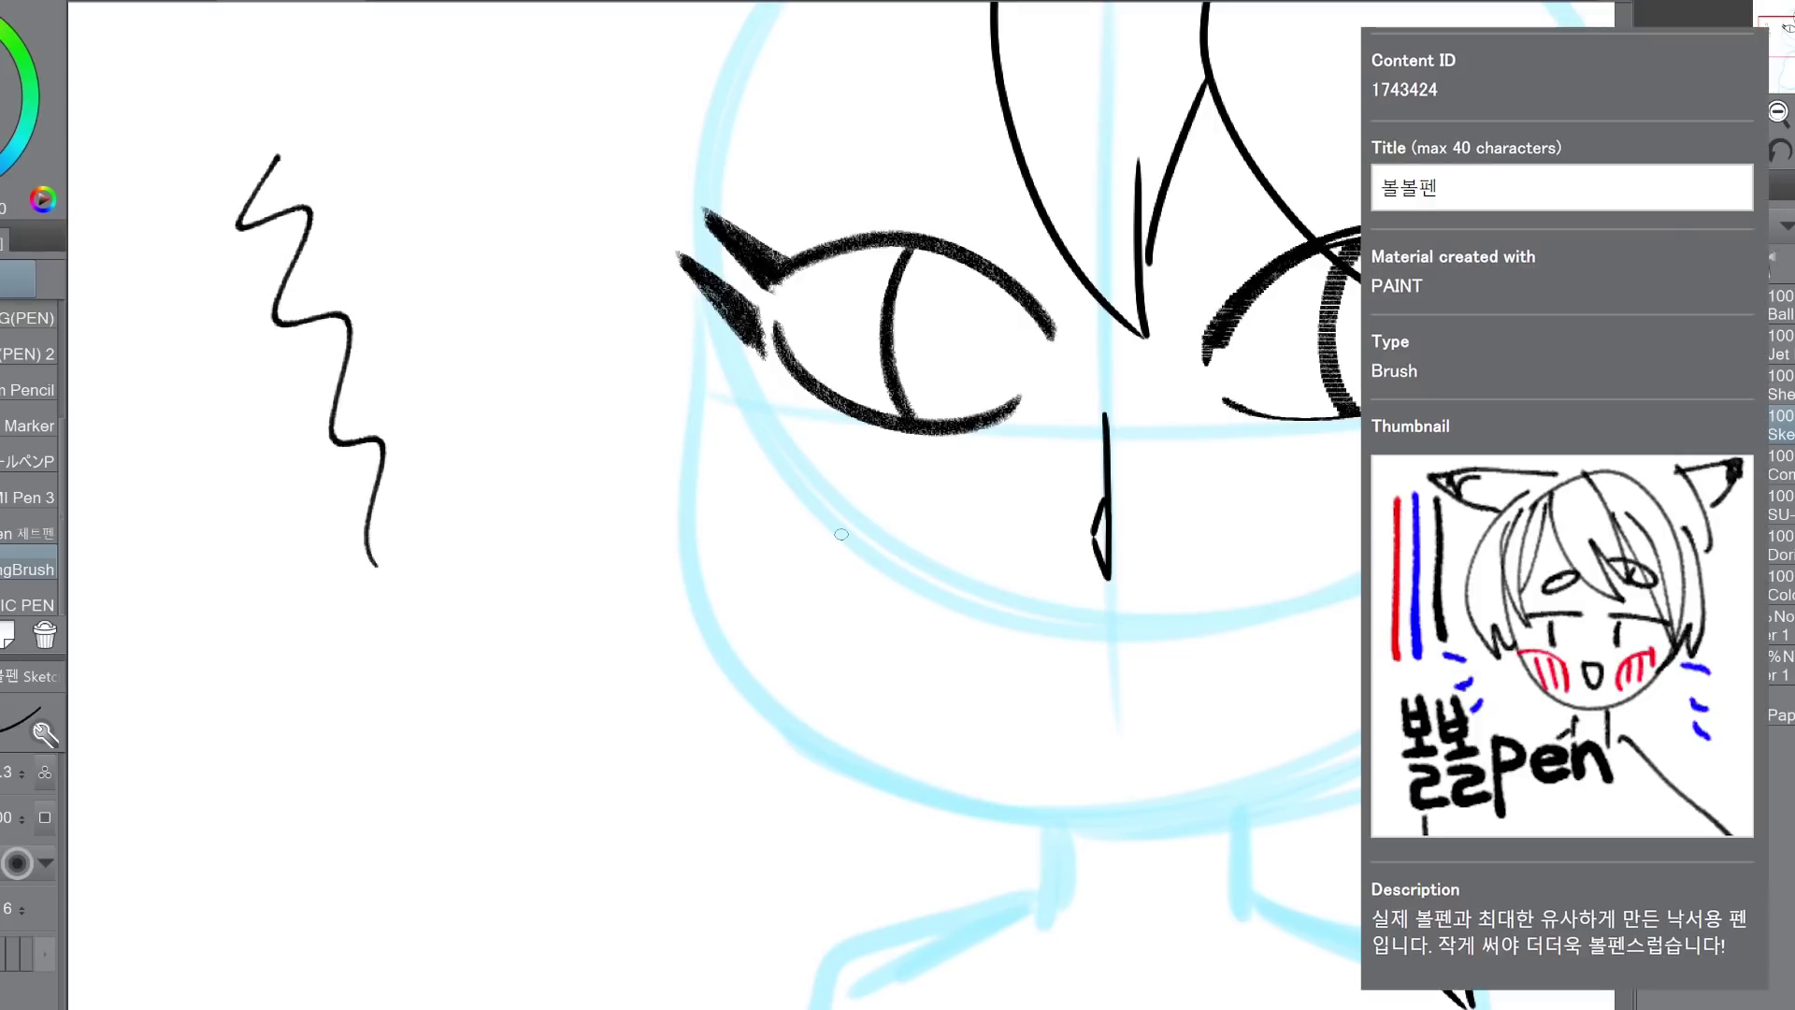
{"action": "key", "text": "bracketright"}
{"action": "mouse_move", "coordinate": [409, 145]}
{"action": "left_mouse_down"}
{"action": "mouse_move", "coordinate": [397, 176]}
{"action": "mouse_move", "coordinate": [474, 332]}
{"action": "mouse_move", "coordinate": [517, 621]}
{"action": "left_mouse_up"}
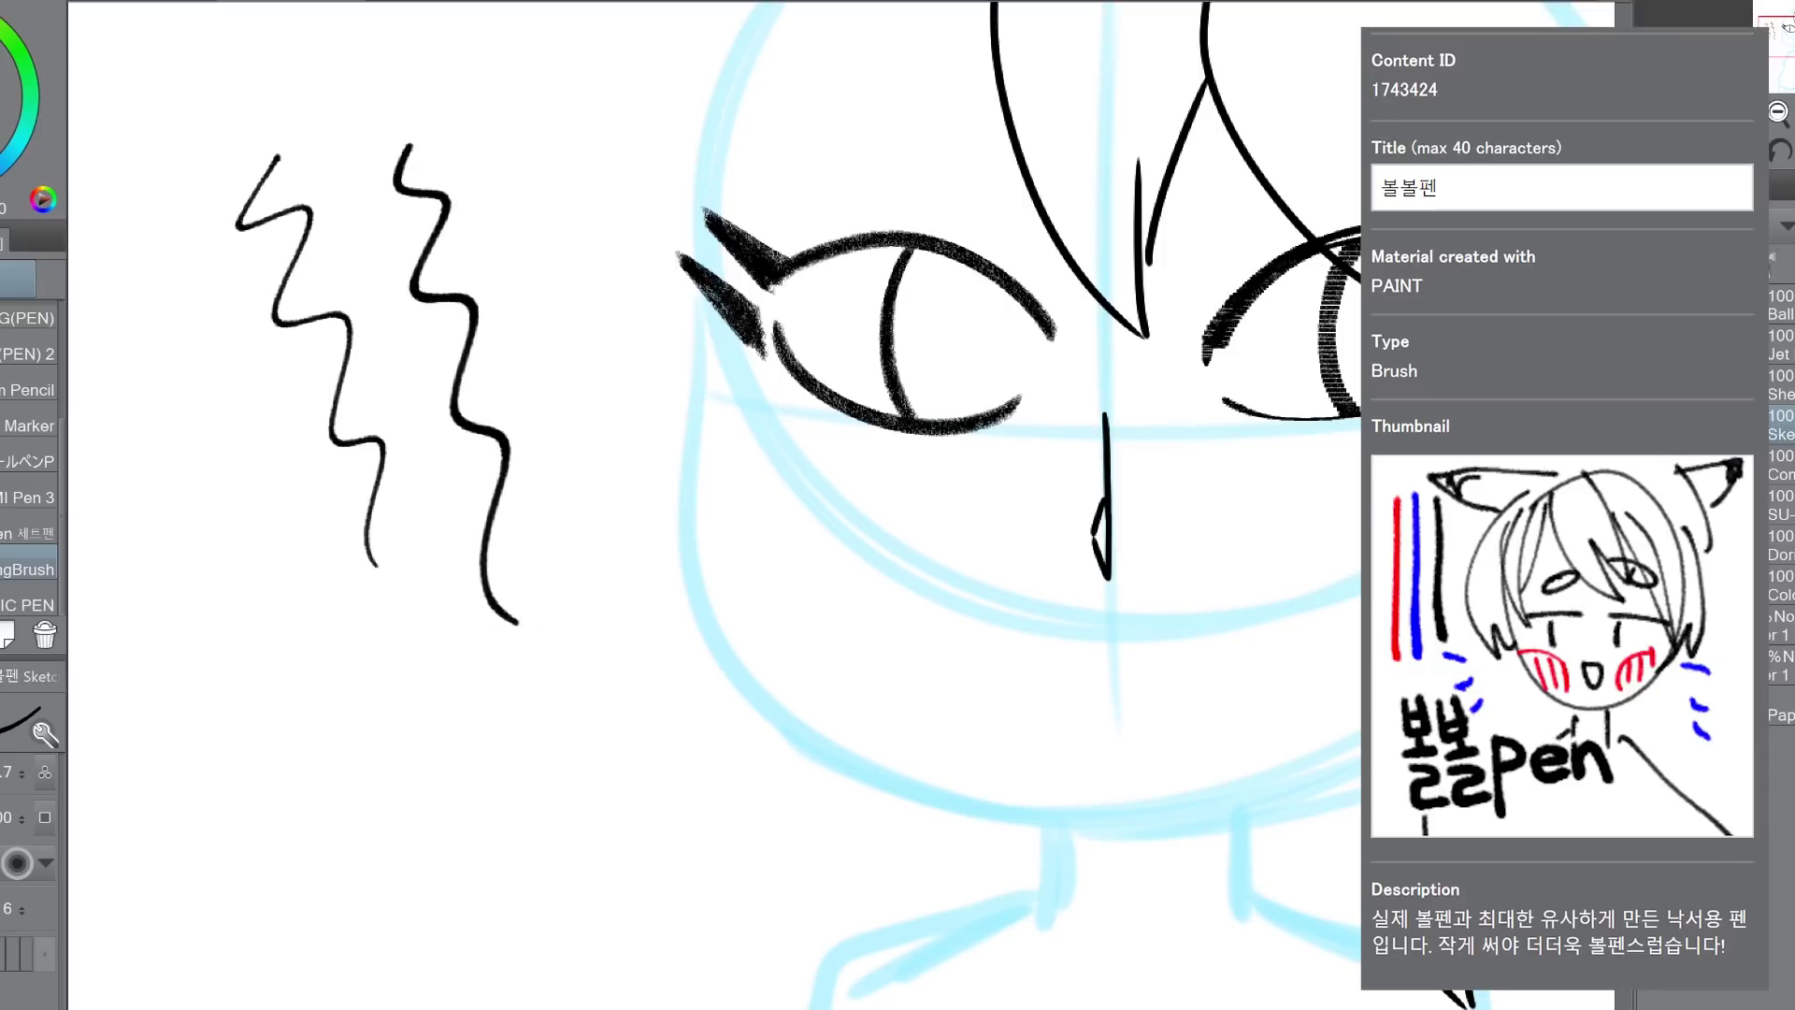
{"action": "key", "text": "bracketright"}
{"action": "left_click", "coordinate": [556, 142]}
{"action": "mouse_move", "coordinate": [557, 142]}
{"action": "left_mouse_down"}
{"action": "mouse_move", "coordinate": [657, 411]}
{"action": "mouse_move", "coordinate": [617, 597]}
{"action": "left_mouse_up"}
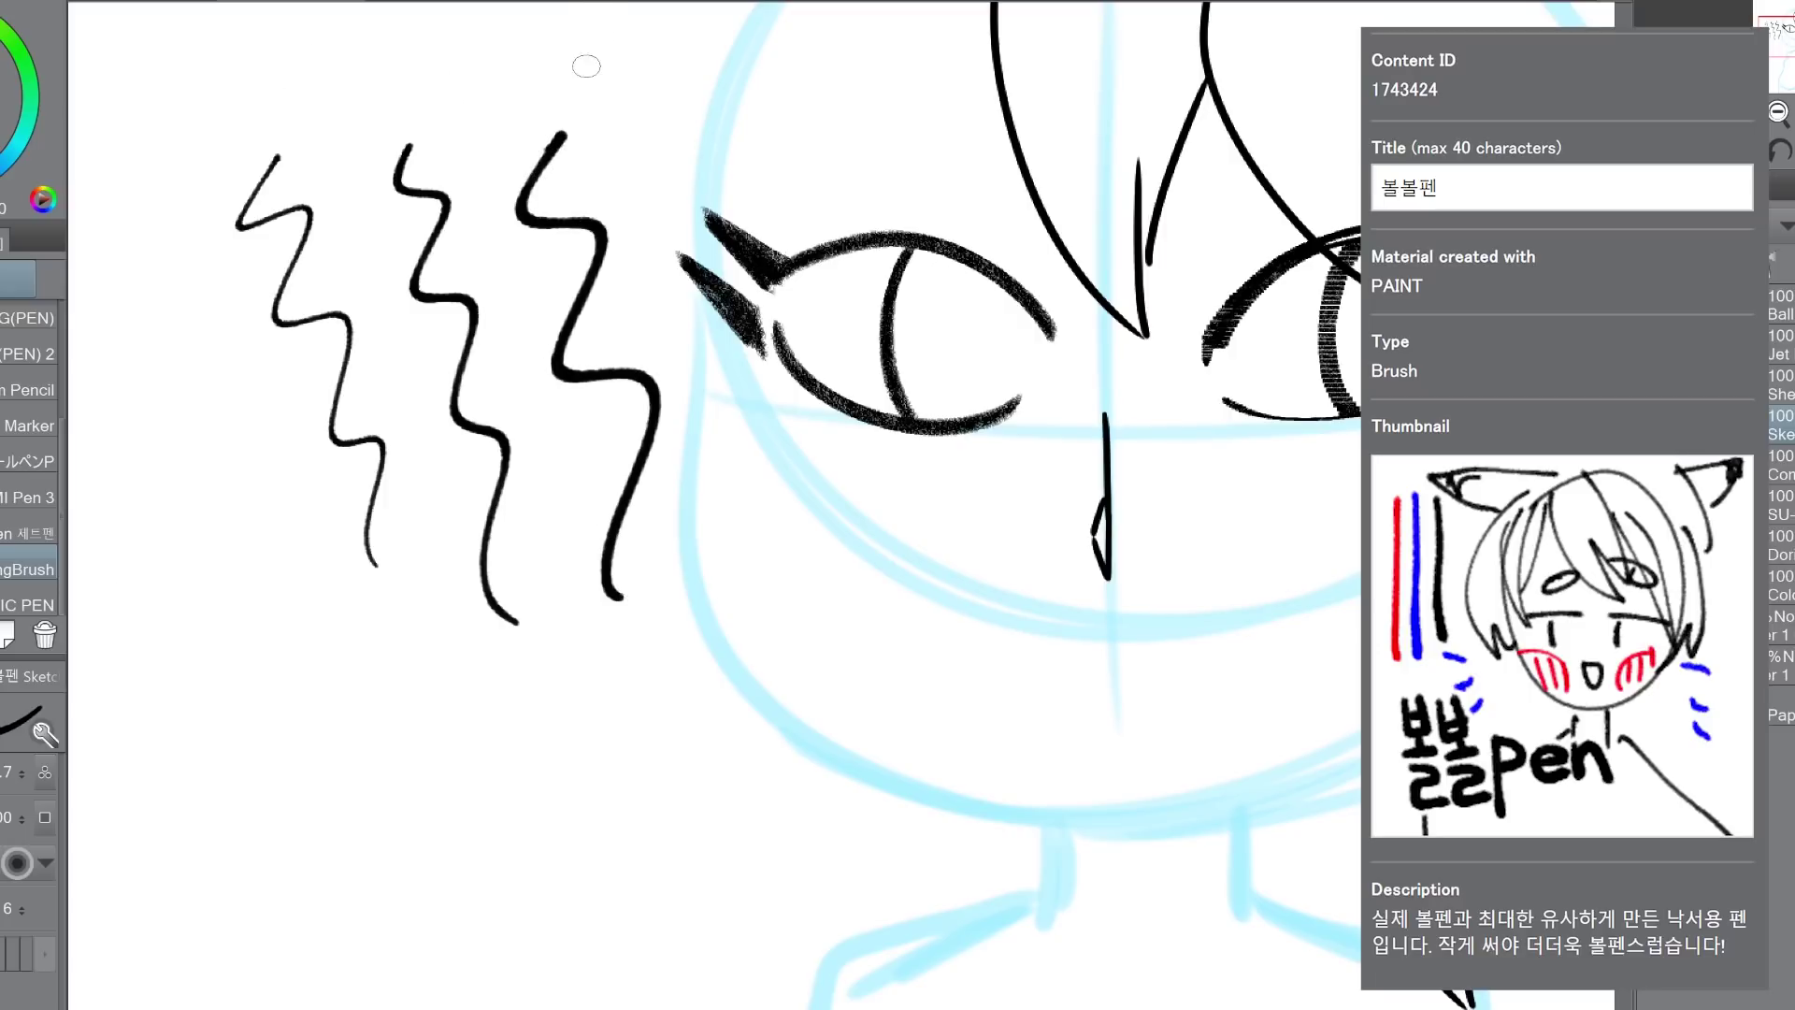
Step: Handwrite 23 above the thickest sample, and add a thinner wavy stroke with a small handwritten label beside the others
{"action": "mouse_move", "coordinate": [586, 65]}
{"action": "left_mouse_down"}
{"action": "mouse_move", "coordinate": [591, 119]}
{"action": "mouse_move", "coordinate": [625, 114]}
{"action": "left_mouse_up"}
{"action": "mouse_move", "coordinate": [622, 53]}
{"action": "left_mouse_down"}
{"action": "mouse_move", "coordinate": [660, 67]}
{"action": "mouse_move", "coordinate": [633, 105]}
{"action": "left_mouse_up"}
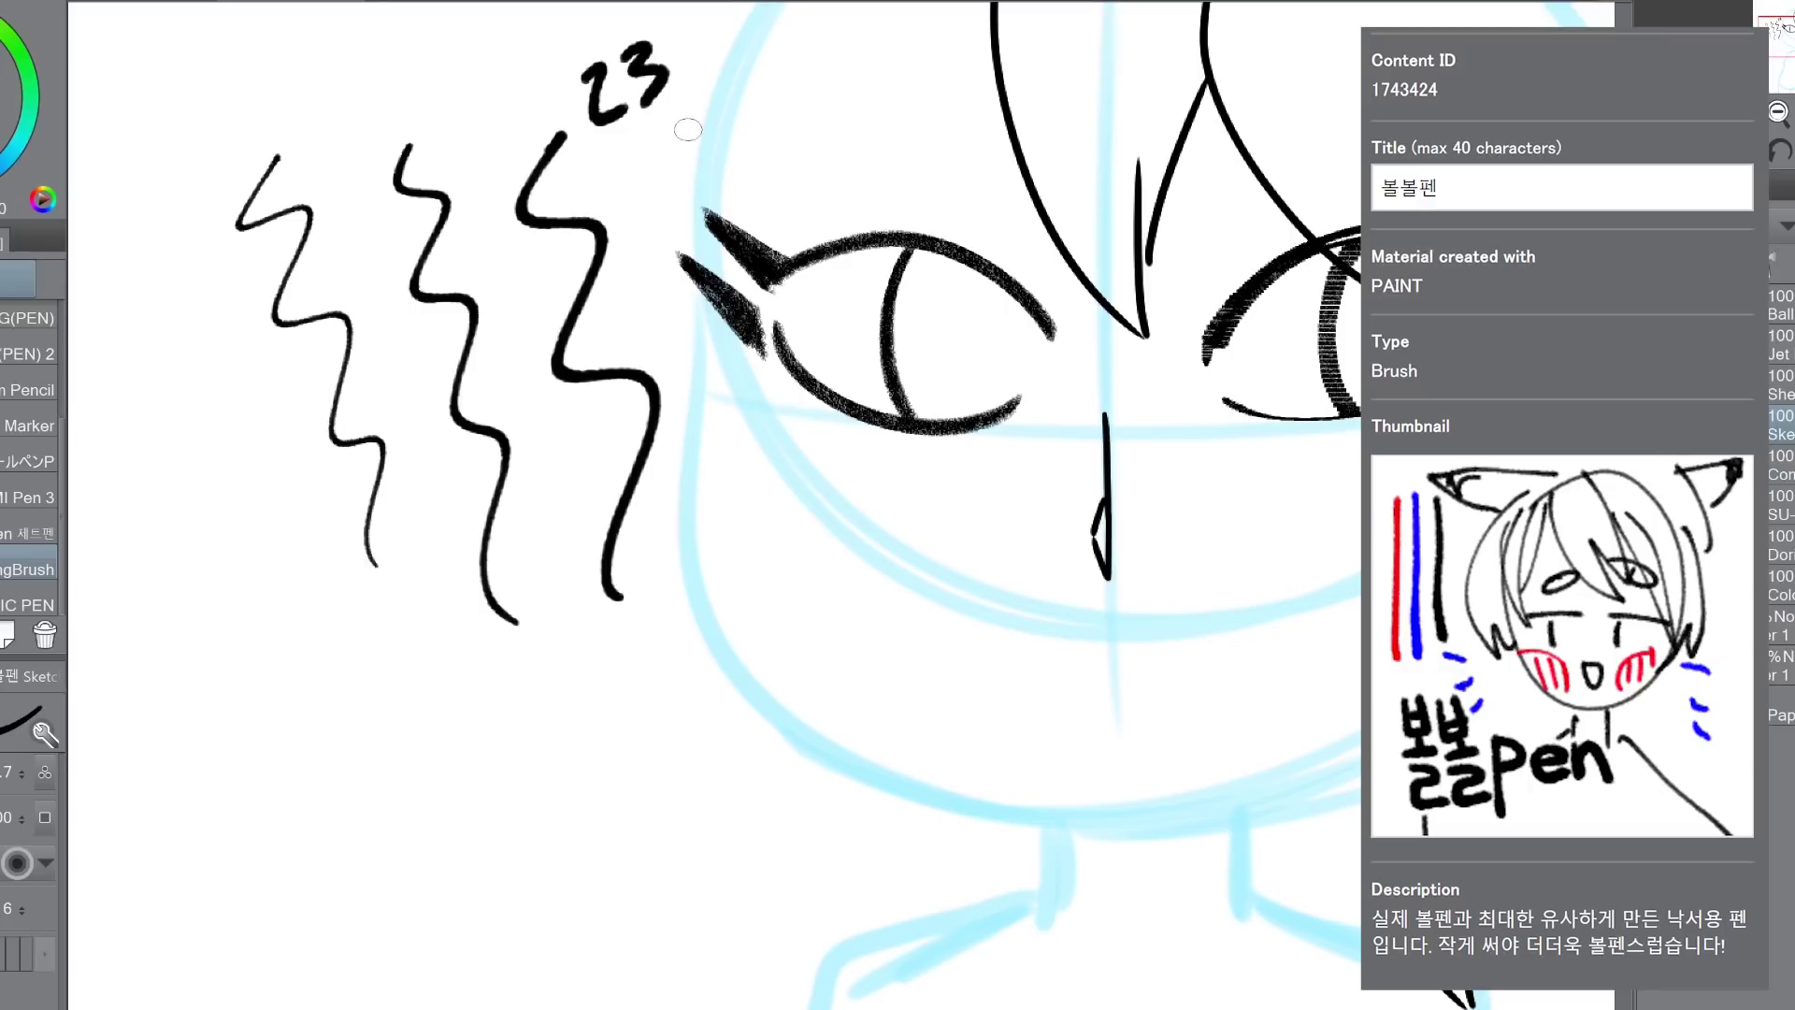
{"action": "key", "text": "bracketleft"}
{"action": "left_click_drag", "start_coordinate": [156, 204], "coordinate": [167, 569]}
{"action": "left_click_drag", "start_coordinate": [169, 131], "coordinate": [203, 183]}
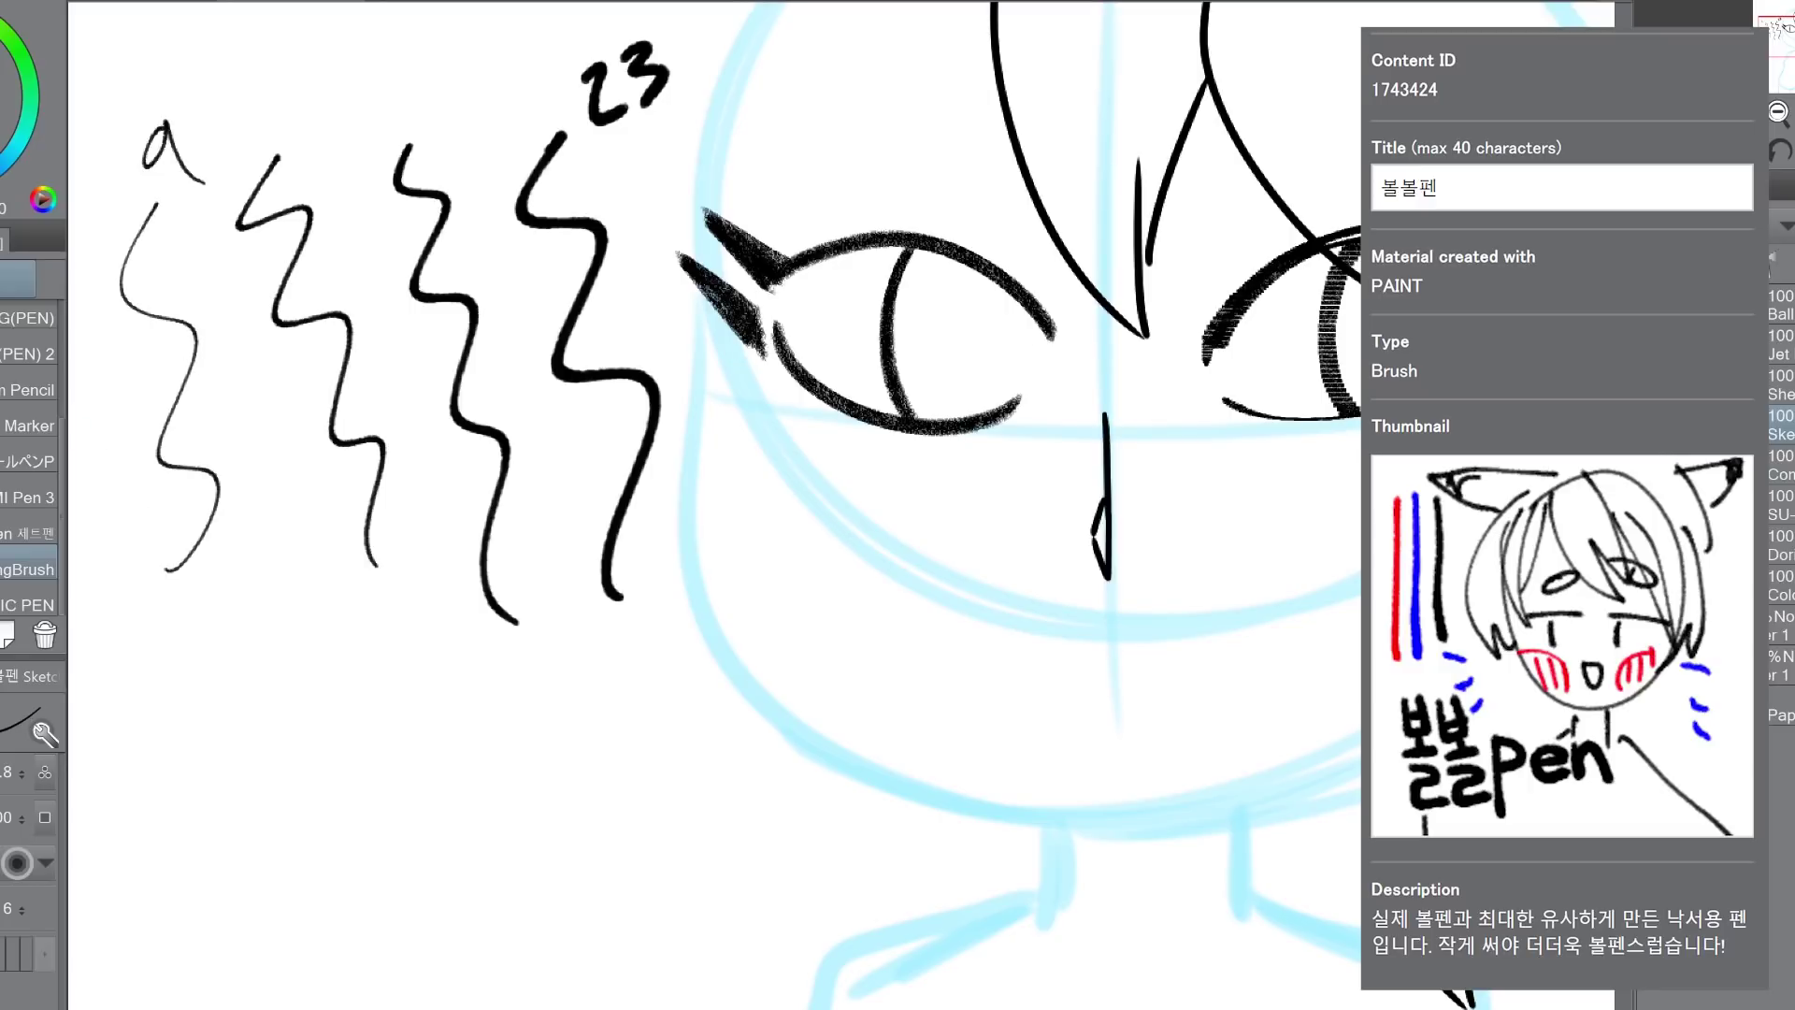
Step: Undo all the wavy sample strokes and their handwritten labels
{"action": "key", "text": "ctrl+z"}
{"action": "key", "text": "ctrl+z"}
{"action": "key", "text": "ctrl+z"}
{"action": "key", "text": "ctrl+z"}
{"action": "key", "text": "ctrl+z"}
{"action": "key", "text": "ctrl+z"}
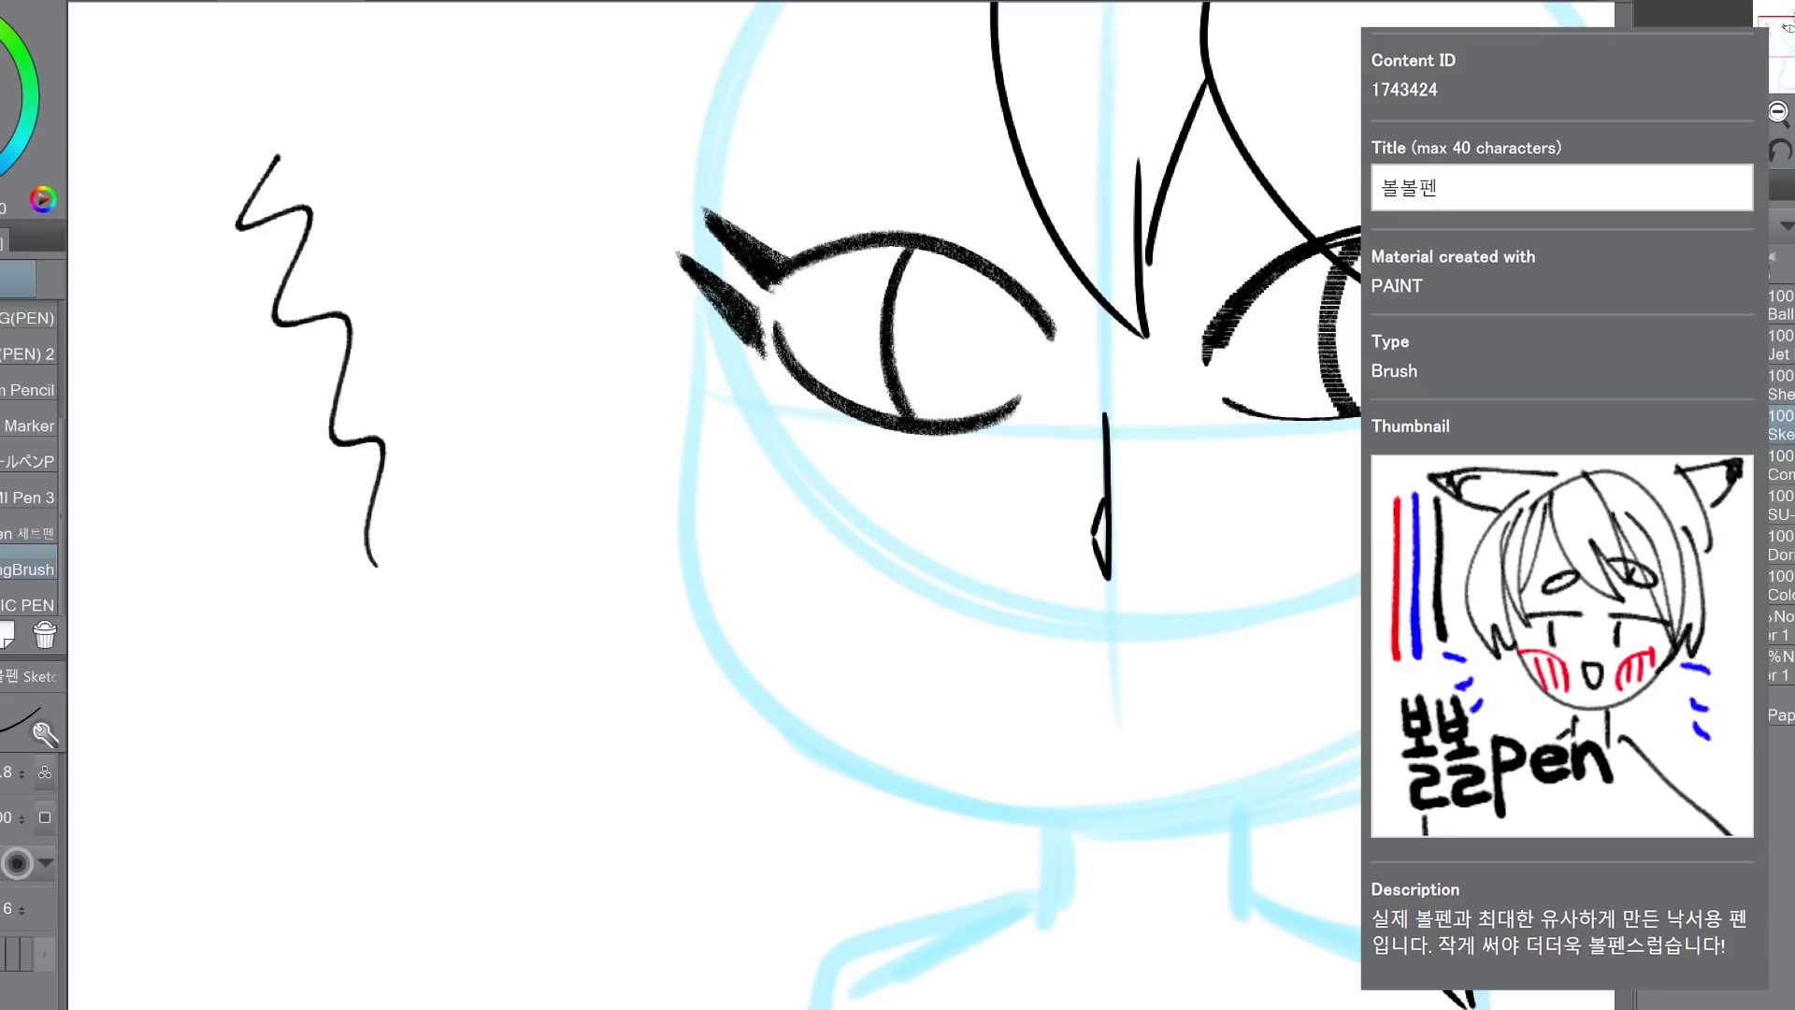
{"action": "key", "text": "ctrl+z"}
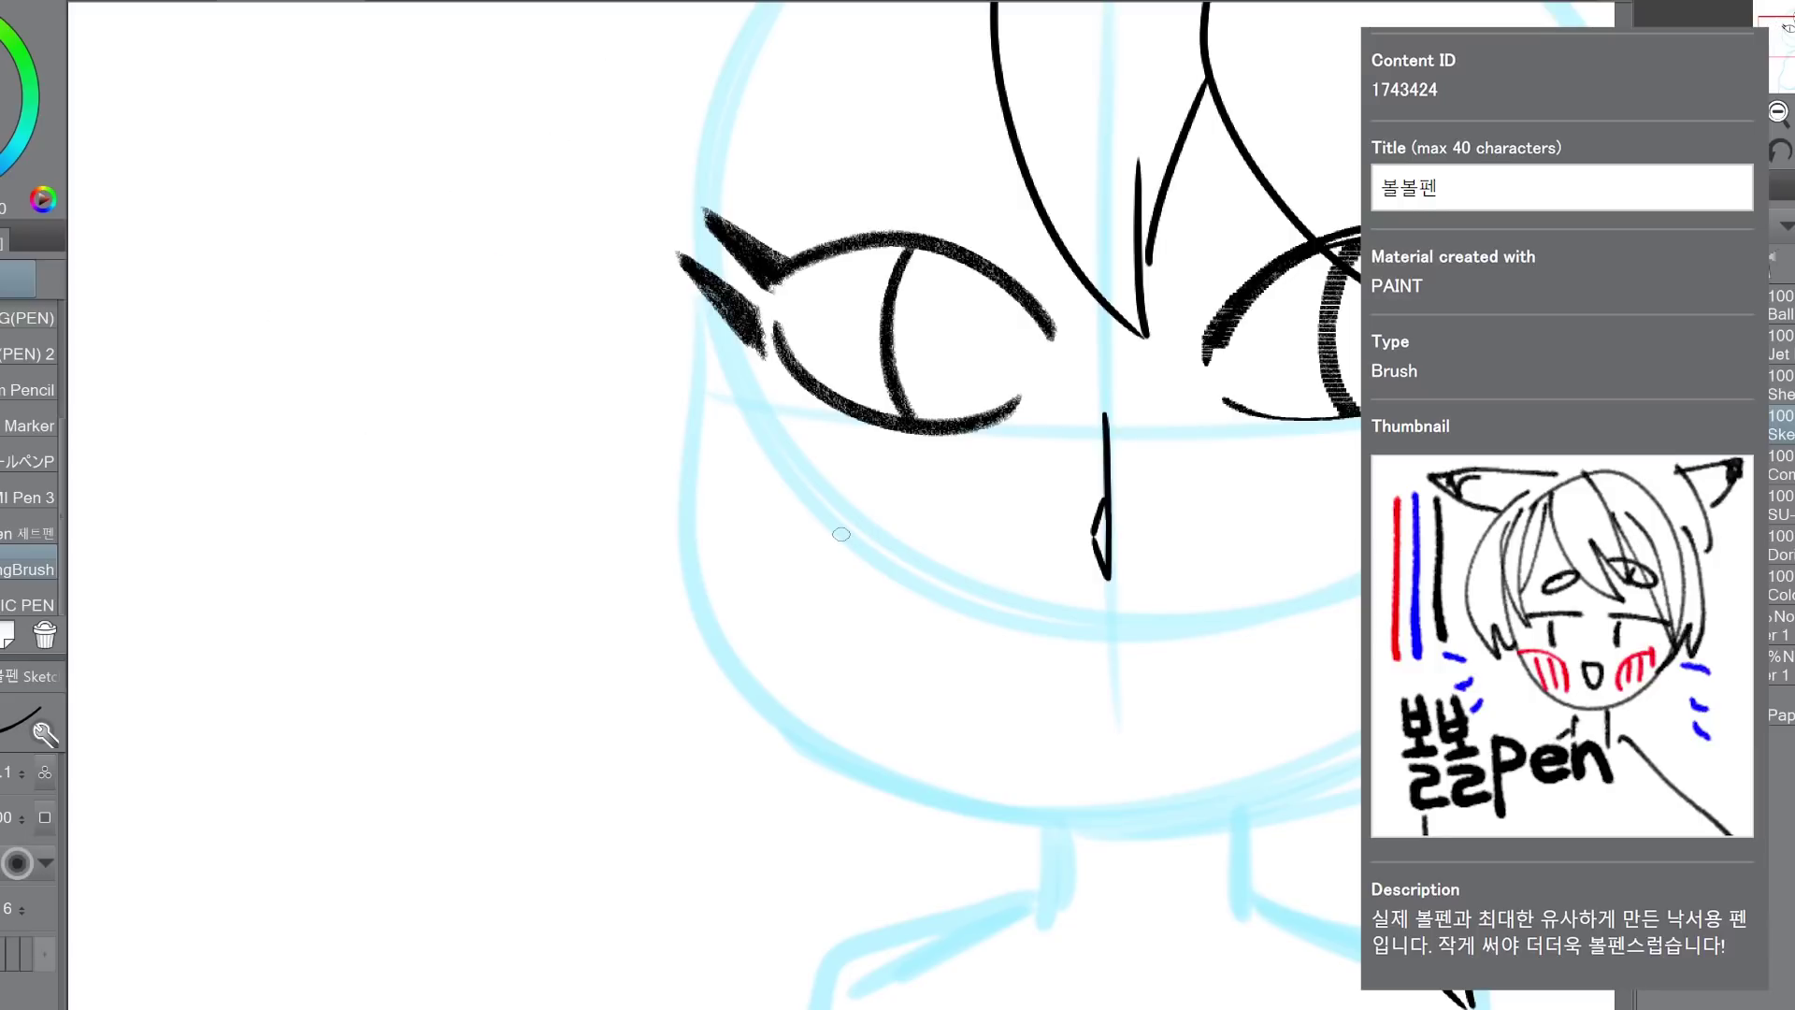
Step: Draw thin bangs with the 볼볼펜 brush, one lock pointing into the left eye and another sweeping outward past its lashes
{"action": "left_click_drag", "start_coordinate": [1780, 39], "coordinate": [1787, 28]}
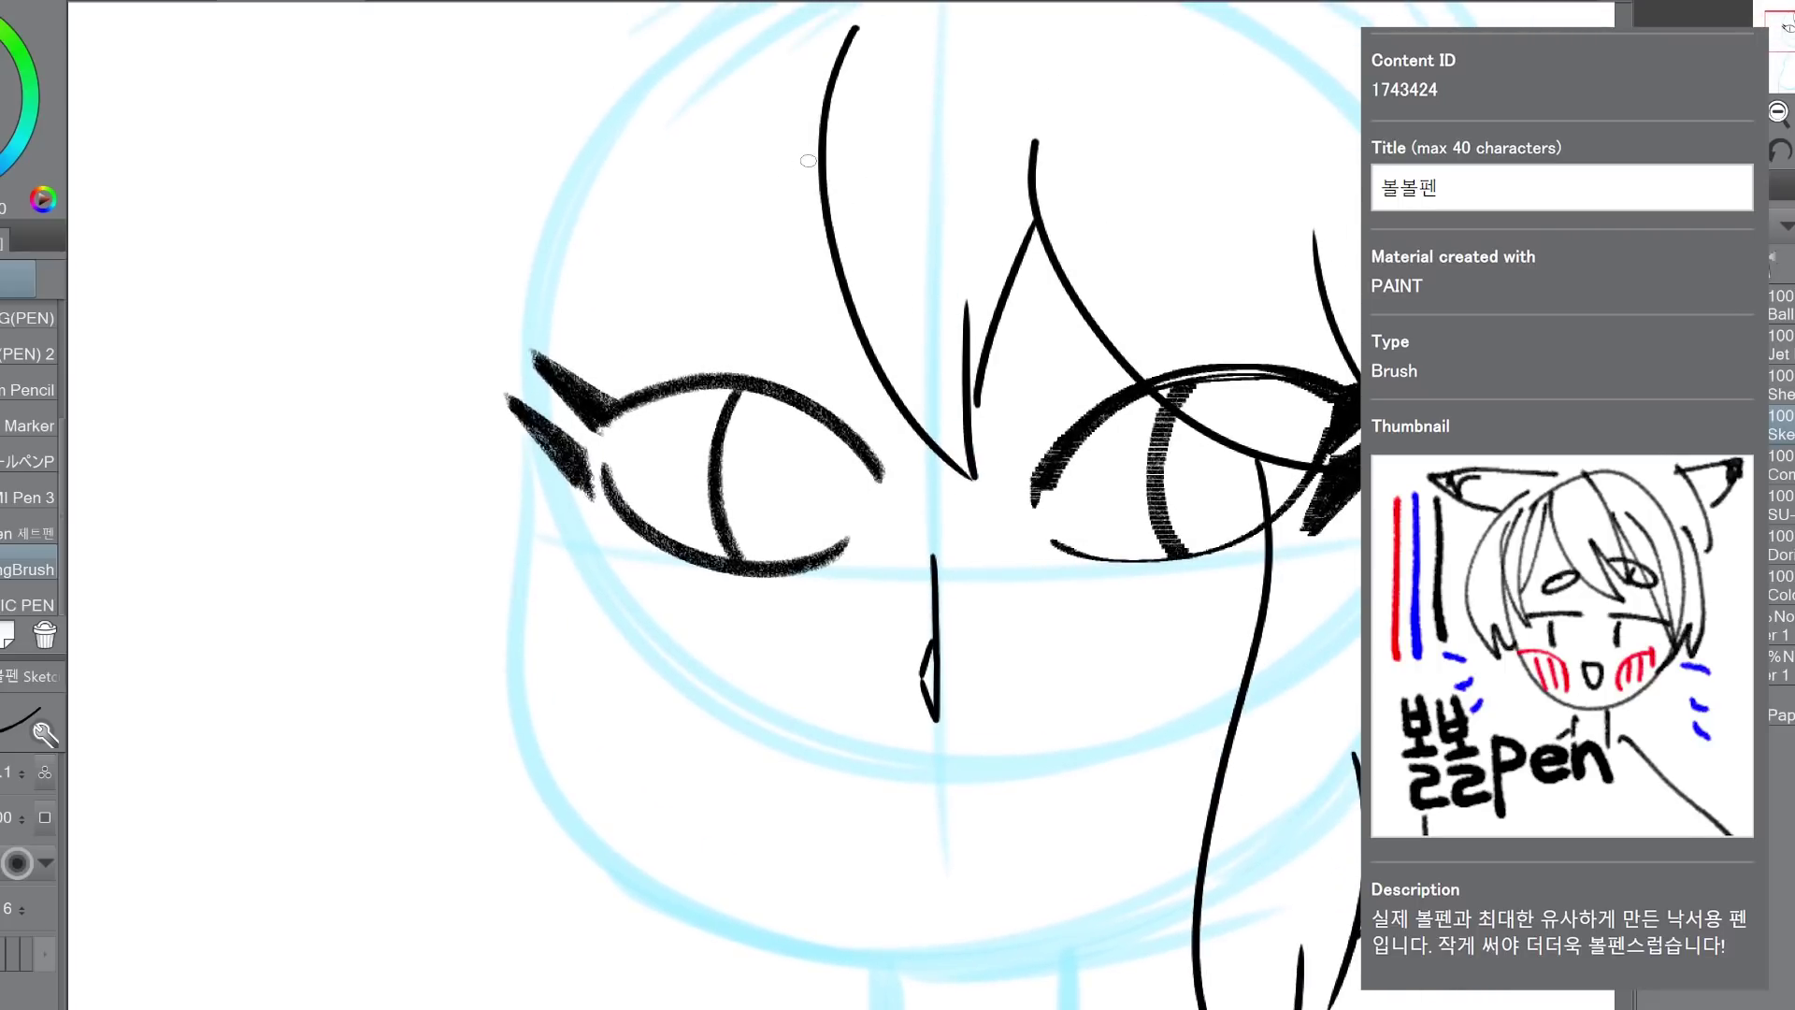
{"action": "mouse_move", "coordinate": [817, 157]}
{"action": "left_mouse_down"}
{"action": "mouse_move", "coordinate": [753, 224]}
{"action": "mouse_move", "coordinate": [696, 437]}
{"action": "left_mouse_up"}
{"action": "left_click_drag", "start_coordinate": [668, 46], "coordinate": [710, 434]}
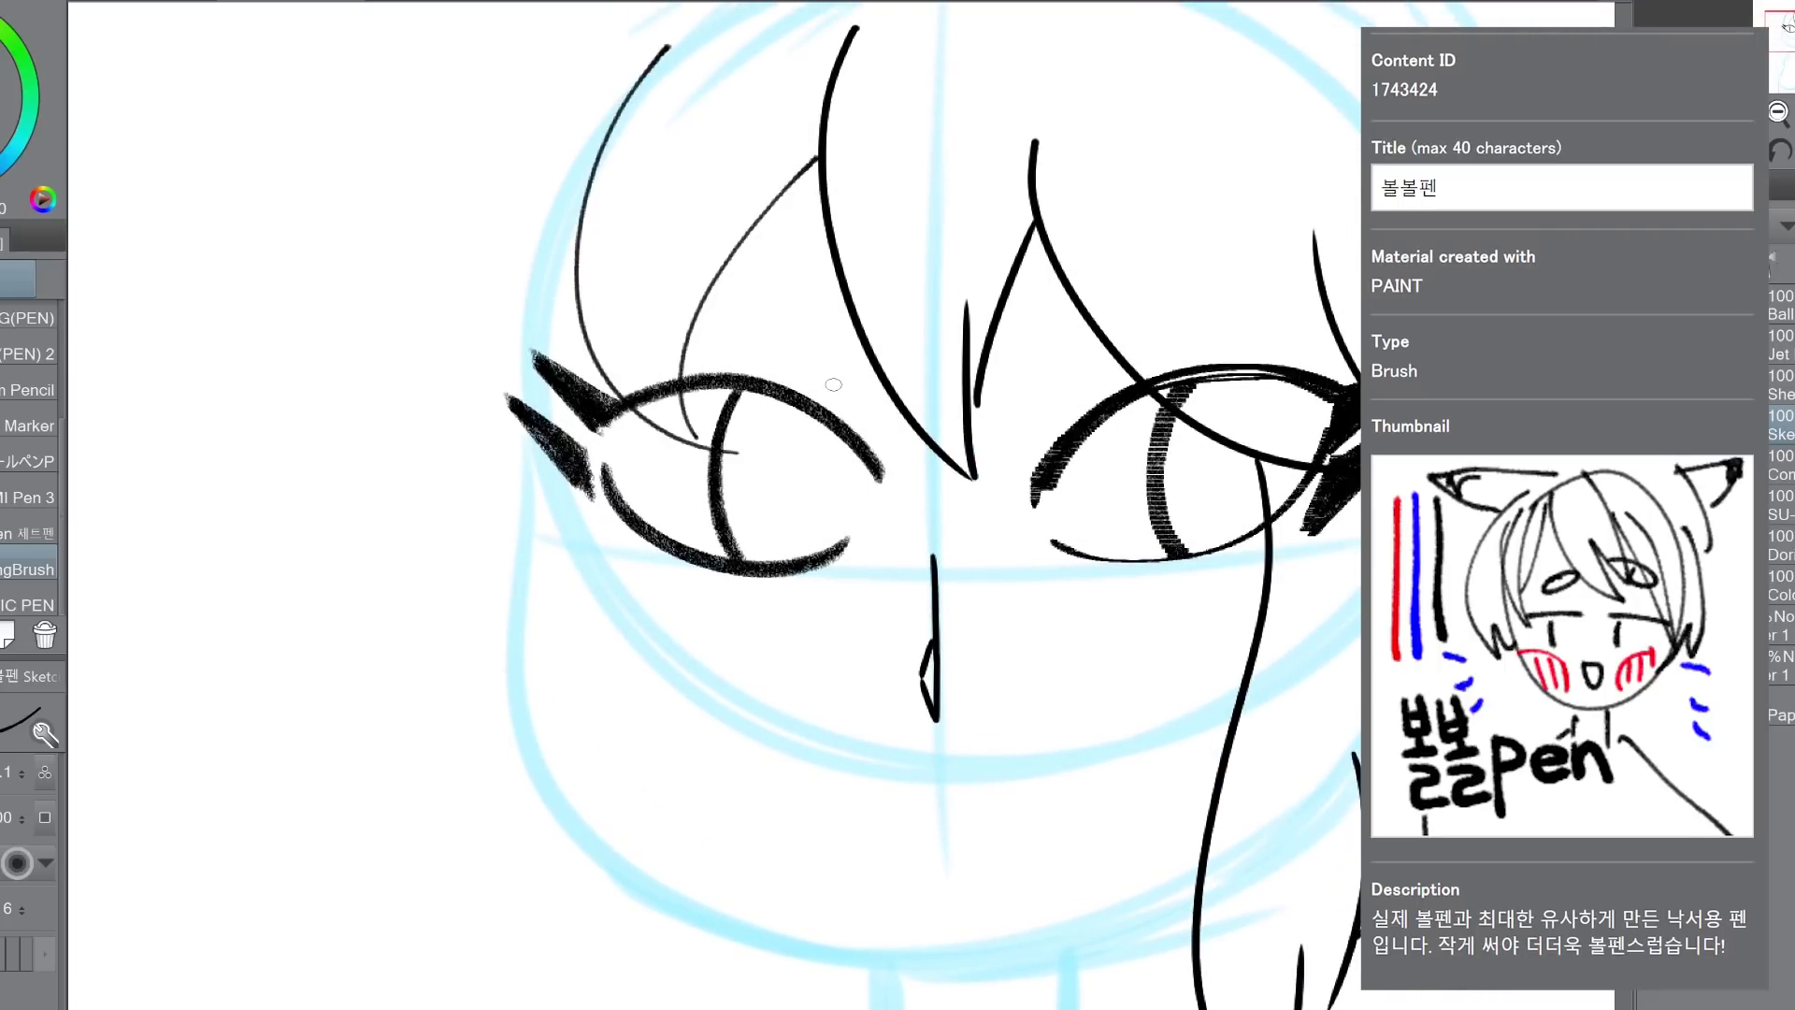
{"action": "key", "text": "ctrl+z"}
{"action": "mouse_move", "coordinate": [665, 37]}
{"action": "left_mouse_down"}
{"action": "mouse_move", "coordinate": [604, 143]}
{"action": "mouse_move", "coordinate": [711, 432]}
{"action": "left_mouse_up"}
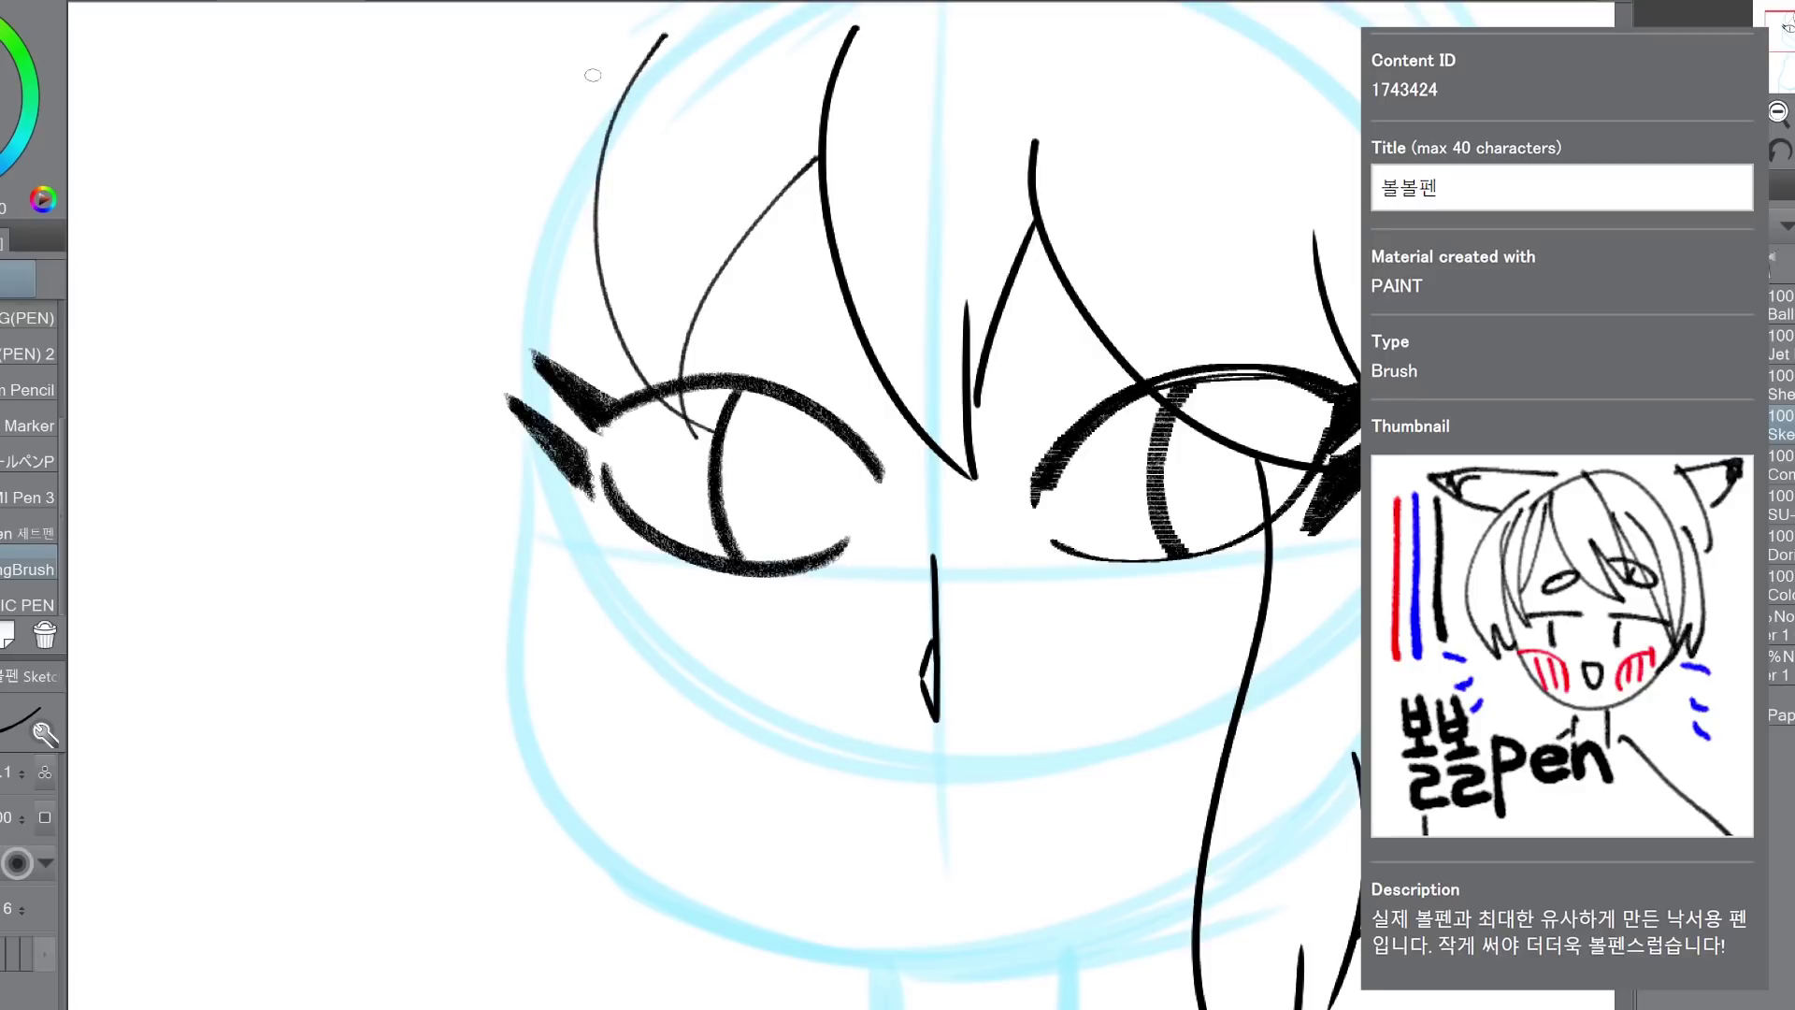
{"action": "mouse_move", "coordinate": [598, 249]}
{"action": "left_mouse_down"}
{"action": "mouse_move", "coordinate": [404, 403]}
{"action": "mouse_move", "coordinate": [462, 171]}
{"action": "left_mouse_up"}
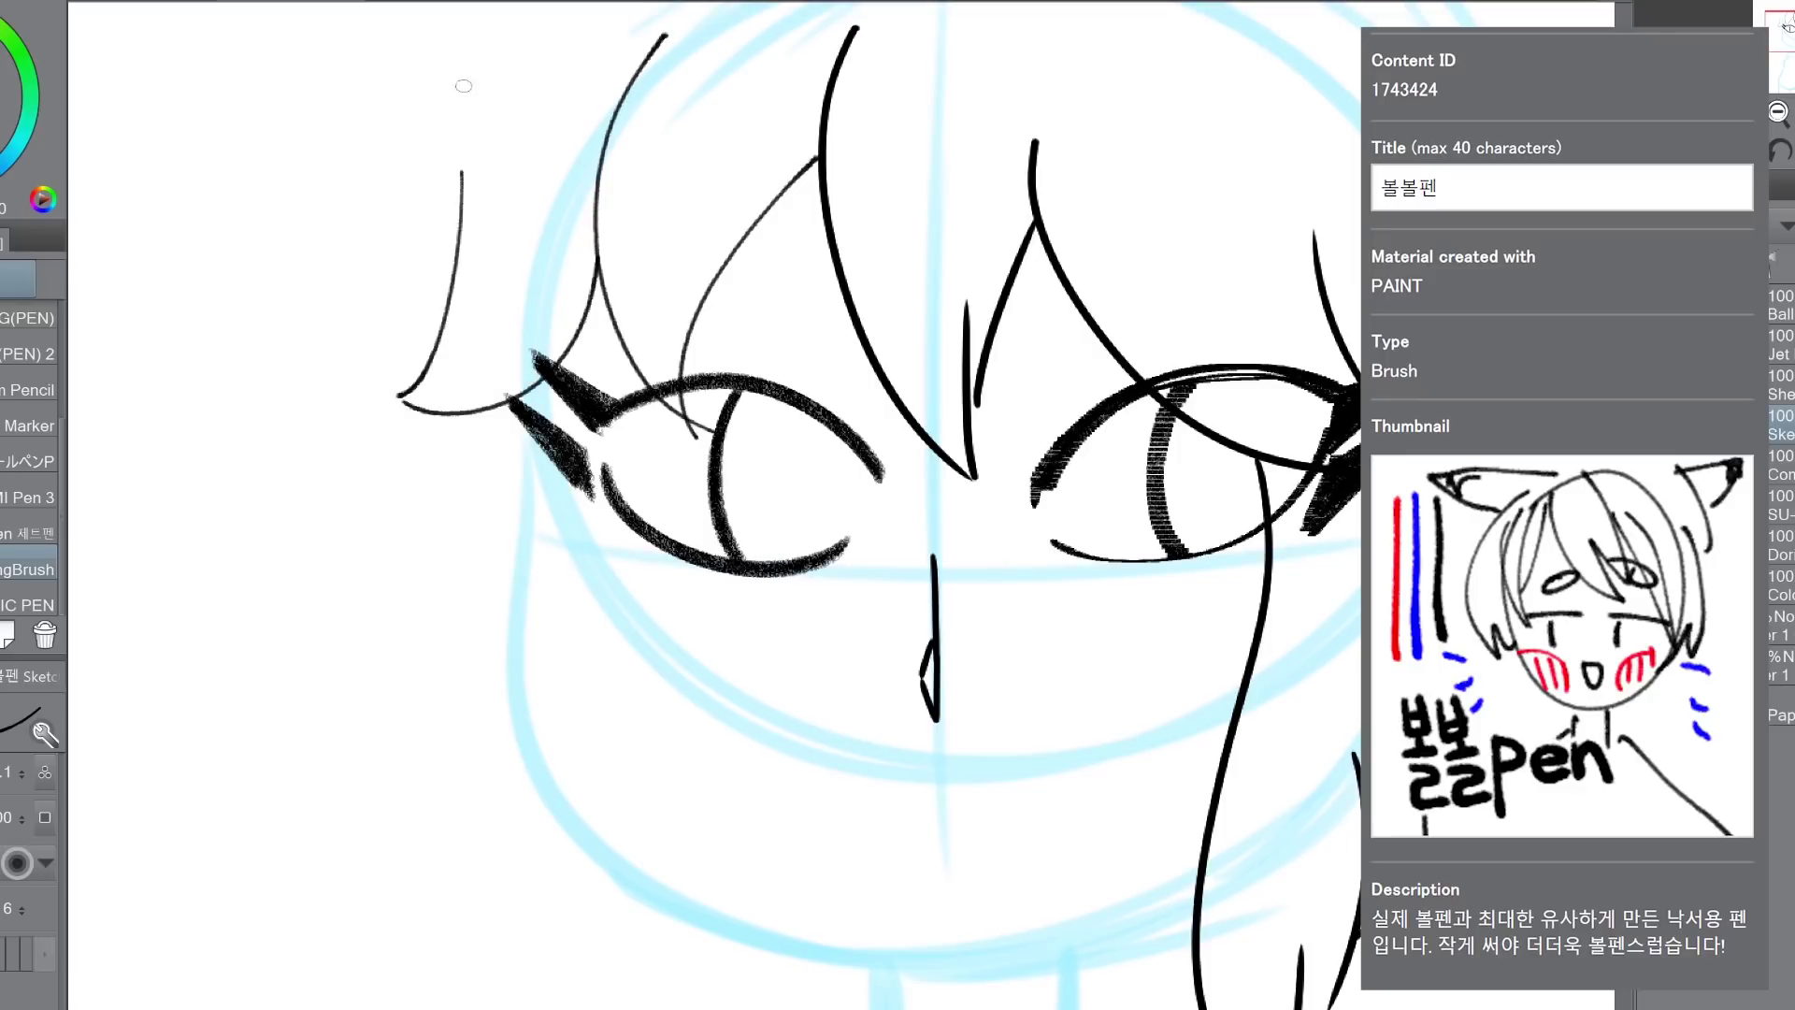
Step: Draw a long thin side lock below the left bangs with the 볼볼펜 brush, ending in a jagged zigzag tip near the jaw
{"action": "scroll", "coordinate": [710, 505], "scroll_direction": "down", "scroll_amount": 5}
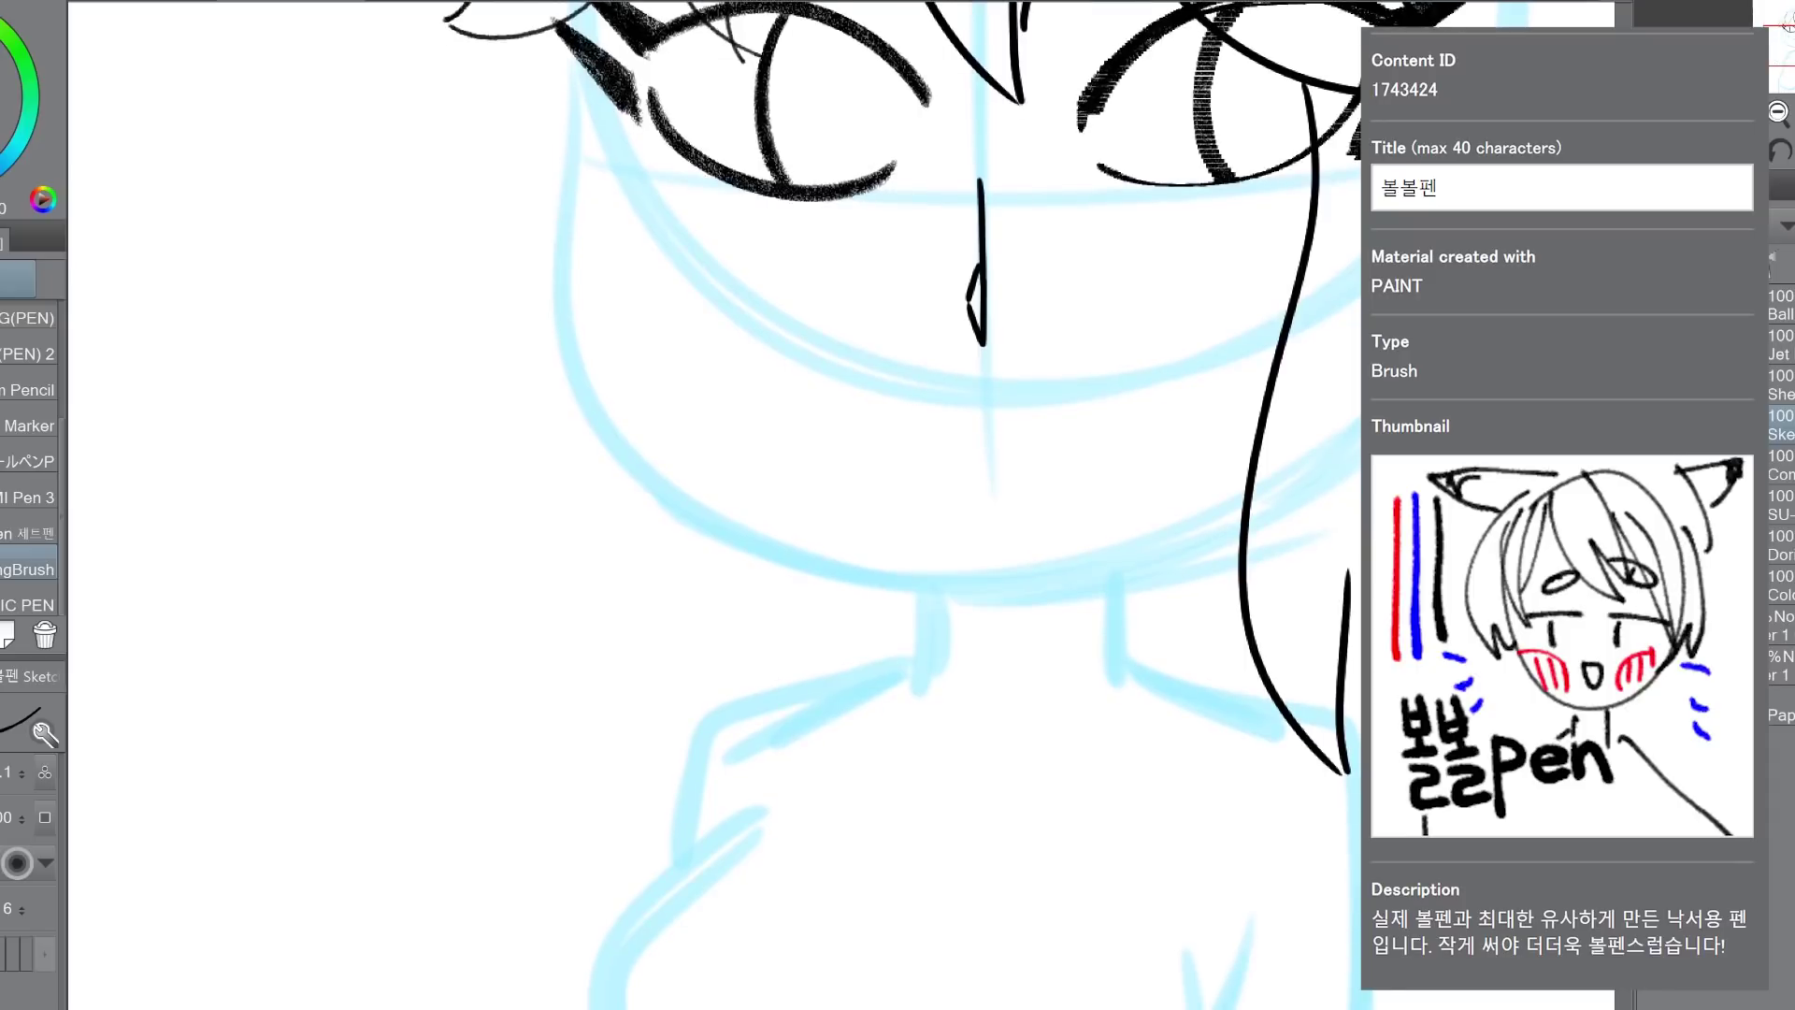
{"action": "mouse_move", "coordinate": [483, 56]}
{"action": "left_mouse_down"}
{"action": "mouse_move", "coordinate": [442, 503]}
{"action": "mouse_move", "coordinate": [584, 696]}
{"action": "left_mouse_up"}
{"action": "key", "text": "ctrl+z"}
{"action": "mouse_move", "coordinate": [506, 53]}
{"action": "left_mouse_down"}
{"action": "mouse_move", "coordinate": [459, 465]}
{"action": "mouse_move", "coordinate": [612, 535]}
{"action": "left_mouse_up"}
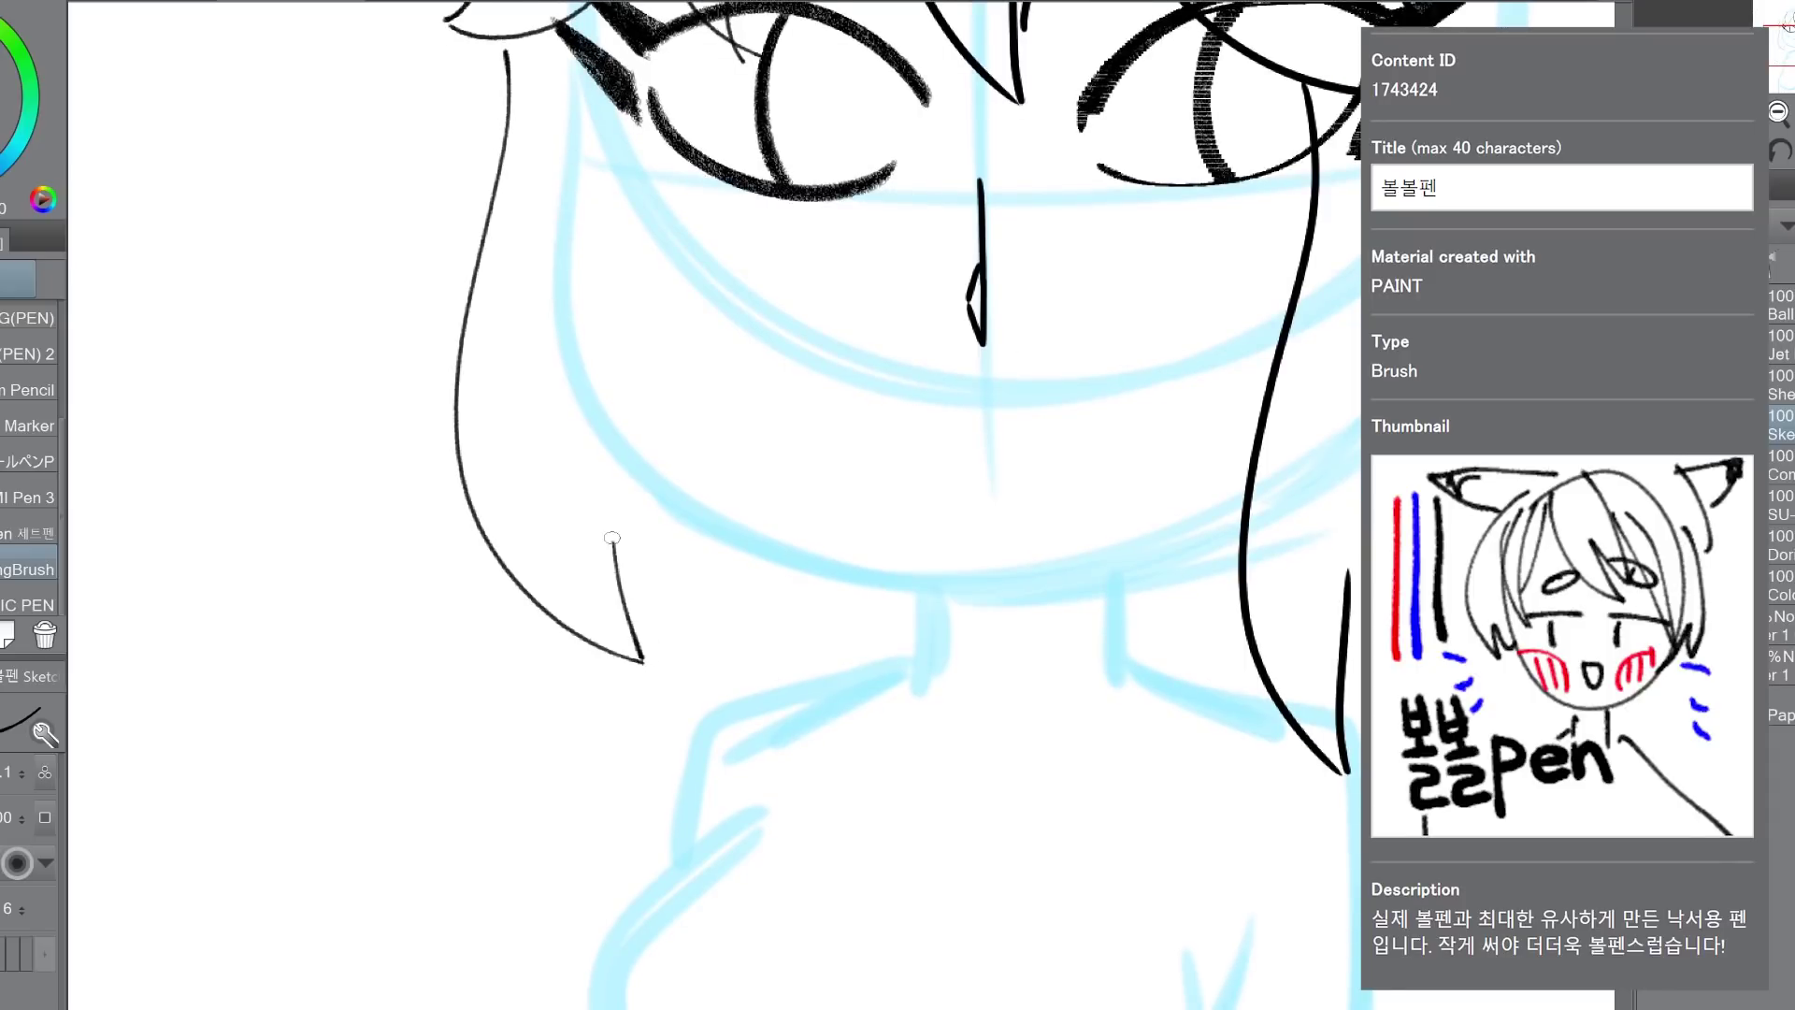
{"action": "mouse_move", "coordinate": [638, 613]}
{"action": "left_mouse_down"}
{"action": "mouse_move", "coordinate": [645, 509]}
{"action": "mouse_move", "coordinate": [706, 584]}
{"action": "mouse_move", "coordinate": [704, 511]}
{"action": "left_mouse_up"}
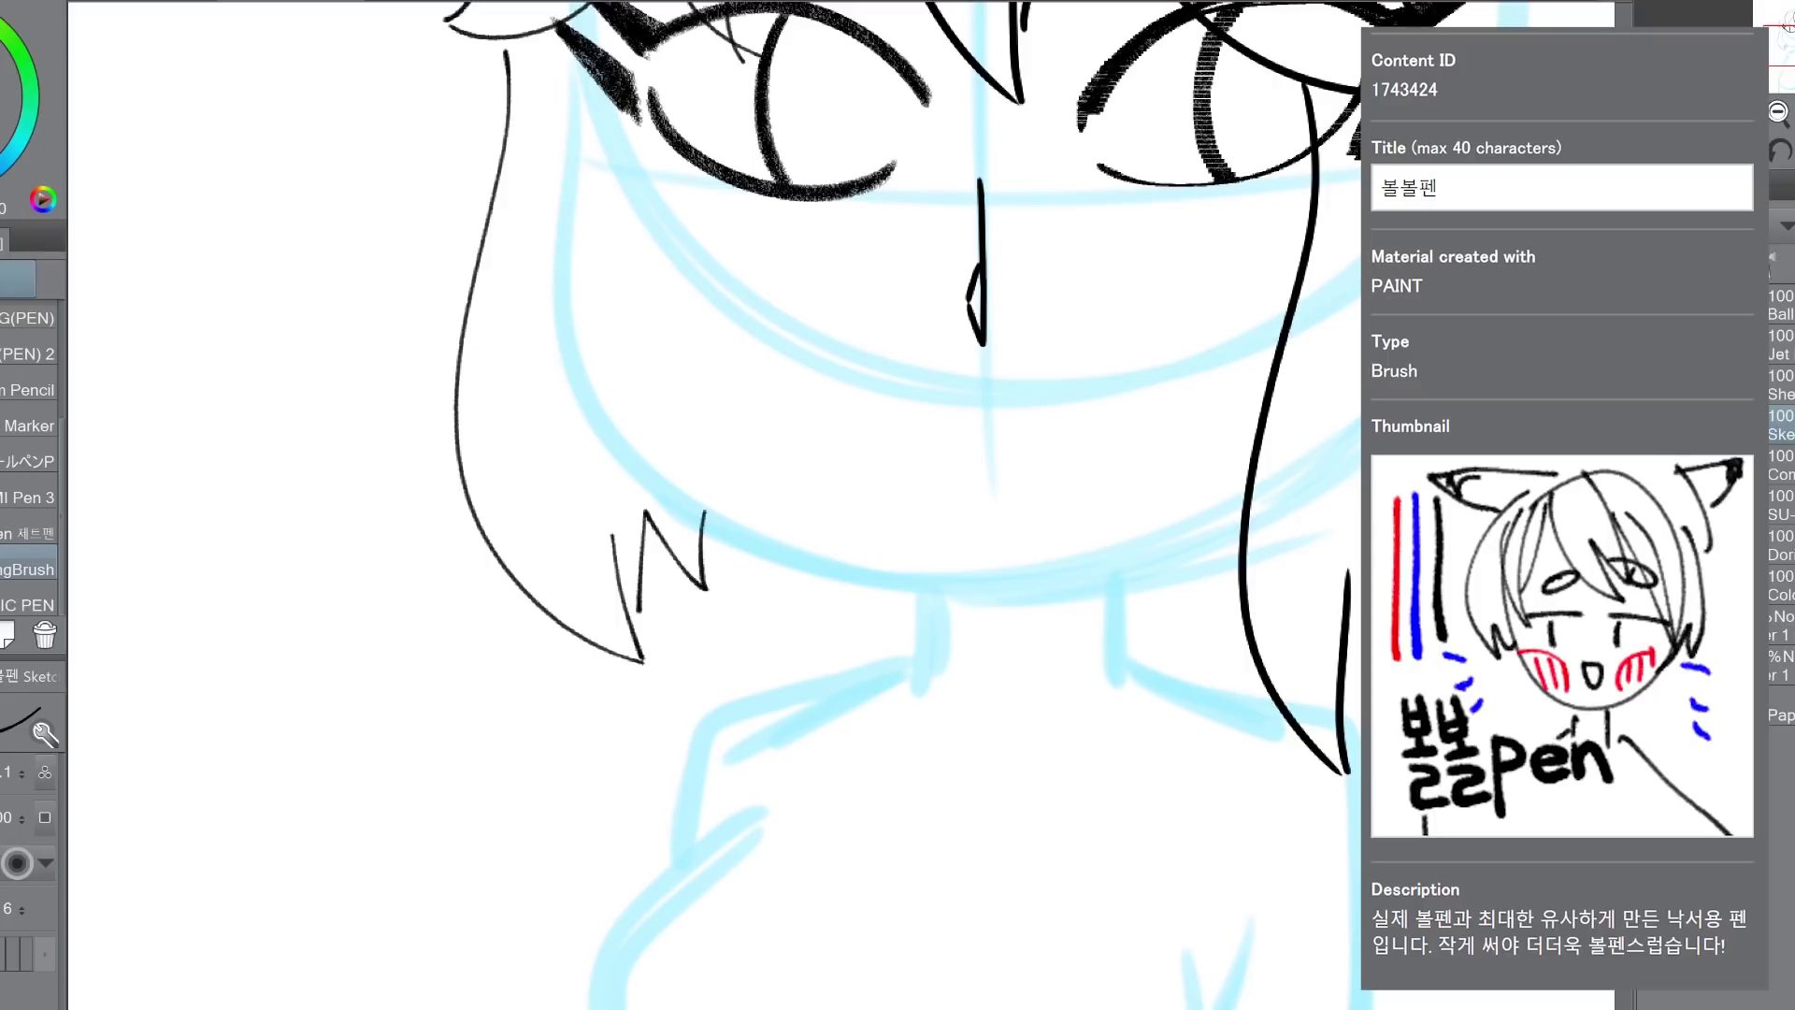
Step: Outline the crown of the hair with two thin arcs meeting at a parting, the right one running down to eye level
{"action": "mouse_move", "coordinate": [800, 356]}
{"action": "left_mouse_down"}
{"action": "mouse_move", "coordinate": [580, 738]}
{"action": "mouse_move", "coordinate": [643, 702]}
{"action": "left_mouse_up"}
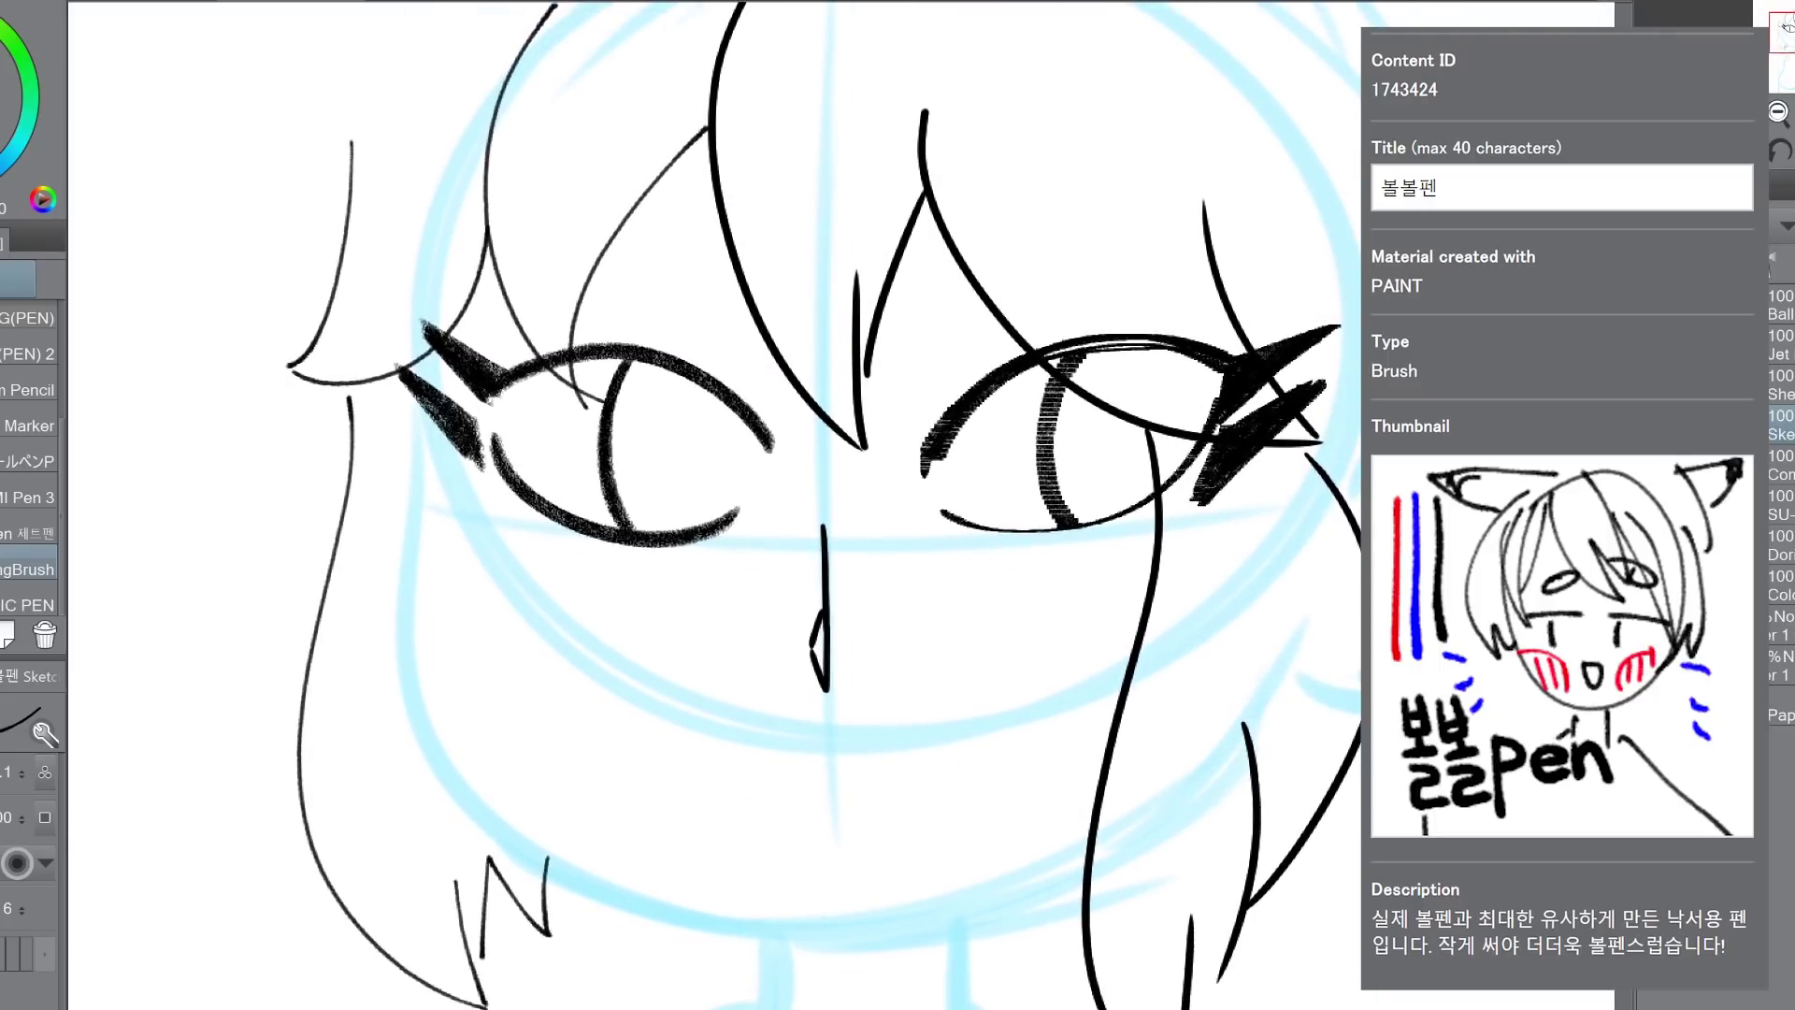
{"action": "mouse_move", "coordinate": [748, 374]}
{"action": "left_mouse_down"}
{"action": "mouse_move", "coordinate": [759, 501]}
{"action": "mouse_move", "coordinate": [718, 767]}
{"action": "mouse_move", "coordinate": [809, 769]}
{"action": "mouse_move", "coordinate": [810, 704]}
{"action": "left_mouse_up"}
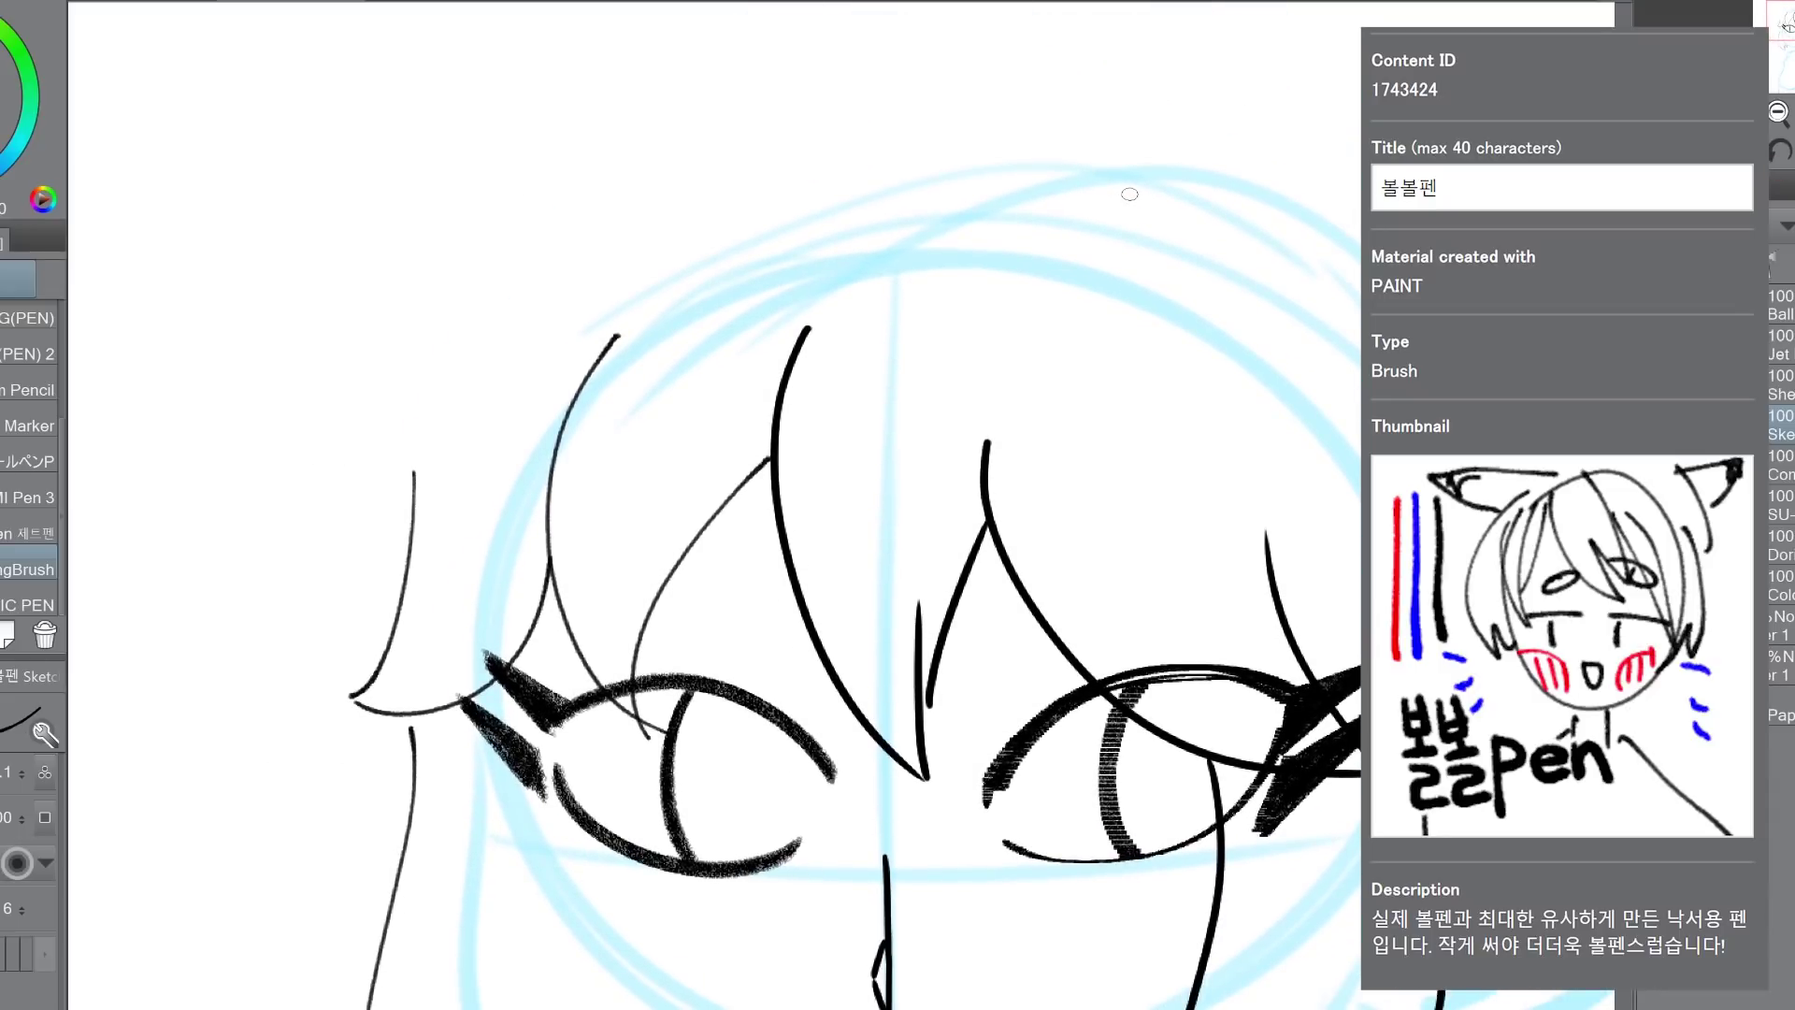
{"action": "mouse_move", "coordinate": [1127, 198]}
{"action": "left_mouse_down"}
{"action": "mouse_move", "coordinate": [904, 85]}
{"action": "mouse_move", "coordinate": [452, 378]}
{"action": "left_mouse_up"}
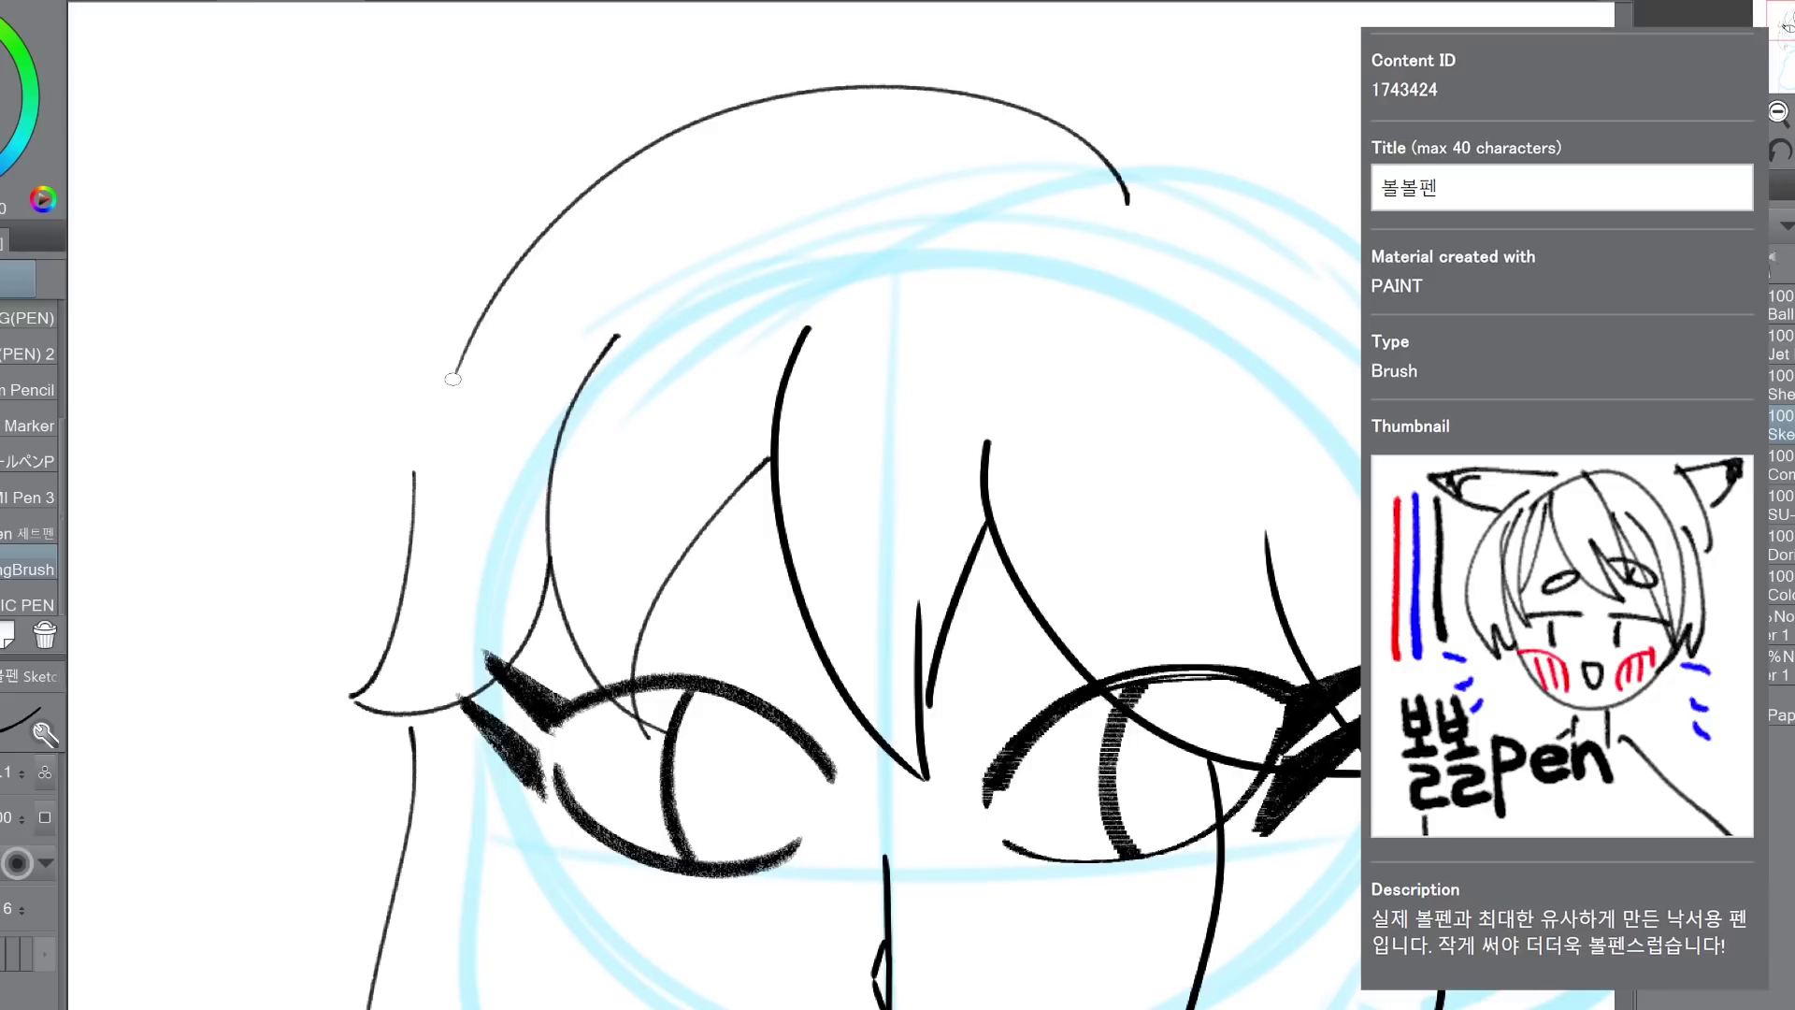
{"action": "left_click_drag", "start_coordinate": [1128, 202], "coordinate": [1362, 240]}
{"action": "key", "text": "ctrl+z"}
{"action": "left_click_drag", "start_coordinate": [1130, 183], "coordinate": [1362, 251]}
{"action": "left_click", "coordinate": [1779, 113]}
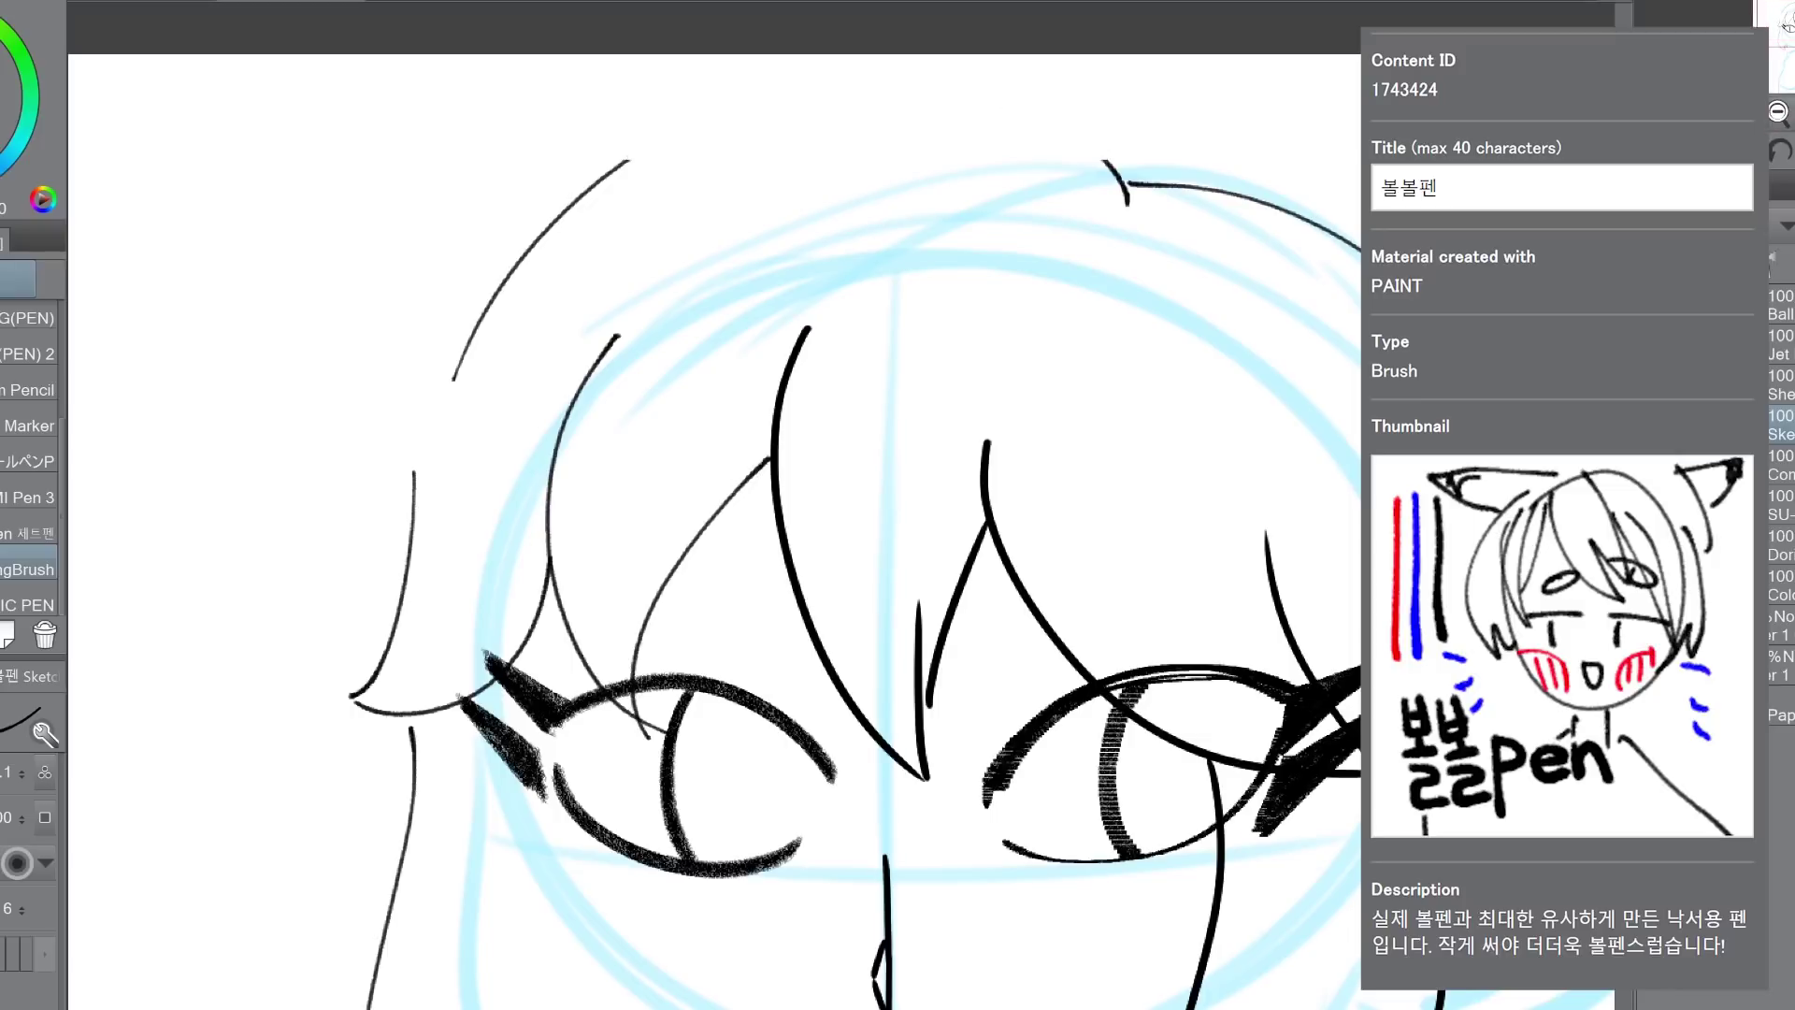
{"action": "left_click_drag", "start_coordinate": [1790, 22], "coordinate": [1794, 29]}
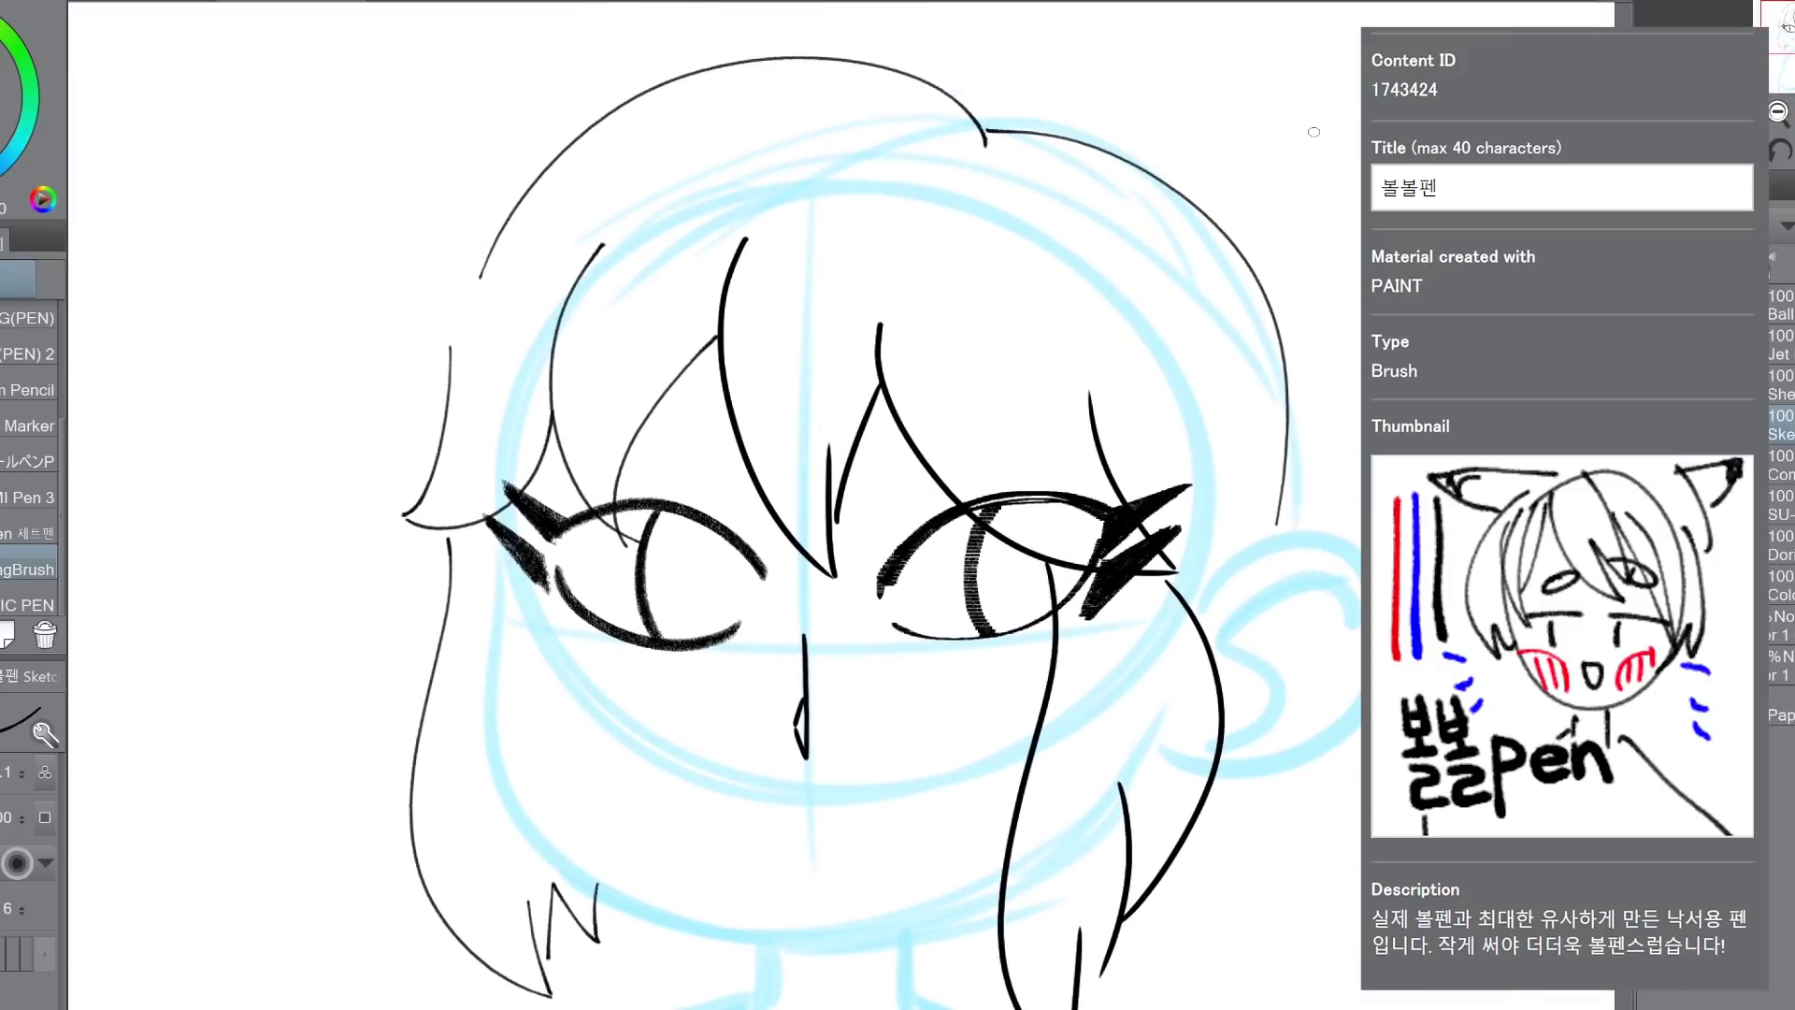
{"action": "key", "text": "ctrl+z"}
{"action": "mouse_move", "coordinate": [982, 141]}
{"action": "left_mouse_down"}
{"action": "mouse_move", "coordinate": [1303, 504]}
{"action": "mouse_move", "coordinate": [1267, 605]}
{"action": "left_mouse_up"}
Step: Draw a pair of curved animal ears with notched, rounded inner lobes on both sides of the crown
{"action": "mouse_move", "coordinate": [542, 310]}
{"action": "left_mouse_down"}
{"action": "mouse_move", "coordinate": [492, 300]}
{"action": "mouse_move", "coordinate": [450, 122]}
{"action": "mouse_move", "coordinate": [556, 53]}
{"action": "mouse_move", "coordinate": [533, 197]}
{"action": "mouse_move", "coordinate": [614, 91]}
{"action": "mouse_move", "coordinate": [585, 222]}
{"action": "left_mouse_up"}
{"action": "key", "text": "ctrl+z"}
{"action": "key", "text": "ctrl+z"}
{"action": "key", "text": "ctrl+z"}
{"action": "key", "text": "ctrl+z"}
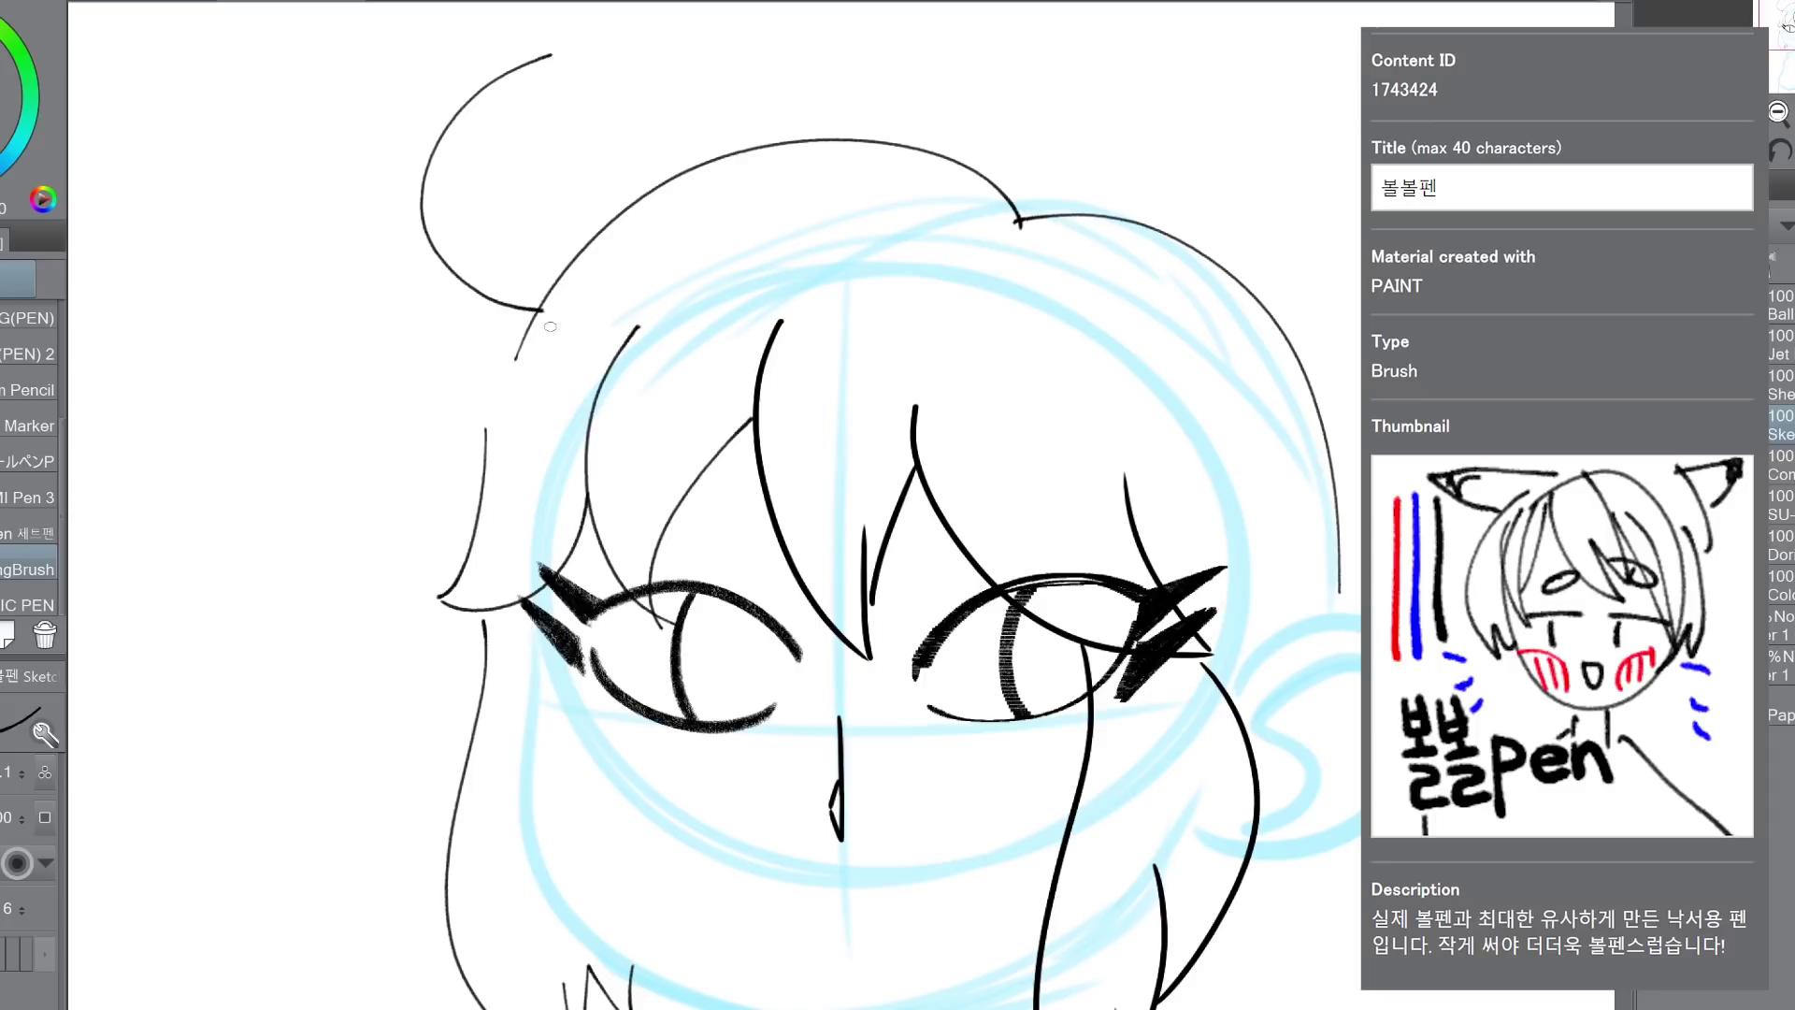
{"action": "mouse_move", "coordinate": [547, 320]}
{"action": "left_mouse_down"}
{"action": "mouse_move", "coordinate": [422, 230]}
{"action": "mouse_move", "coordinate": [547, 66]}
{"action": "mouse_move", "coordinate": [530, 215]}
{"action": "mouse_move", "coordinate": [608, 245]}
{"action": "left_mouse_up"}
{"action": "mouse_move", "coordinate": [1166, 316]}
{"action": "left_mouse_down"}
{"action": "mouse_move", "coordinate": [1206, 78]}
{"action": "mouse_move", "coordinate": [1201, 245]}
{"action": "mouse_move", "coordinate": [1264, 334]}
{"action": "left_mouse_up"}
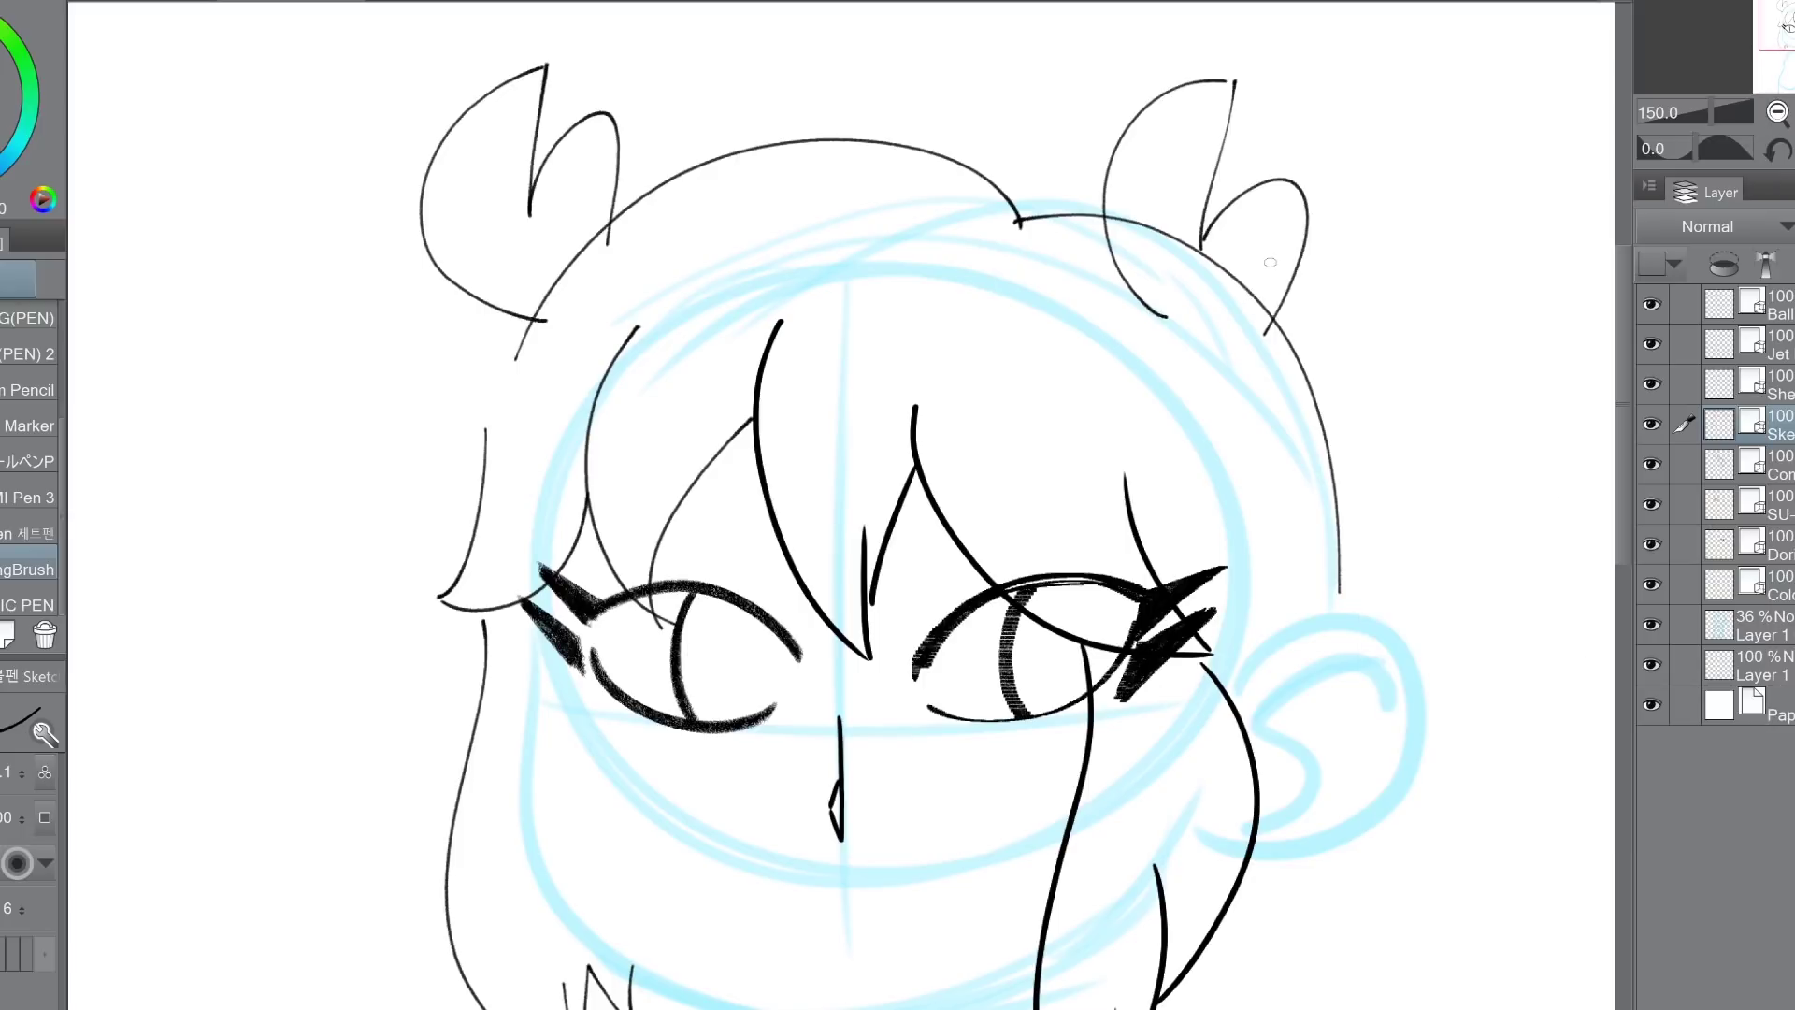
Step: Select the Shepard Marker layer and the Shepard Marker brush
{"action": "mouse_move", "coordinate": [842, 561]}
{"action": "left_mouse_down"}
{"action": "mouse_move", "coordinate": [850, 420]}
{"action": "mouse_move", "coordinate": [818, 503]}
{"action": "left_mouse_up"}
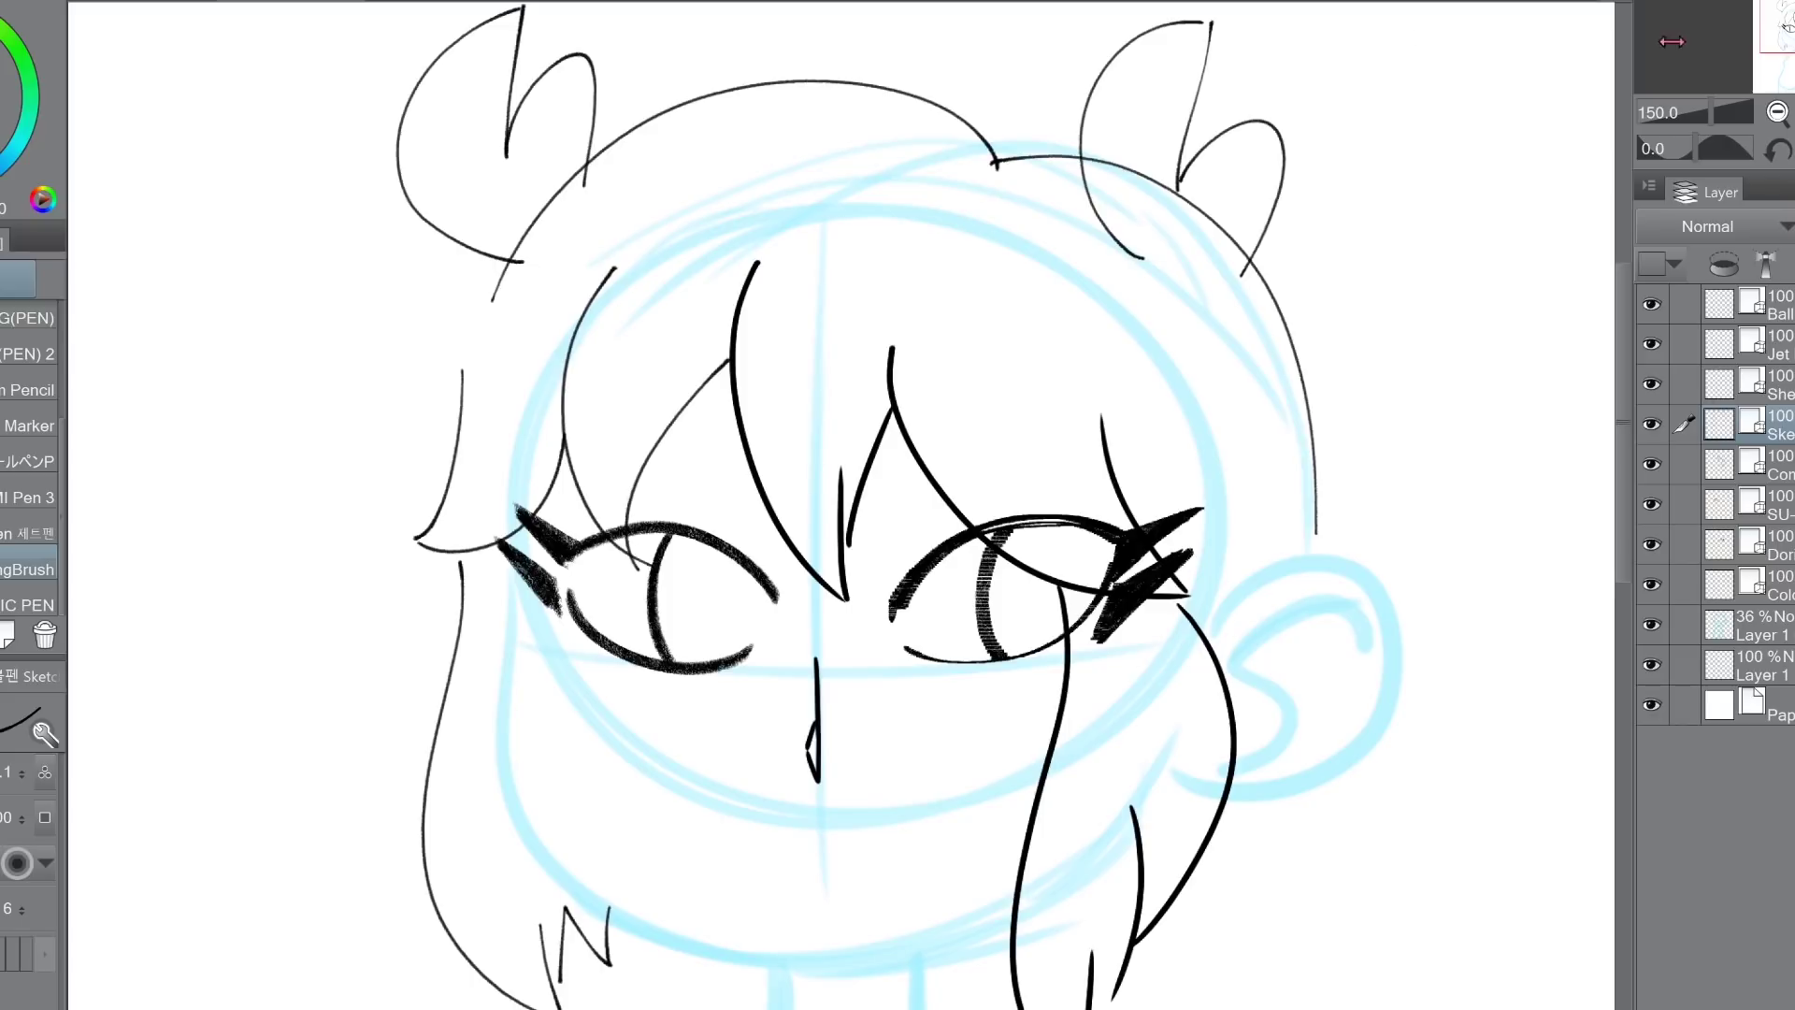
{"action": "key", "text": "ctrl+minus"}
{"action": "scroll", "coordinate": [841, 505], "scroll_direction": "down", "scroll_amount": 3}
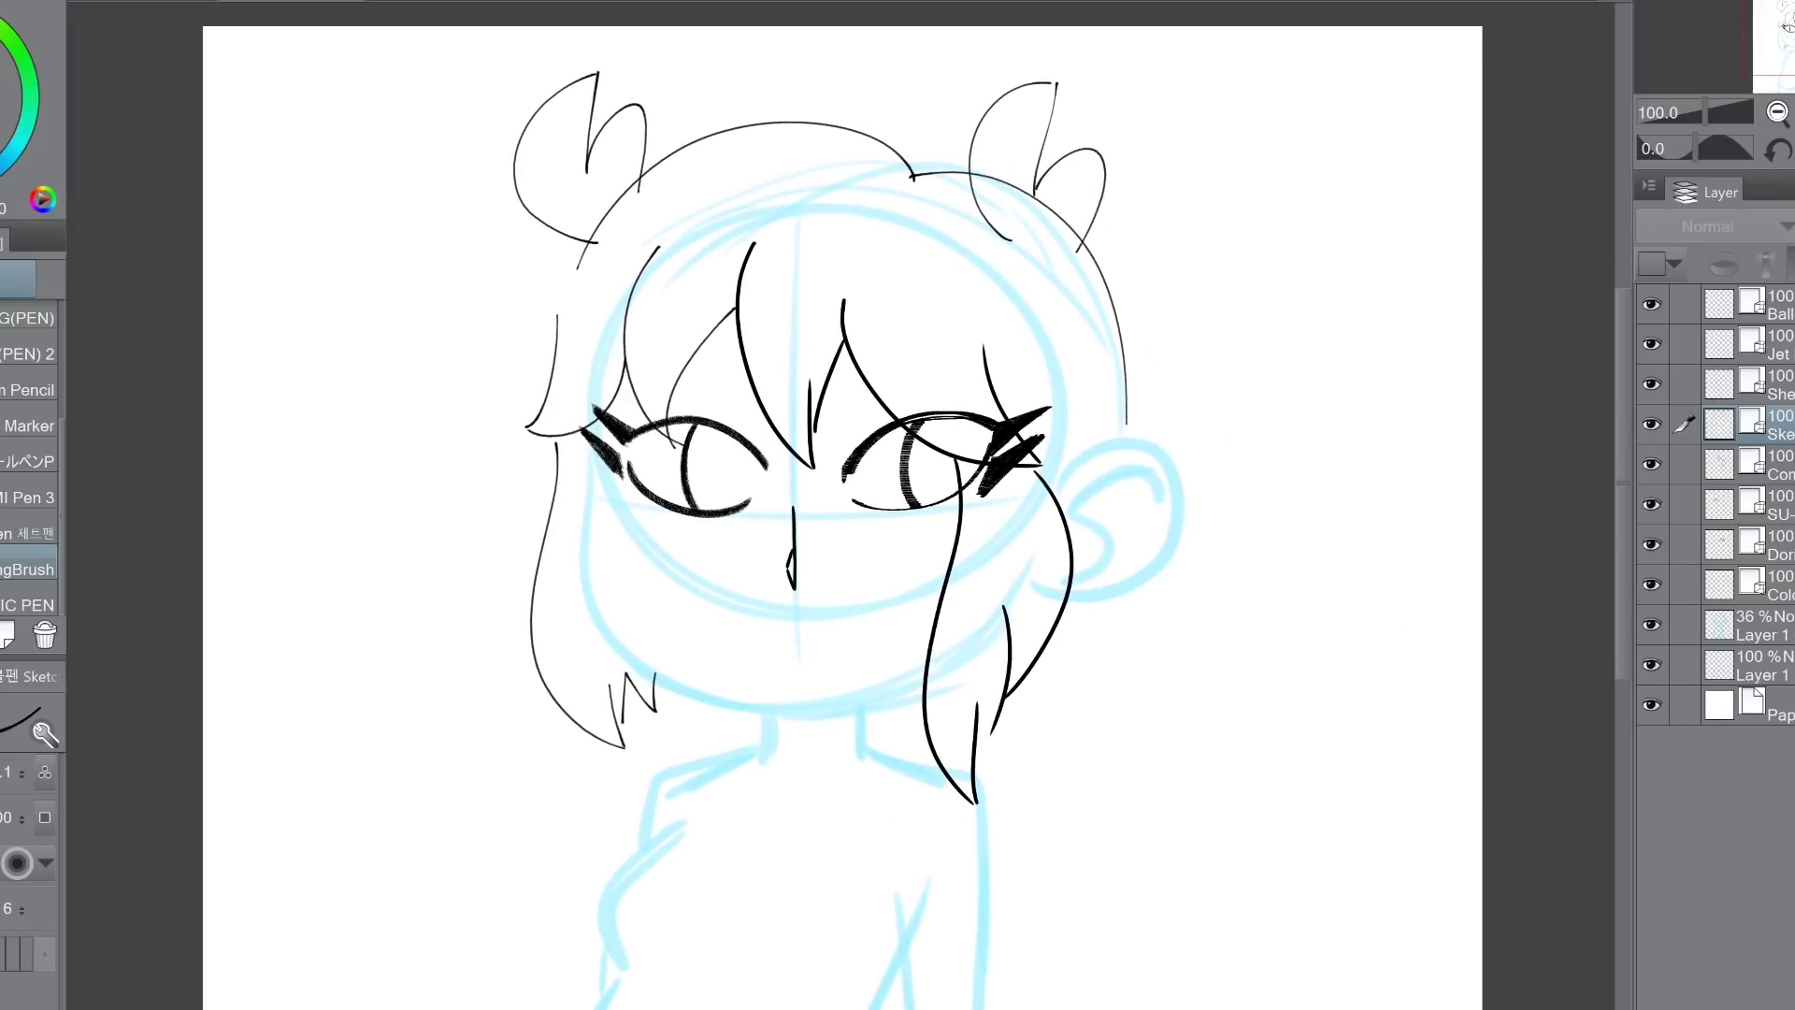
{"action": "left_click", "coordinate": [1779, 384]}
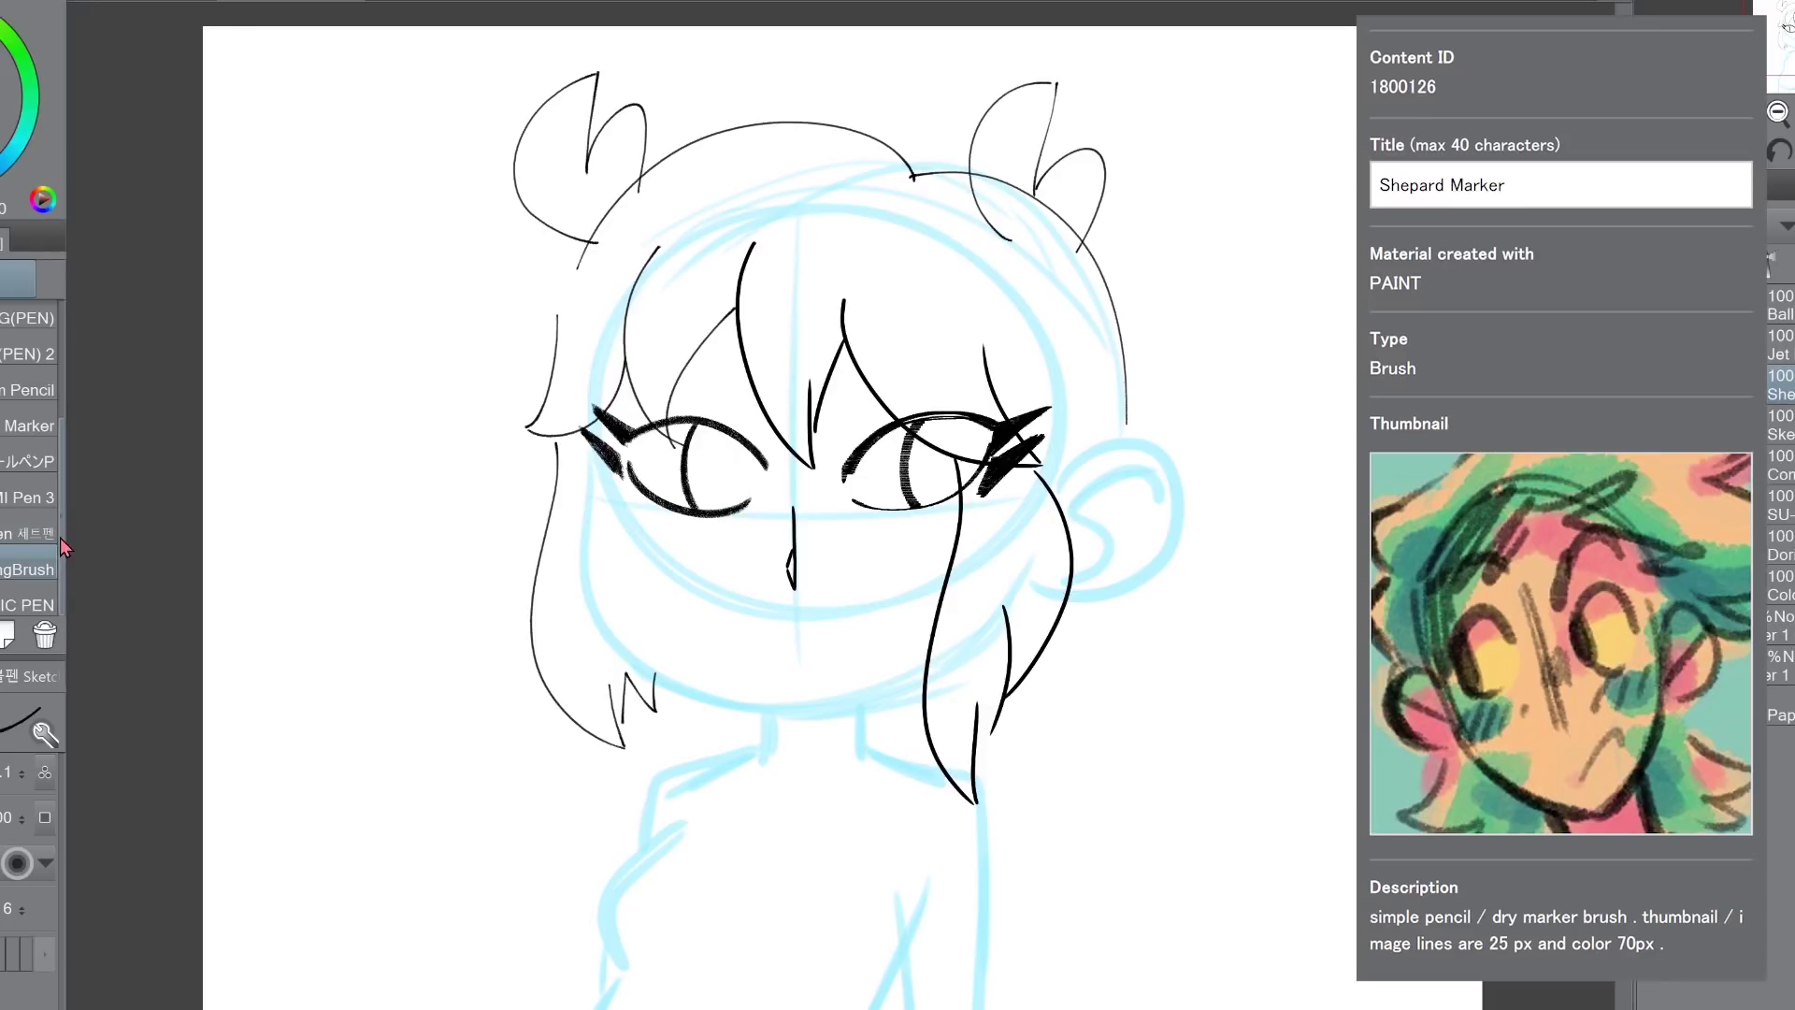
{"action": "left_click", "coordinate": [38, 428]}
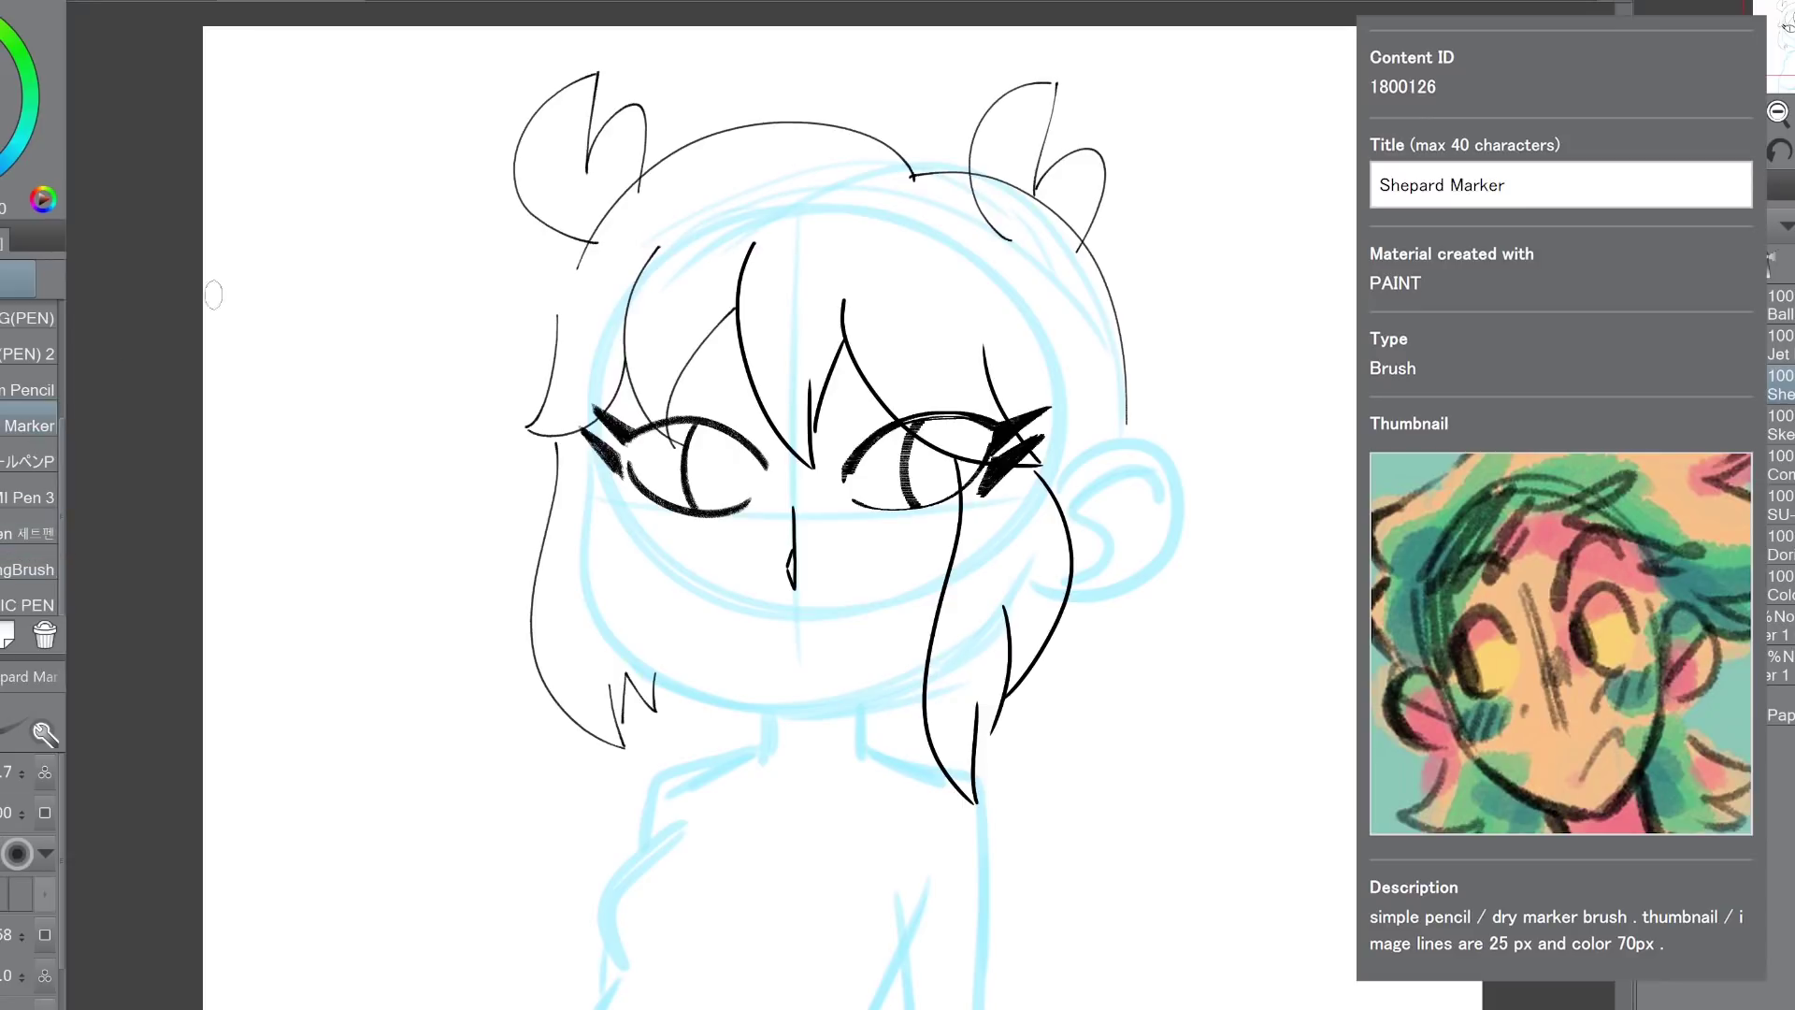
Step: Draw wavy Shepard Marker sample strokes beside the face, handwriting 49 above the thick ones and 19 above the thin one
{"action": "mouse_move", "coordinate": [306, 122]}
{"action": "left_mouse_down"}
{"action": "mouse_move", "coordinate": [307, 366]}
{"action": "mouse_move", "coordinate": [336, 538]}
{"action": "mouse_move", "coordinate": [321, 703]}
{"action": "left_mouse_up"}
{"action": "left_click_drag", "start_coordinate": [349, 168], "coordinate": [366, 391]}
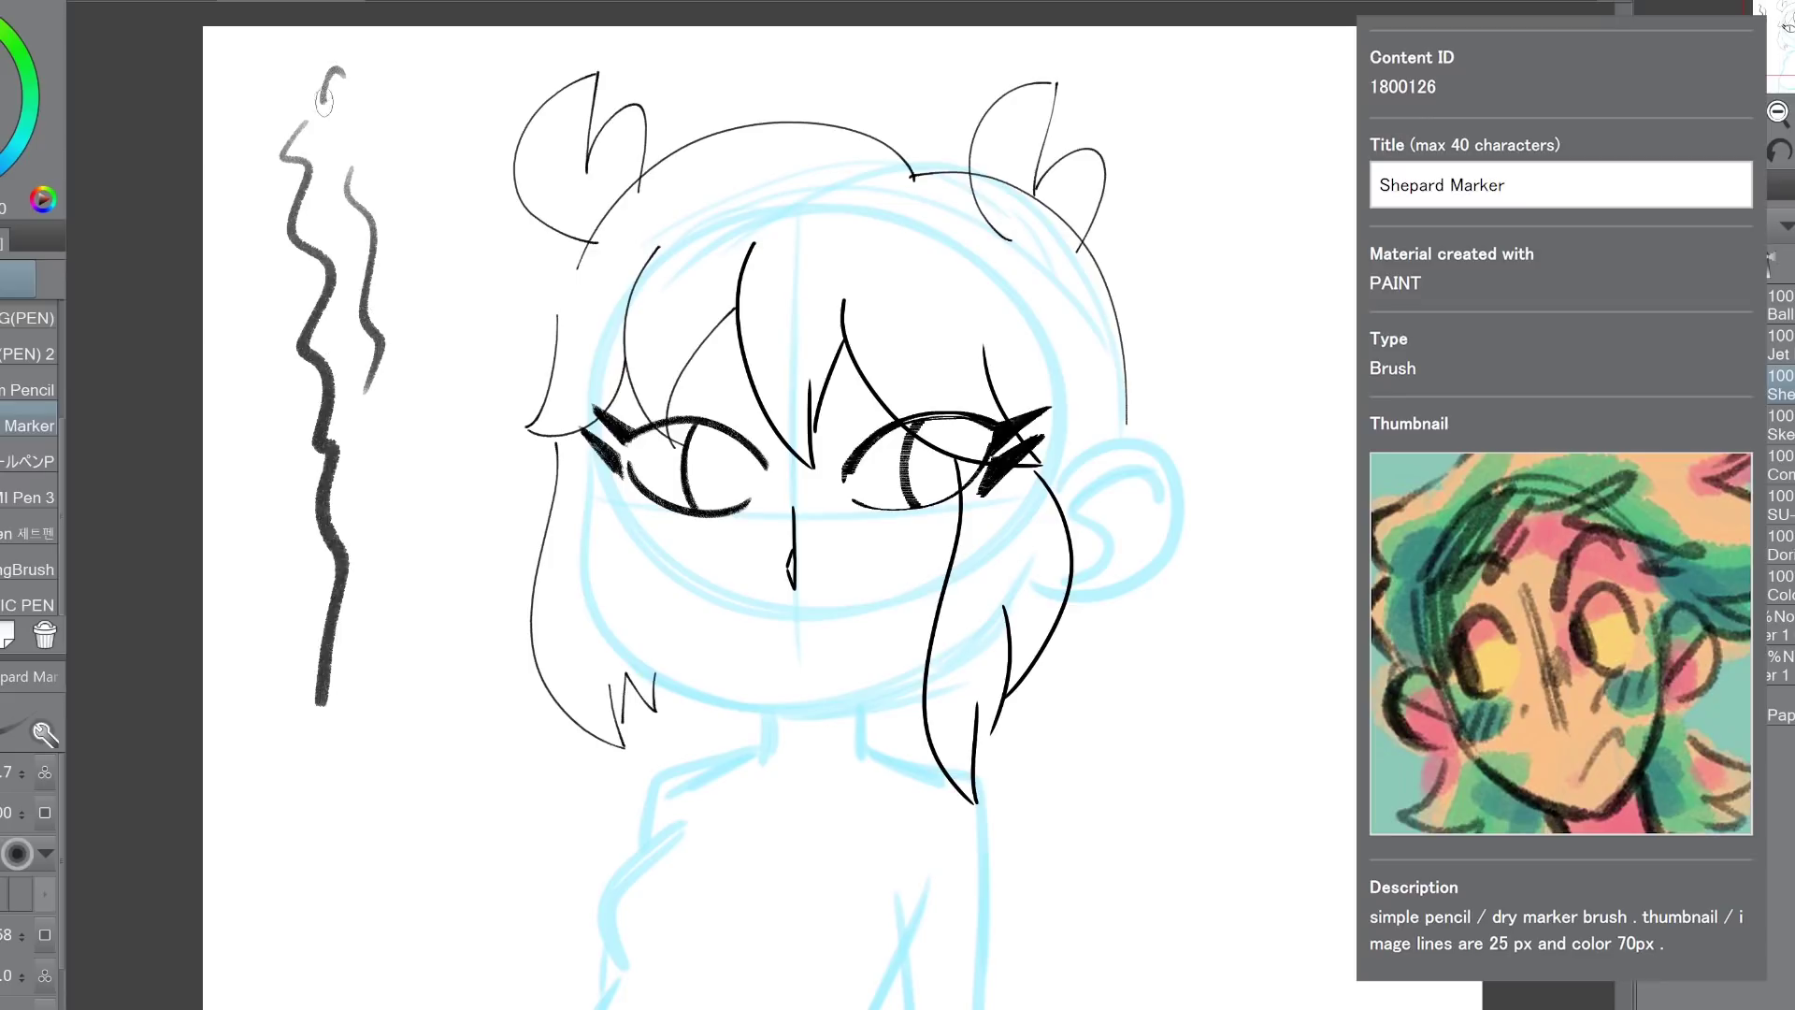
{"action": "mouse_move", "coordinate": [299, 66]}
{"action": "left_mouse_down"}
{"action": "mouse_move", "coordinate": [333, 59]}
{"action": "mouse_move", "coordinate": [334, 120]}
{"action": "left_mouse_up"}
{"action": "mouse_move", "coordinate": [383, 69]}
{"action": "left_mouse_down"}
{"action": "mouse_move", "coordinate": [355, 91]}
{"action": "mouse_move", "coordinate": [390, 116]}
{"action": "left_mouse_up"}
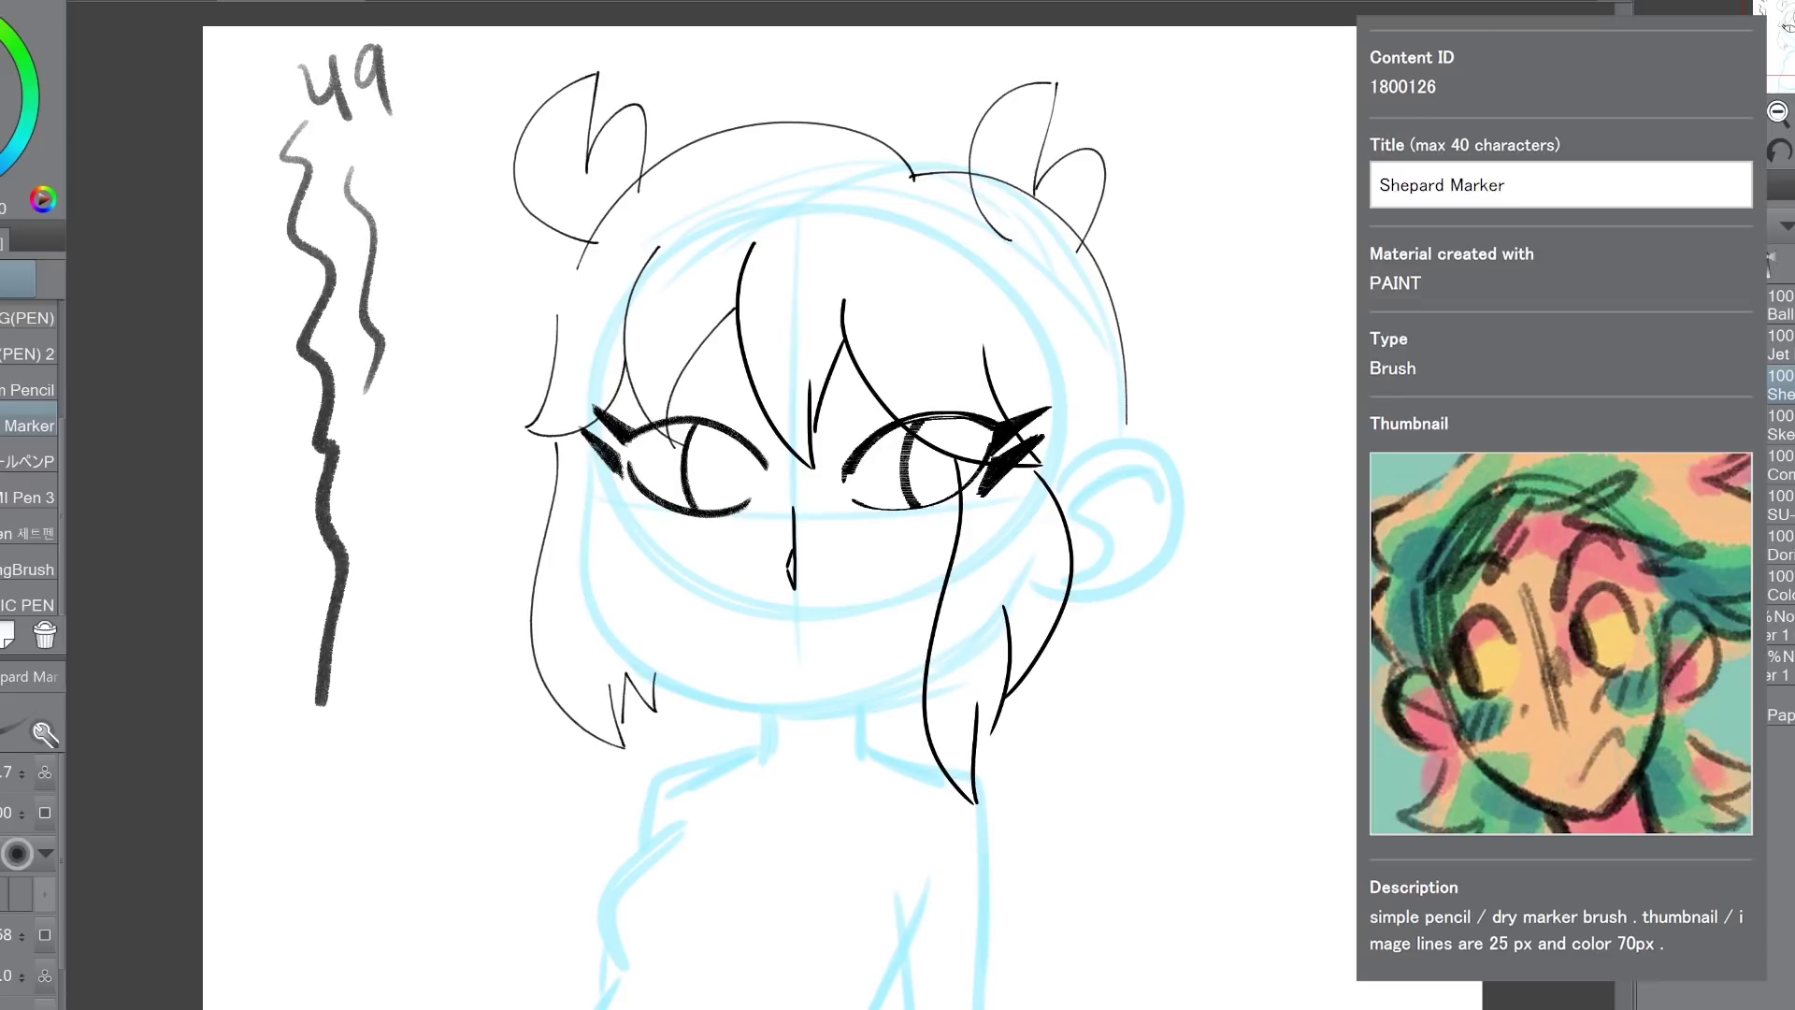
{"action": "mouse_move", "coordinate": [426, 238]}
{"action": "left_mouse_down"}
{"action": "mouse_move", "coordinate": [446, 342]}
{"action": "mouse_move", "coordinate": [423, 528]}
{"action": "left_mouse_up"}
{"action": "mouse_move", "coordinate": [438, 187]}
{"action": "left_mouse_down"}
{"action": "mouse_move", "coordinate": [433, 229]}
{"action": "mouse_move", "coordinate": [474, 237]}
{"action": "left_mouse_up"}
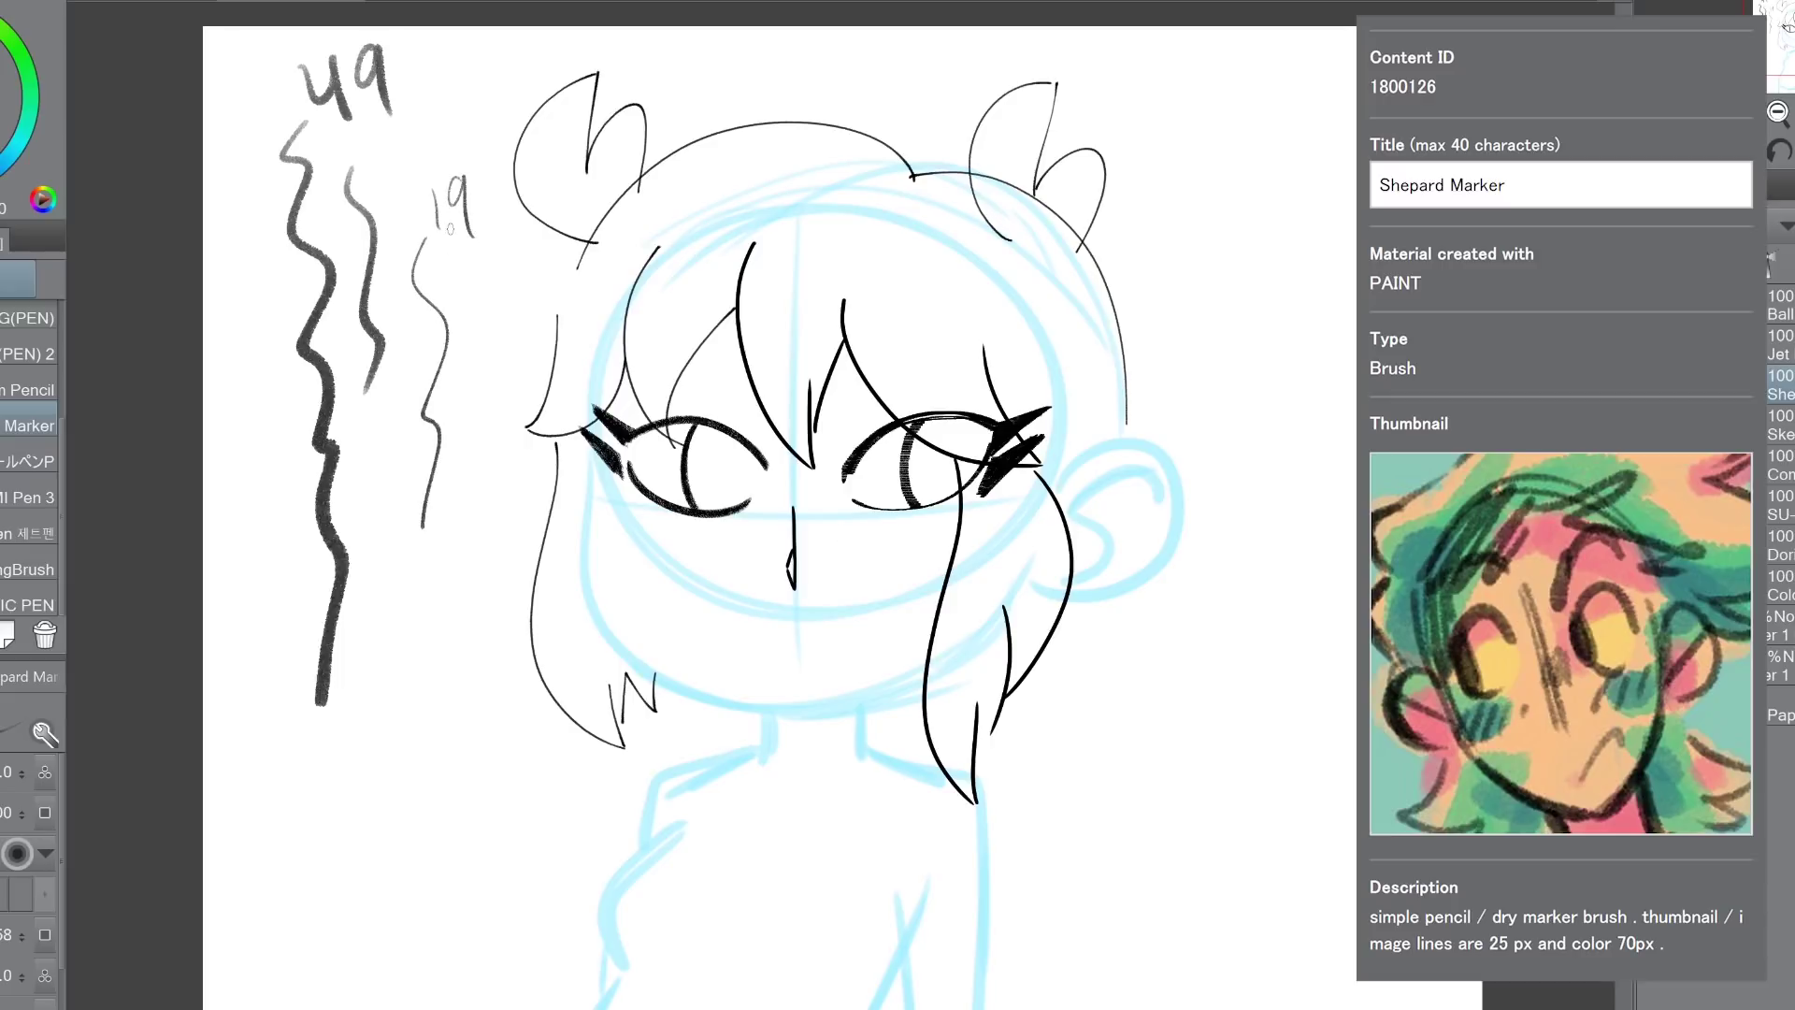
Step: Undo all the Shepard Marker sample strokes and their handwritten labels
{"action": "key", "text": "ctrl+plus"}
{"action": "left_click_drag", "start_coordinate": [748, 467], "coordinate": [836, 484]}
{"action": "key", "text": "ctrl+z"}
{"action": "key", "text": "ctrl+z"}
{"action": "key", "text": "ctrl+z"}
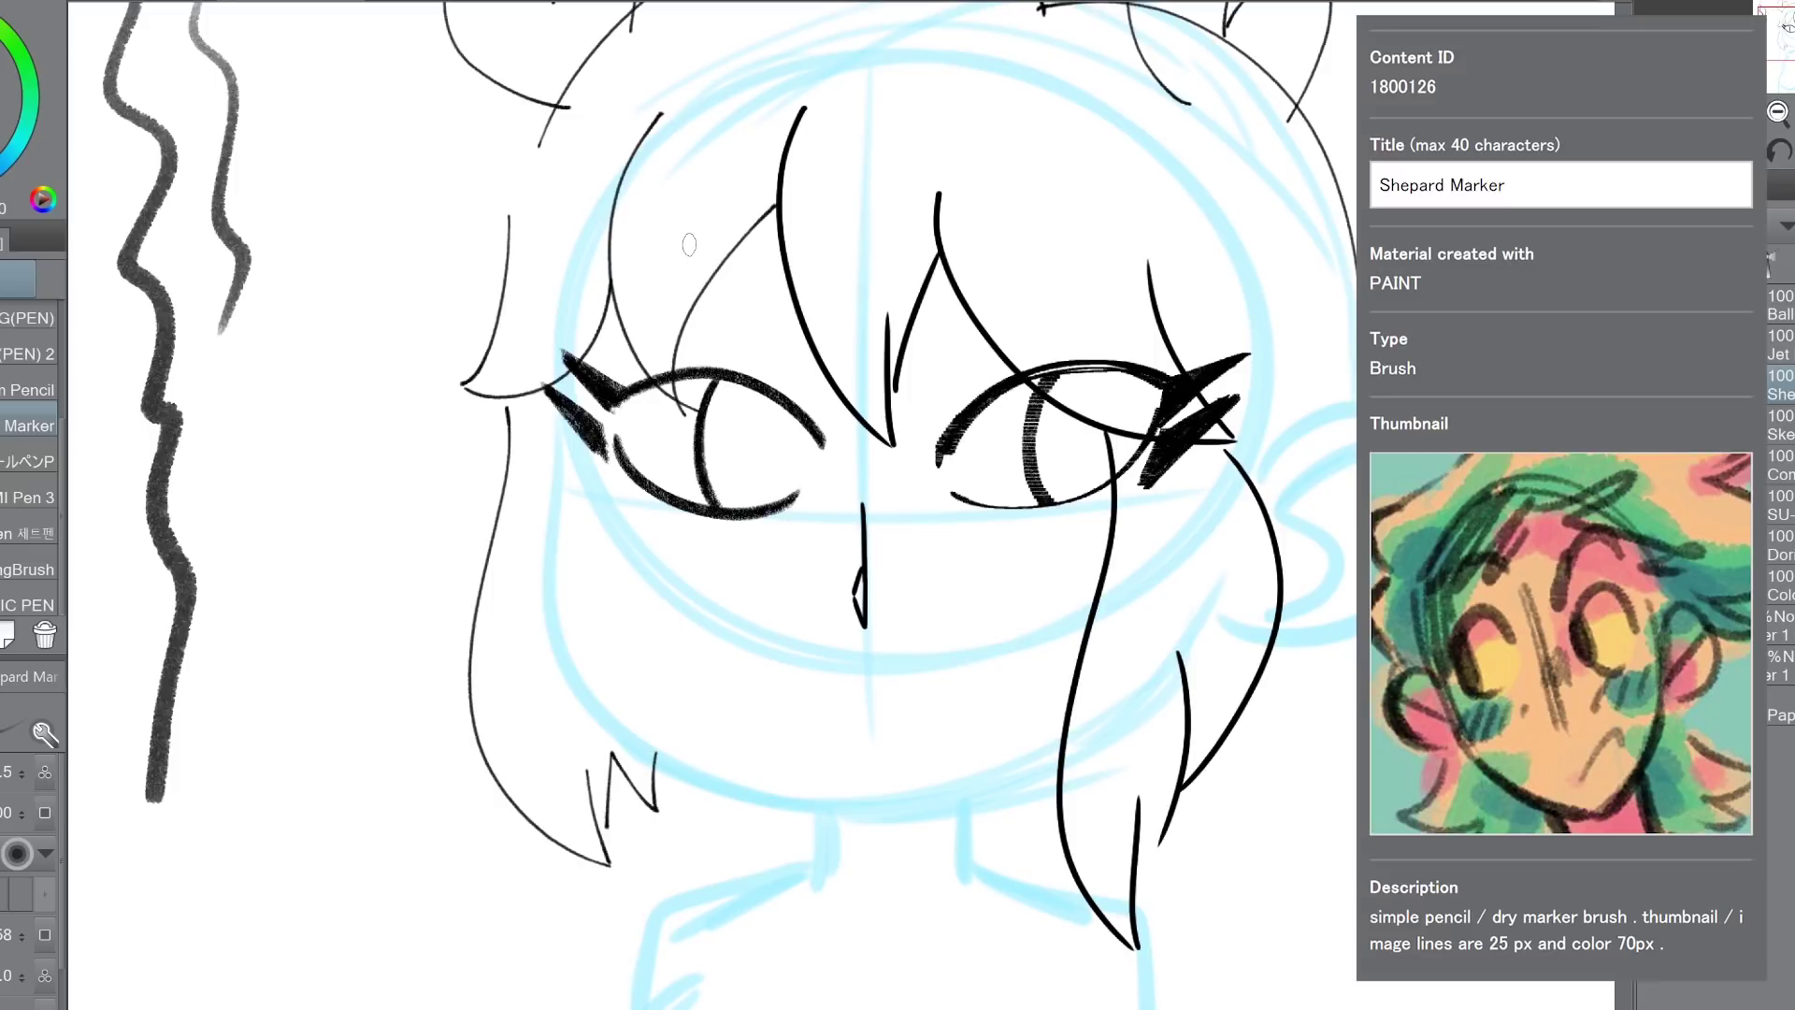
{"action": "key", "text": "ctrl+z"}
{"action": "key", "text": "ctrl+z"}
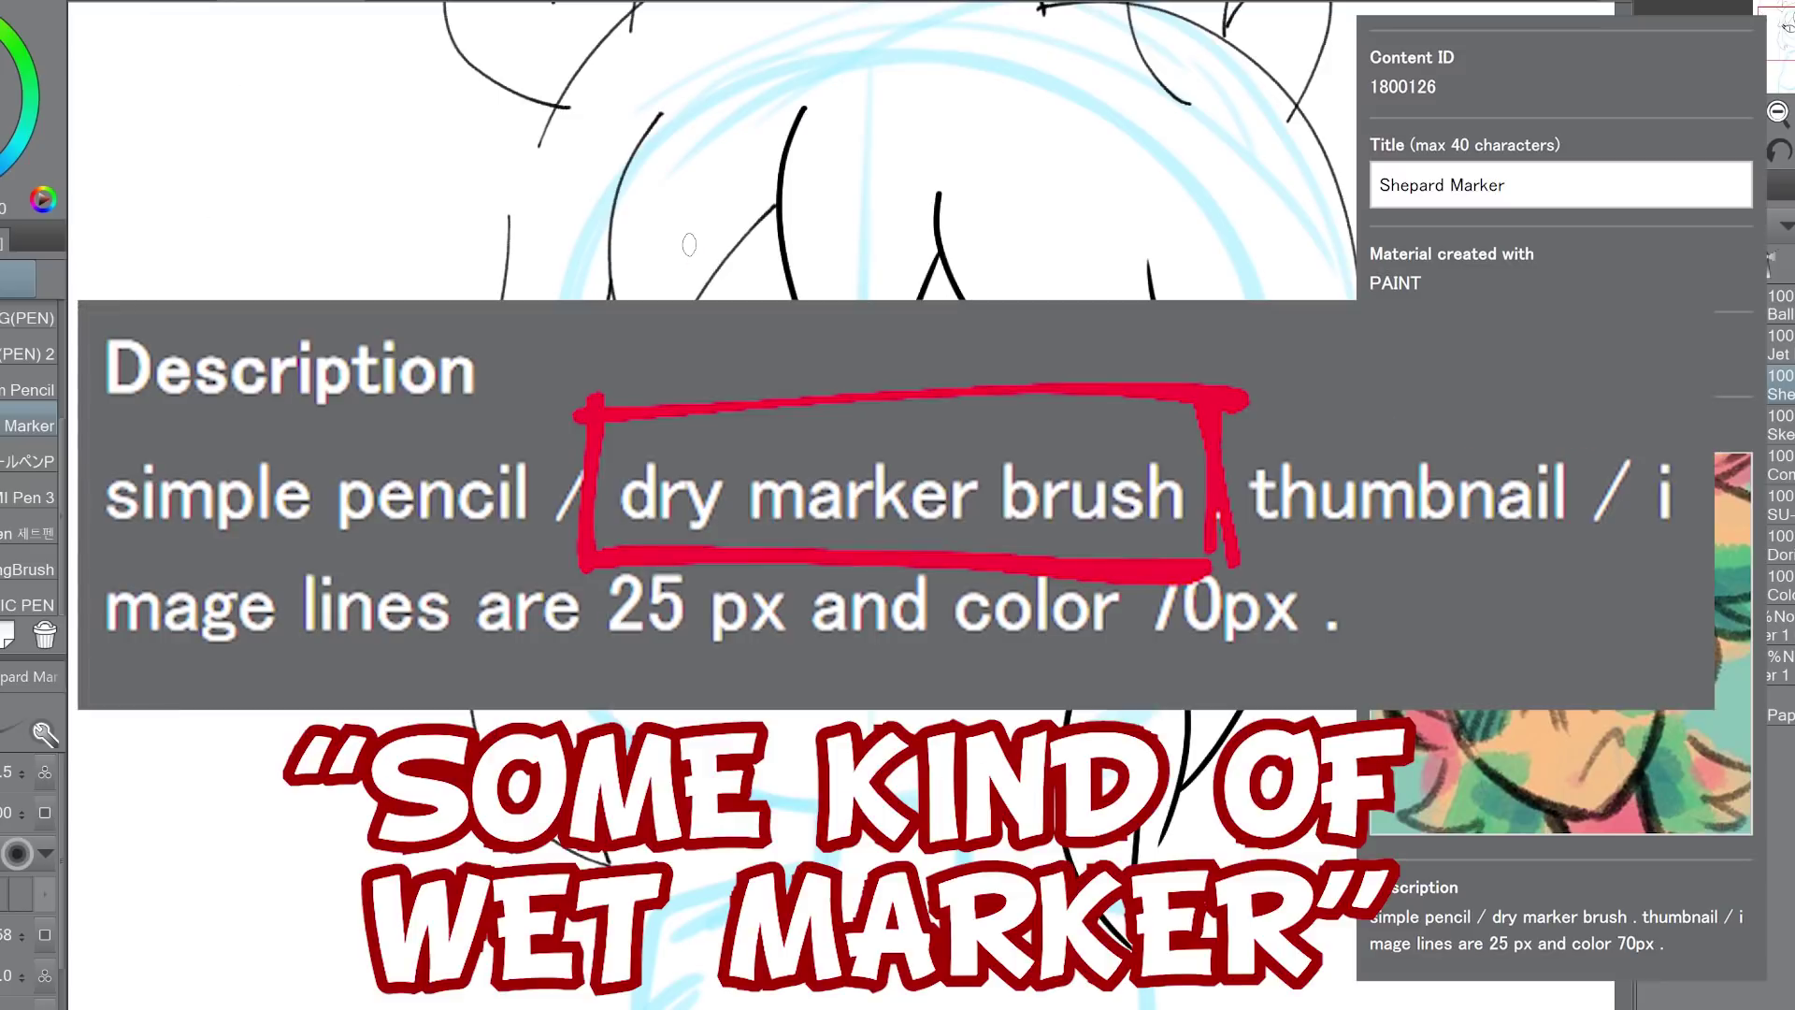
Step: Draw an outward-flicking tuft of hair below the left ear with the Shepard Marker brush
{"action": "left_click_drag", "start_coordinate": [733, 97], "coordinate": [757, 191]}
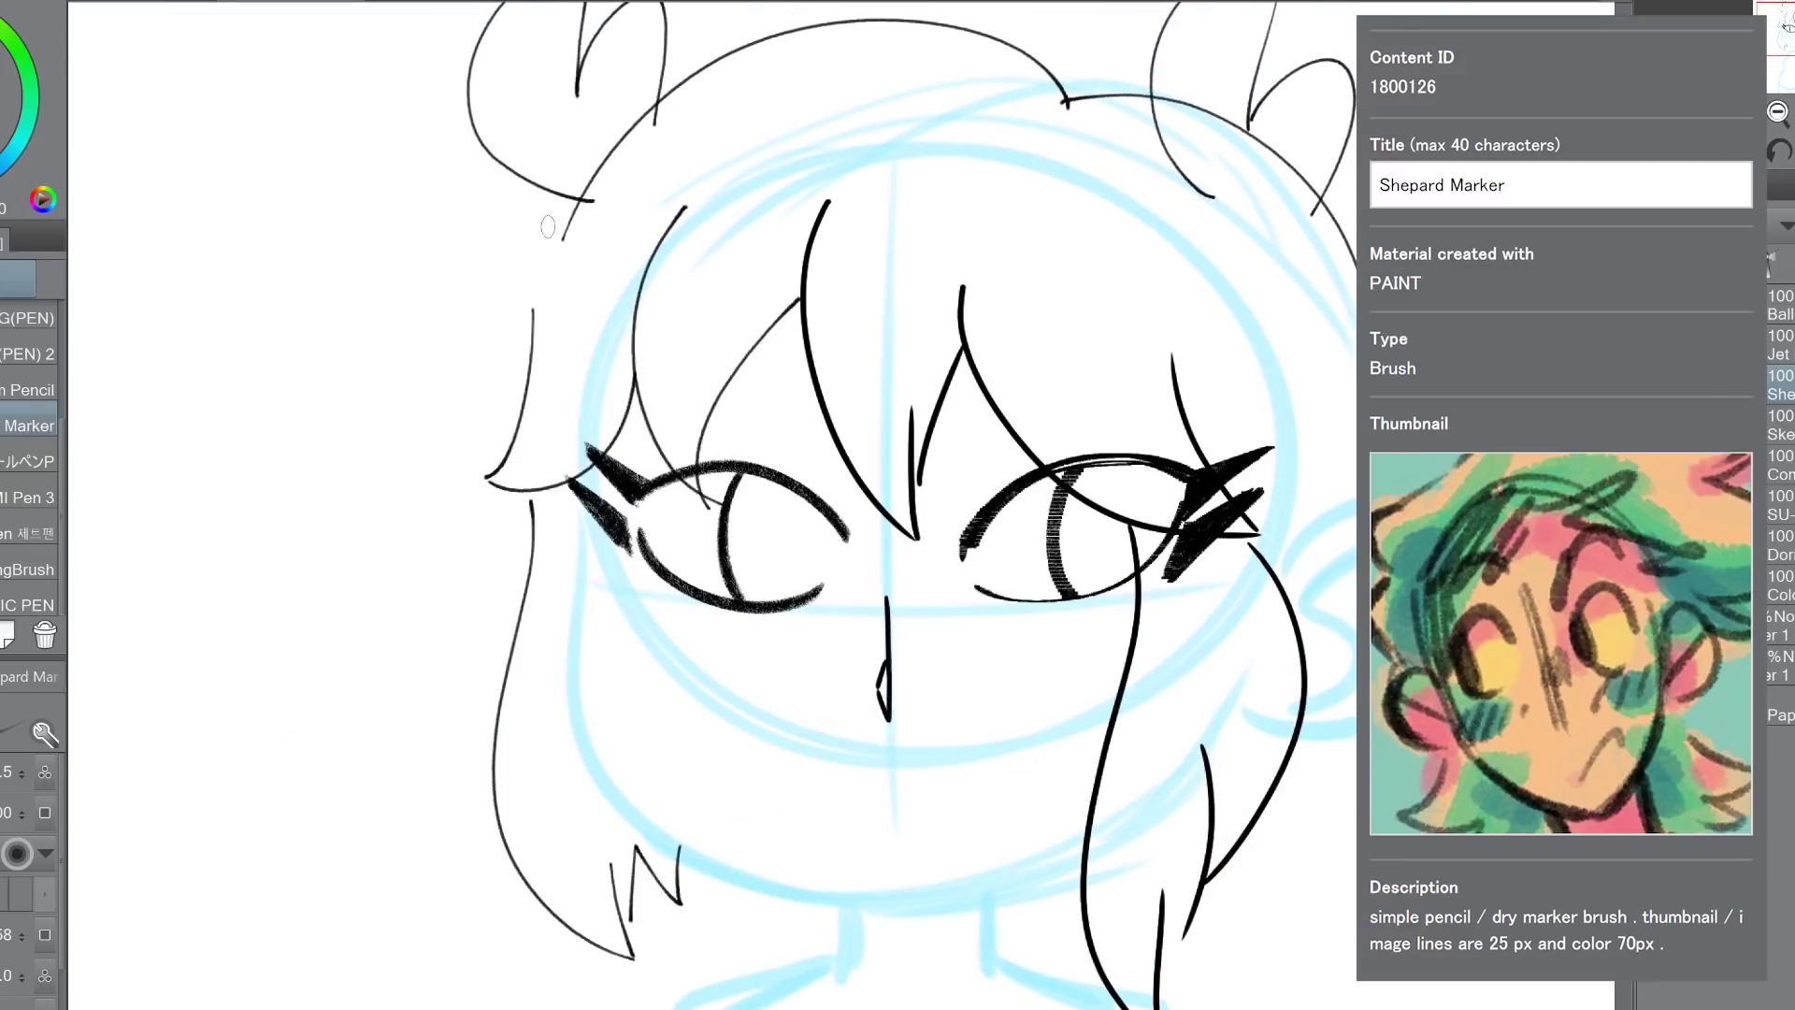
{"action": "mouse_move", "coordinate": [548, 226]}
{"action": "left_mouse_down"}
{"action": "mouse_move", "coordinate": [446, 297]}
{"action": "mouse_move", "coordinate": [388, 258]}
{"action": "mouse_move", "coordinate": [393, 294]}
{"action": "mouse_move", "coordinate": [519, 353]}
{"action": "left_mouse_up"}
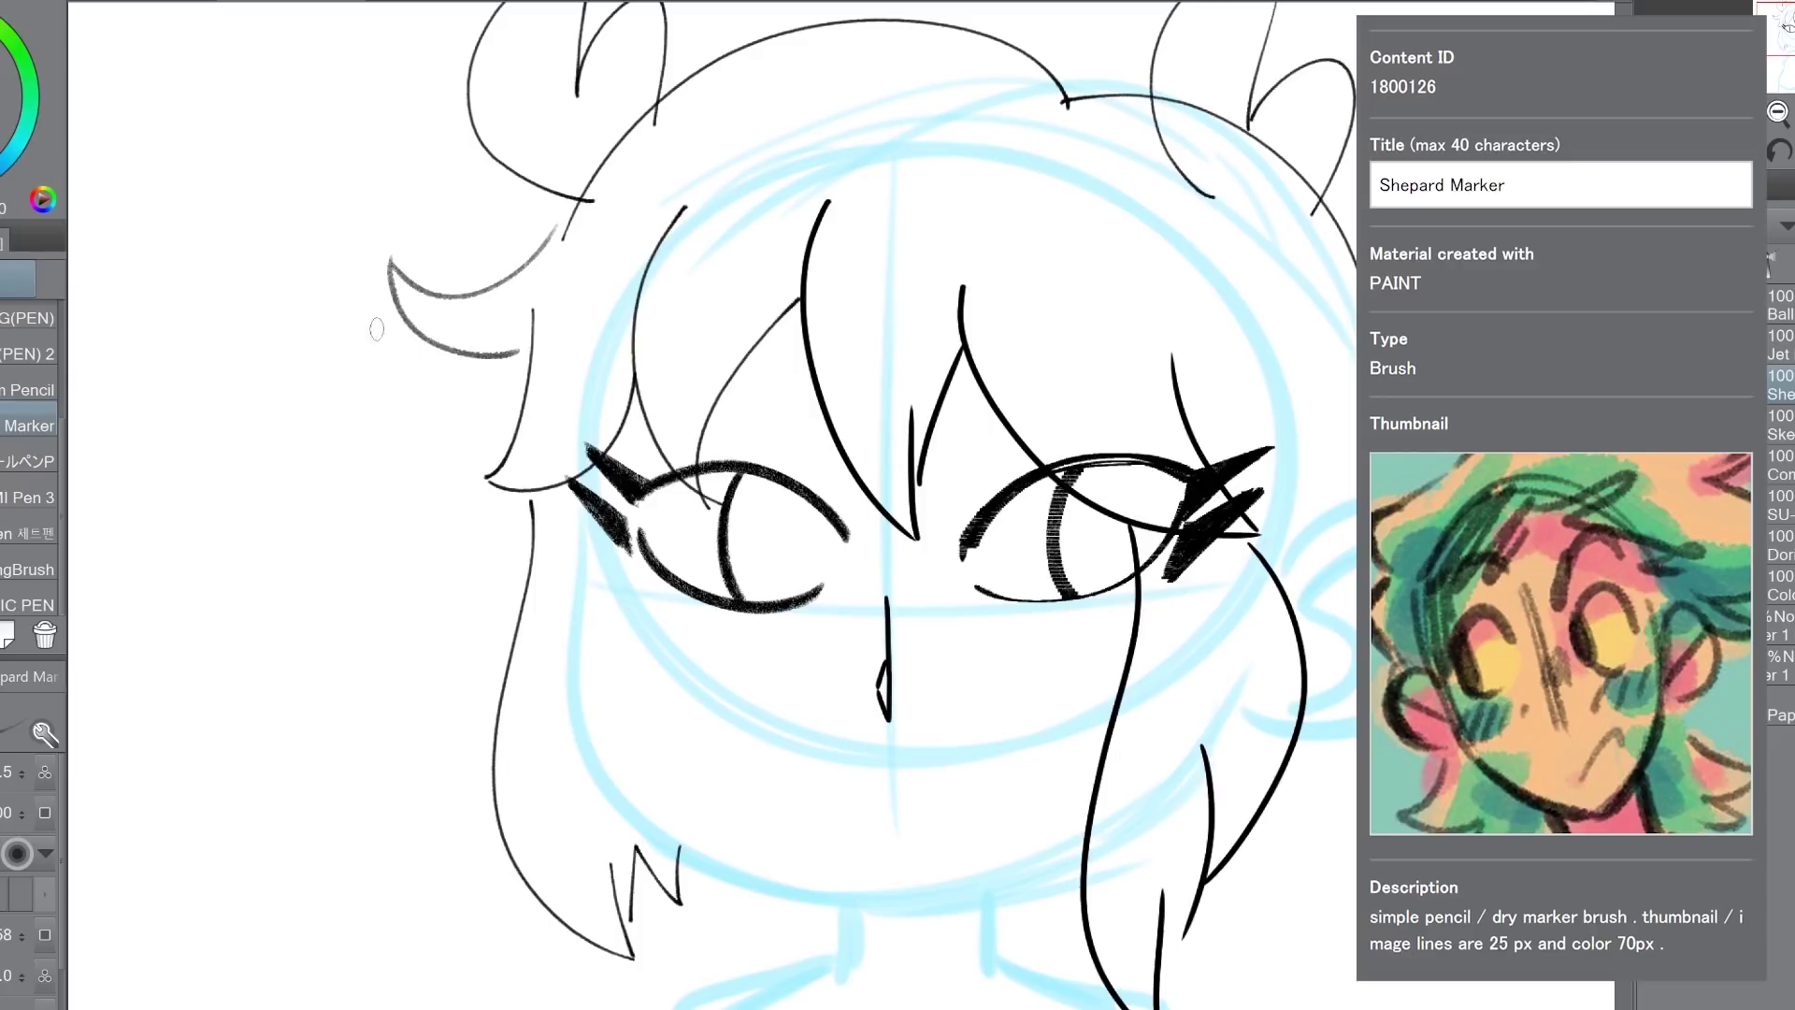
Step: Try several long vertical Shepard Marker strokes of varying pressure beside the hair, and undo them
{"action": "mouse_move", "coordinate": [350, 290]}
{"action": "left_mouse_down"}
{"action": "mouse_move", "coordinate": [351, 496]}
{"action": "mouse_move", "coordinate": [318, 679]}
{"action": "mouse_move", "coordinate": [344, 862]}
{"action": "left_mouse_up"}
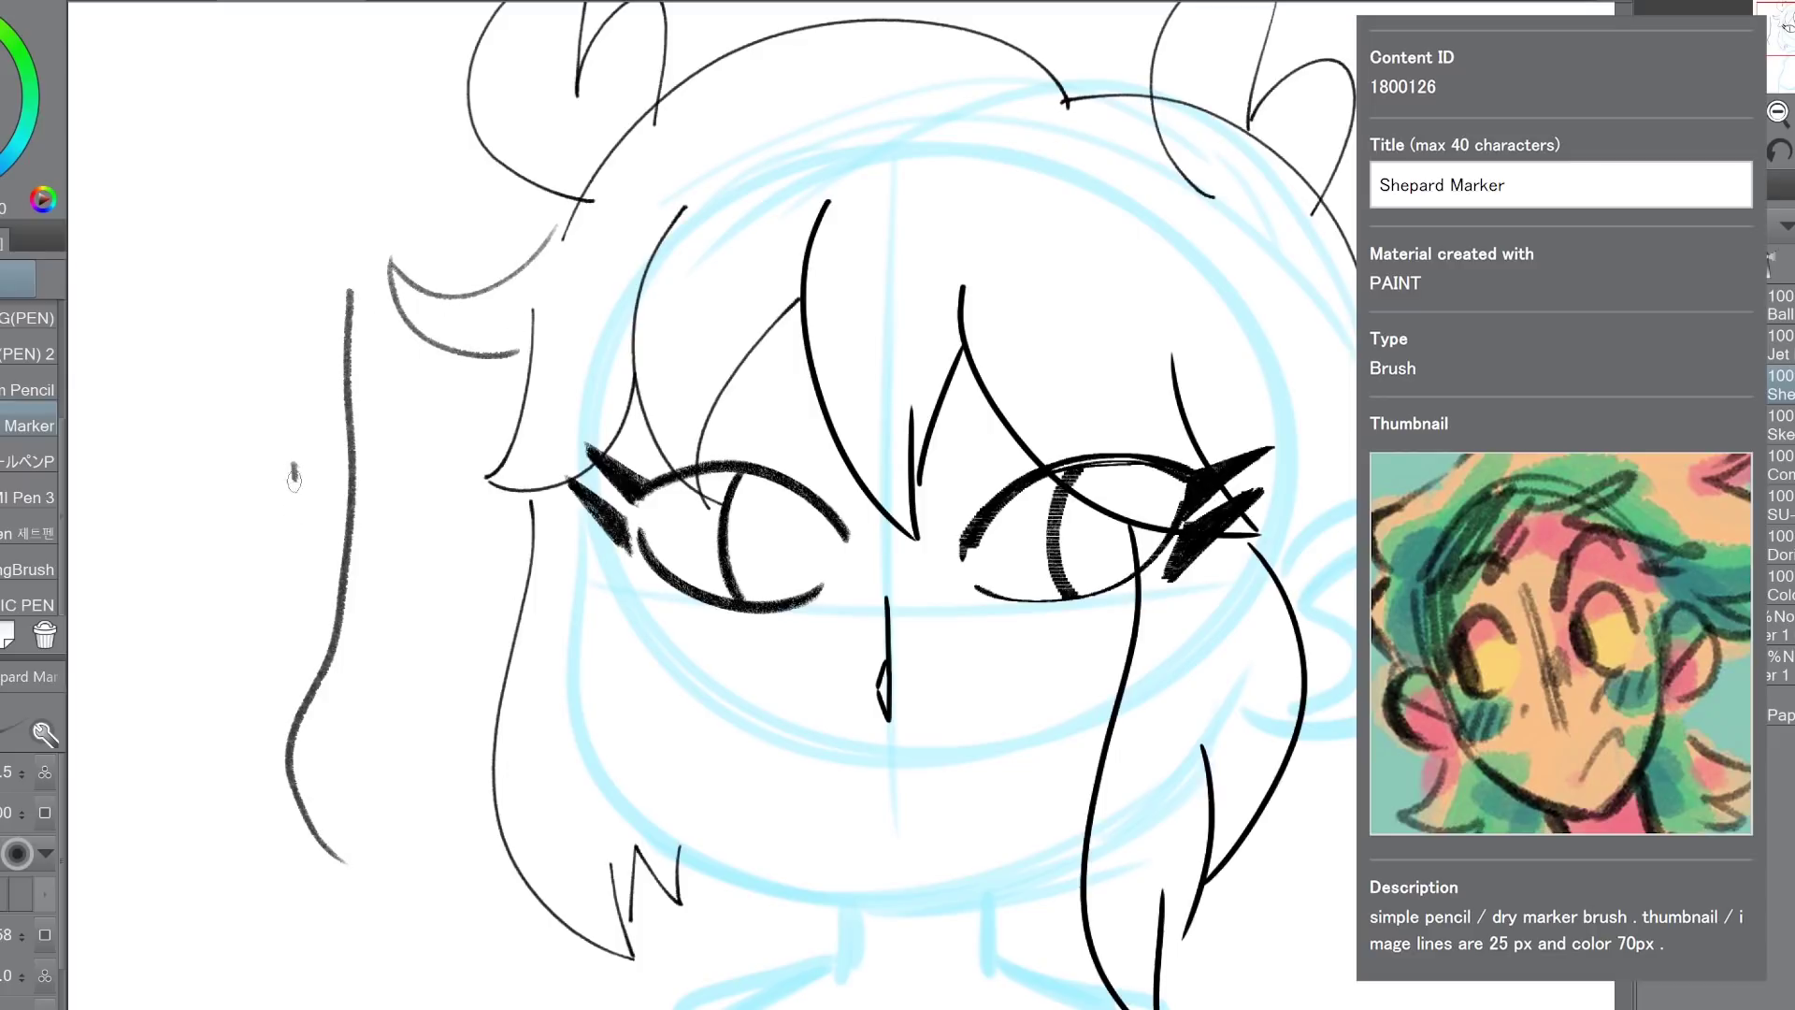
{"action": "left_click_drag", "start_coordinate": [294, 476], "coordinate": [219, 809]}
{"action": "left_click_drag", "start_coordinate": [247, 300], "coordinate": [213, 578]}
{"action": "left_click_drag", "start_coordinate": [253, 387], "coordinate": [231, 621]}
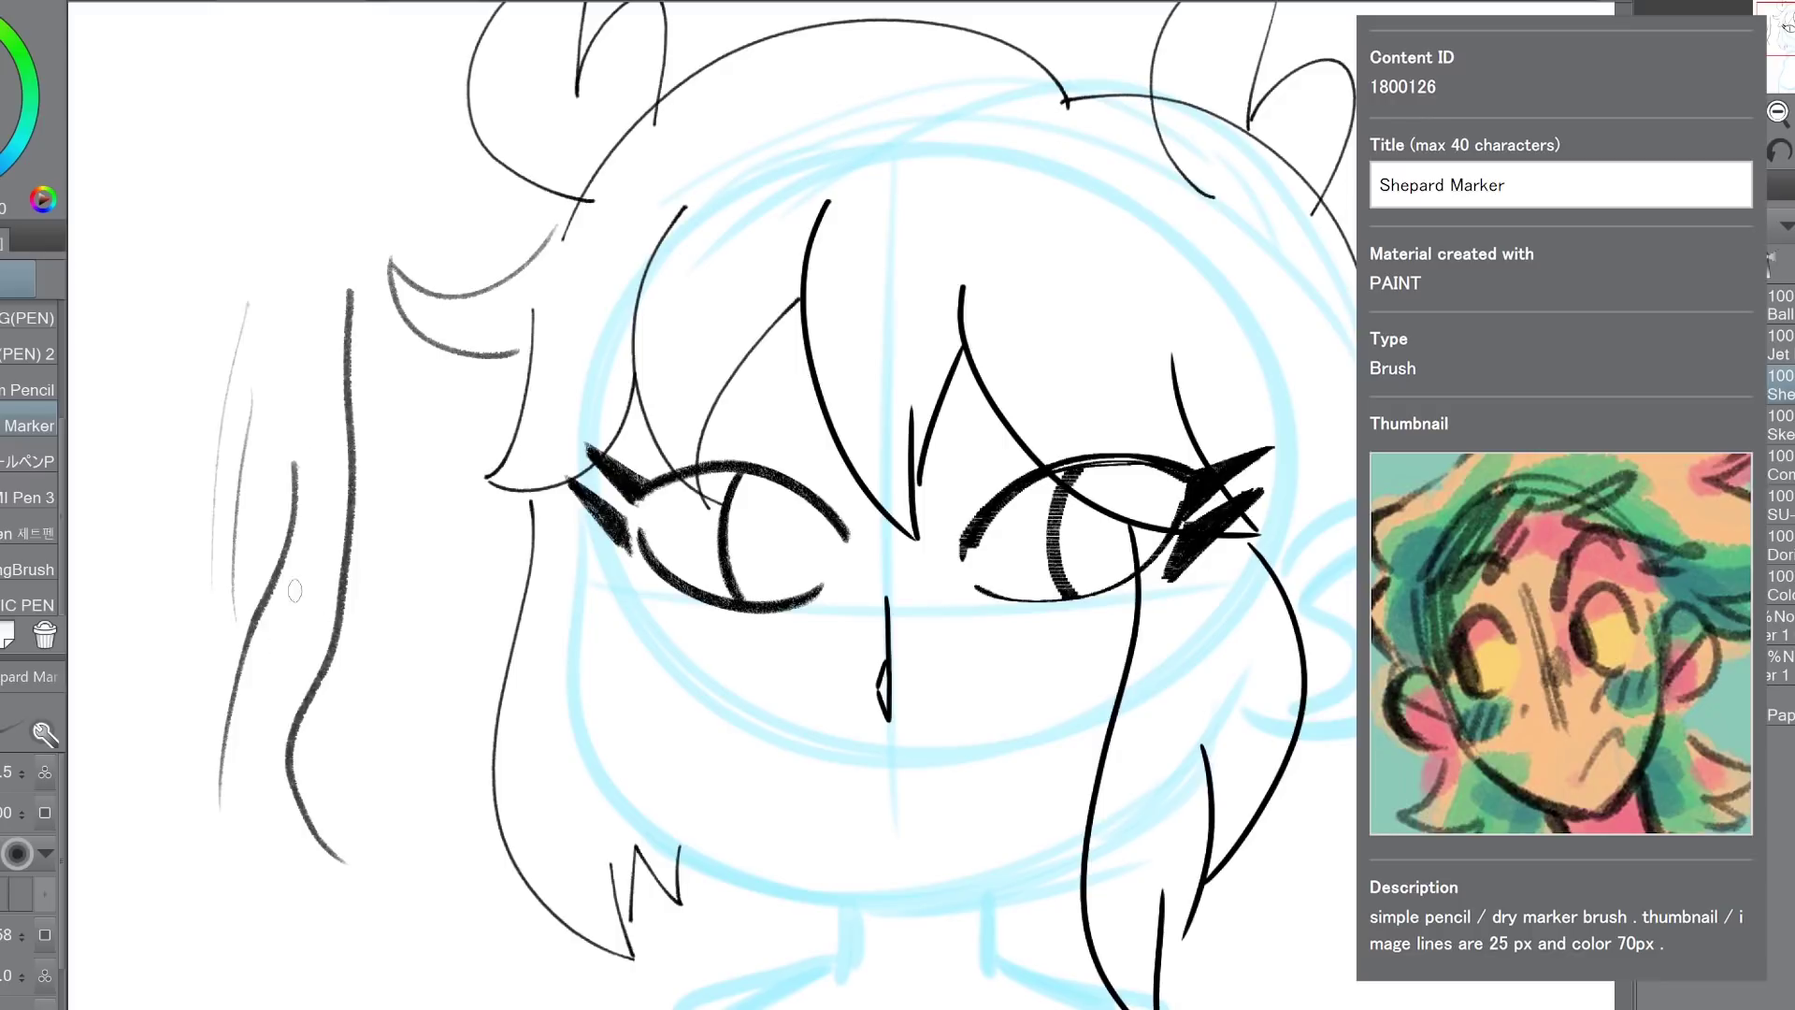
{"action": "key", "text": "ctrl+z"}
{"action": "key", "text": "ctrl+z"}
{"action": "key", "text": "ctrl+z"}
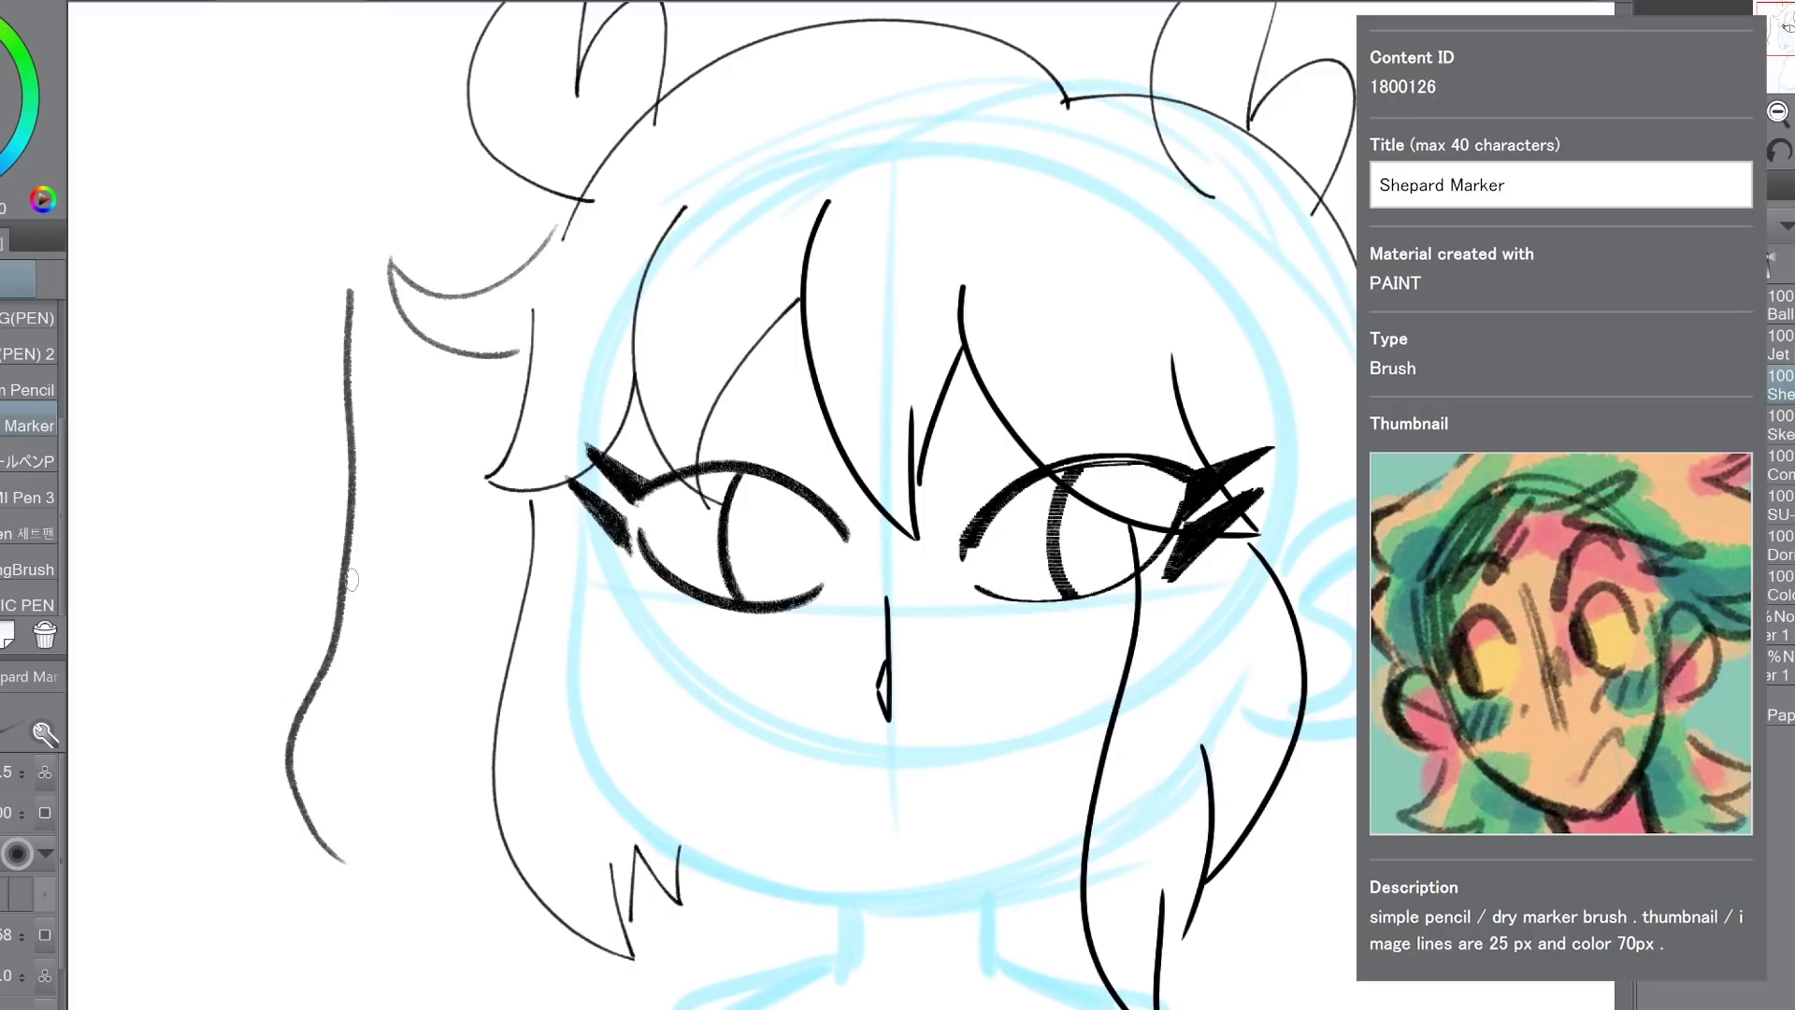
{"action": "key", "text": "ctrl+z"}
Step: Redraw the lower edge of the flicked hair tuft as a wider, lighter curve
{"action": "key", "text": "ctrl+z"}
{"action": "mouse_move", "coordinate": [390, 263]}
{"action": "left_mouse_down"}
{"action": "mouse_move", "coordinate": [409, 354]}
{"action": "mouse_move", "coordinate": [494, 395]}
{"action": "left_mouse_up"}
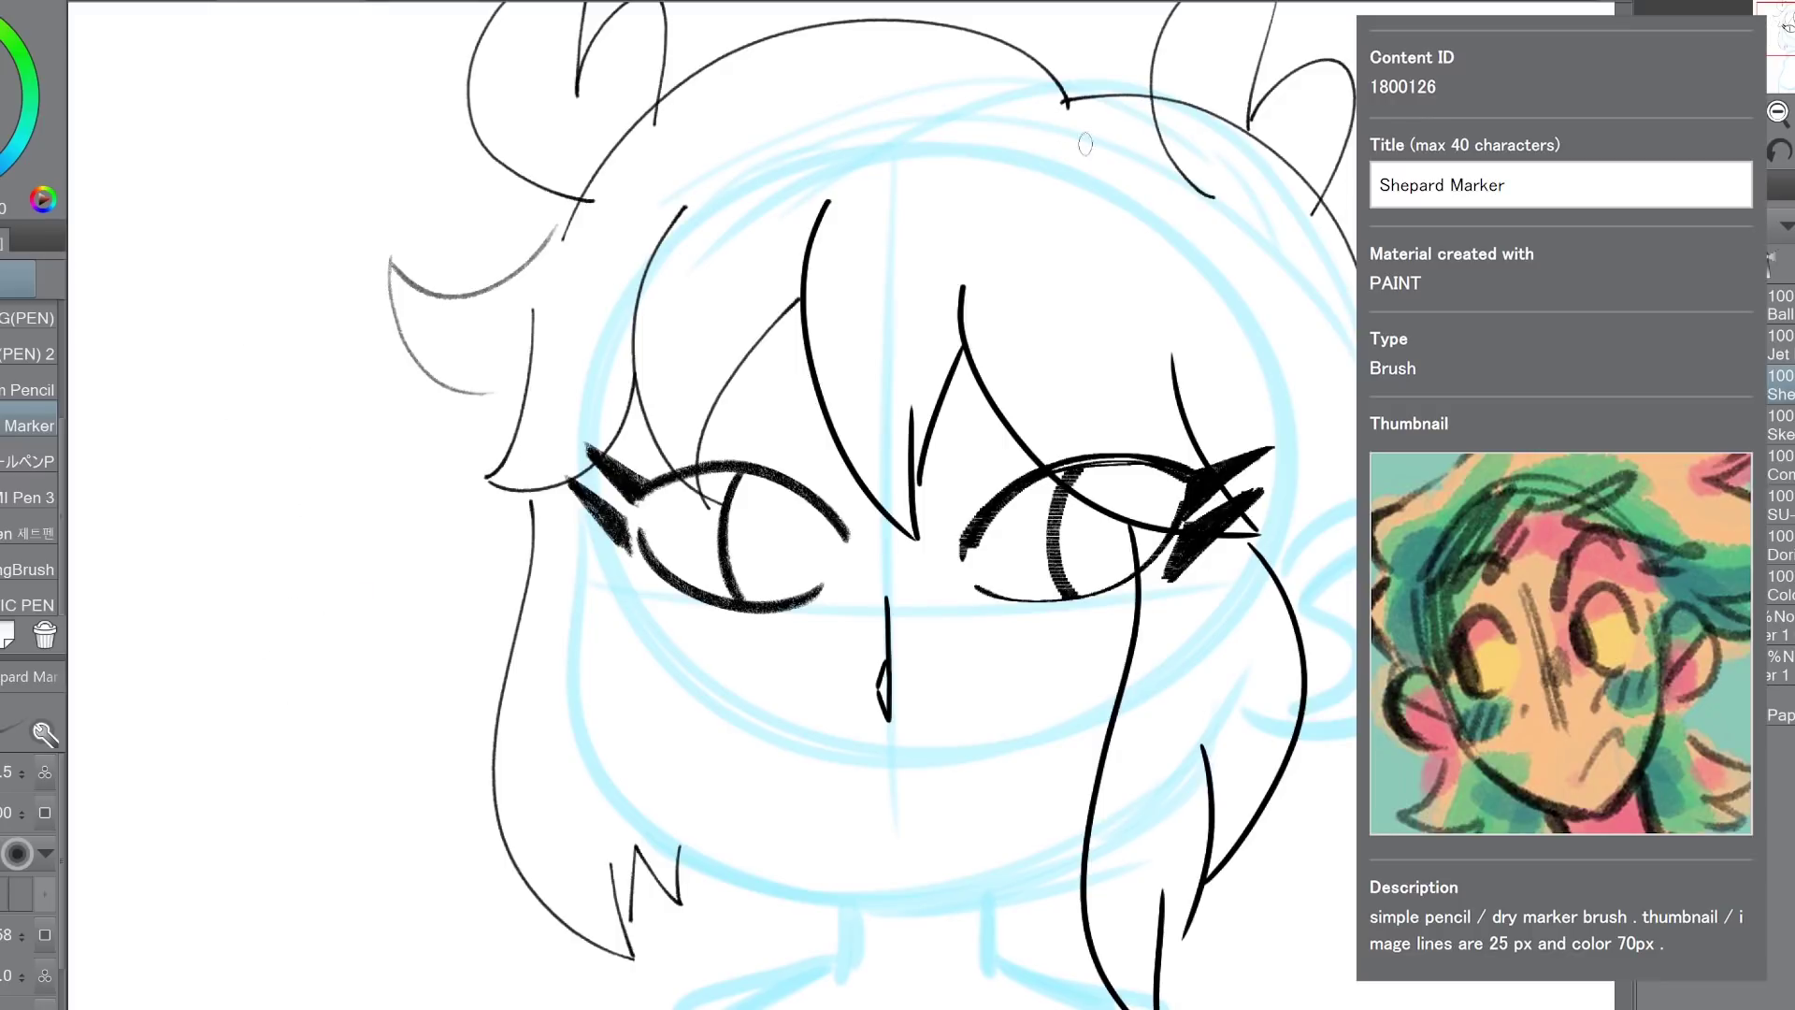
{"action": "left_click_drag", "start_coordinate": [711, 598], "coordinate": [805, 410]}
{"action": "key", "text": "ctrl+z"}
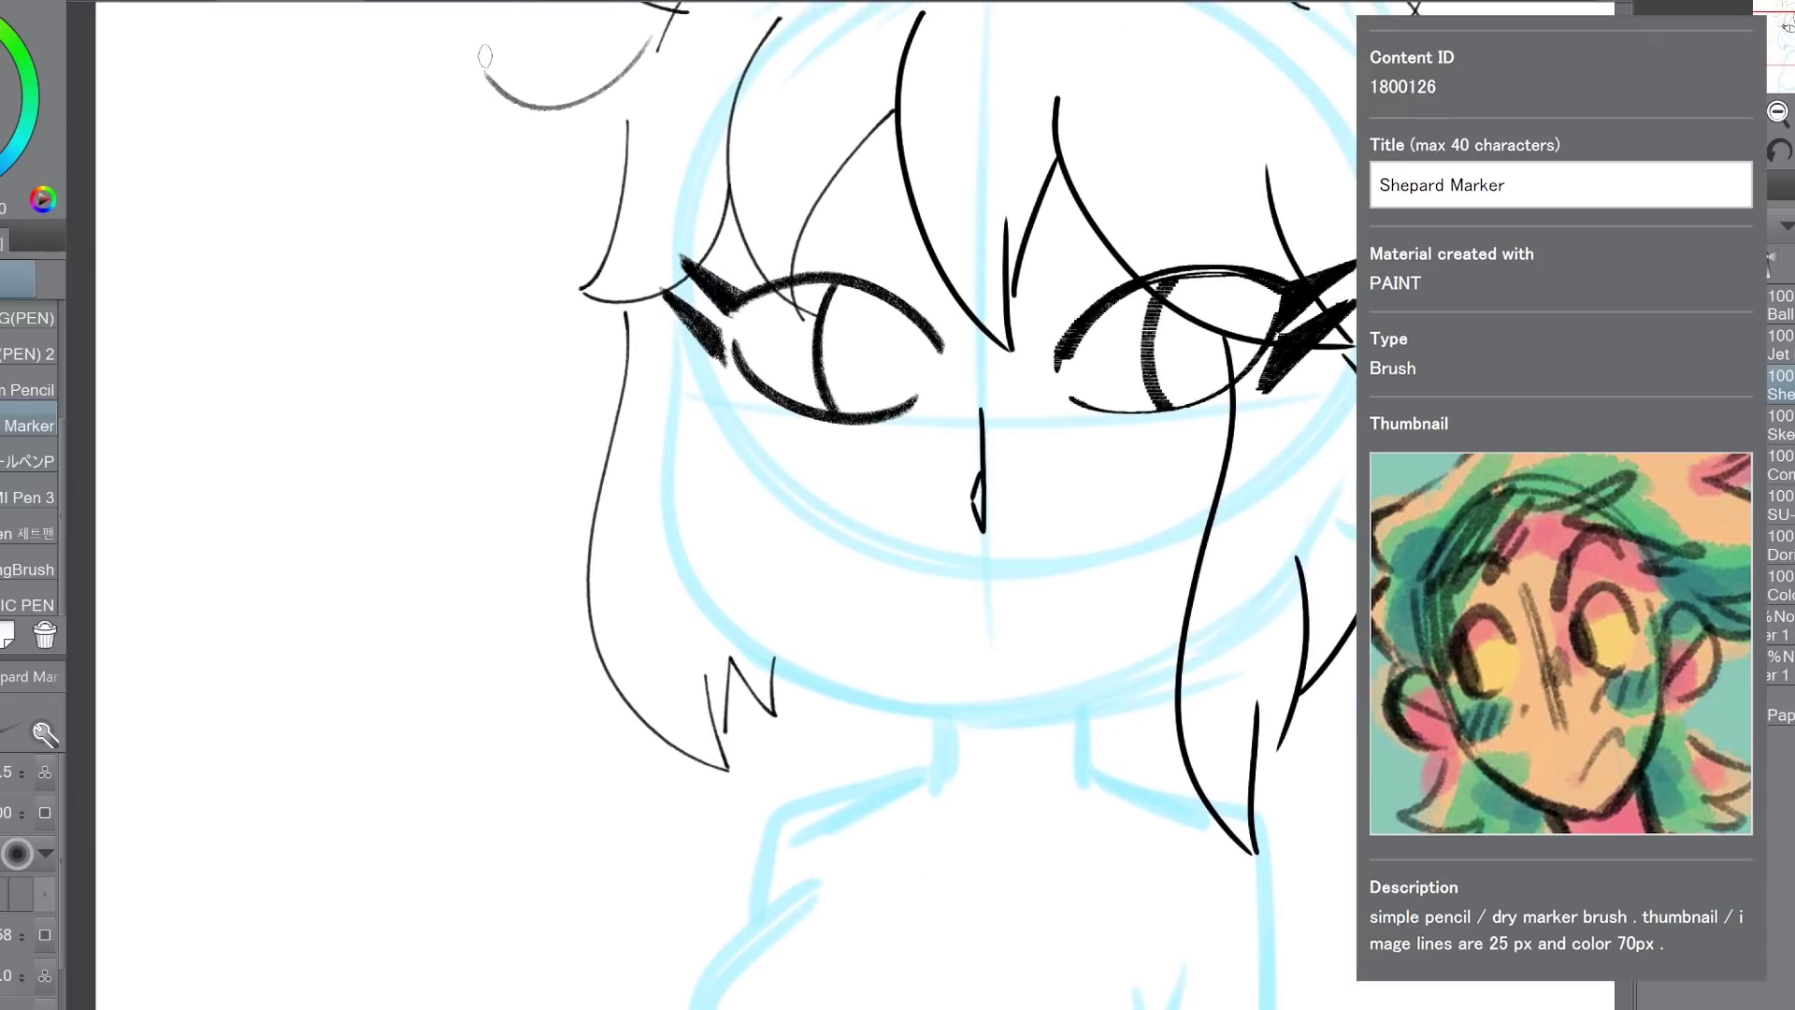
{"action": "left_click_drag", "start_coordinate": [482, 56], "coordinate": [603, 182]}
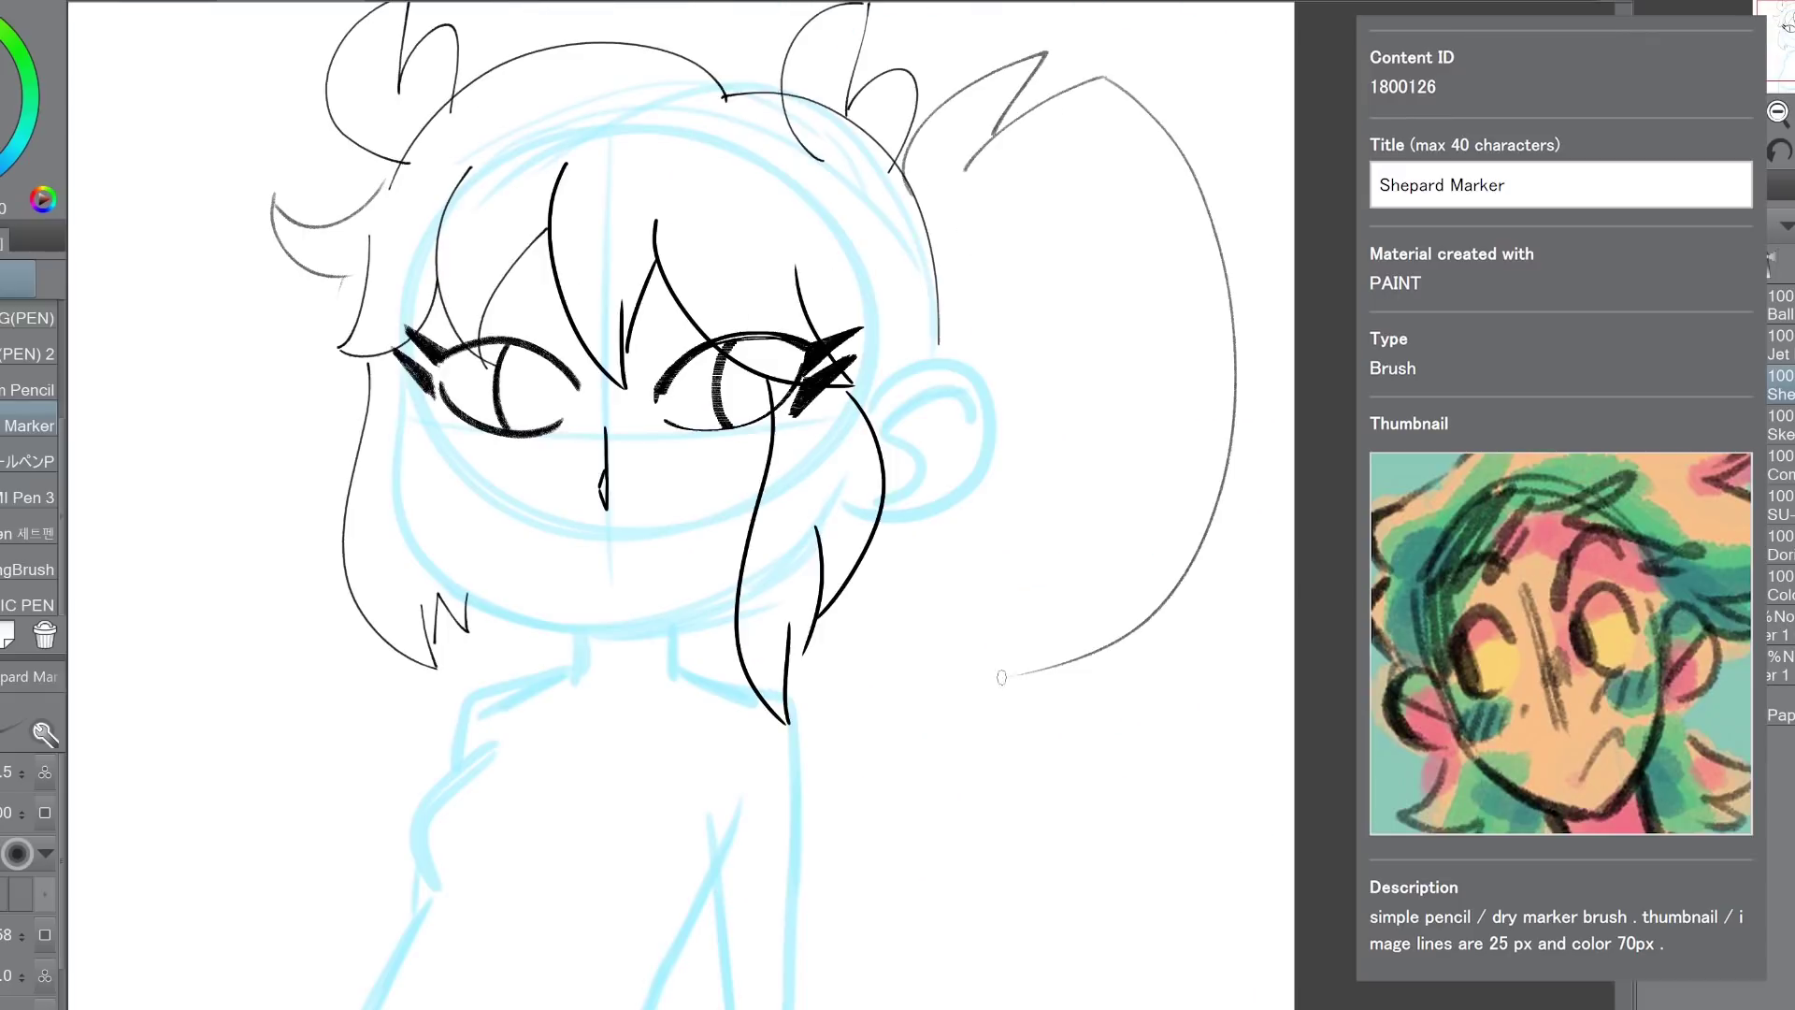
Step: Draw a large ponytail behind the right side of the head, with a zigzag lock at its base and long wavy edges
{"action": "left_click_drag", "start_coordinate": [1082, 587], "coordinate": [979, 949]}
{"action": "left_click_drag", "start_coordinate": [1101, 682], "coordinate": [1173, 421]}
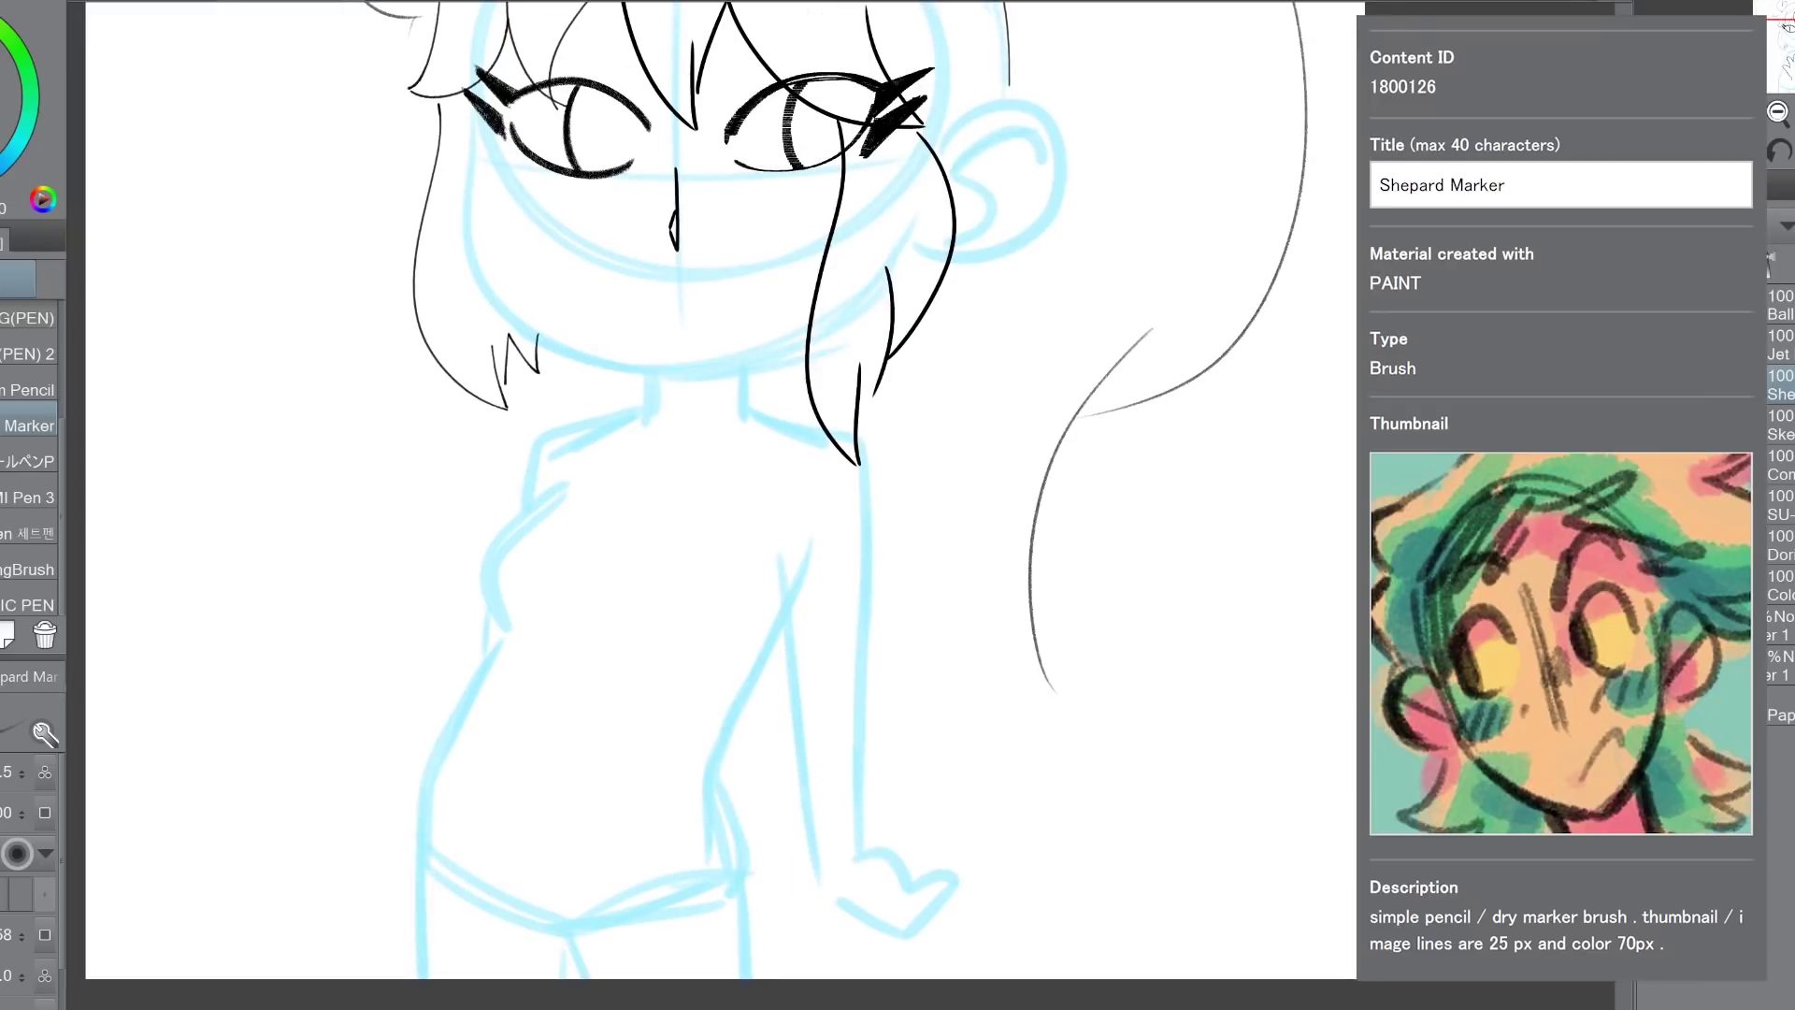
{"action": "key", "text": "ctrl+z"}
{"action": "mouse_move", "coordinate": [1233, 344]}
{"action": "left_mouse_down"}
{"action": "mouse_move", "coordinate": [1055, 525]}
{"action": "mouse_move", "coordinate": [1046, 736]}
{"action": "mouse_move", "coordinate": [1071, 796]}
{"action": "mouse_move", "coordinate": [1107, 763]}
{"action": "left_mouse_up"}
{"action": "left_click_drag", "start_coordinate": [1218, 134], "coordinate": [1259, 111]}
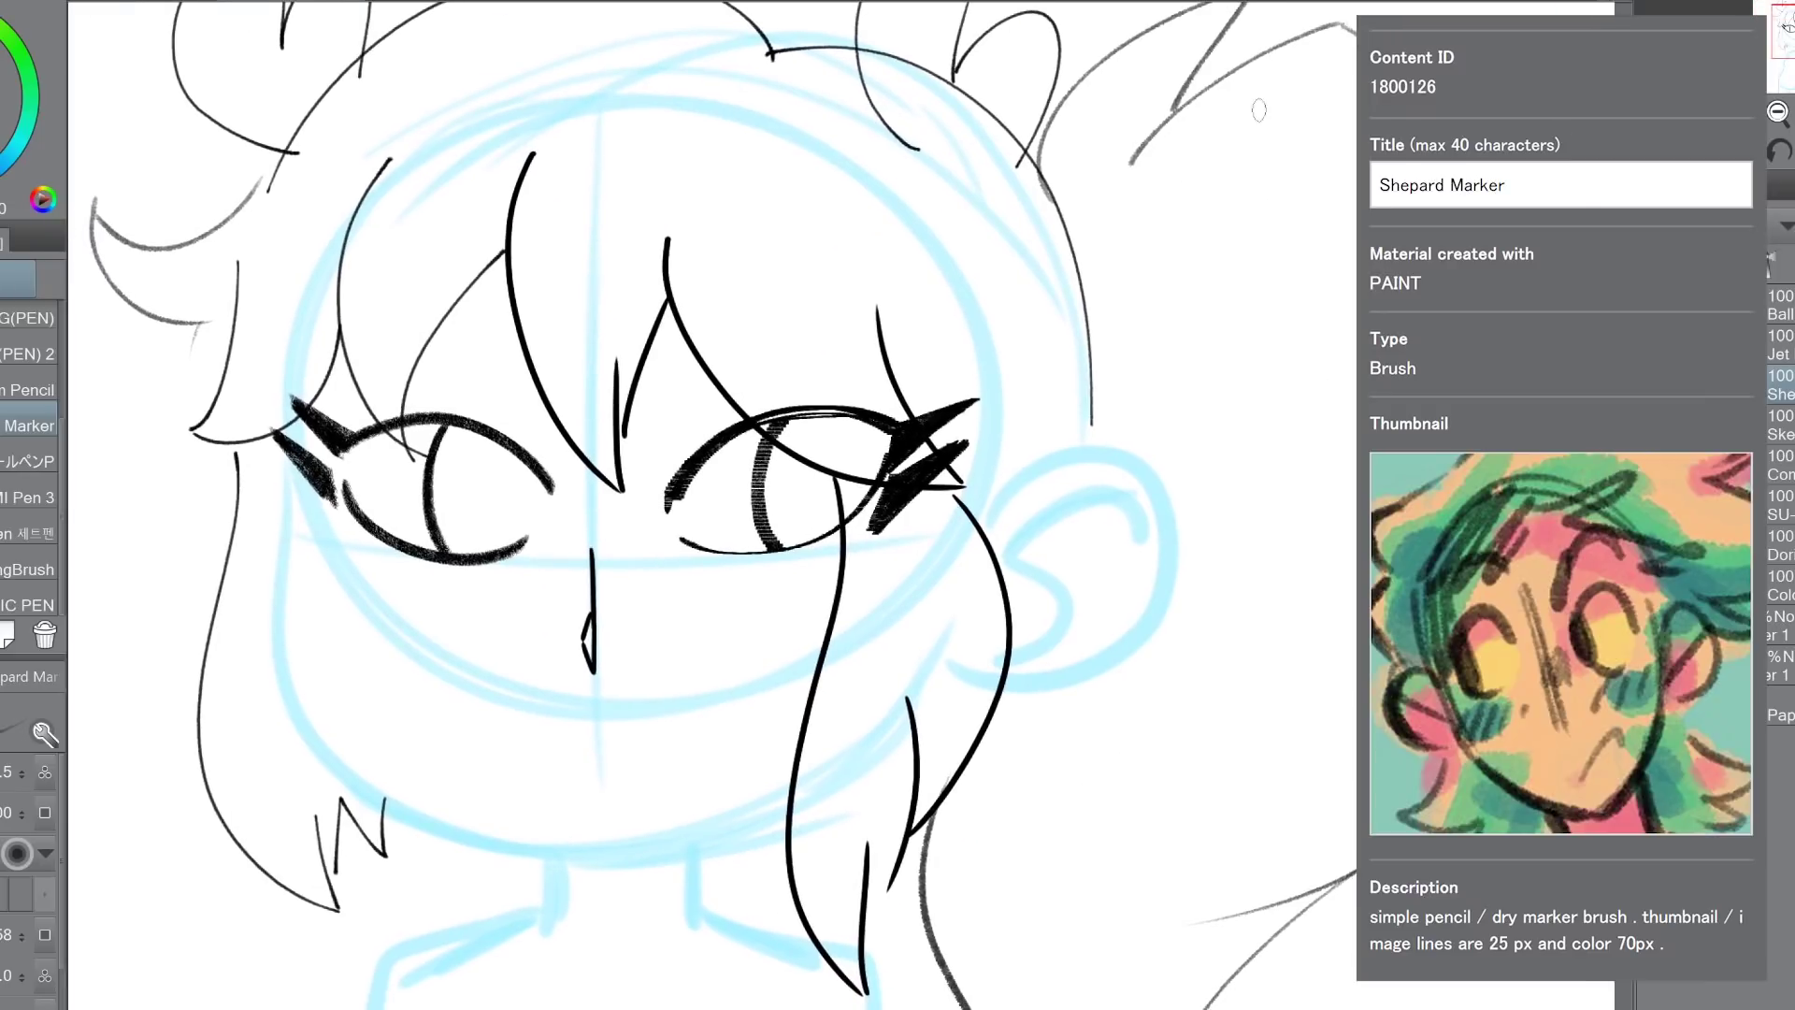
Step: Select the Jet Pen layer and the 제트펜 (Jet Pen) brush
{"action": "scroll", "coordinate": [842, 552], "scroll_direction": "down", "scroll_amount": 1}
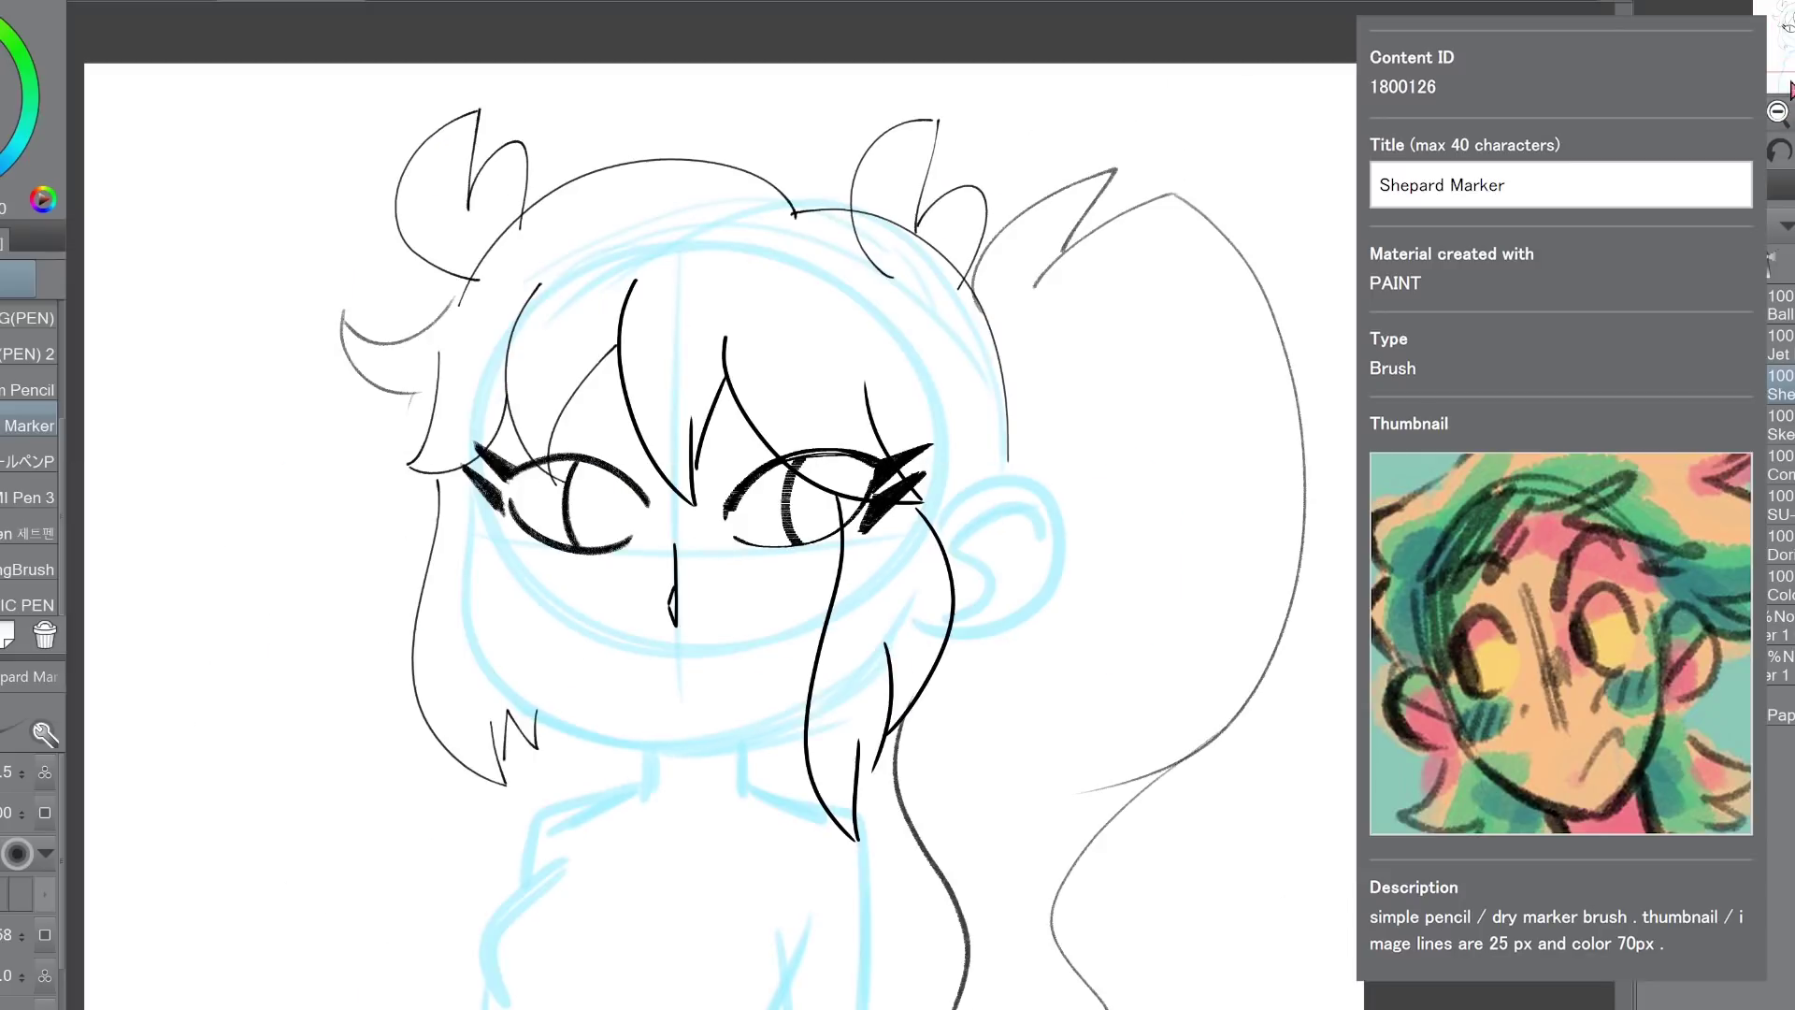
{"action": "left_click_drag", "start_coordinate": [841, 552], "coordinate": [904, 472]}
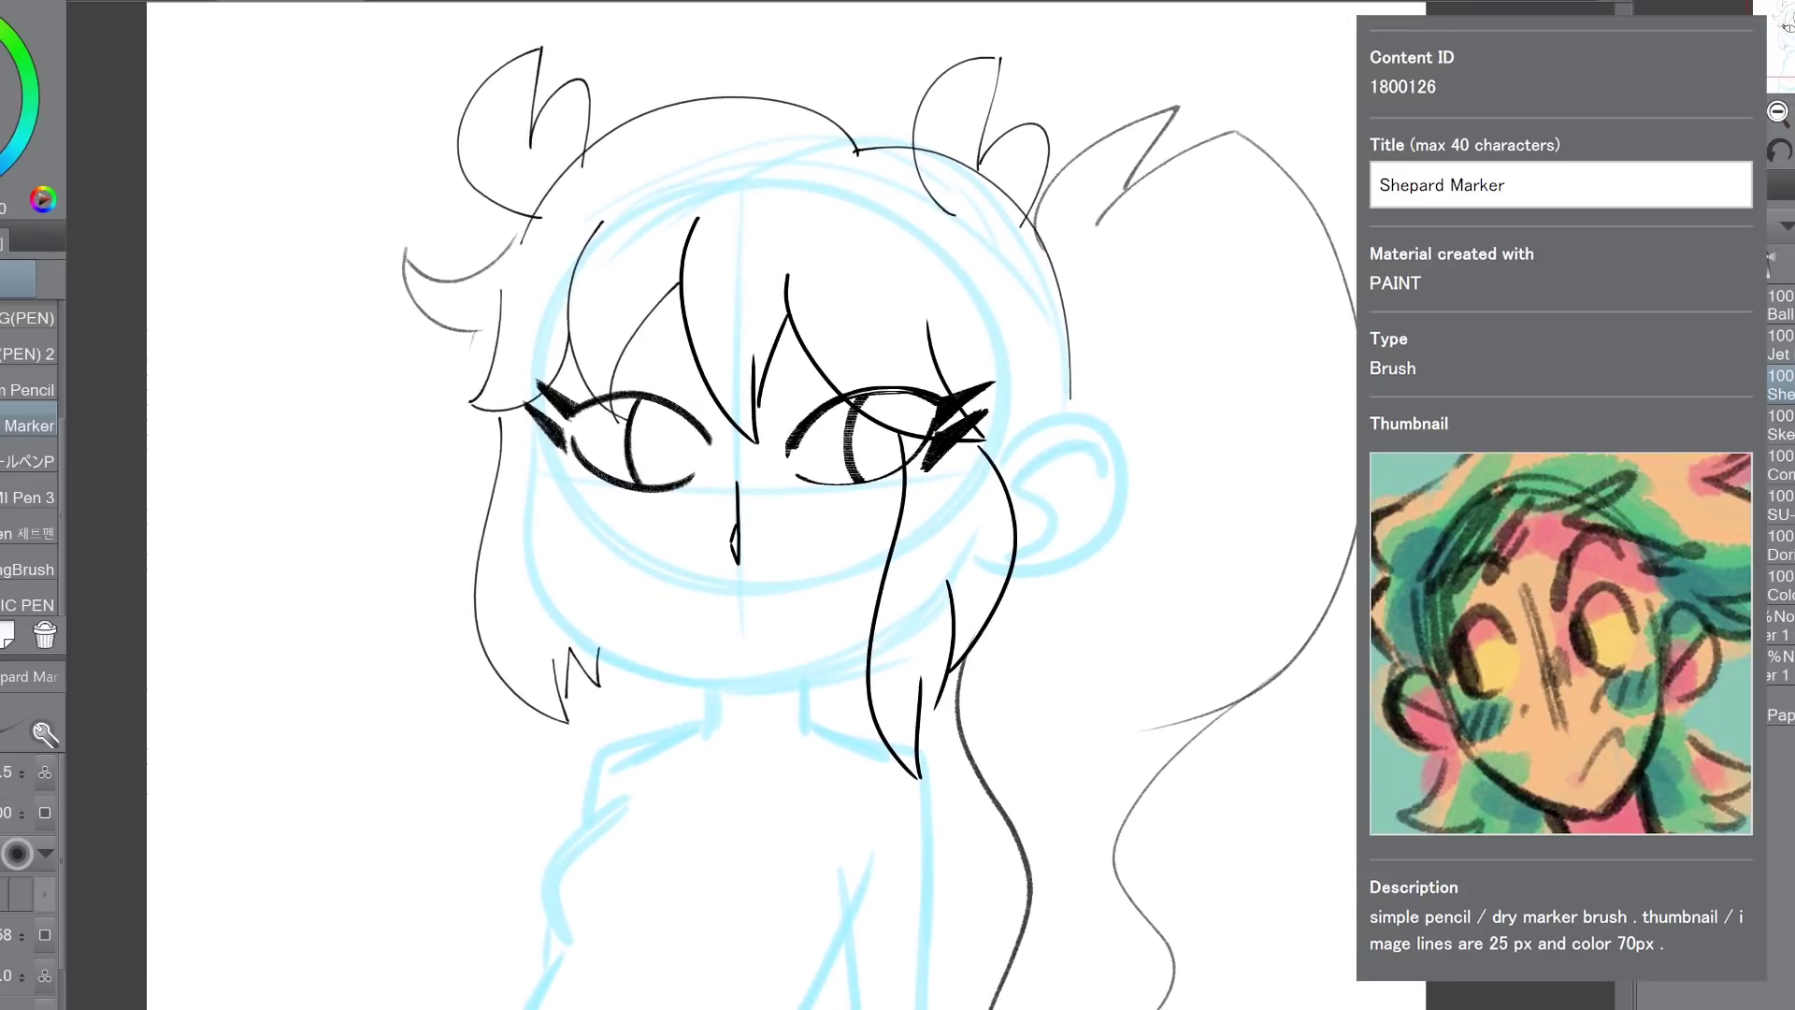
{"action": "left_click", "coordinate": [1781, 345]}
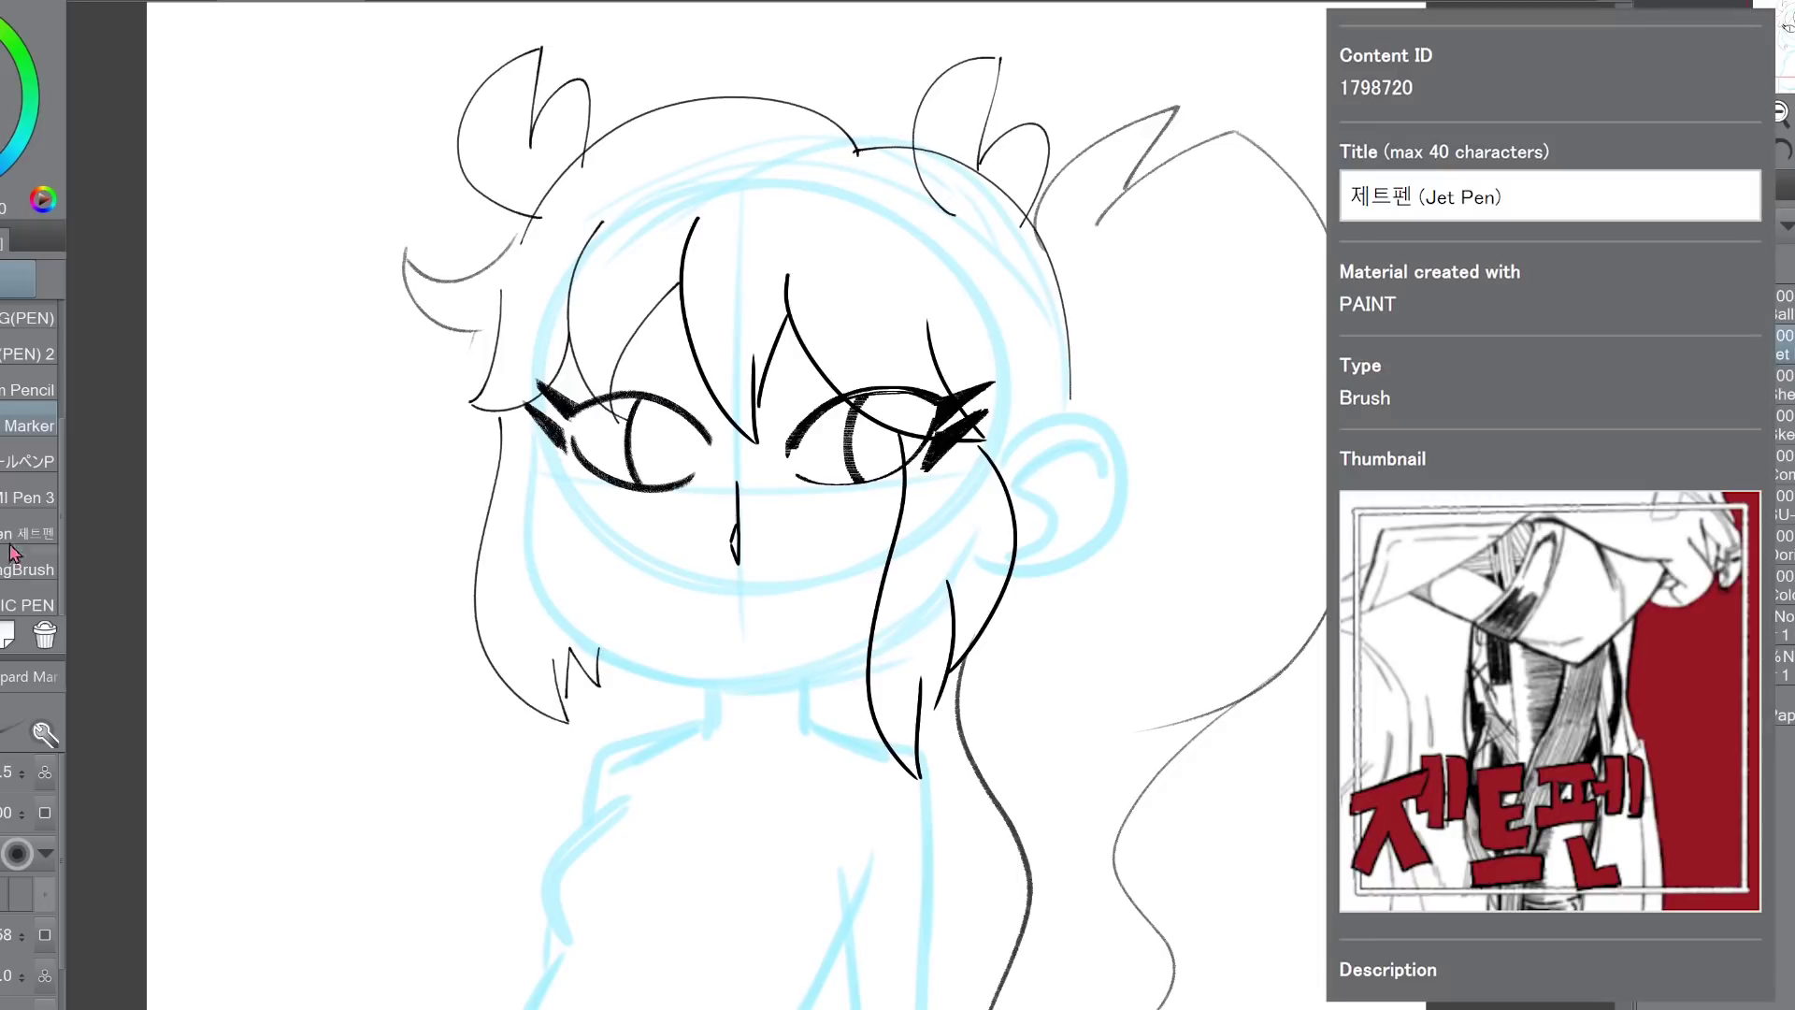
{"action": "left_click", "coordinate": [38, 532]}
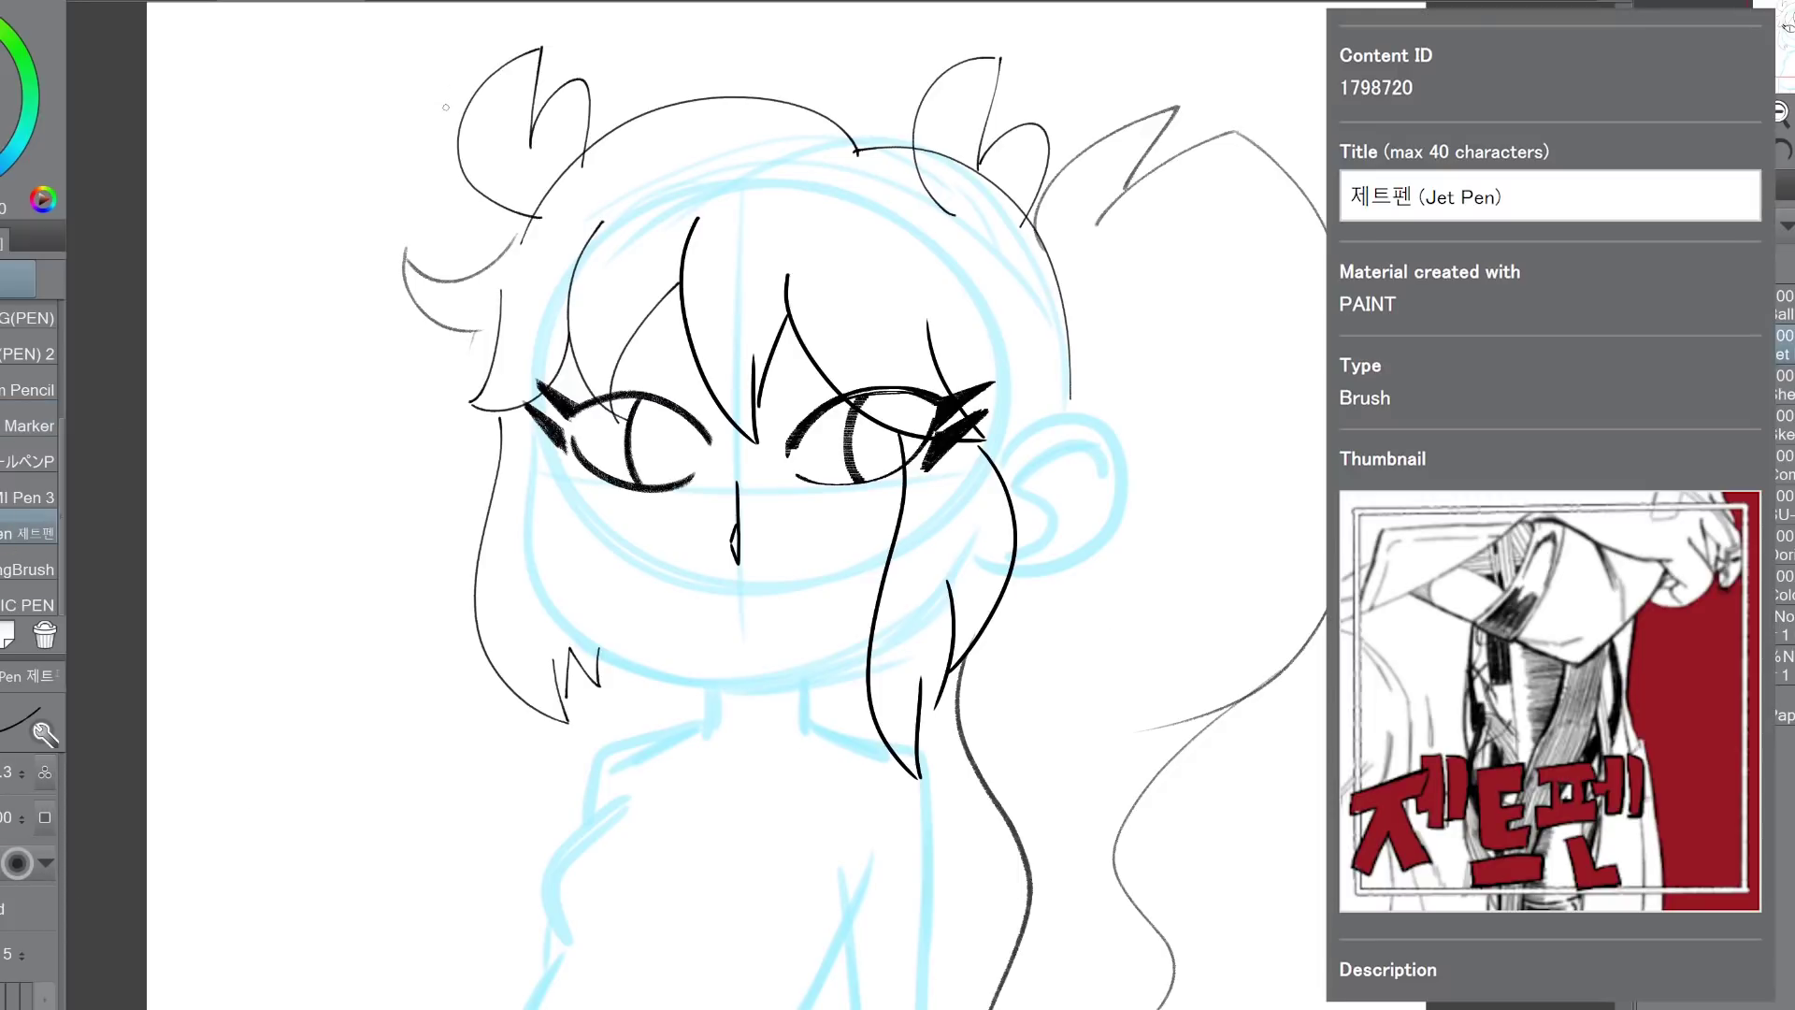
Step: Draw a thin wavy Jet Pen sample stroke in the blank area beside the left ear and handwrite 11 above it
{"action": "key", "text": "ctrl+plus"}
{"action": "left_click_drag", "start_coordinate": [599, 374], "coordinate": [1203, 617]}
{"action": "key", "text": "ctrl+plus"}
{"action": "left_click_drag", "start_coordinate": [786, 280], "coordinate": [848, 406]}
{"action": "left_click_drag", "start_coordinate": [416, 130], "coordinate": [447, 421]}
{"action": "left_click_drag", "start_coordinate": [426, 85], "coordinate": [433, 117]}
{"action": "left_click_drag", "start_coordinate": [449, 68], "coordinate": [452, 97]}
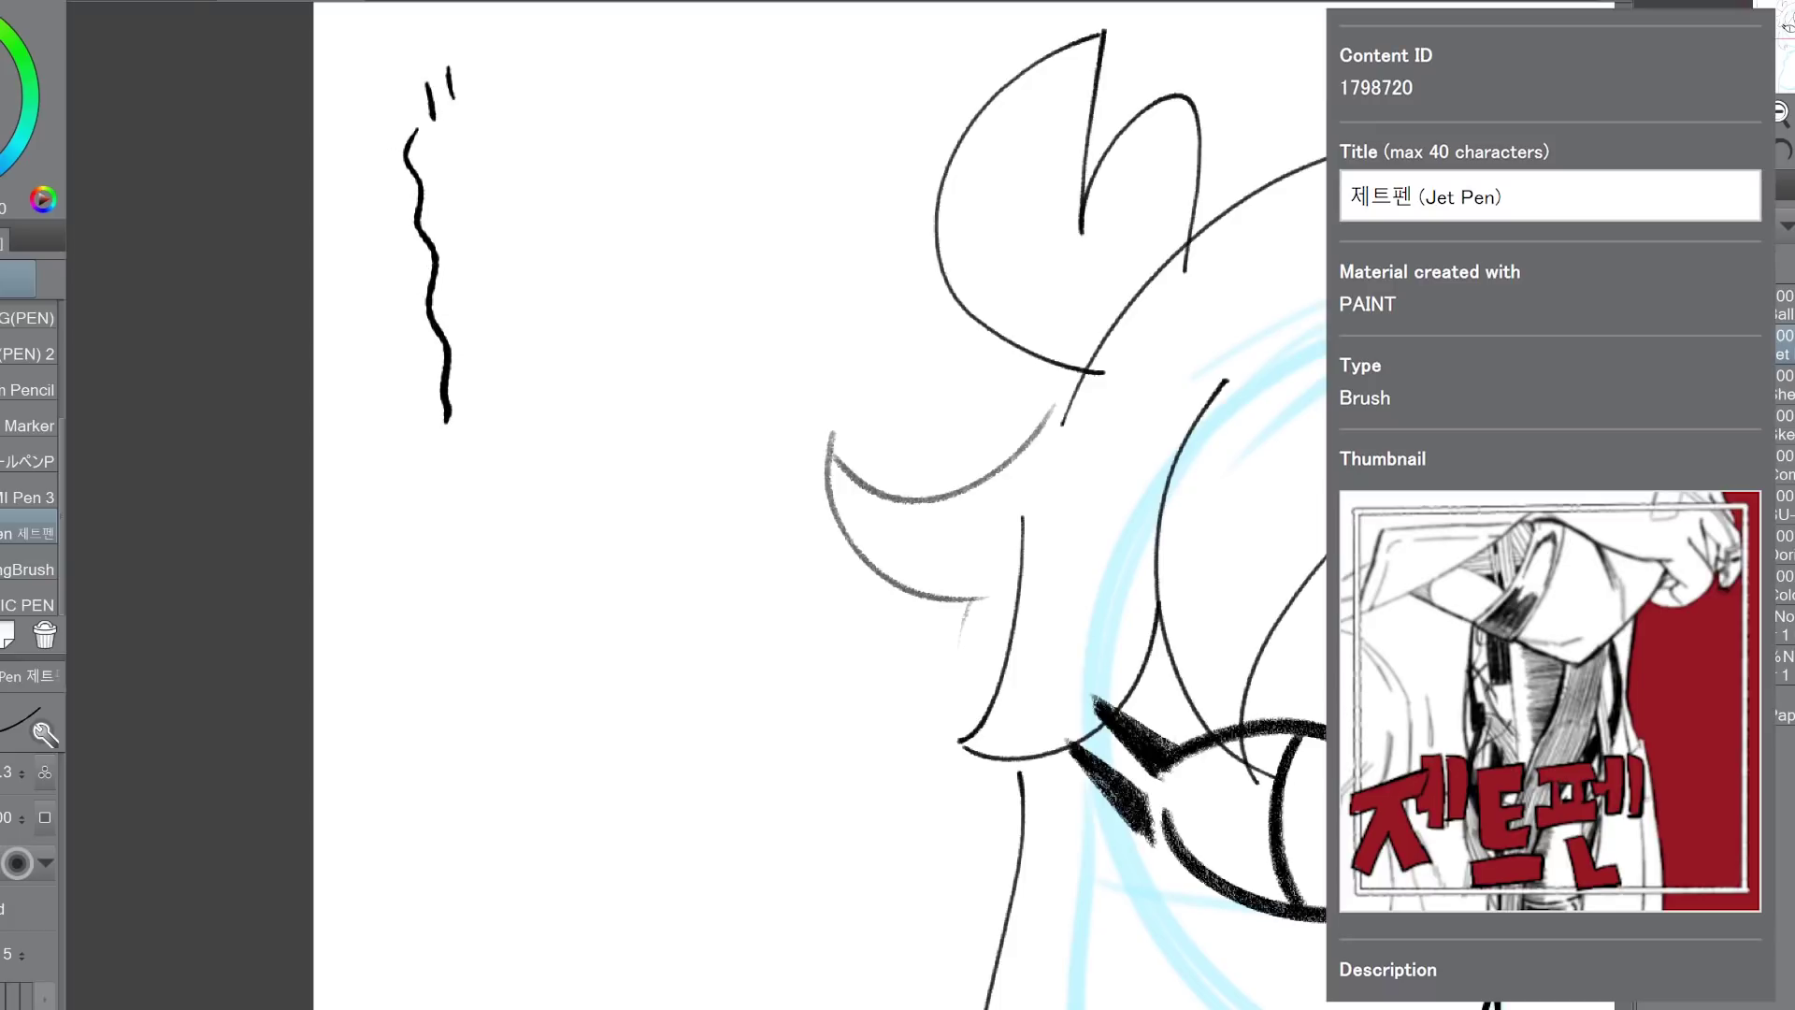
Step: Enlarge the Jet Pen brush, draw a thicker wavy sample stroke beside the thin one, and handwrite 27 above it
{"action": "key", "text": "]"}
{"action": "left_click_drag", "start_coordinate": [610, 106], "coordinate": [605, 432]}
{"action": "left_click_drag", "start_coordinate": [654, 70], "coordinate": [698, 110]}
{"action": "mouse_move", "coordinate": [706, 54]}
{"action": "left_mouse_down"}
{"action": "mouse_move", "coordinate": [733, 46]}
{"action": "mouse_move", "coordinate": [745, 101]}
{"action": "left_mouse_up"}
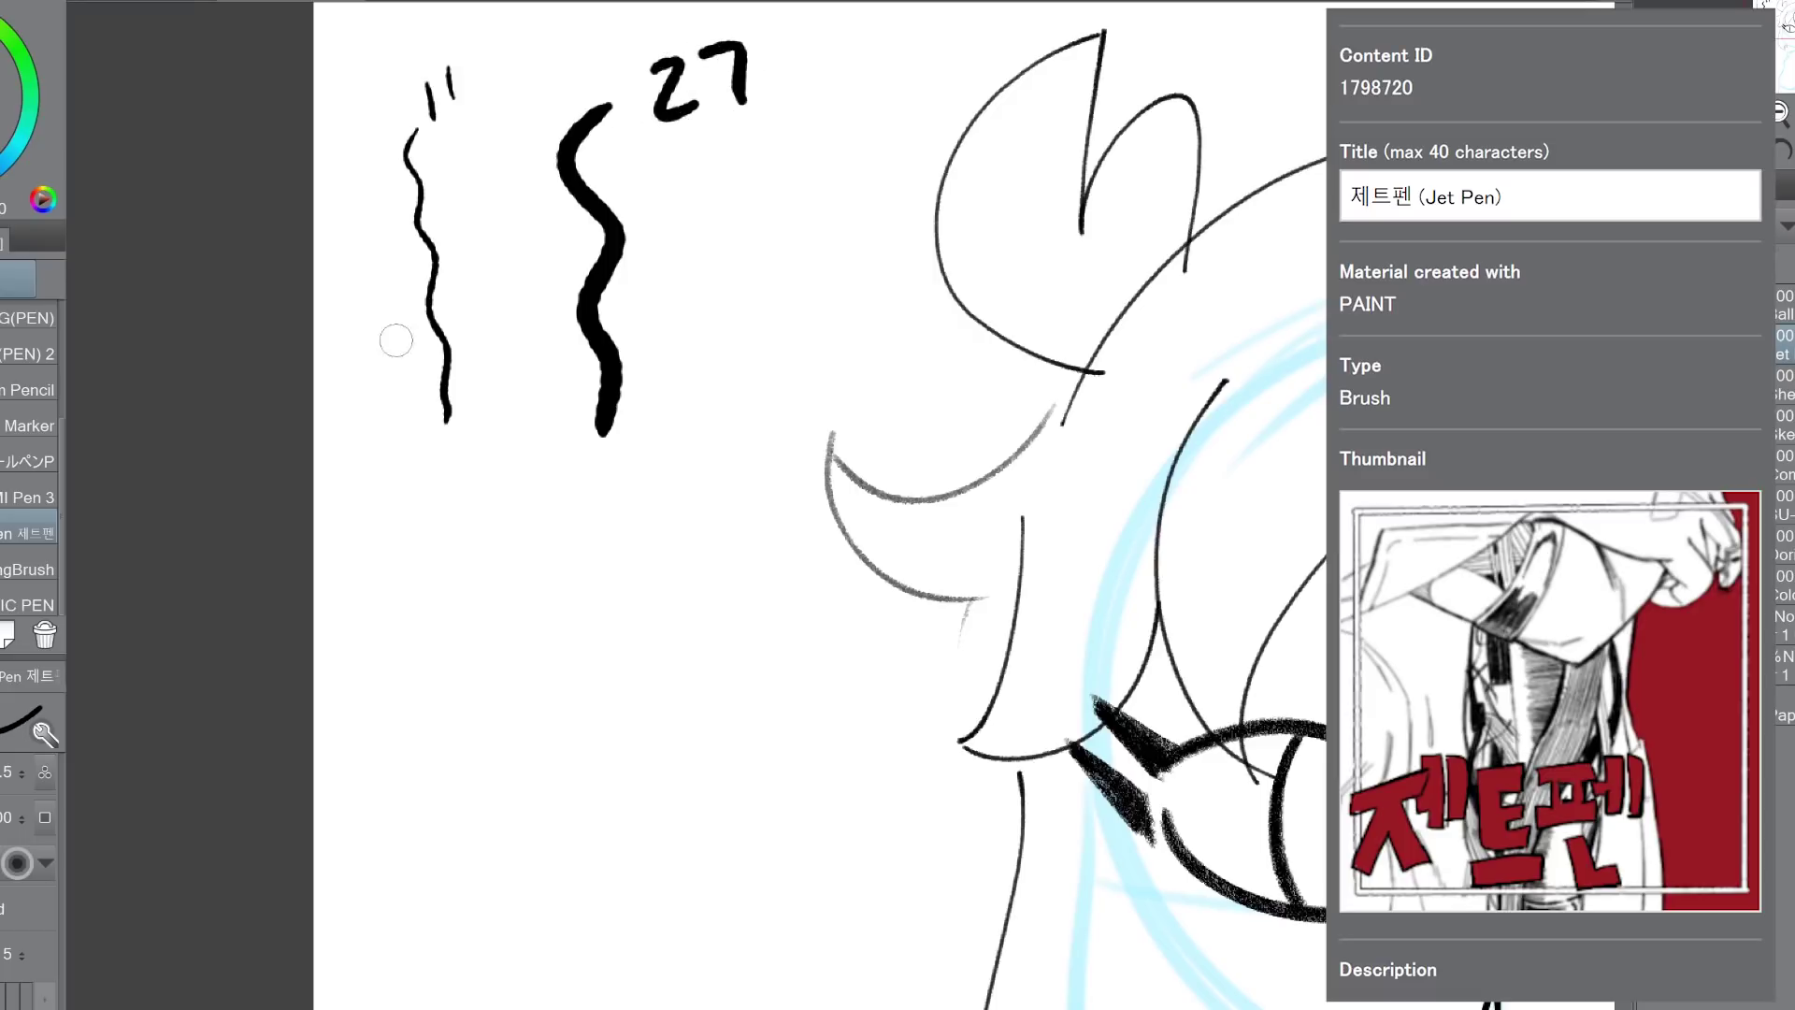
Step: Reduce the Jet Pen brush size, try a thin stroke between the two samples and undo that stroke
{"action": "key", "text": "["}
{"action": "left_click_drag", "start_coordinate": [488, 187], "coordinate": [507, 430]}
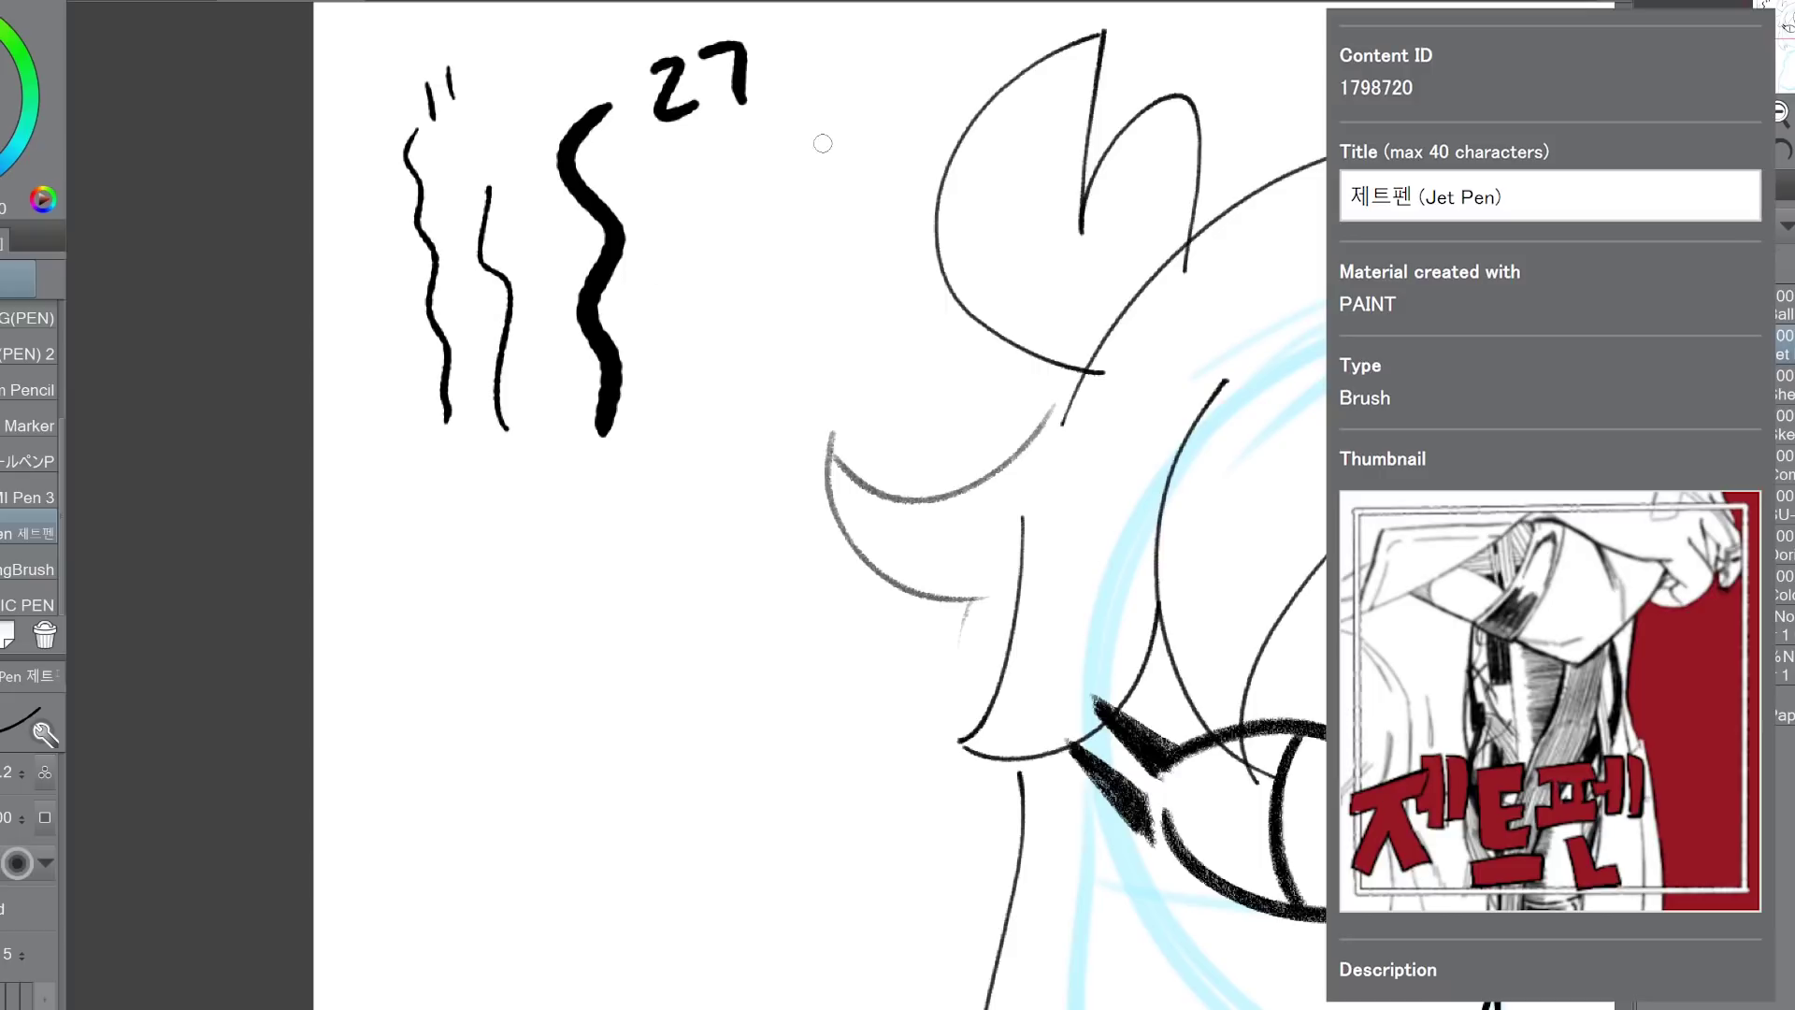
{"action": "left_click_drag", "start_coordinate": [748, 421], "coordinate": [575, 461]}
{"action": "key", "text": "ctrl+z"}
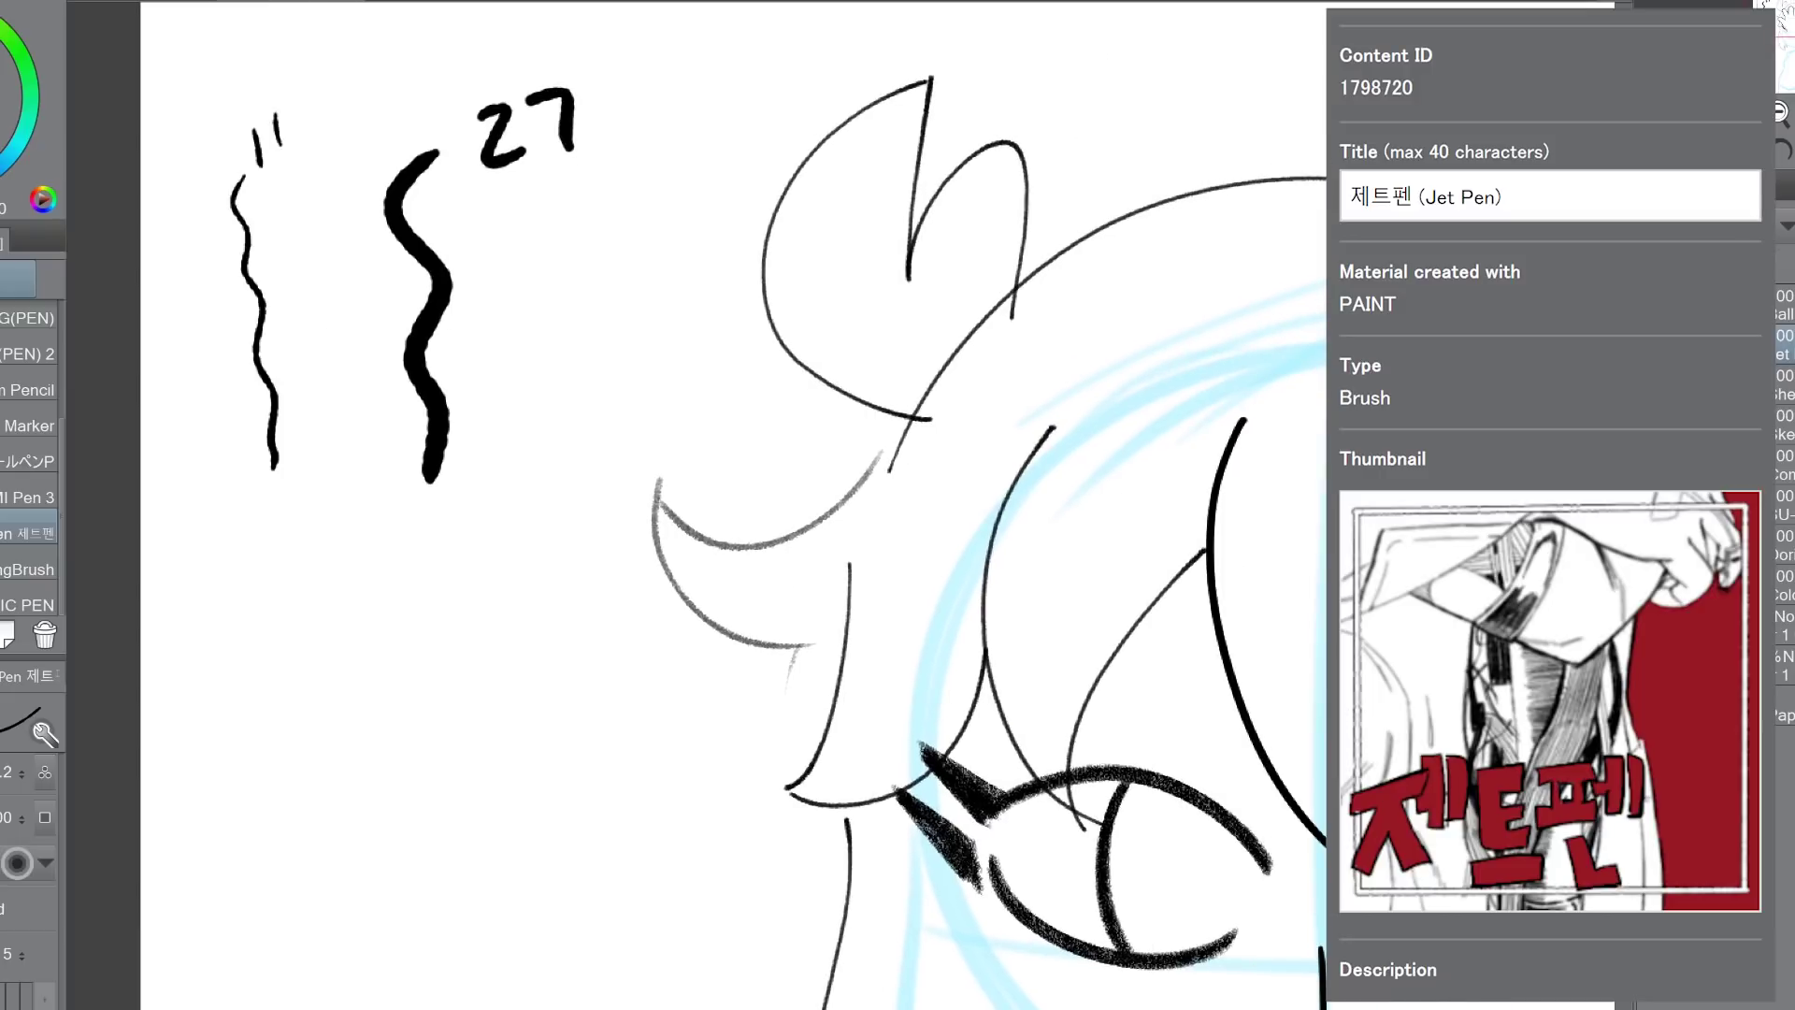
Step: Draw a lopsided grinning mouth below the nose, with an upper lip line extending past both corners and a curved lower lip
{"action": "mouse_move", "coordinate": [841, 748]}
{"action": "left_mouse_down"}
{"action": "mouse_move", "coordinate": [605, 690]}
{"action": "mouse_move", "coordinate": [638, 170]}
{"action": "left_mouse_up"}
{"action": "left_click_drag", "start_coordinate": [748, 561], "coordinate": [638, 341]}
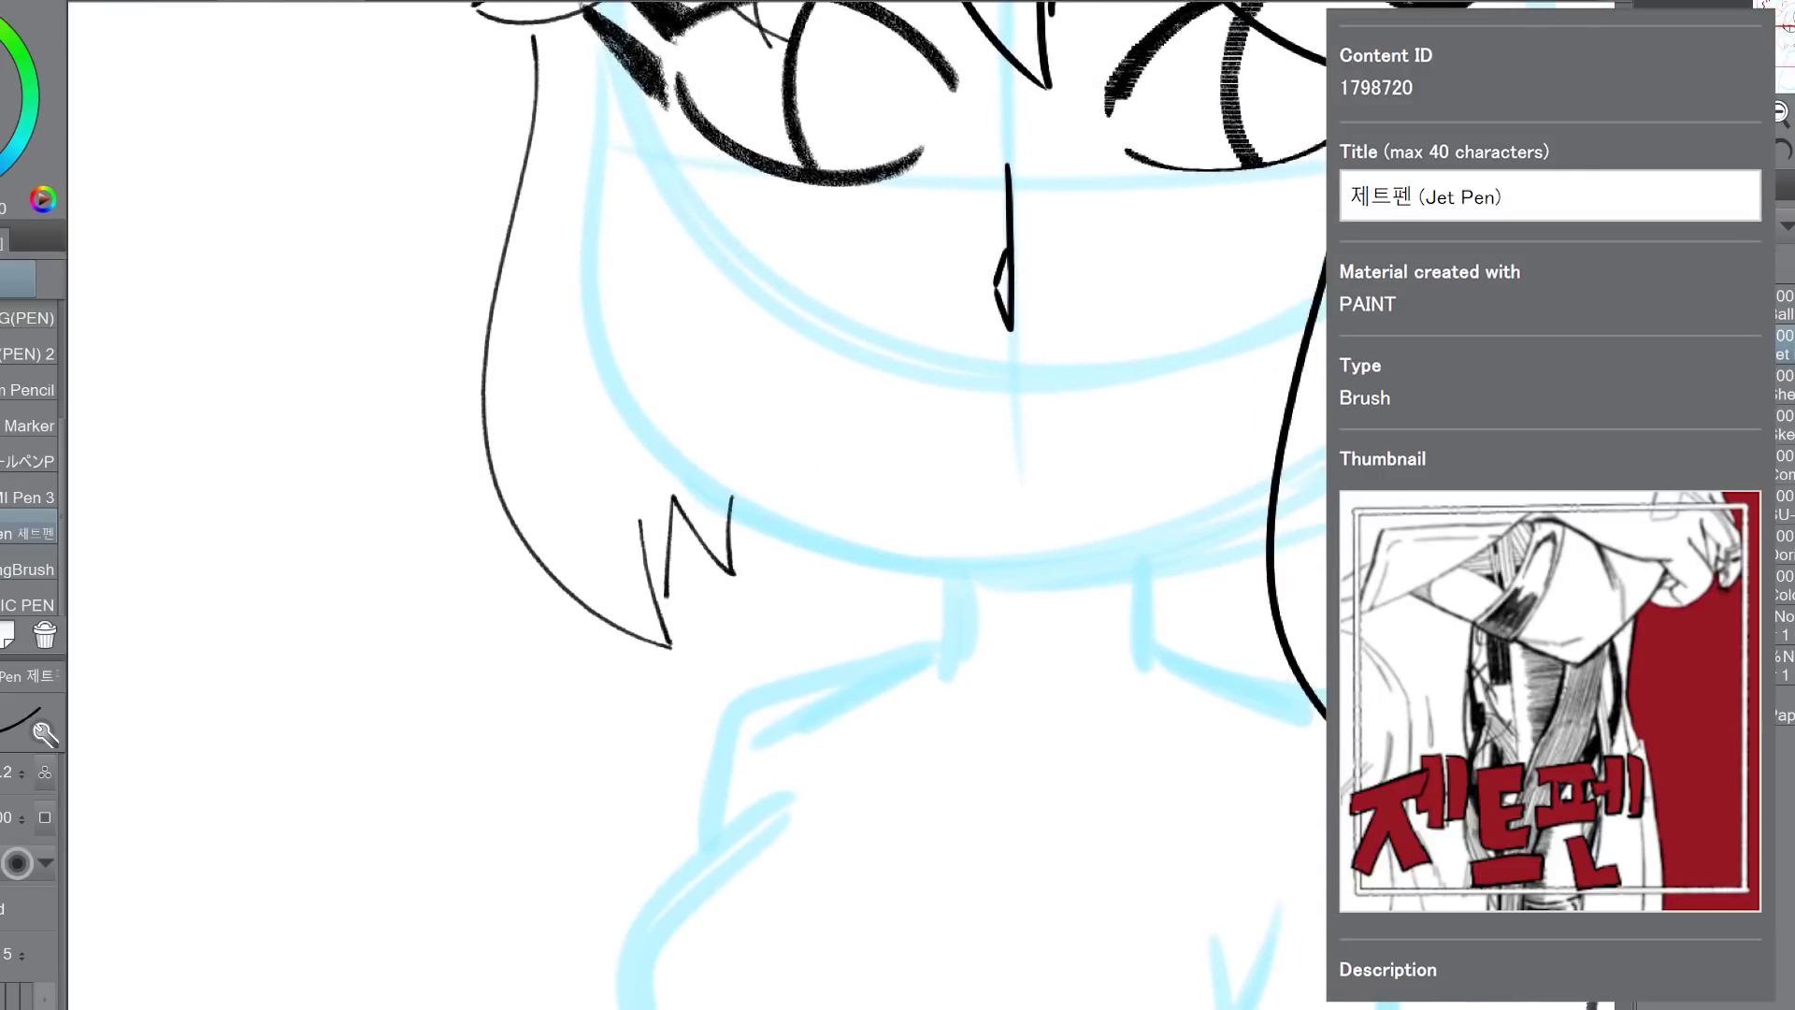
{"action": "mouse_move", "coordinate": [854, 417]}
{"action": "left_mouse_down"}
{"action": "mouse_move", "coordinate": [886, 430]}
{"action": "mouse_move", "coordinate": [1176, 363]}
{"action": "left_mouse_up"}
{"action": "left_click_drag", "start_coordinate": [887, 431], "coordinate": [1149, 379]}
{"action": "key", "text": "ctrl+z"}
{"action": "mouse_move", "coordinate": [890, 431]}
{"action": "left_mouse_down"}
{"action": "mouse_move", "coordinate": [1043, 455]}
{"action": "mouse_move", "coordinate": [1148, 394]}
{"action": "left_mouse_up"}
Step: Add three tooth lines inside the mouth and a small tick at its right corner, discarding the short line above the lip
{"action": "left_click_drag", "start_coordinate": [995, 396], "coordinate": [1010, 466]}
{"action": "left_click_drag", "start_coordinate": [1071, 391], "coordinate": [1076, 432]}
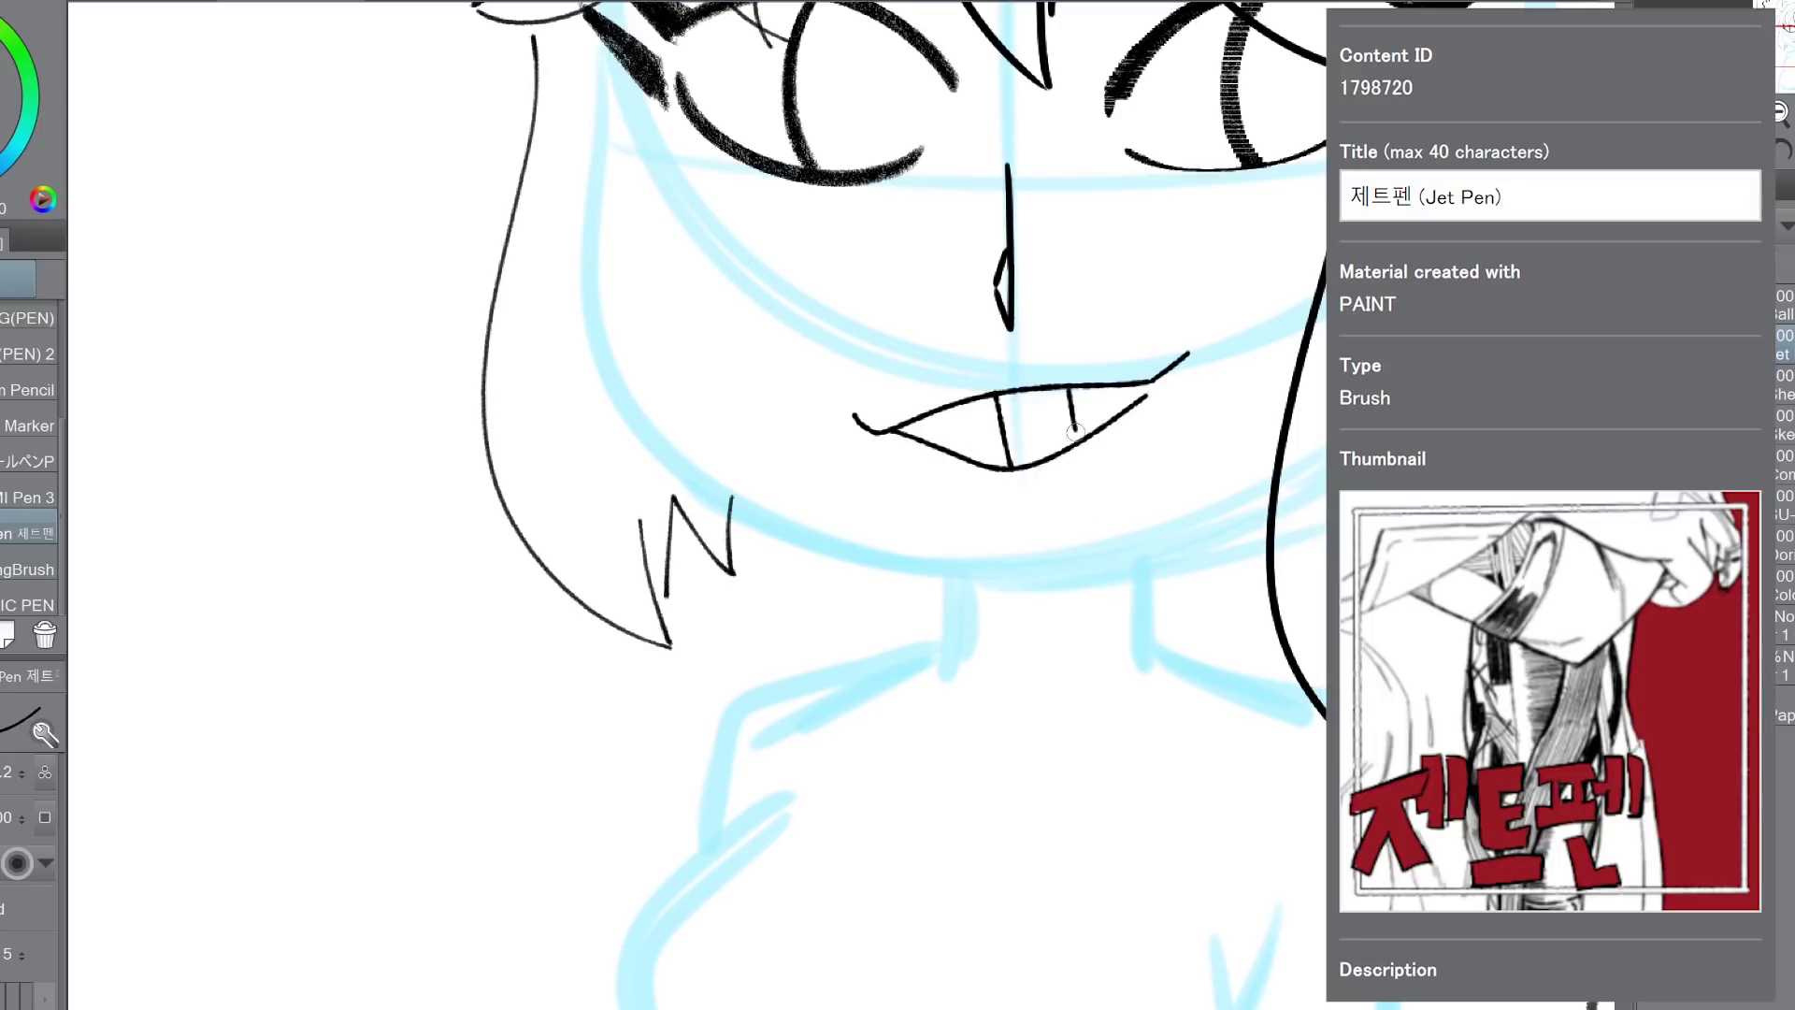
{"action": "left_click_drag", "start_coordinate": [936, 411], "coordinate": [950, 450]}
{"action": "left_click_drag", "start_coordinate": [1180, 348], "coordinate": [1198, 370]}
{"action": "left_click_drag", "start_coordinate": [975, 377], "coordinate": [1036, 368]}
{"action": "left_click", "coordinate": [1783, 124]}
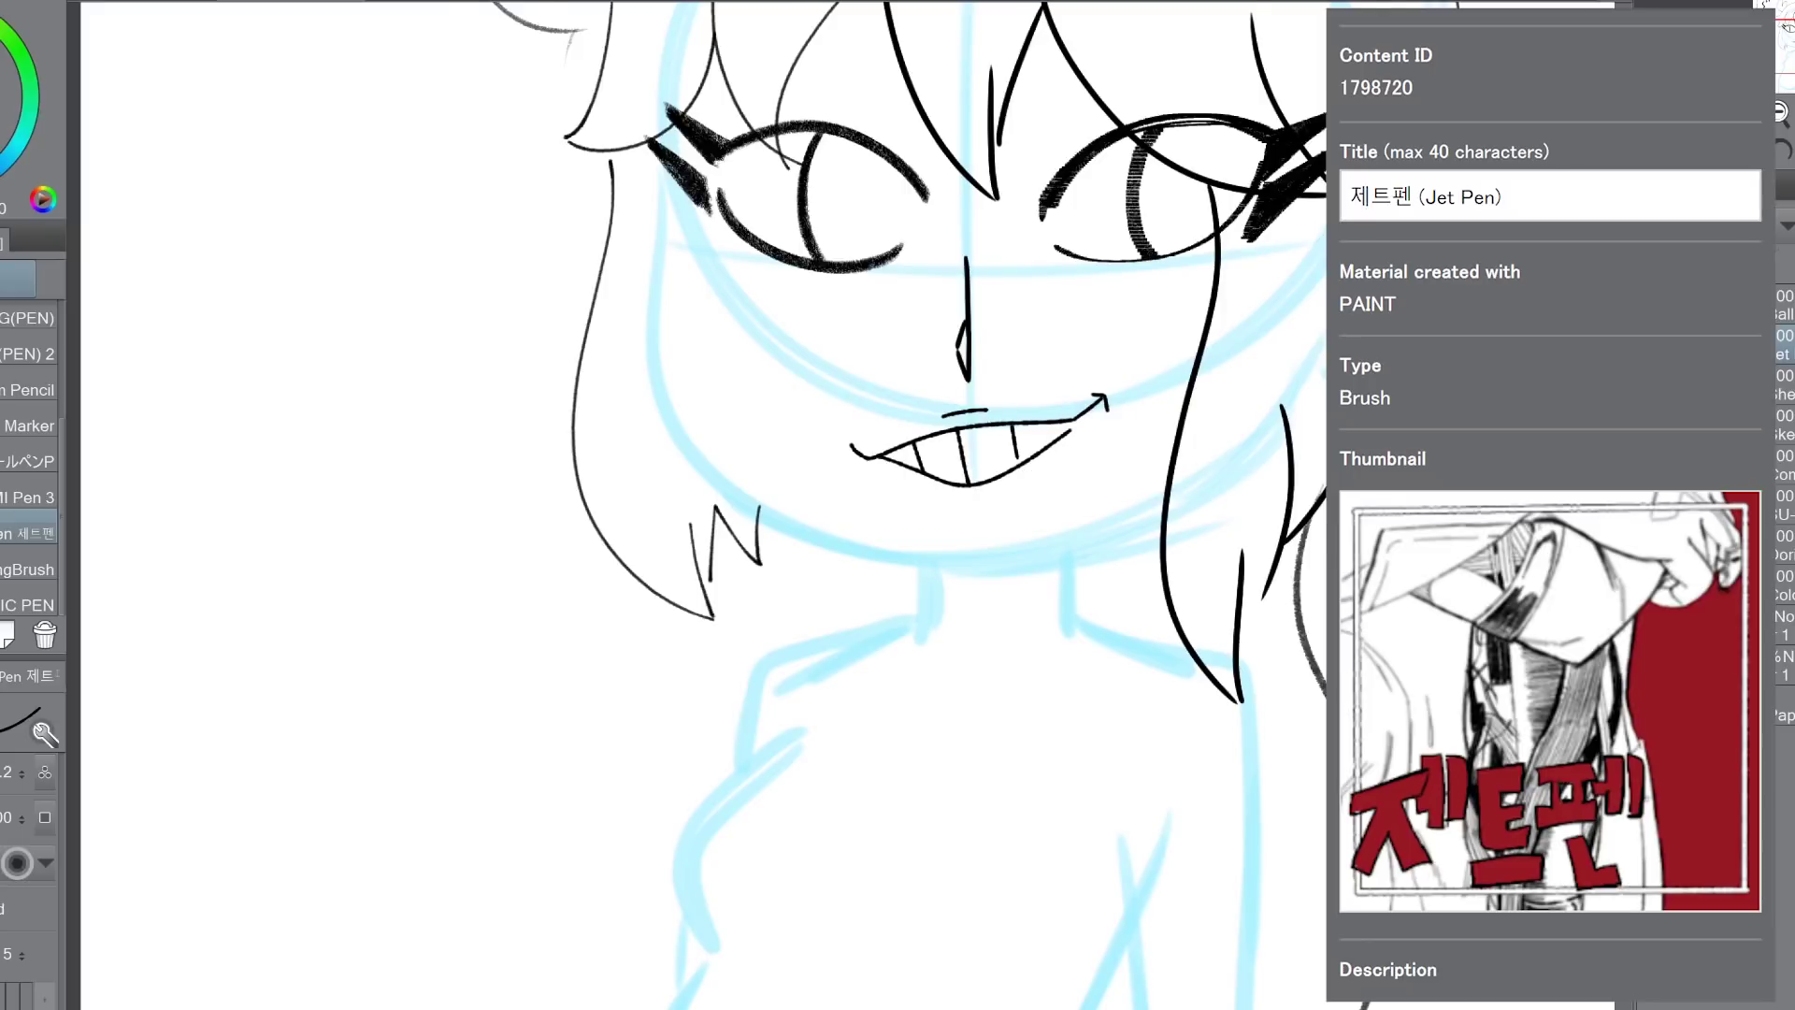
{"action": "left_click_drag", "start_coordinate": [973, 448], "coordinate": [867, 542]}
{"action": "key", "text": "ctrl+z"}
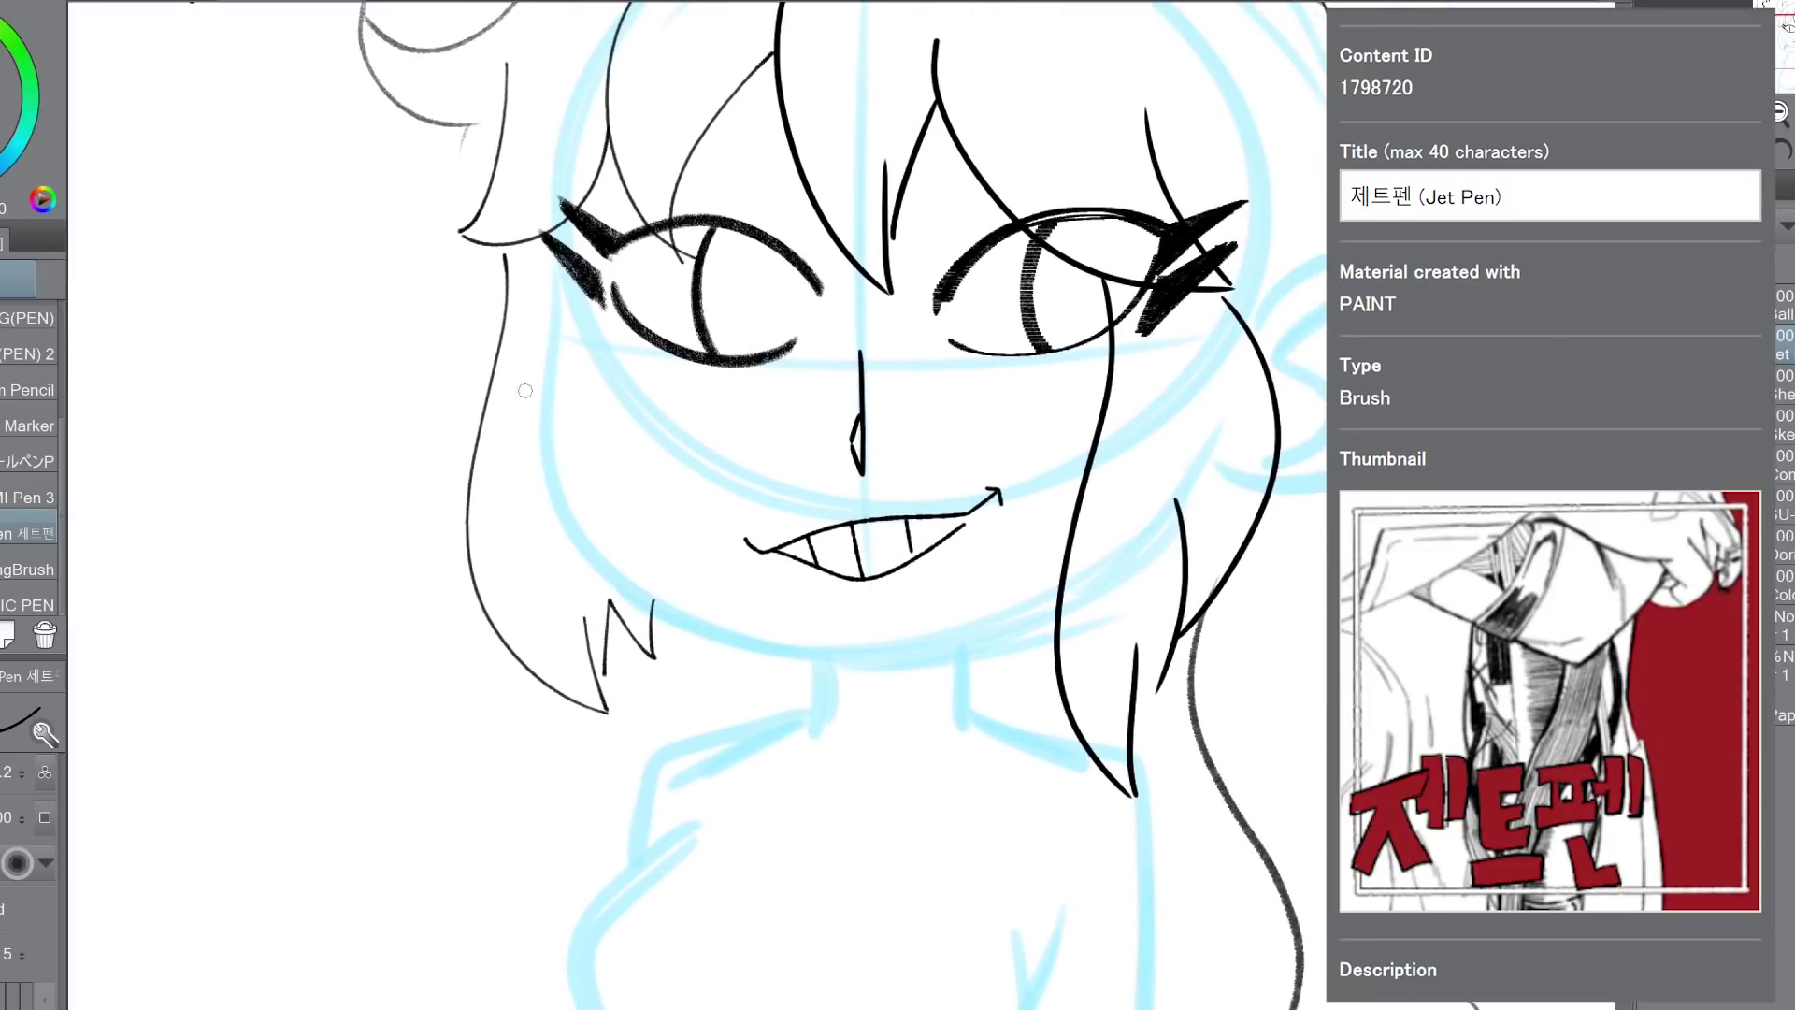
Step: Ink the face contour from the left eye around the chin to the right hair lock, and outline the right ear with its inner curves
{"action": "mouse_move", "coordinate": [558, 282]}
{"action": "left_mouse_down"}
{"action": "mouse_move", "coordinate": [935, 645]}
{"action": "mouse_move", "coordinate": [1038, 622]}
{"action": "left_mouse_up"}
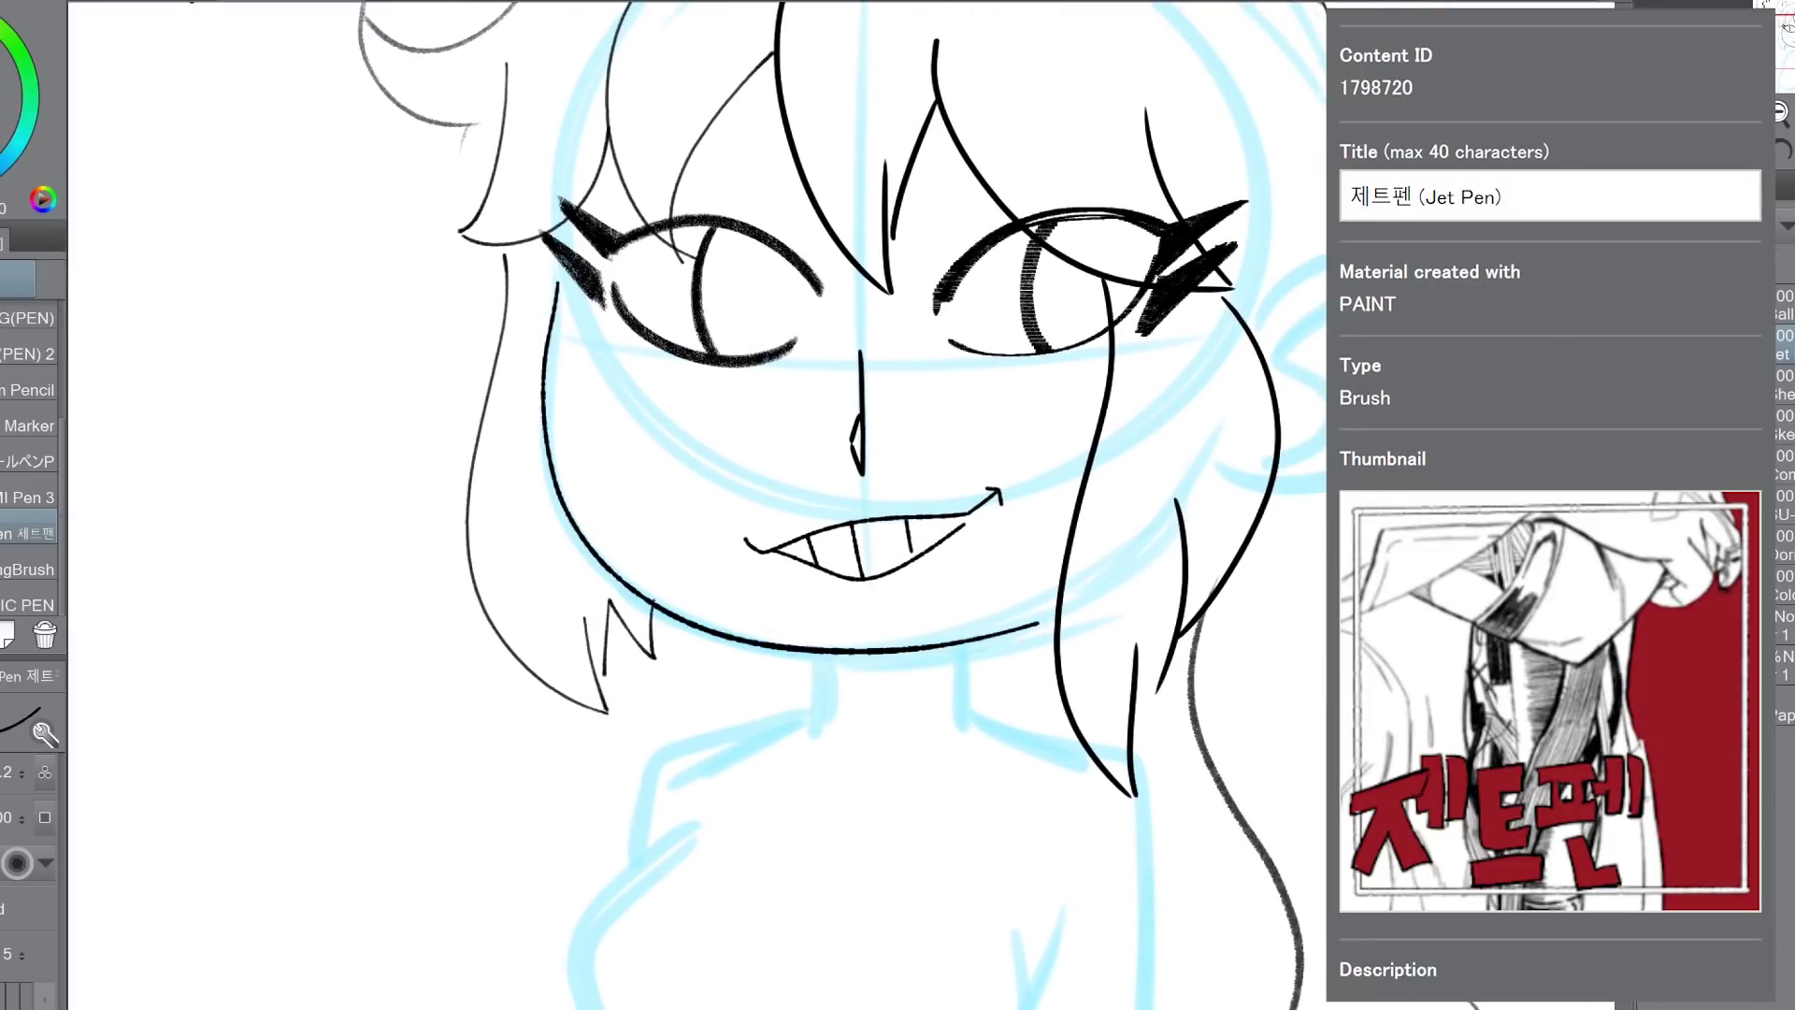
{"action": "left_click_drag", "start_coordinate": [1249, 313], "coordinate": [1327, 239]}
{"action": "key", "text": "ctrl+z"}
{"action": "left_click_drag", "start_coordinate": [1245, 315], "coordinate": [1327, 239]}
{"action": "key", "text": "ctrl+z"}
{"action": "key", "text": "ctrl+y"}
{"action": "key", "text": "ctrl+z"}
{"action": "left_click_drag", "start_coordinate": [1305, 311], "coordinate": [1271, 374]}
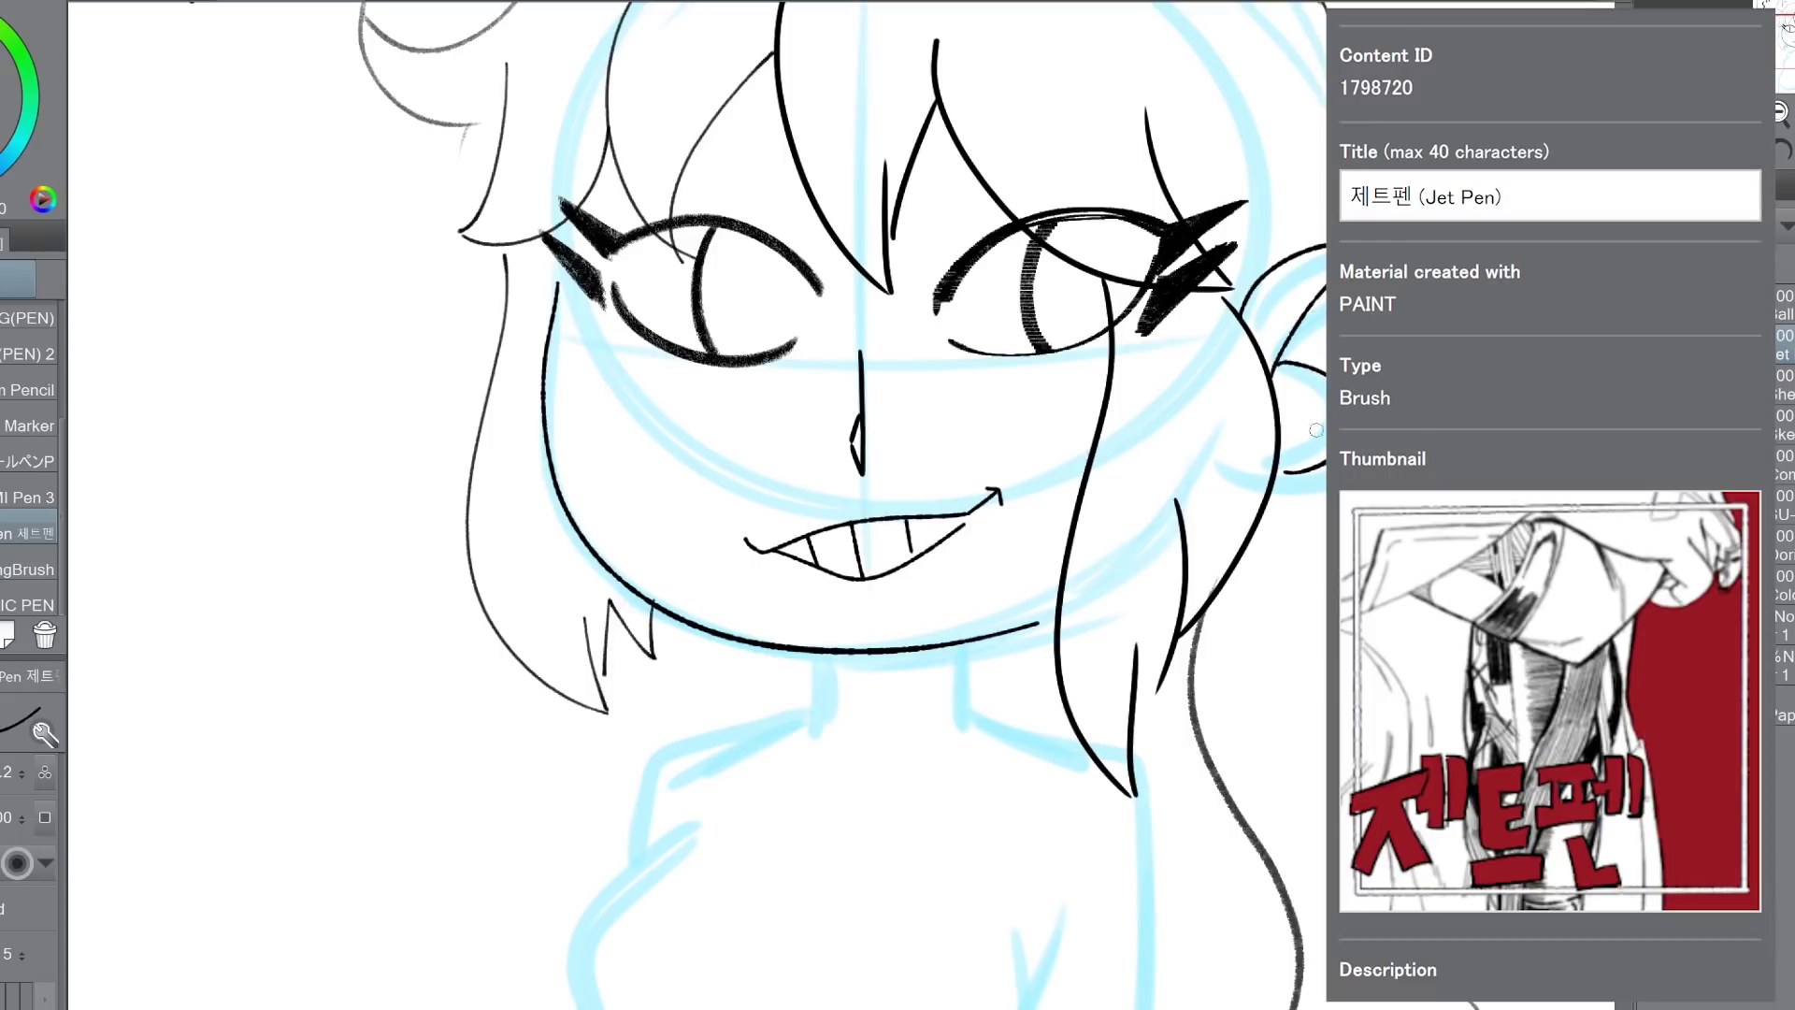
Step: Draw the two short neck lines below the chin
{"action": "left_click", "coordinate": [1784, 113]}
{"action": "left_click_drag", "start_coordinate": [1790, 39], "coordinate": [1793, 55]}
{"action": "key", "text": "ctrl+plus"}
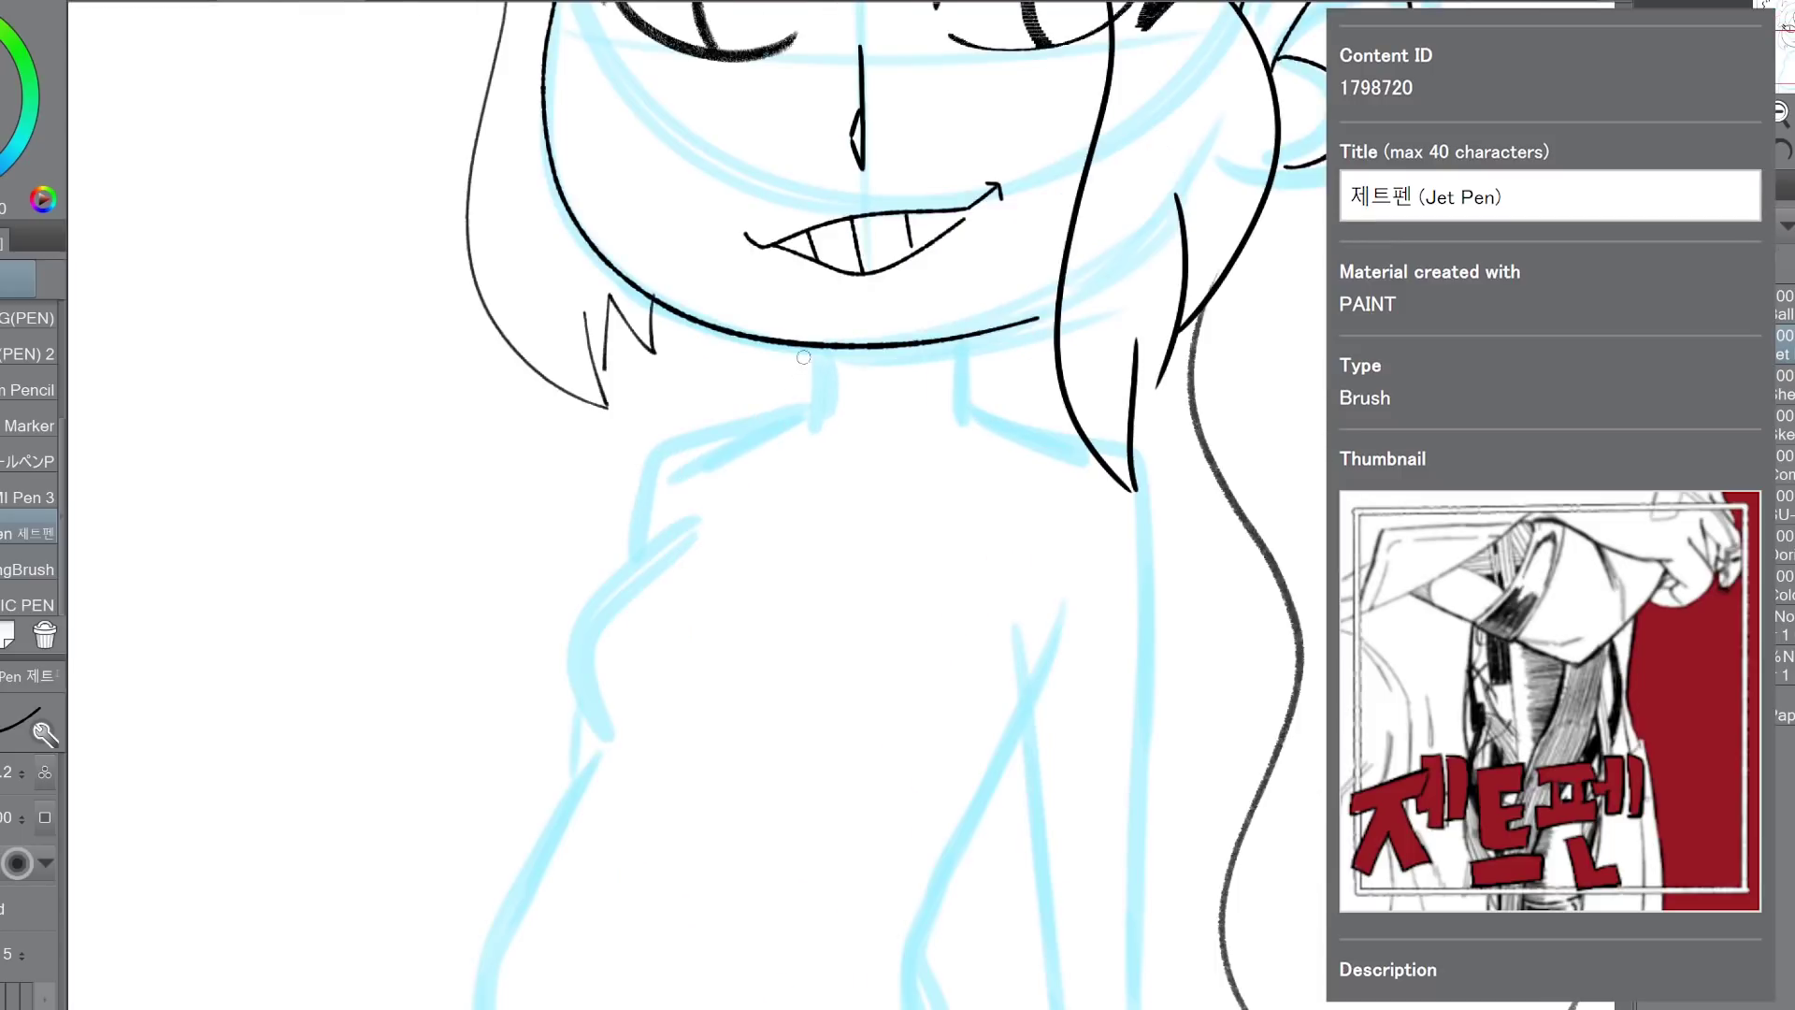
{"action": "mouse_move", "coordinate": [810, 346]}
{"action": "left_mouse_down"}
{"action": "mouse_move", "coordinate": [963, 399]}
{"action": "mouse_move", "coordinate": [786, 564]}
{"action": "left_mouse_up"}
{"action": "key", "text": "ctrl+z"}
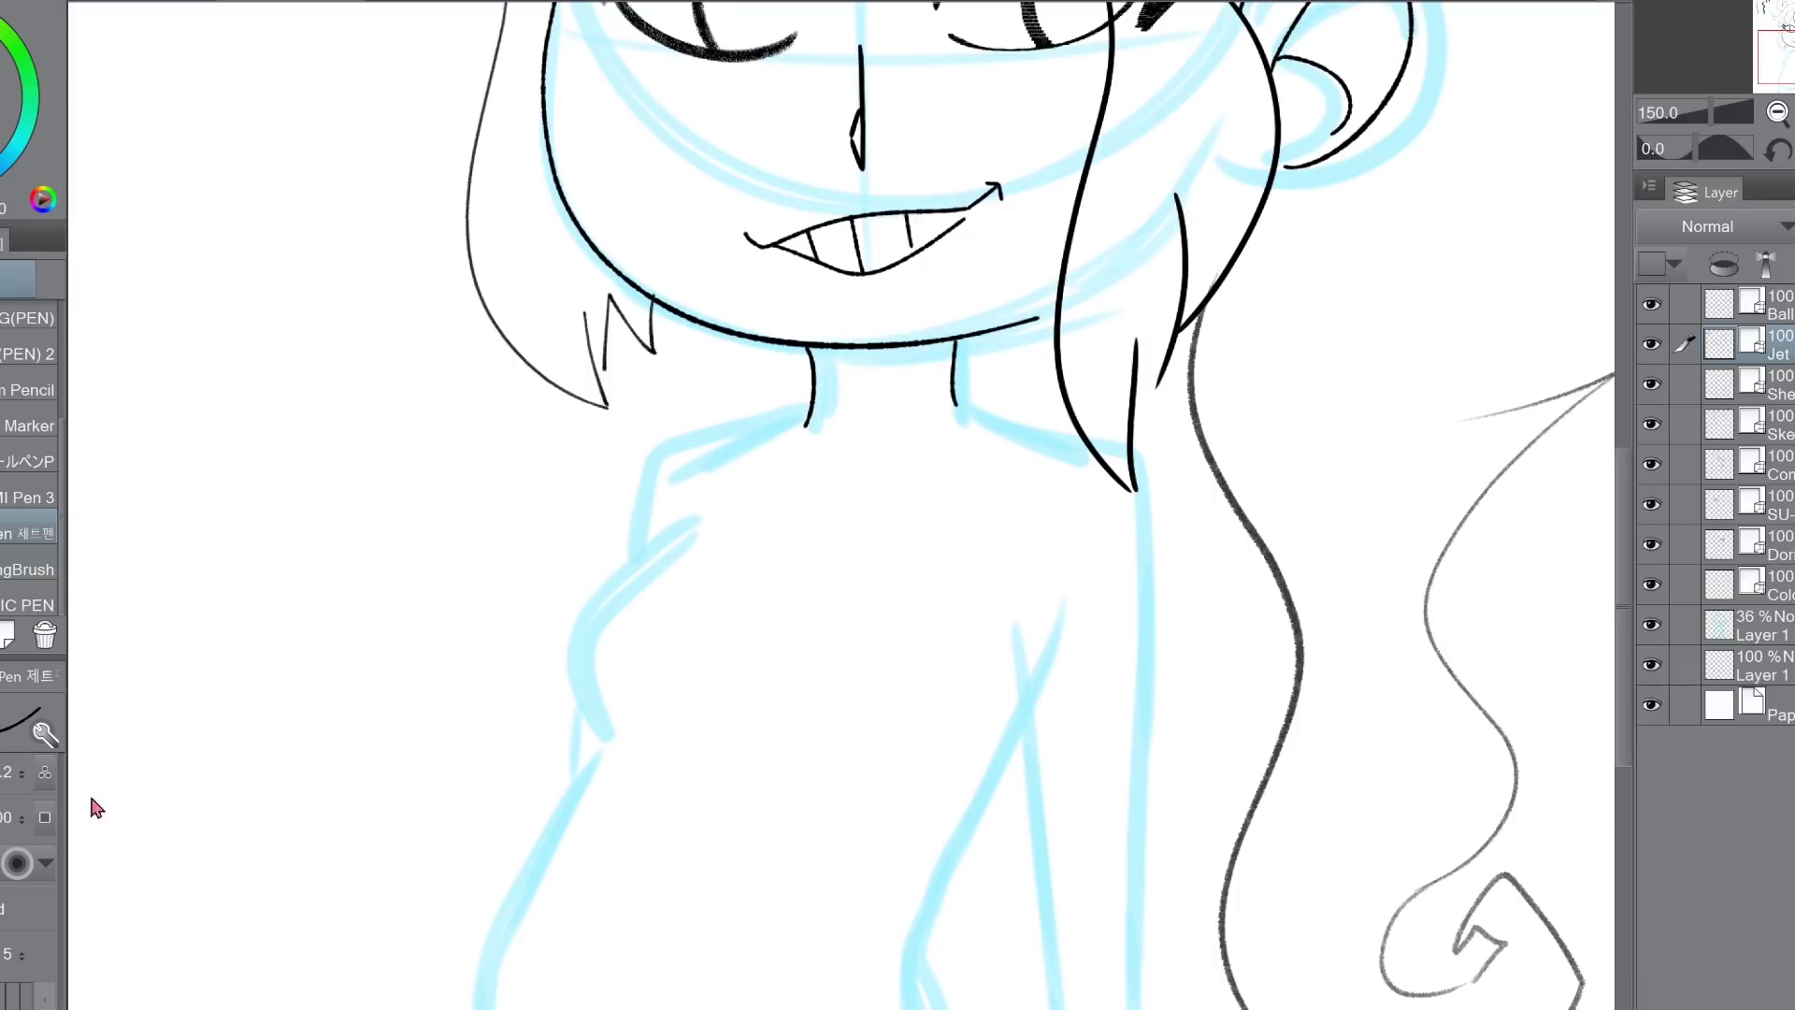
Step: Switch to the ballpoint layer and the ボールペンP brush, and draw the jacket's right opening edge from the neck to the waist
{"action": "left_click", "coordinate": [1781, 305]}
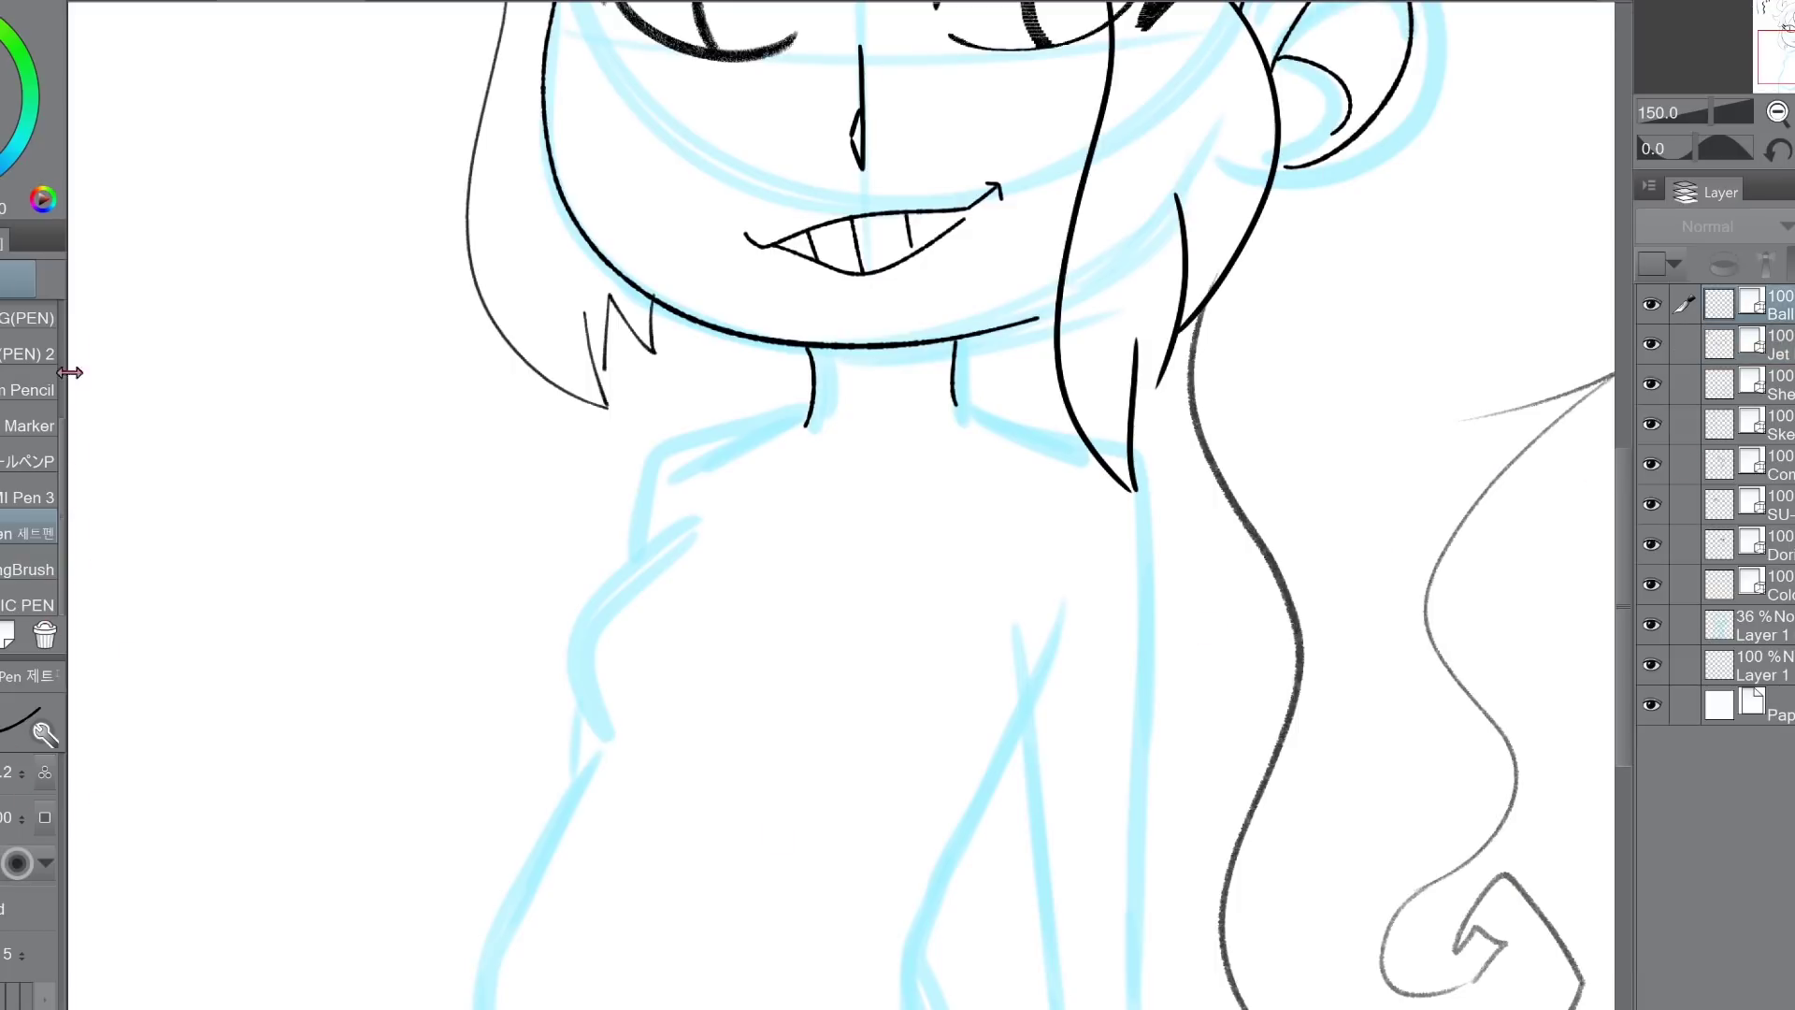
{"action": "left_click", "coordinate": [12, 462]}
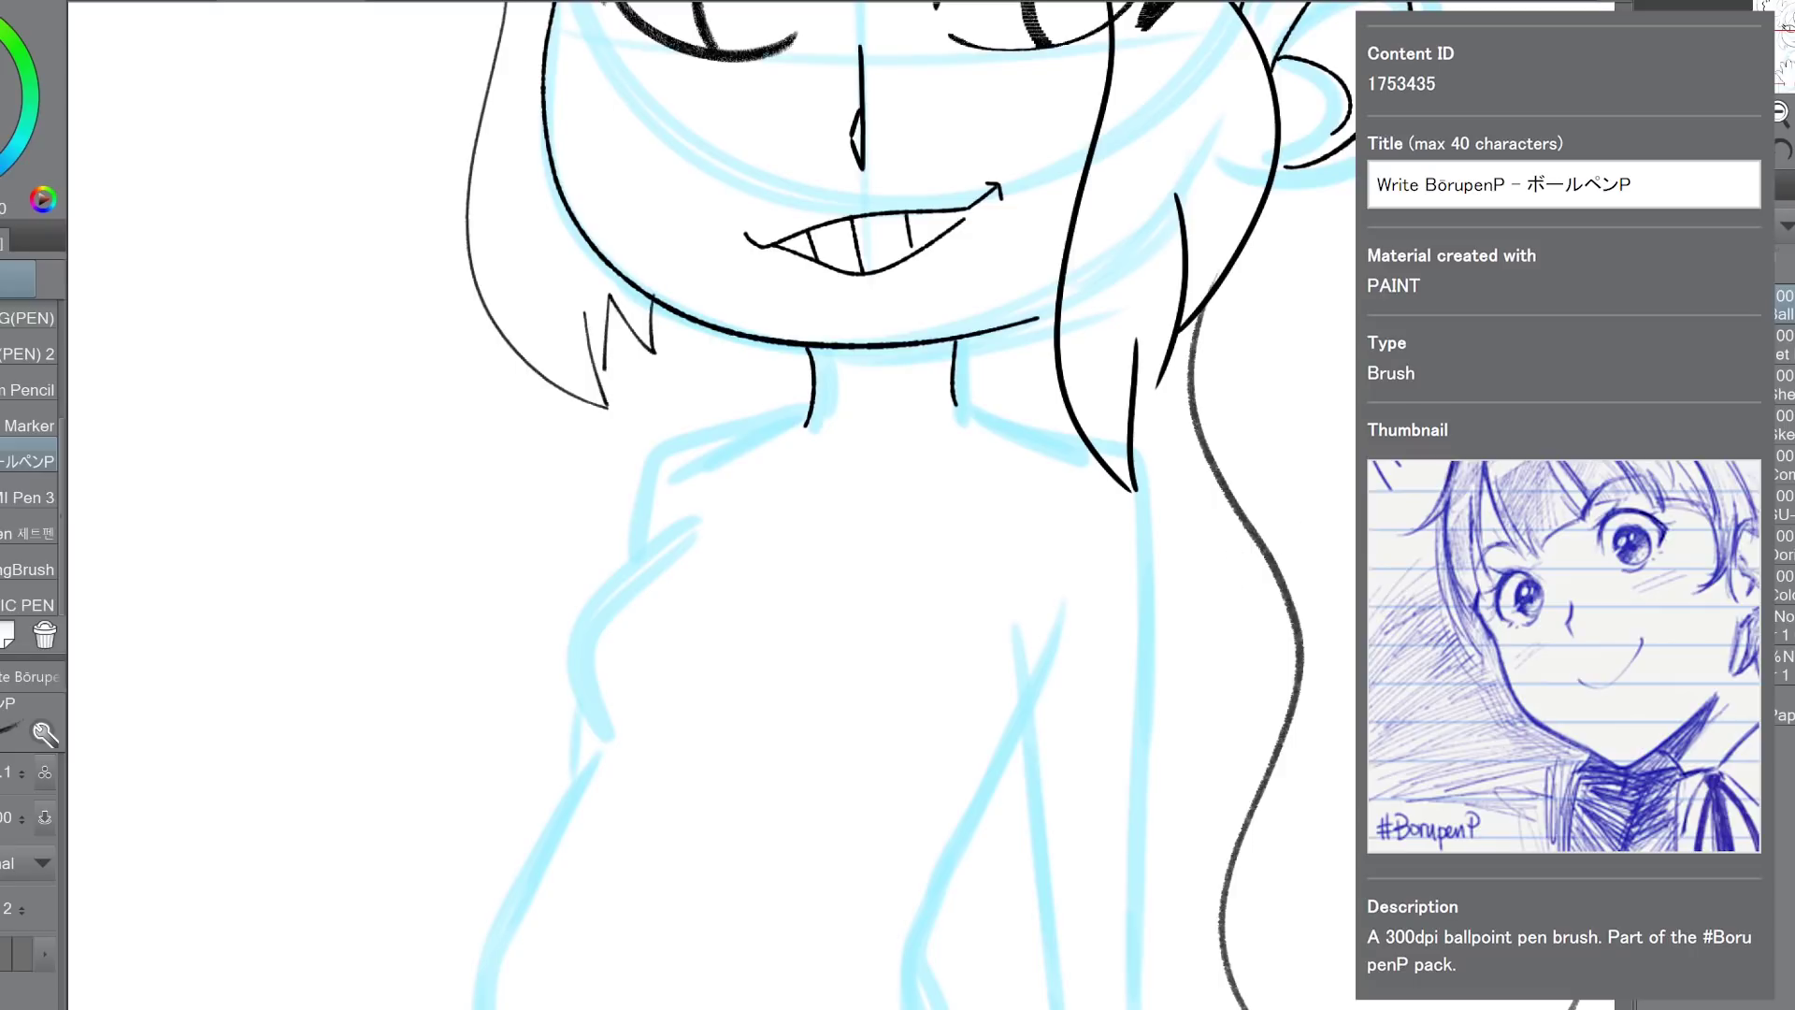
{"action": "scroll", "coordinate": [710, 504], "scroll_direction": "down", "scroll_amount": 5}
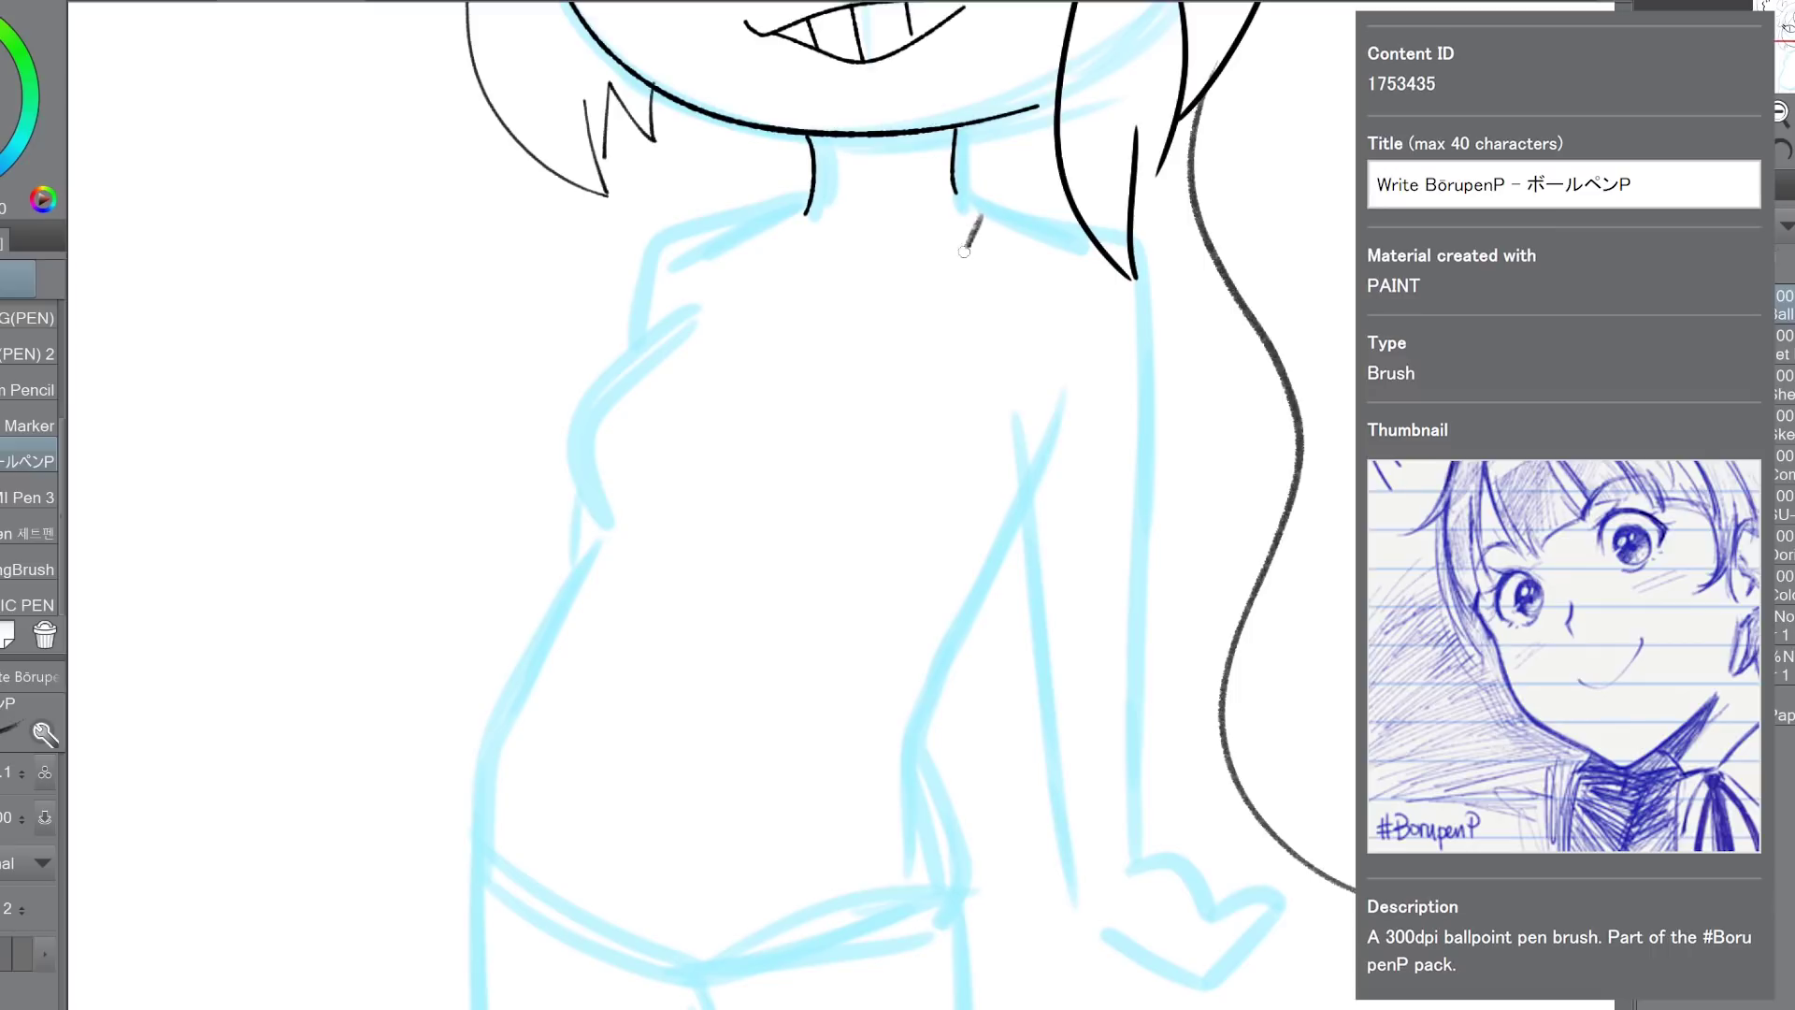
{"action": "left_click_drag", "start_coordinate": [964, 251], "coordinate": [806, 772]}
Step: Draw a light and a heavy wavy ballpoint sample stroke in the blank area left of the body, and handwrite 13 above each
{"action": "mouse_move", "coordinate": [174, 178]}
{"action": "left_mouse_down"}
{"action": "mouse_move", "coordinate": [157, 232]}
{"action": "mouse_move", "coordinate": [215, 458]}
{"action": "mouse_move", "coordinate": [215, 573]}
{"action": "left_mouse_up"}
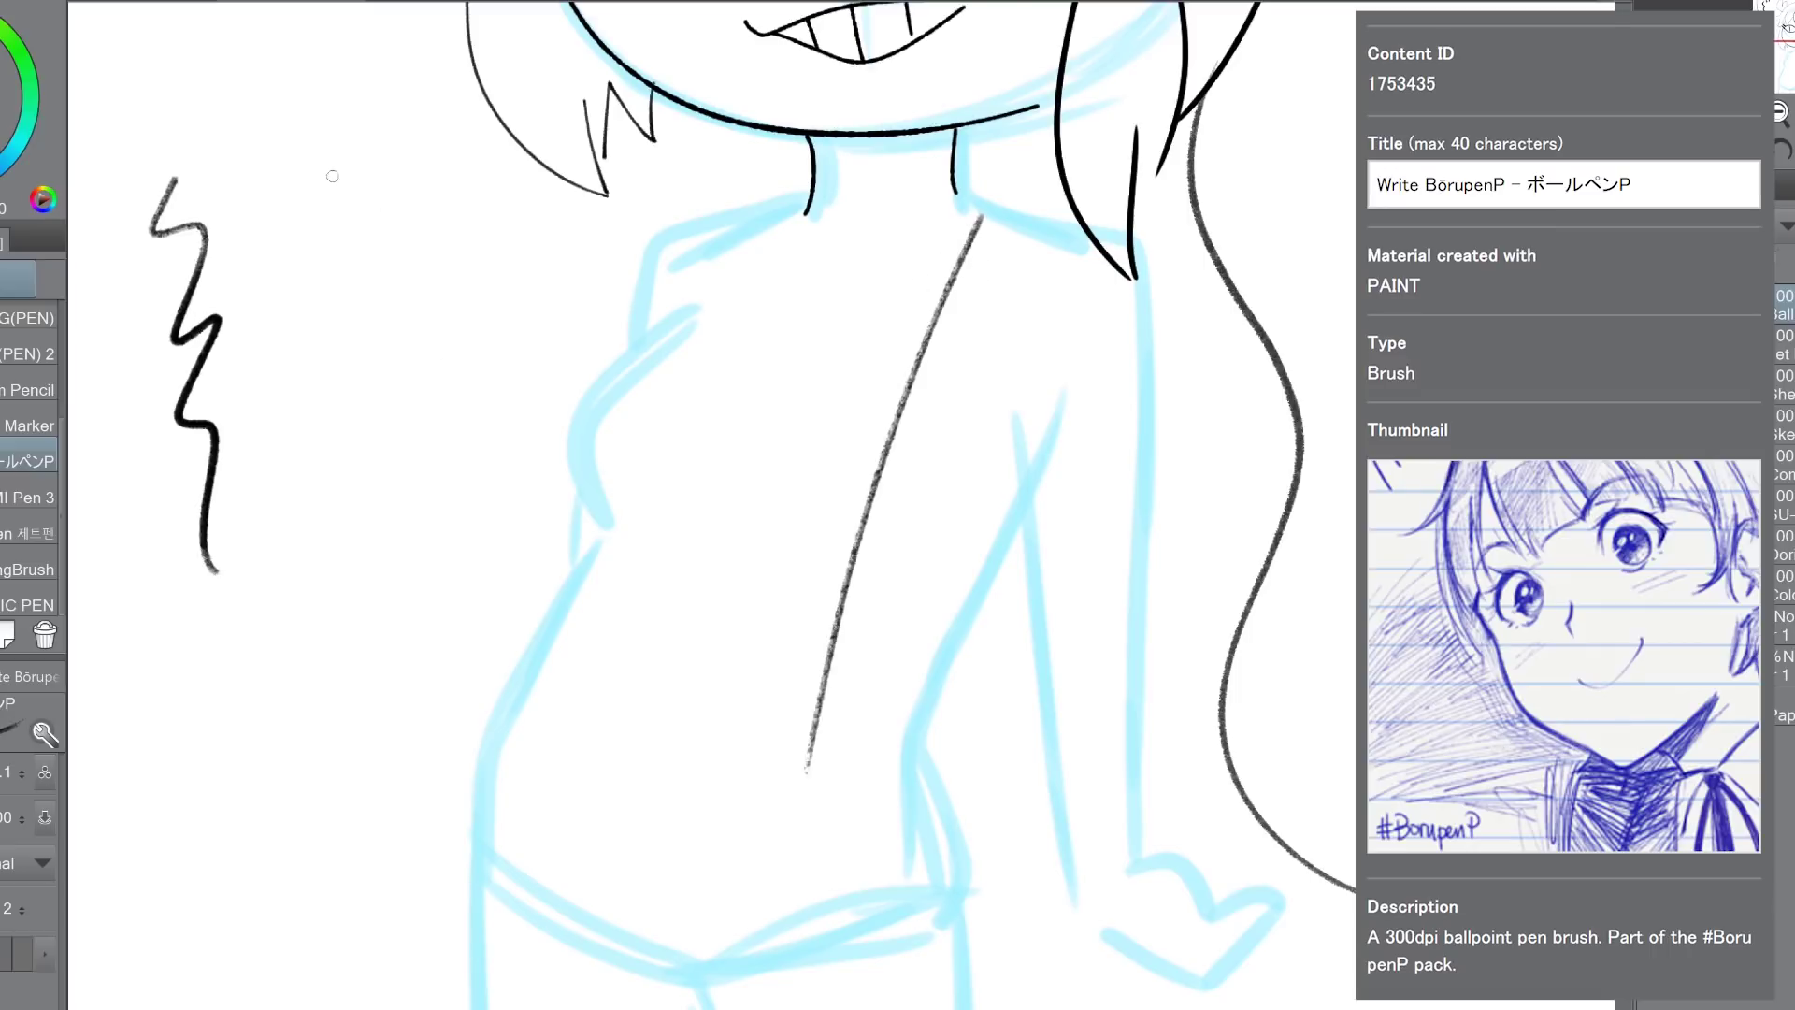
{"action": "key", "text": "ctrl+z"}
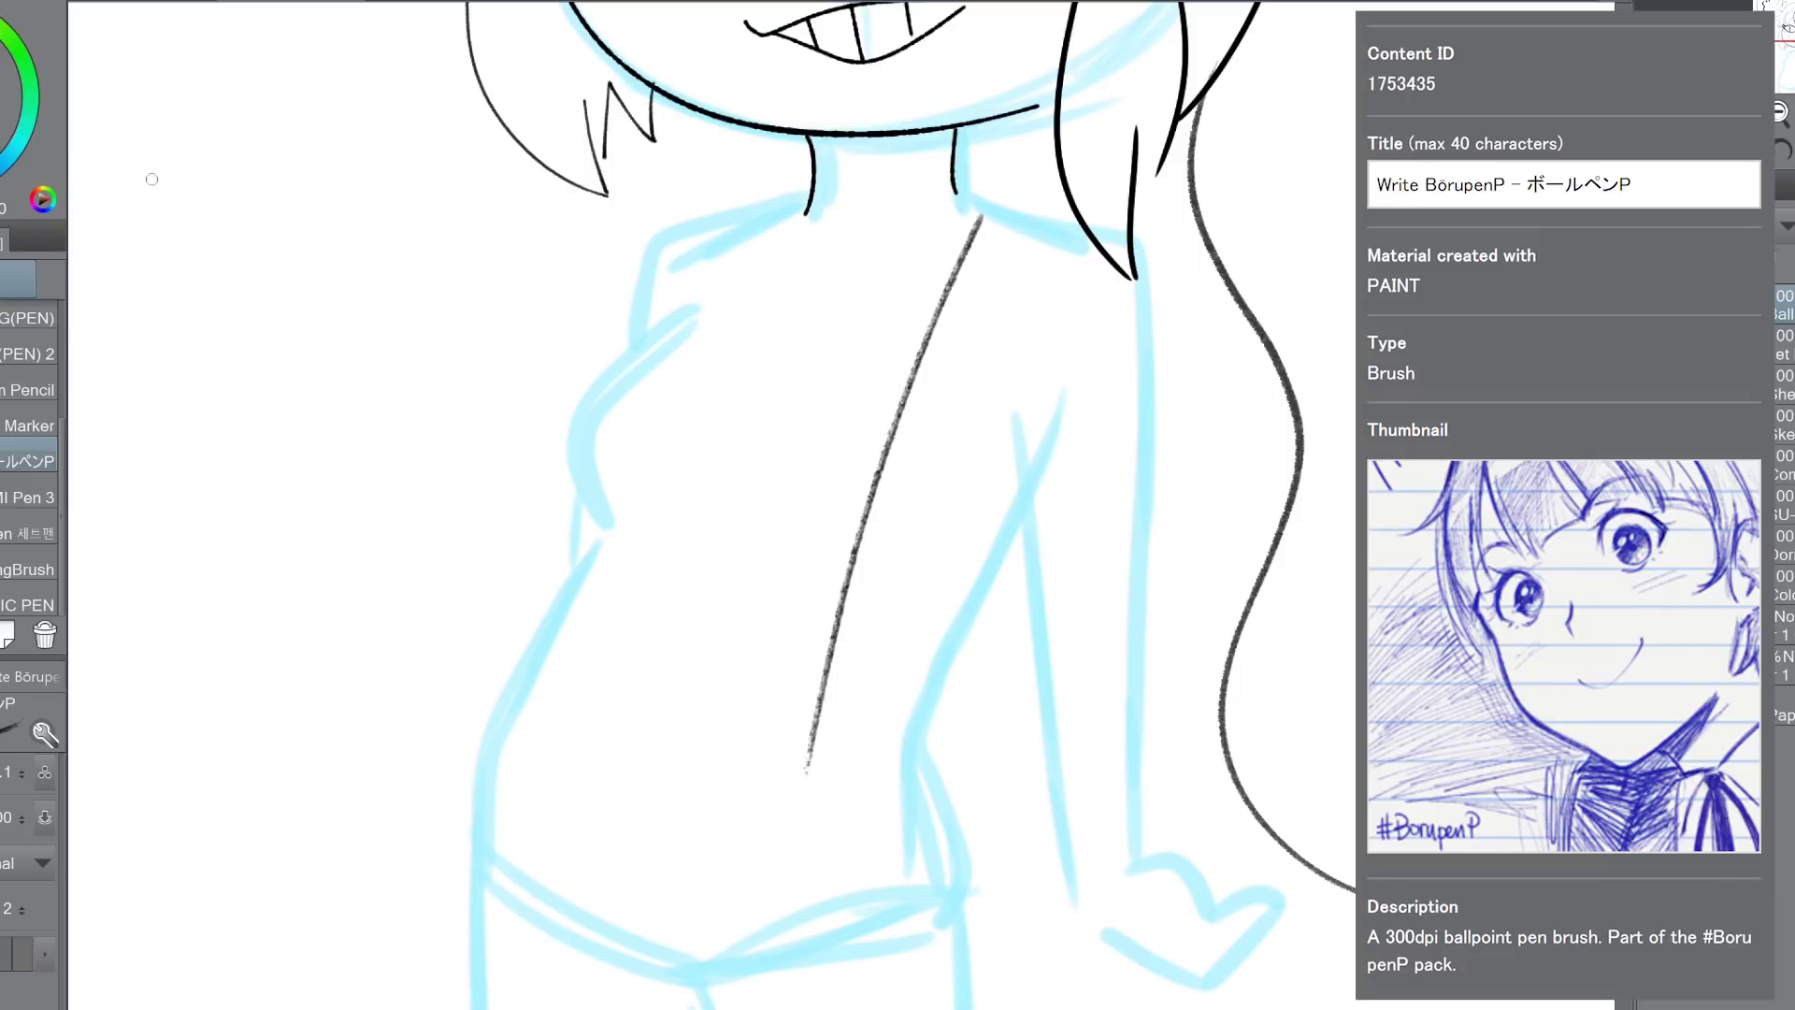
{"action": "mouse_move", "coordinate": [137, 200]}
{"action": "left_mouse_down"}
{"action": "mouse_move", "coordinate": [163, 248]}
{"action": "mouse_move", "coordinate": [153, 382]}
{"action": "mouse_move", "coordinate": [173, 550]}
{"action": "left_mouse_up"}
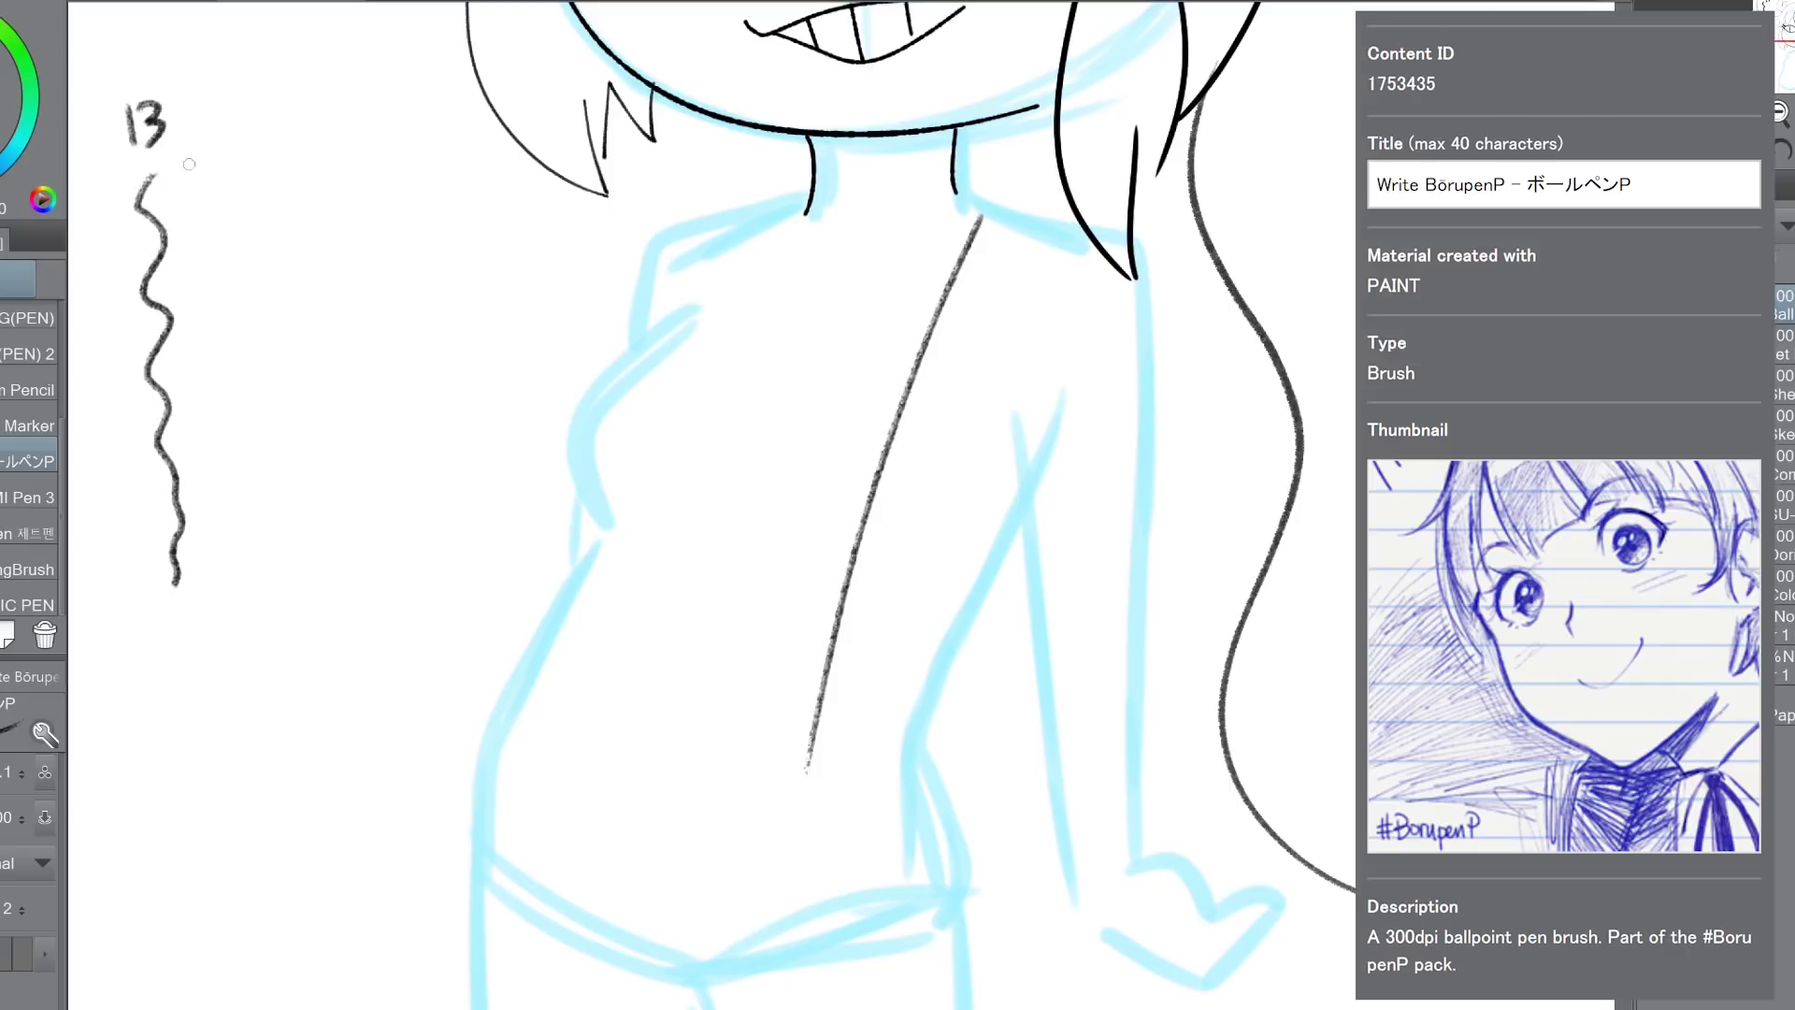
{"action": "key", "text": "ctrl+plus"}
{"action": "left_click_drag", "start_coordinate": [636, 505], "coordinate": [1043, 587]}
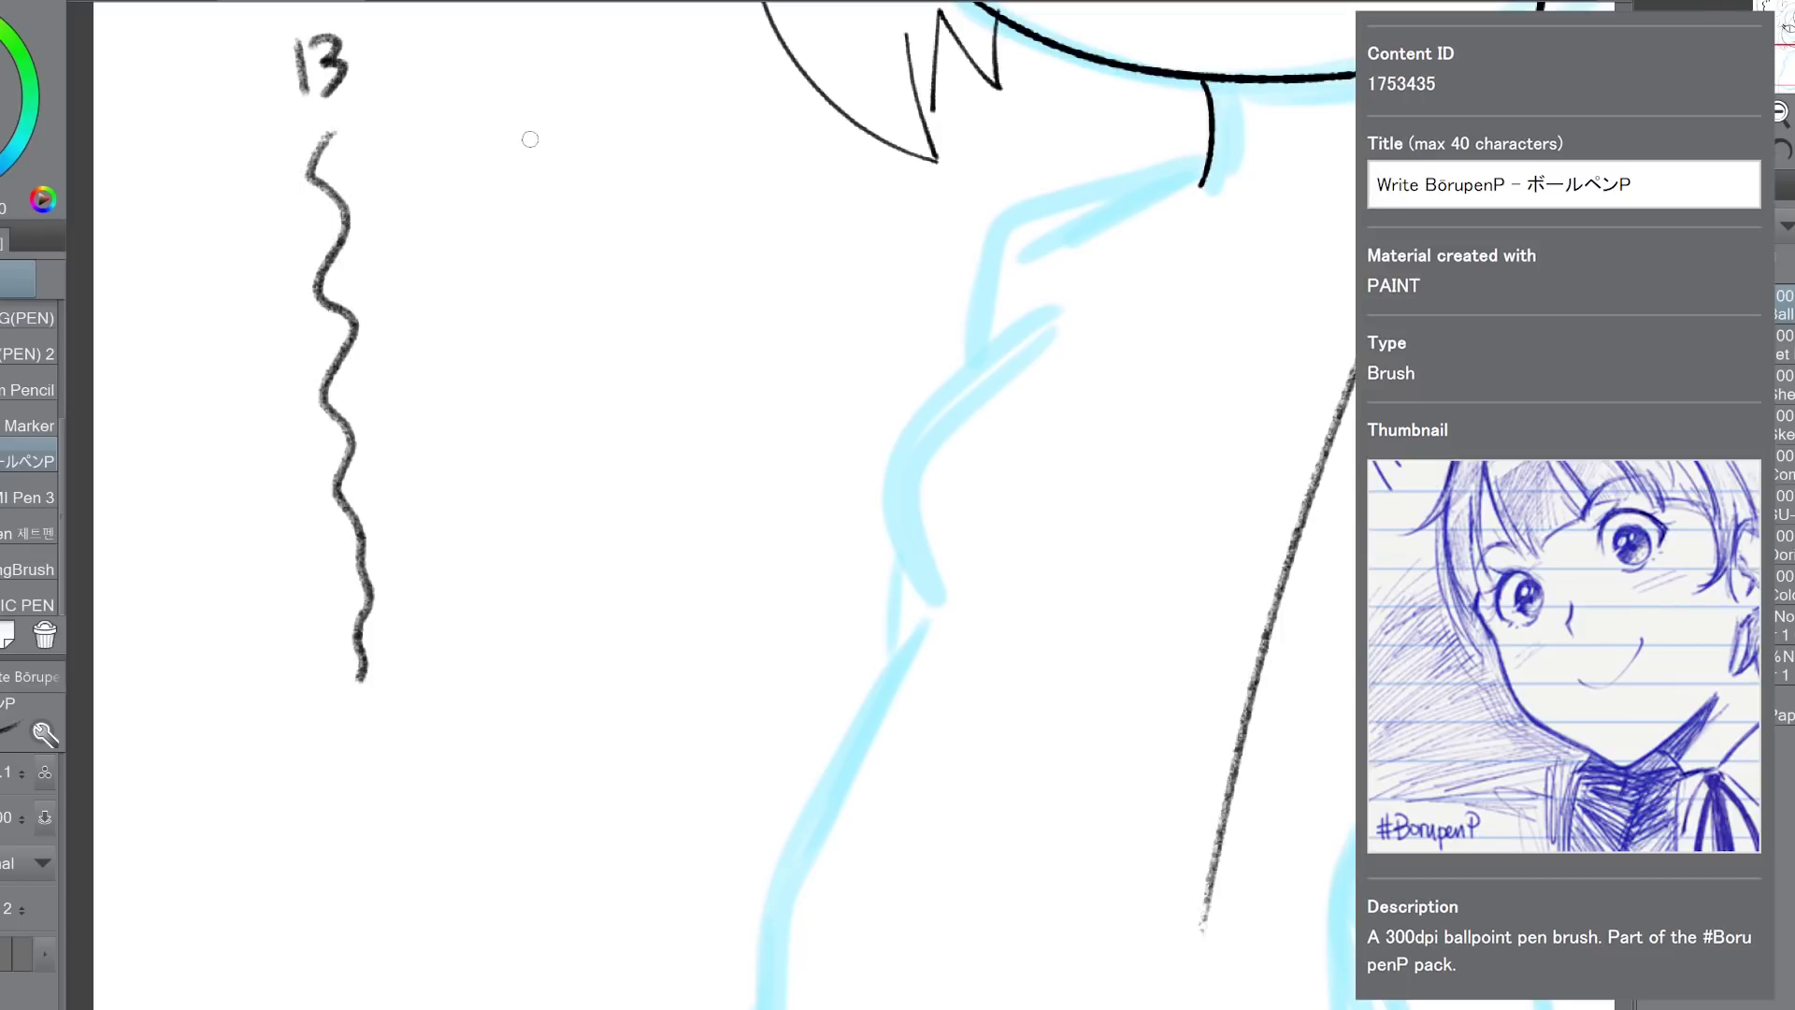
{"action": "mouse_move", "coordinate": [517, 126]}
{"action": "left_mouse_down"}
{"action": "mouse_move", "coordinate": [495, 159]}
{"action": "mouse_move", "coordinate": [501, 253]}
{"action": "mouse_move", "coordinate": [549, 402]}
{"action": "mouse_move", "coordinate": [551, 605]}
{"action": "left_mouse_up"}
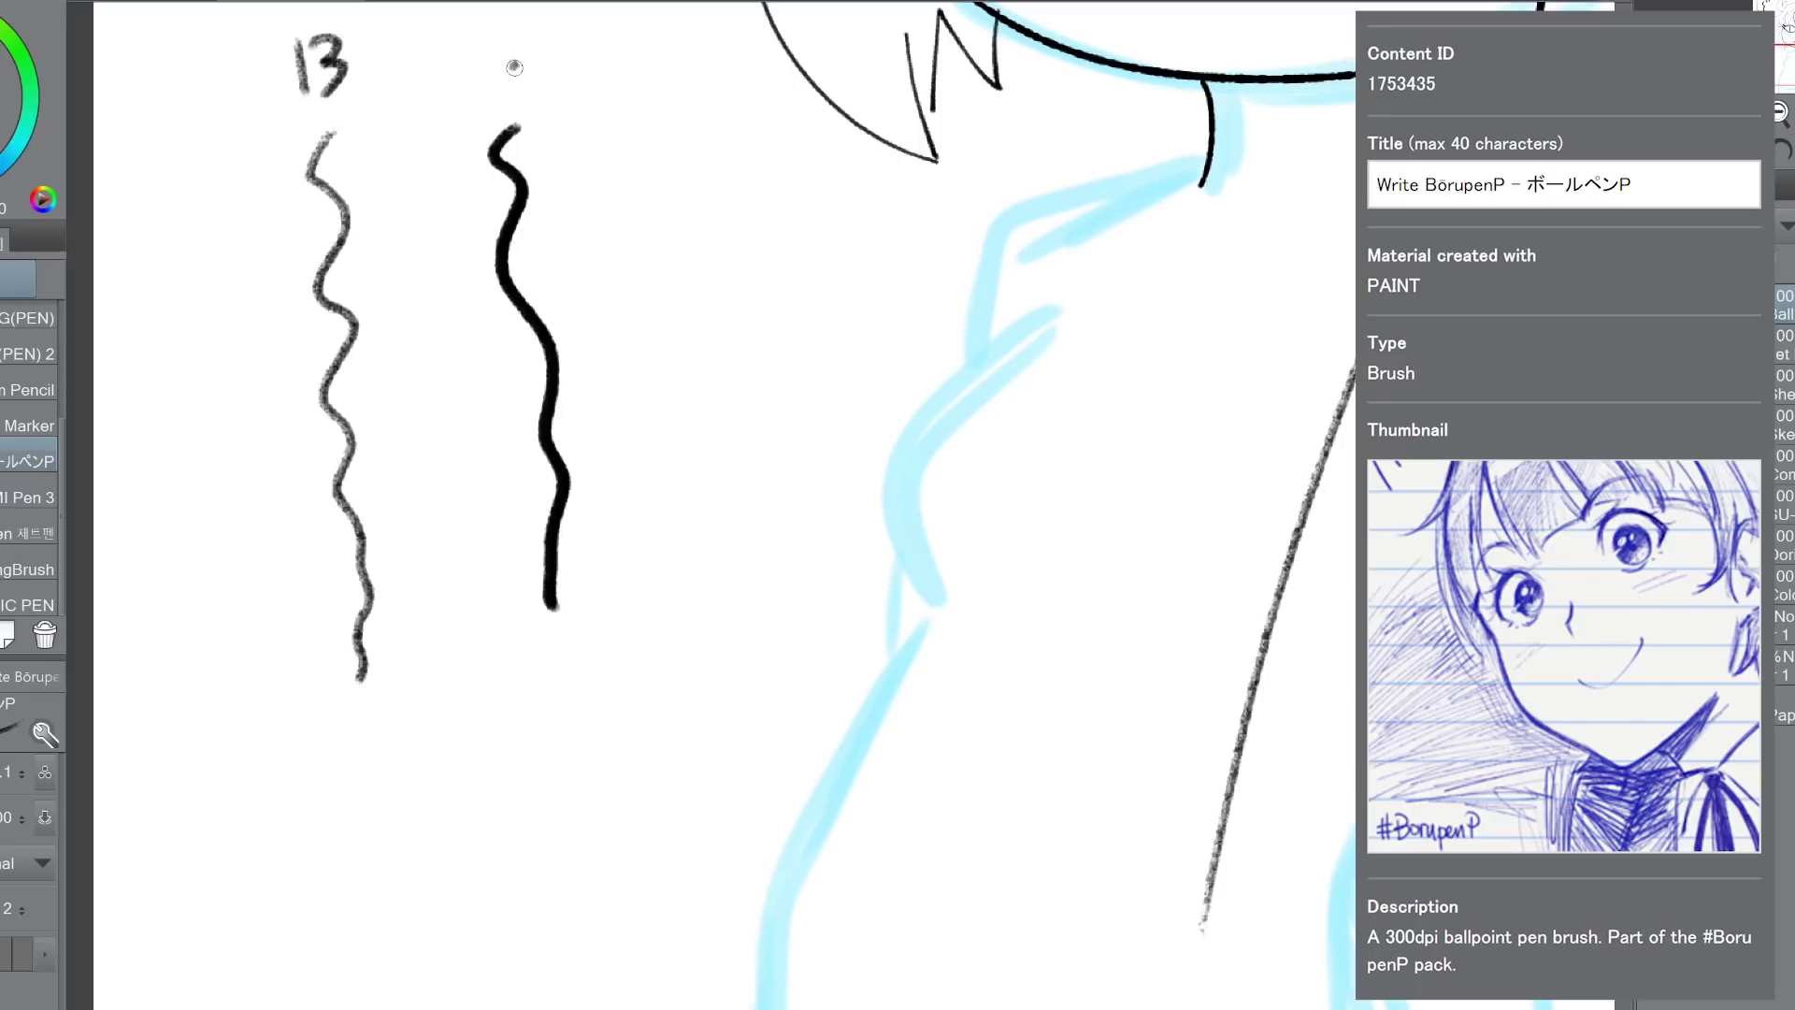
{"action": "left_click_drag", "start_coordinate": [515, 67], "coordinate": [513, 108]}
{"action": "mouse_move", "coordinate": [527, 56]}
{"action": "left_mouse_down"}
{"action": "mouse_move", "coordinate": [559, 69]}
{"action": "mouse_move", "coordinate": [540, 117]}
{"action": "left_mouse_up"}
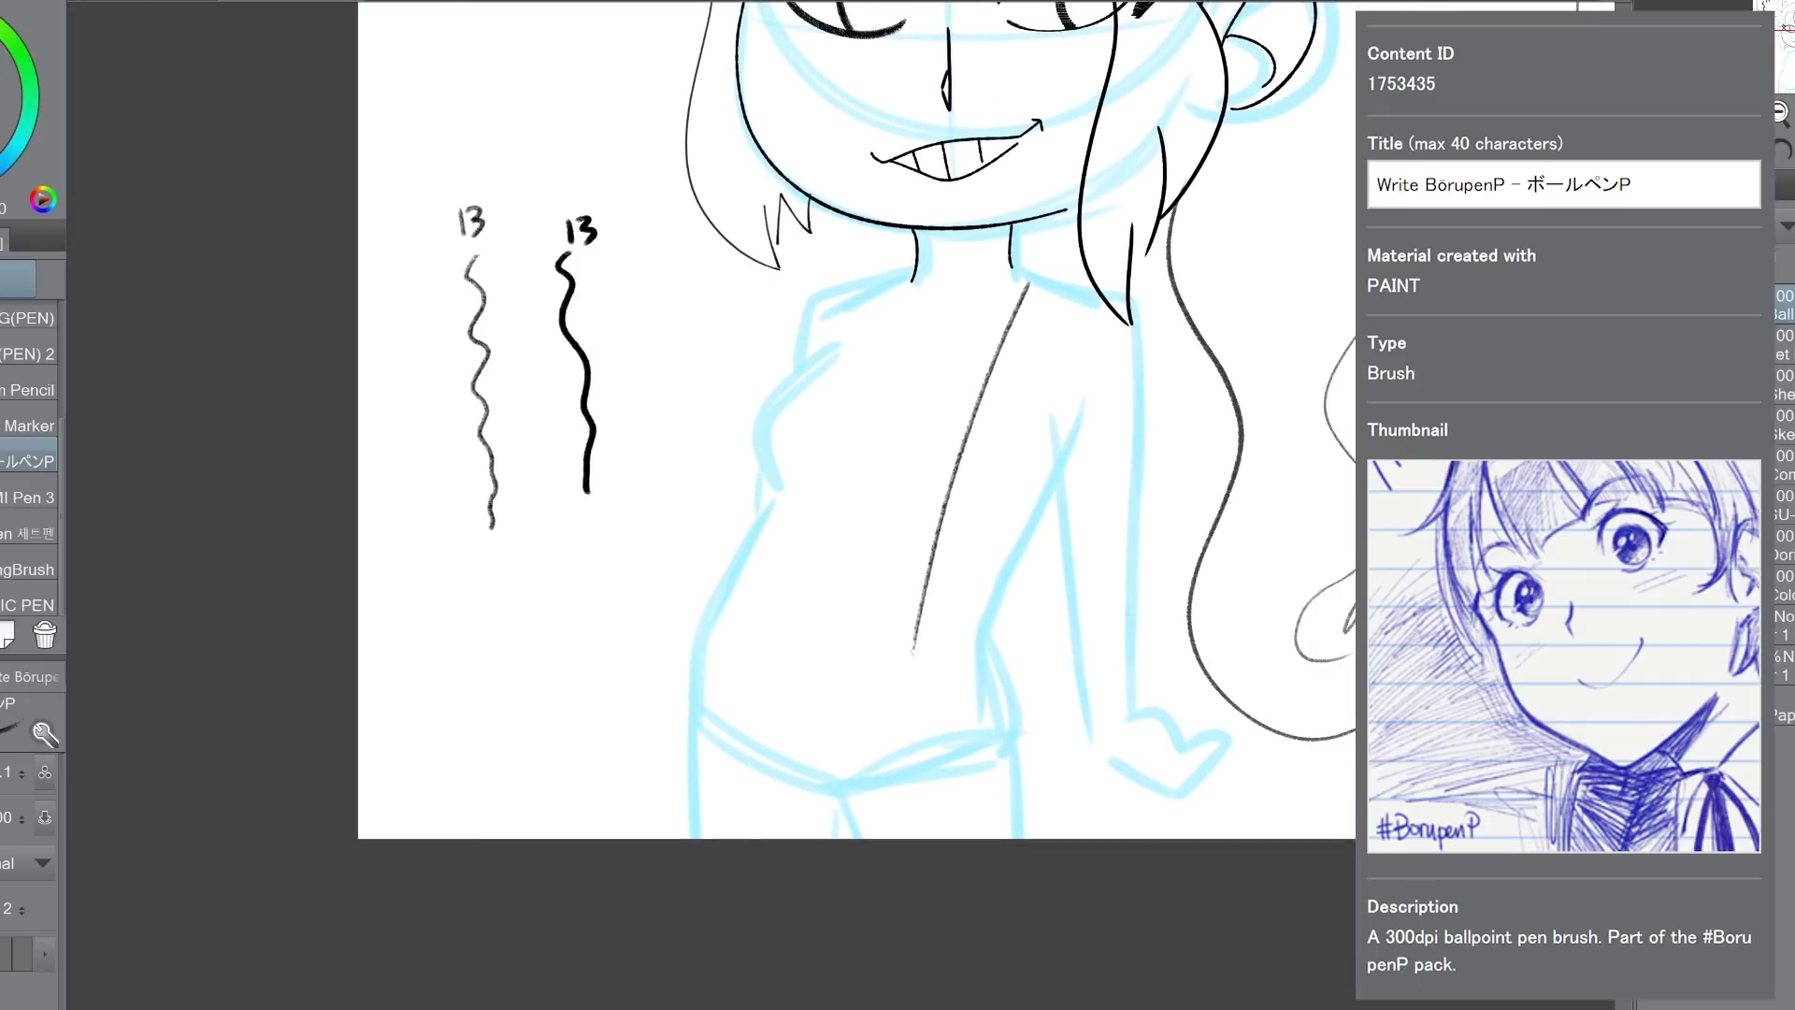
Step: Draw the jacket's left opening edge, both pointed lapels with collar lines, and the curved shirt neckline
{"action": "key", "text": "ctrl+plus"}
{"action": "left_click_drag", "start_coordinate": [909, 169], "coordinate": [722, 660]}
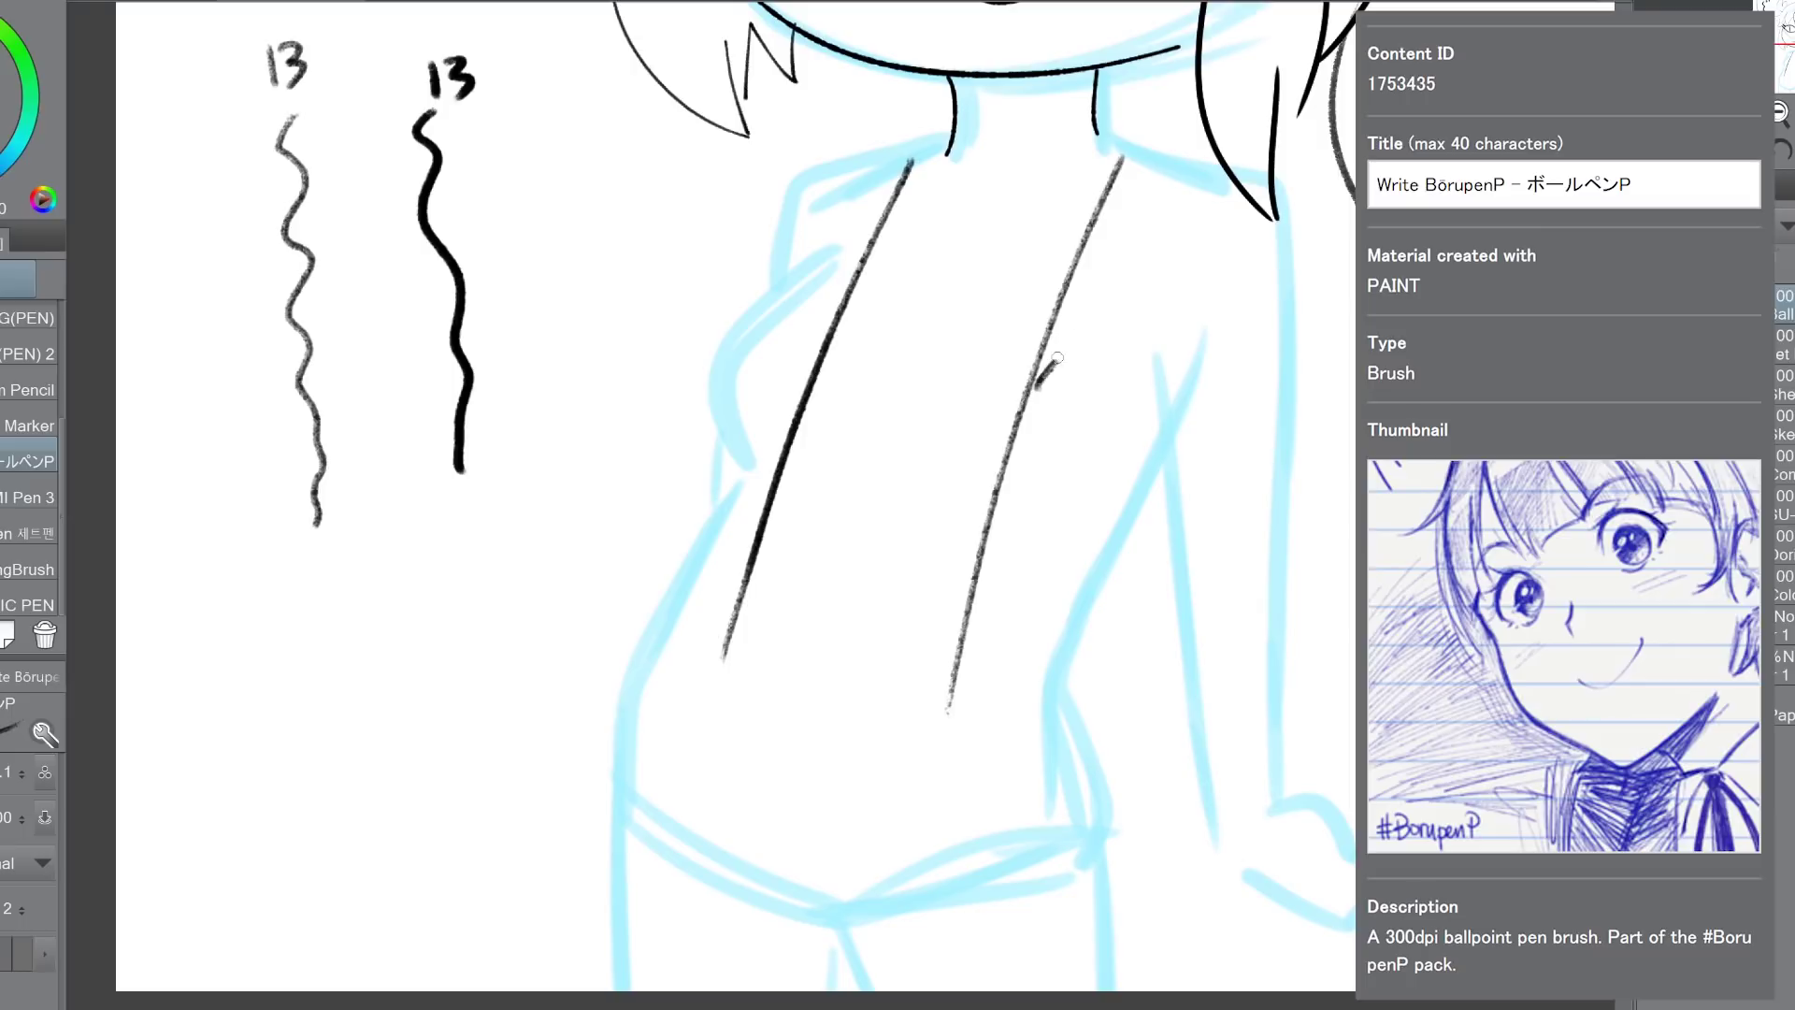
{"action": "mouse_move", "coordinate": [1057, 358]}
{"action": "left_mouse_down"}
{"action": "mouse_move", "coordinate": [1192, 257]}
{"action": "mouse_move", "coordinate": [1220, 175]}
{"action": "left_mouse_up"}
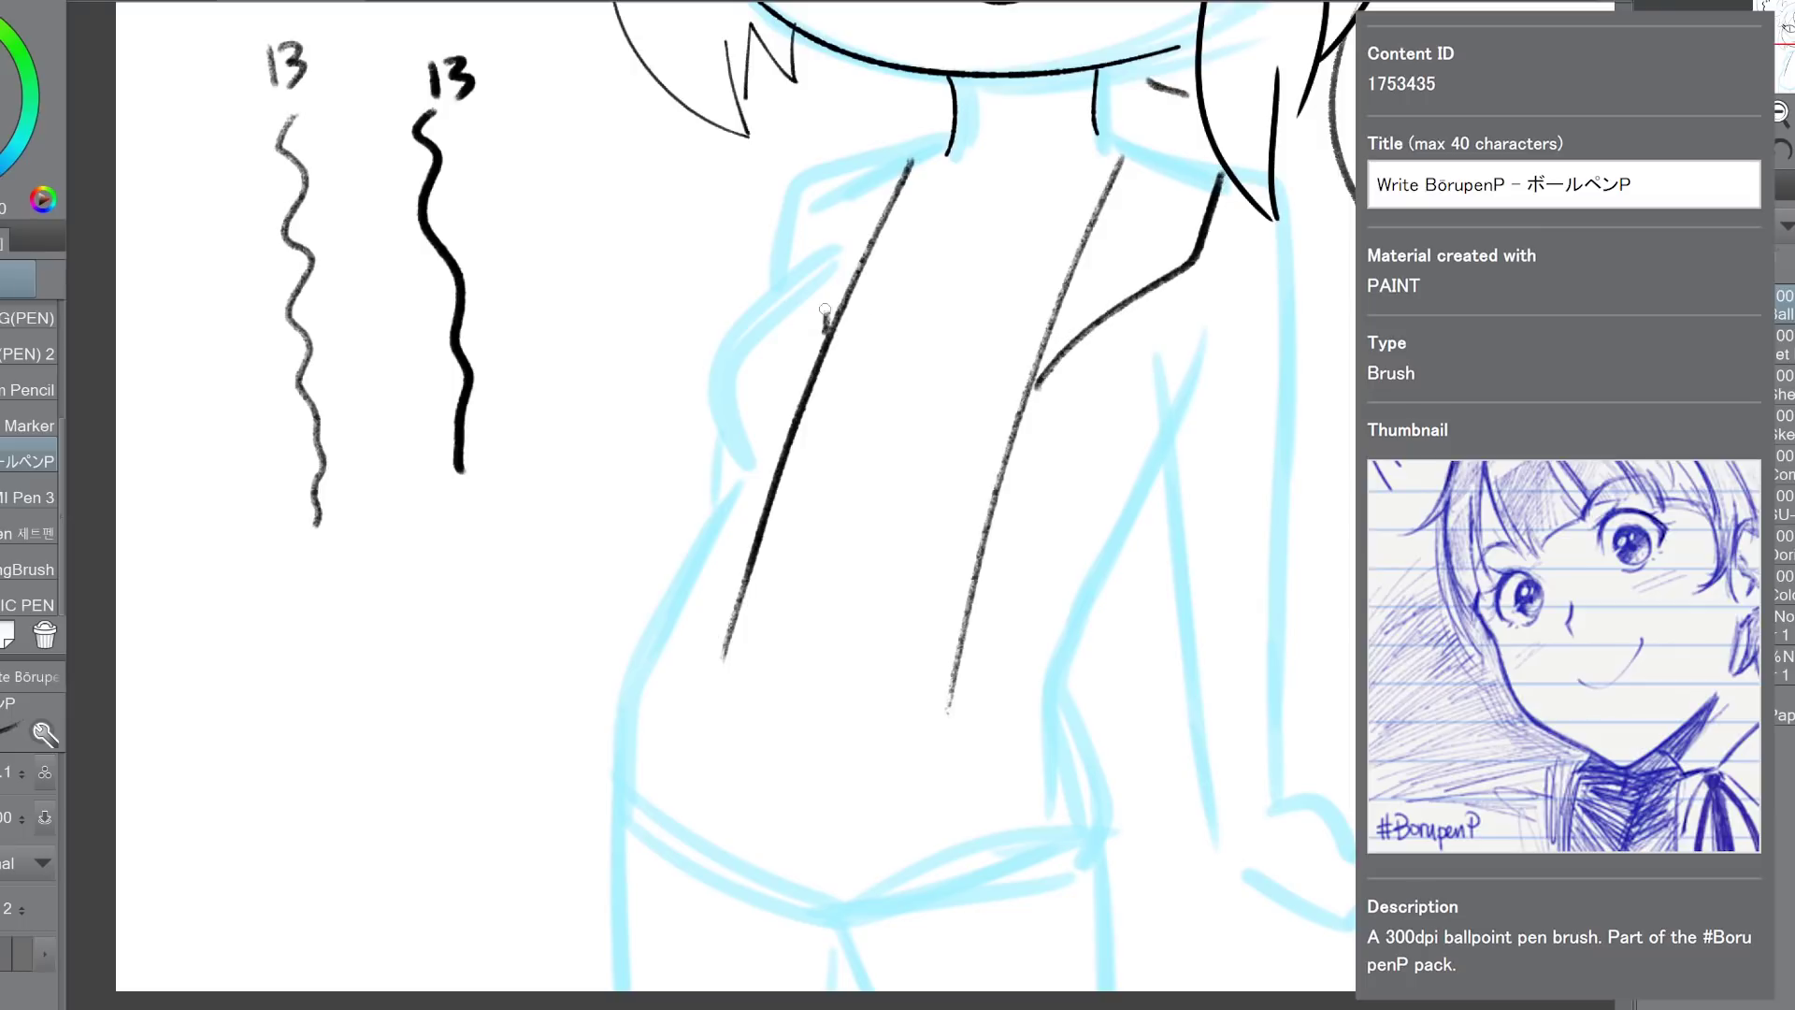
{"action": "mouse_move", "coordinate": [824, 310]}
{"action": "left_mouse_down"}
{"action": "mouse_move", "coordinate": [791, 165]}
{"action": "mouse_move", "coordinate": [800, 107]}
{"action": "left_mouse_up"}
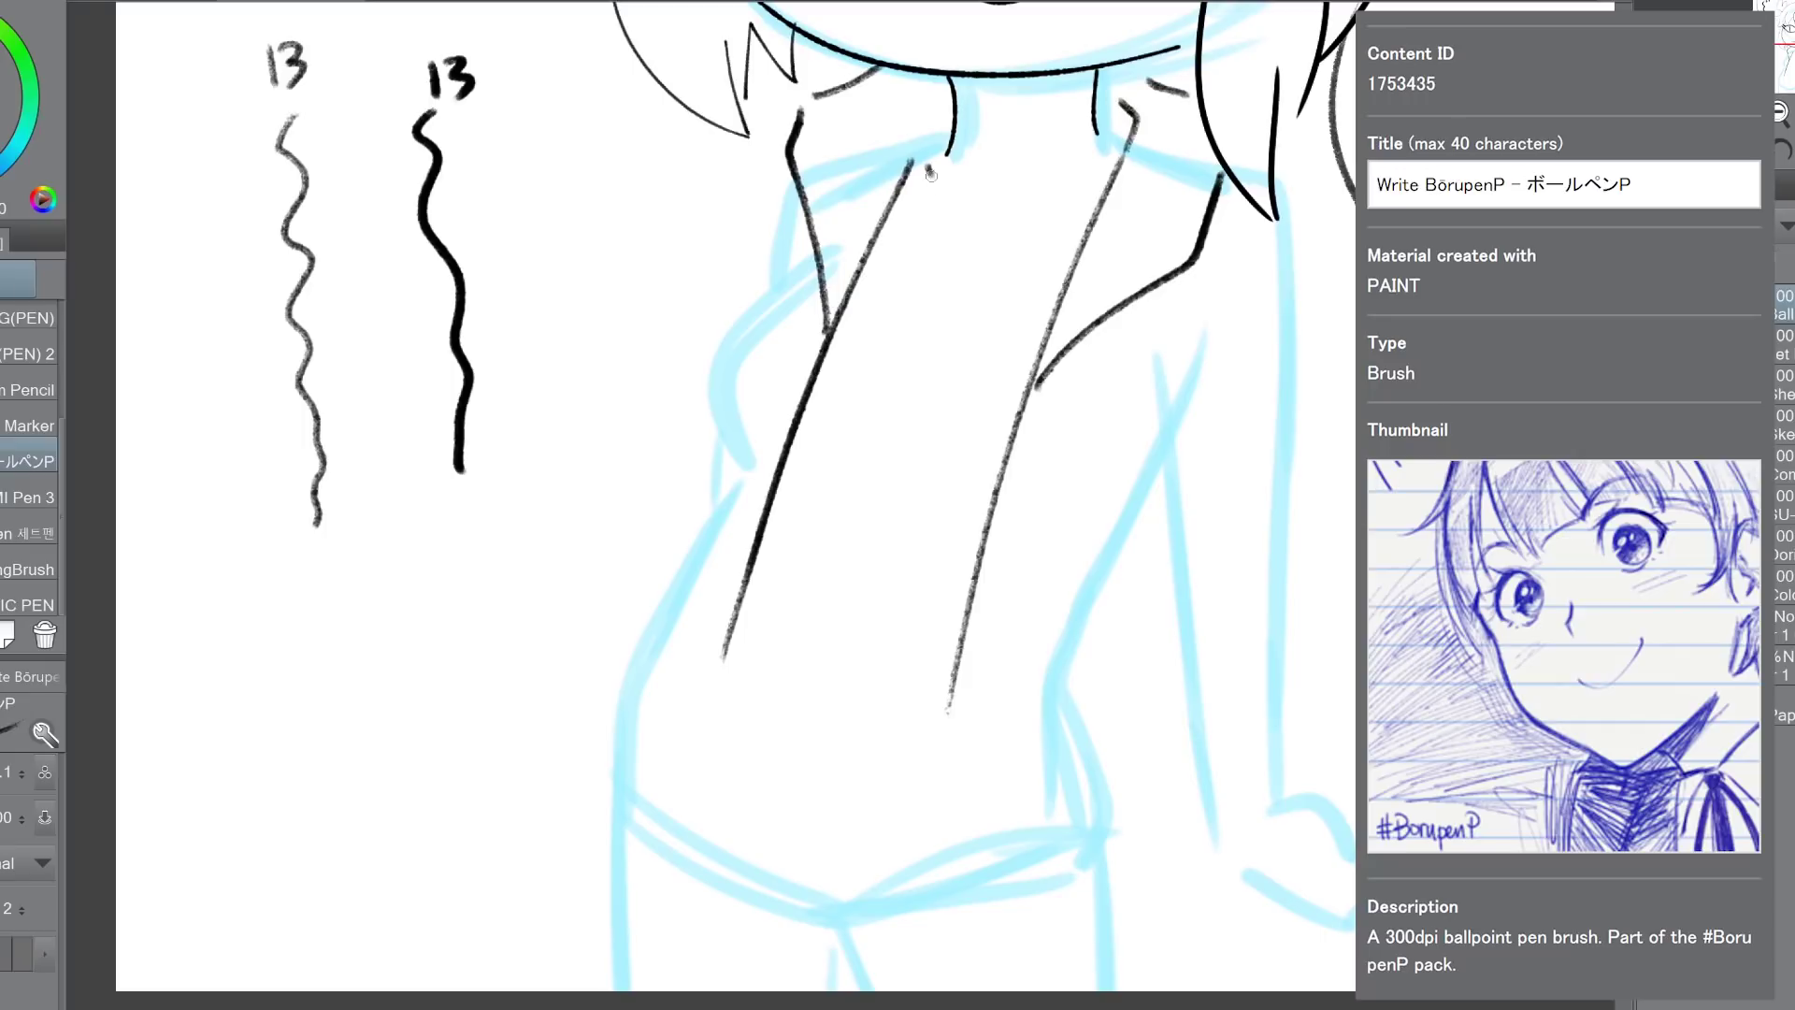
{"action": "left_click_drag", "start_coordinate": [930, 173], "coordinate": [1107, 155]}
Step: Draw the jacket's bottom hems and outer side edges on both halves
{"action": "scroll", "coordinate": [939, 525], "scroll_direction": "down", "scroll_amount": 2}
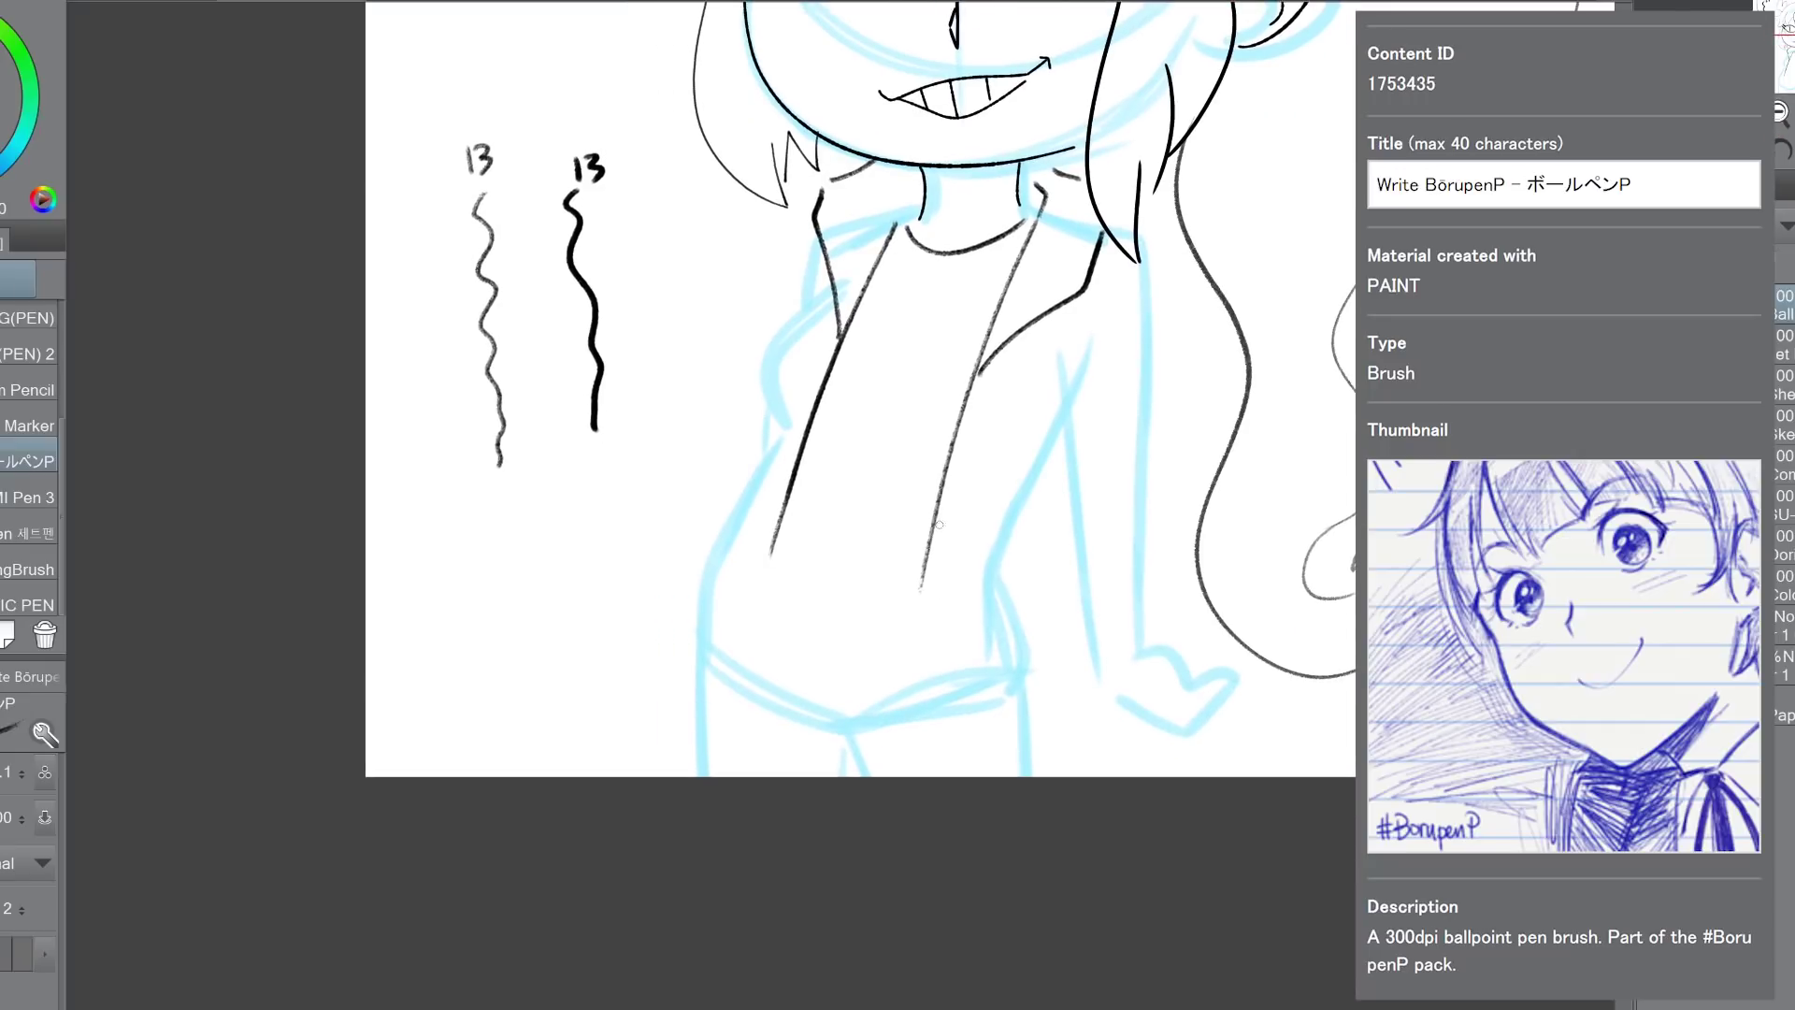
{"action": "mouse_move", "coordinate": [952, 592]}
{"action": "left_mouse_down"}
{"action": "mouse_move", "coordinate": [1033, 571]}
{"action": "mouse_move", "coordinate": [1069, 419]}
{"action": "left_mouse_up"}
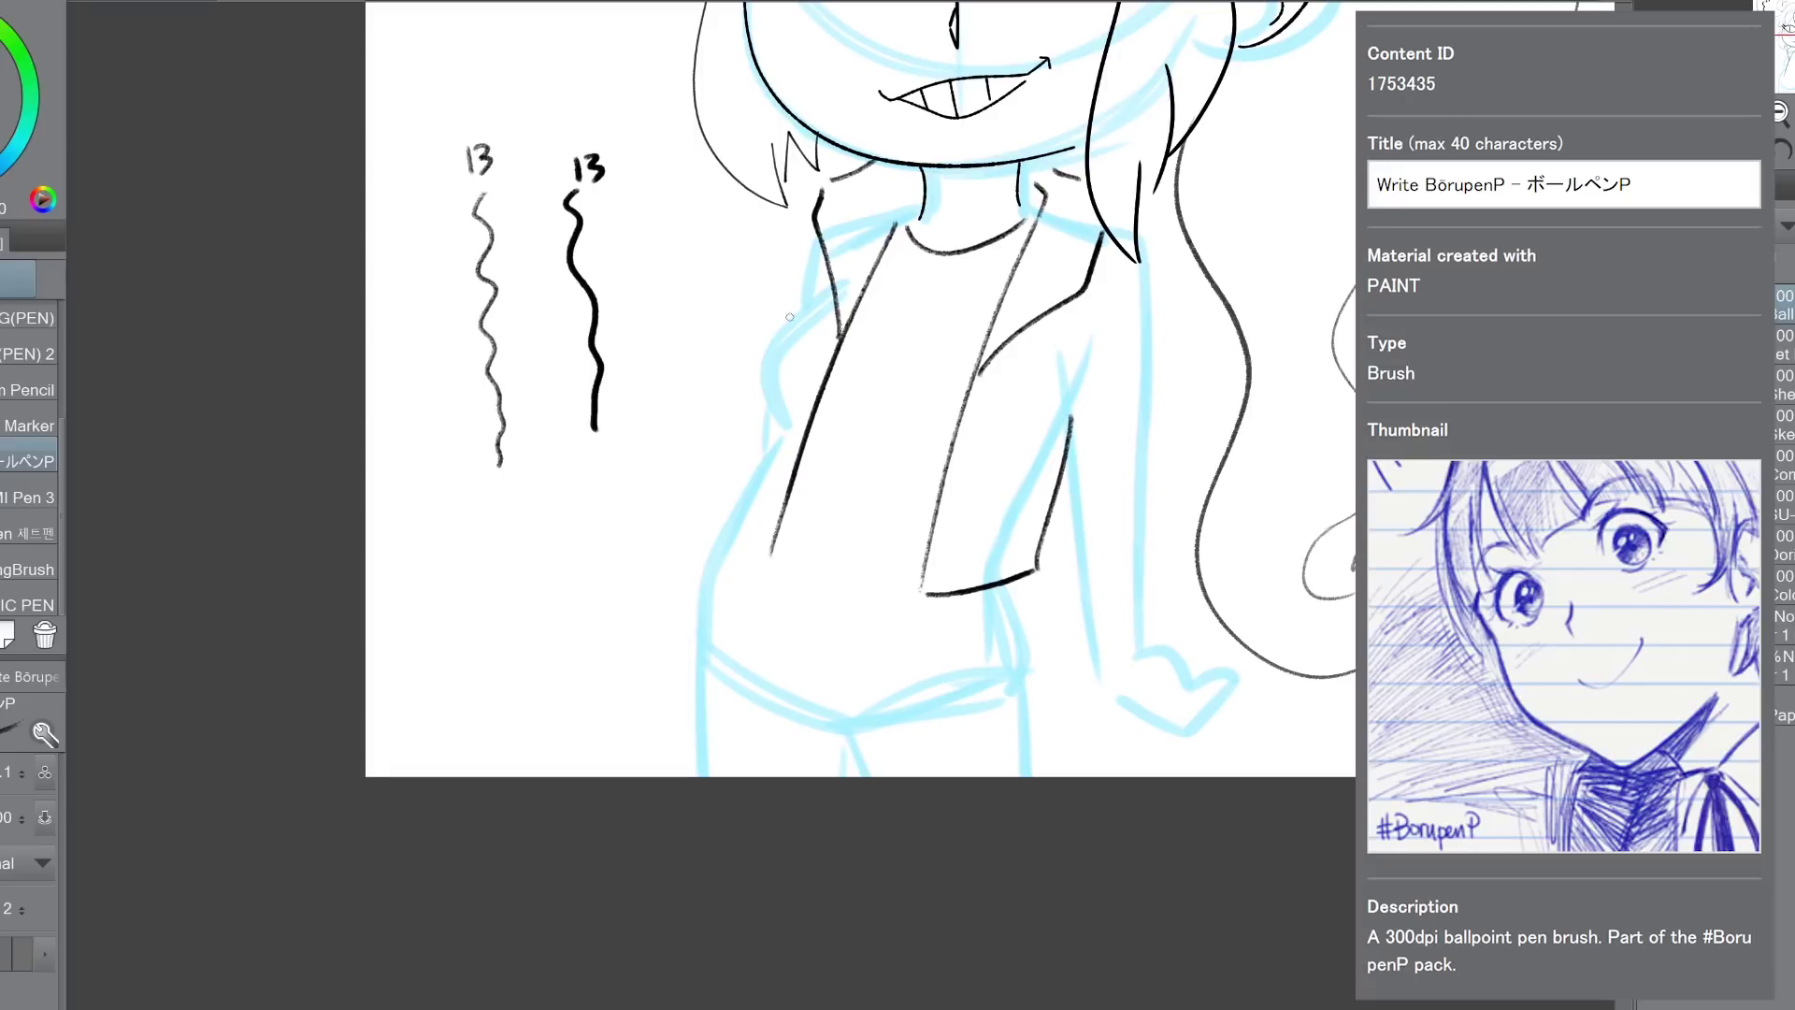
{"action": "left_click_drag", "start_coordinate": [795, 297], "coordinate": [702, 554]}
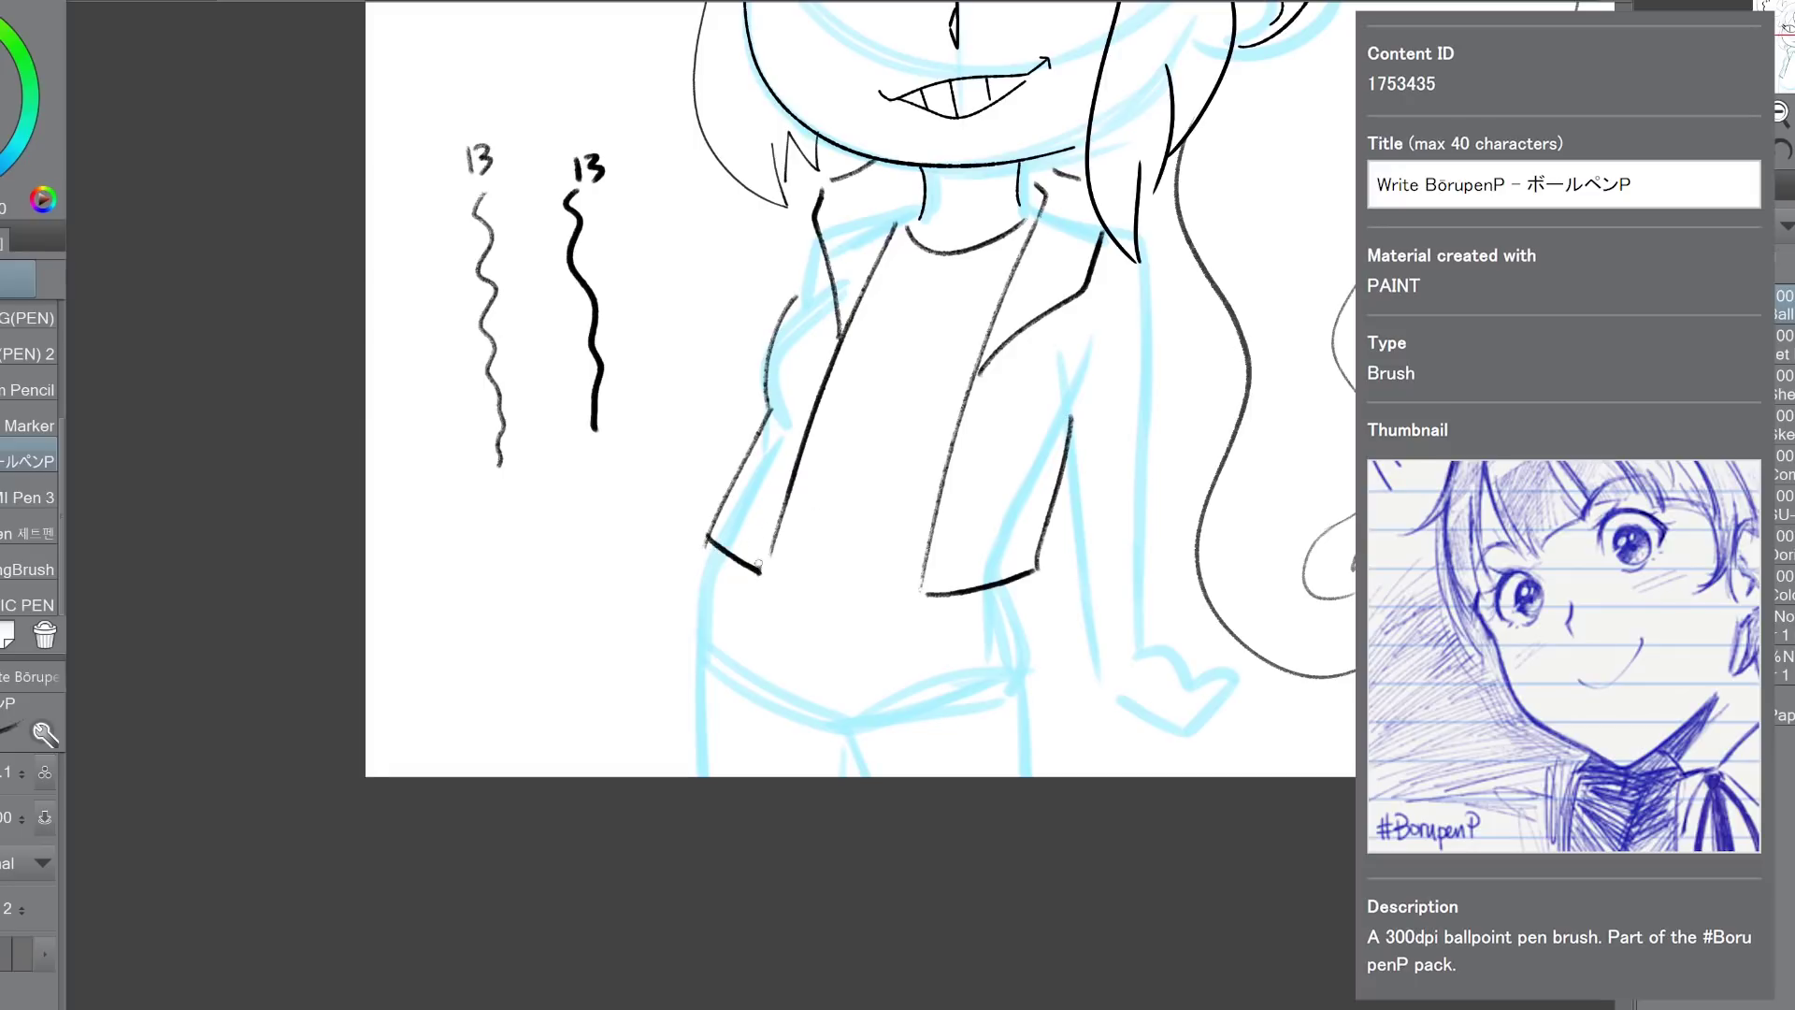
Step: Draw the right sleeve with its shoulder, folds and cuff, then the left sleeve outline and small crease lines on the clothes
{"action": "left_click_drag", "start_coordinate": [1059, 367], "coordinate": [1080, 568]}
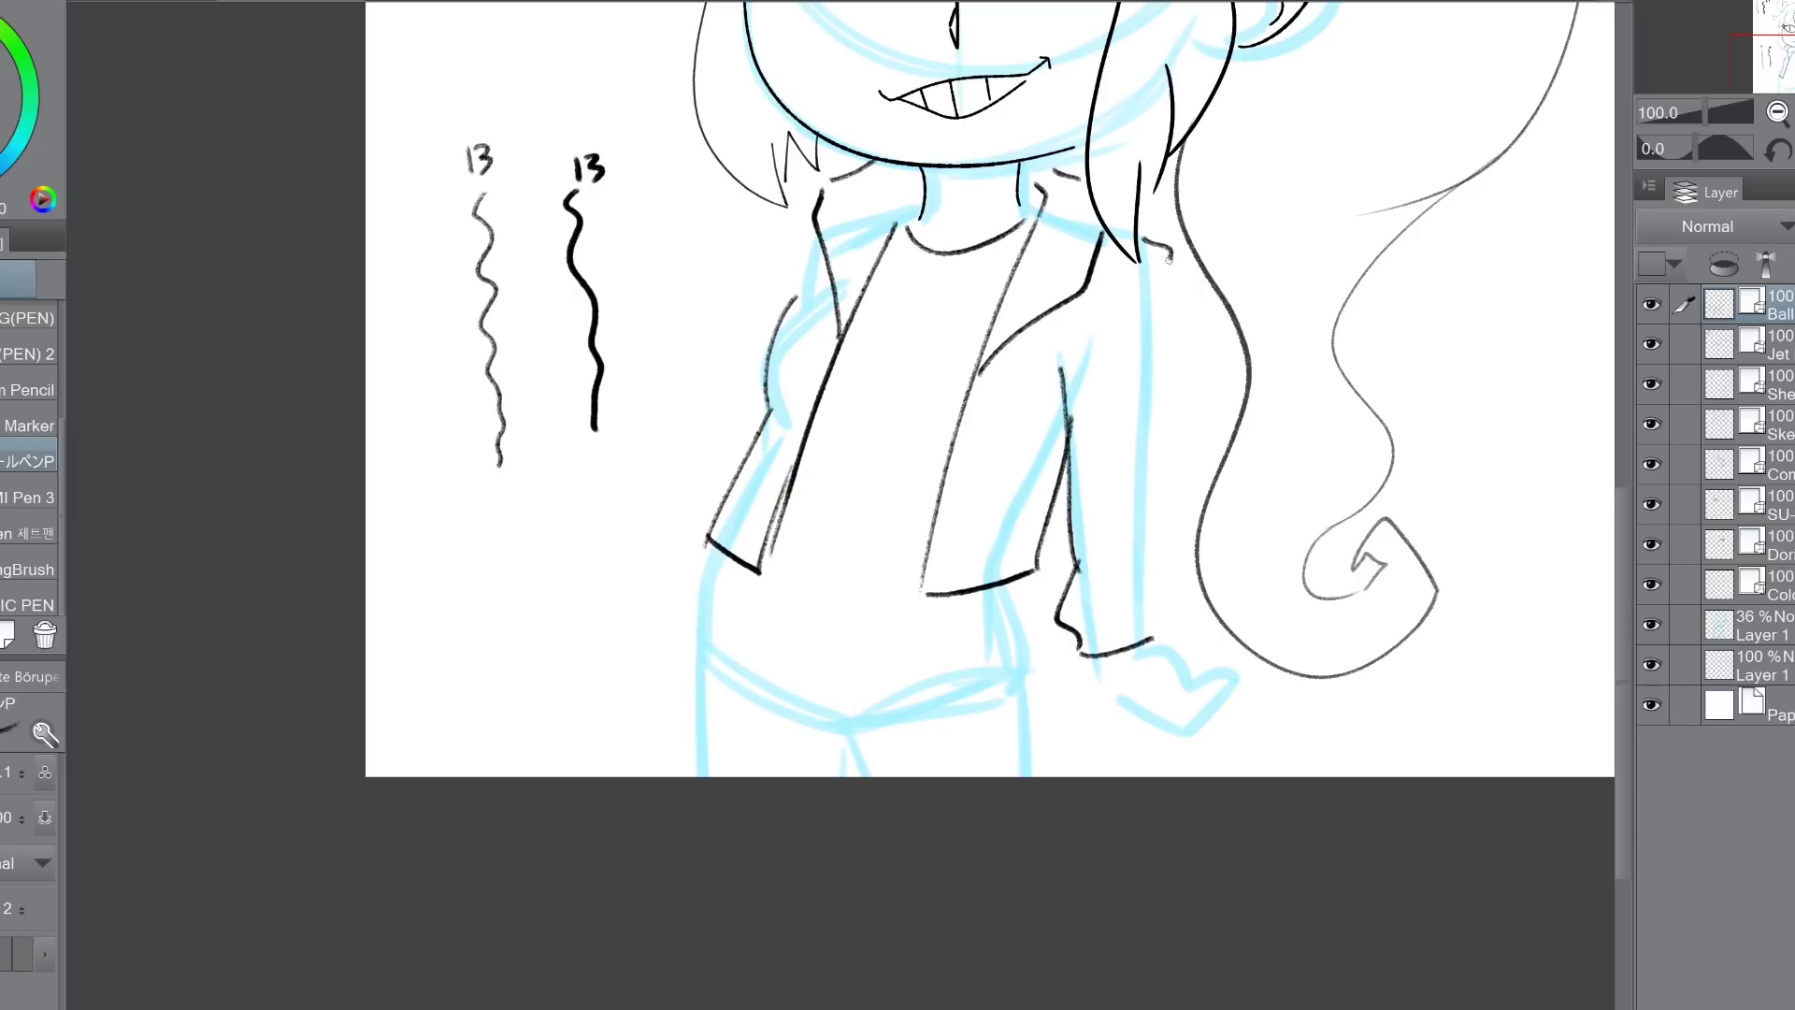
{"action": "left_click_drag", "start_coordinate": [1171, 349], "coordinate": [1167, 627]}
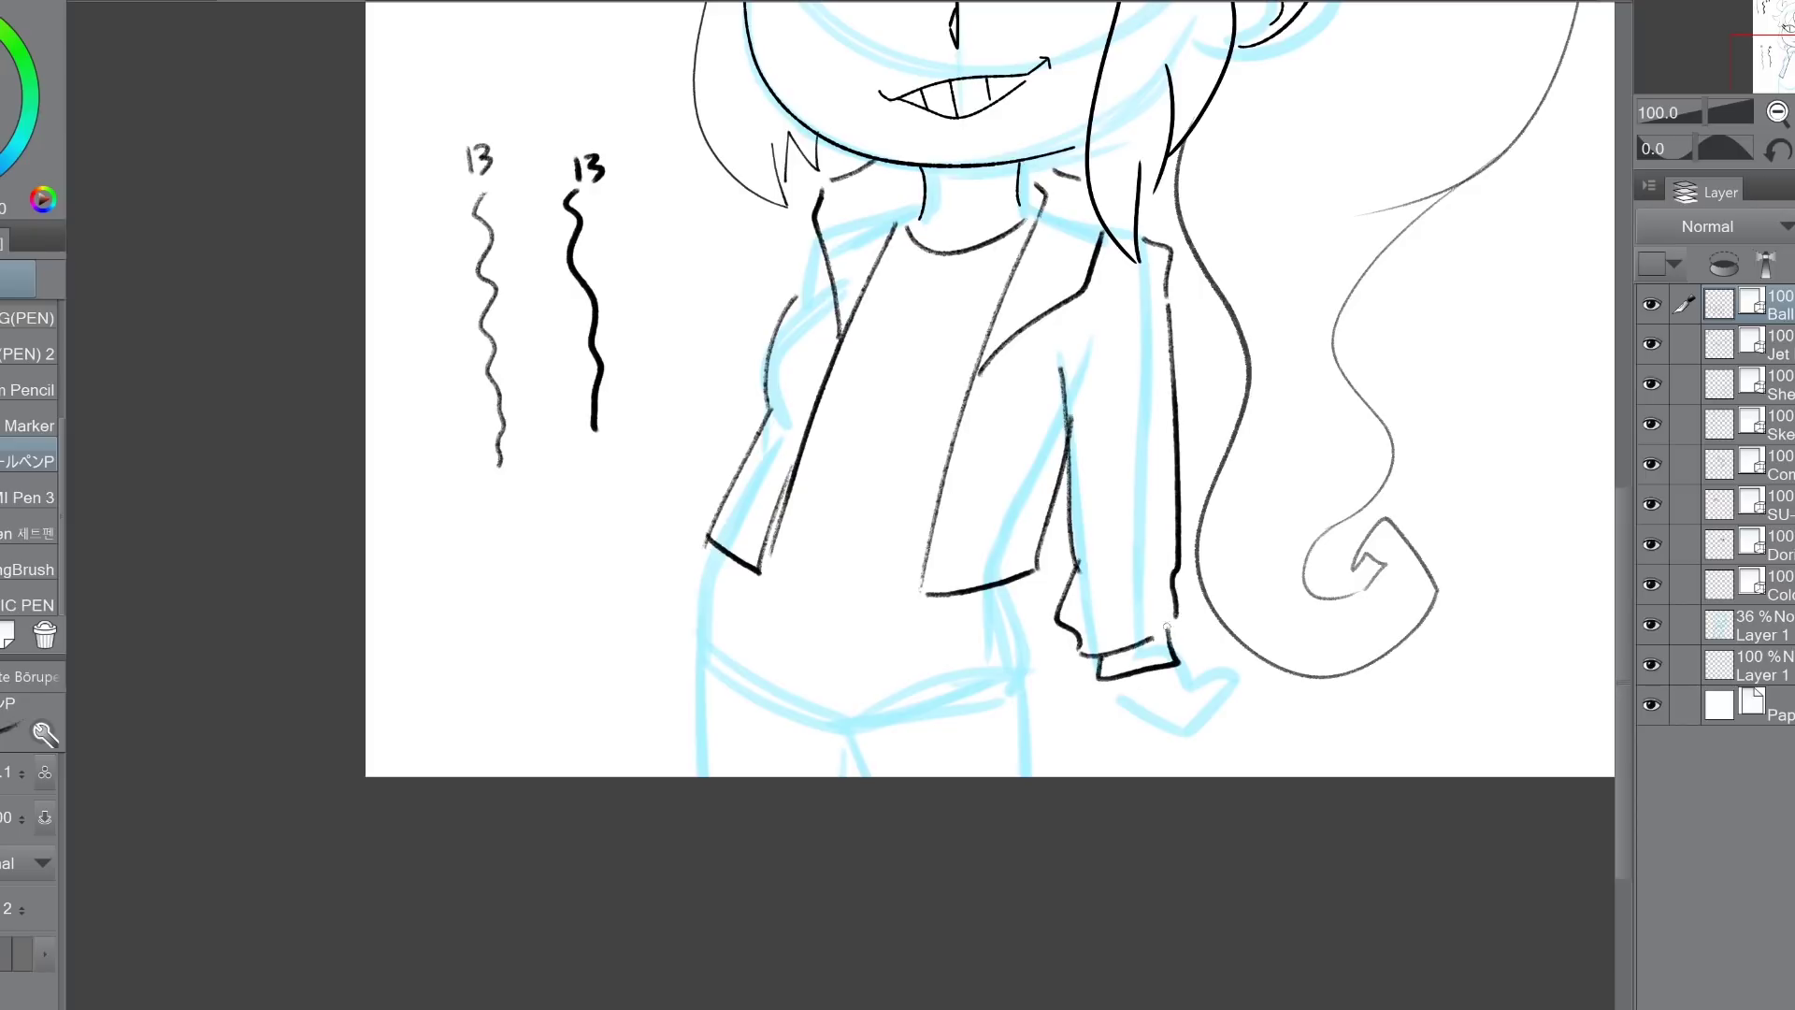
{"action": "left_click_drag", "start_coordinate": [814, 229], "coordinate": [772, 319]}
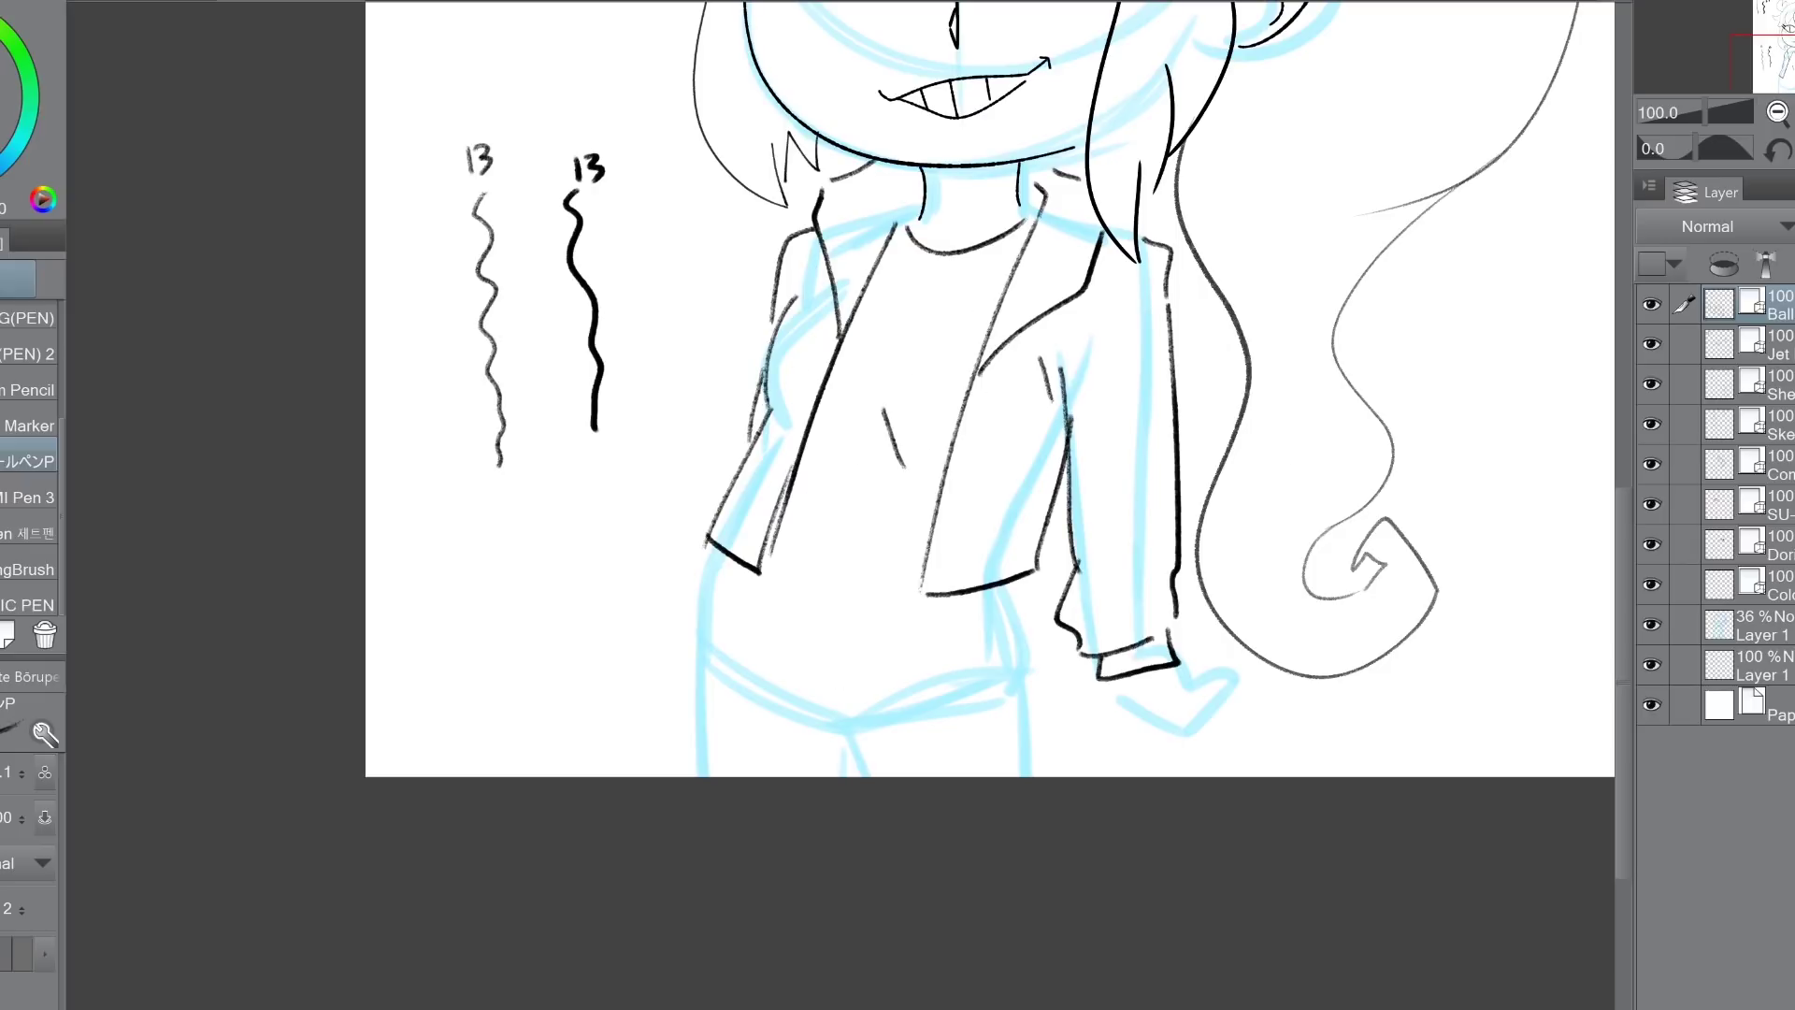
Step: Select the coloring layer below the line art layers and the やわ肌ブラシ brush
{"action": "left_click", "coordinate": [1777, 114]}
{"action": "left_click_drag", "start_coordinate": [1789, 75], "coordinate": [1792, 57]}
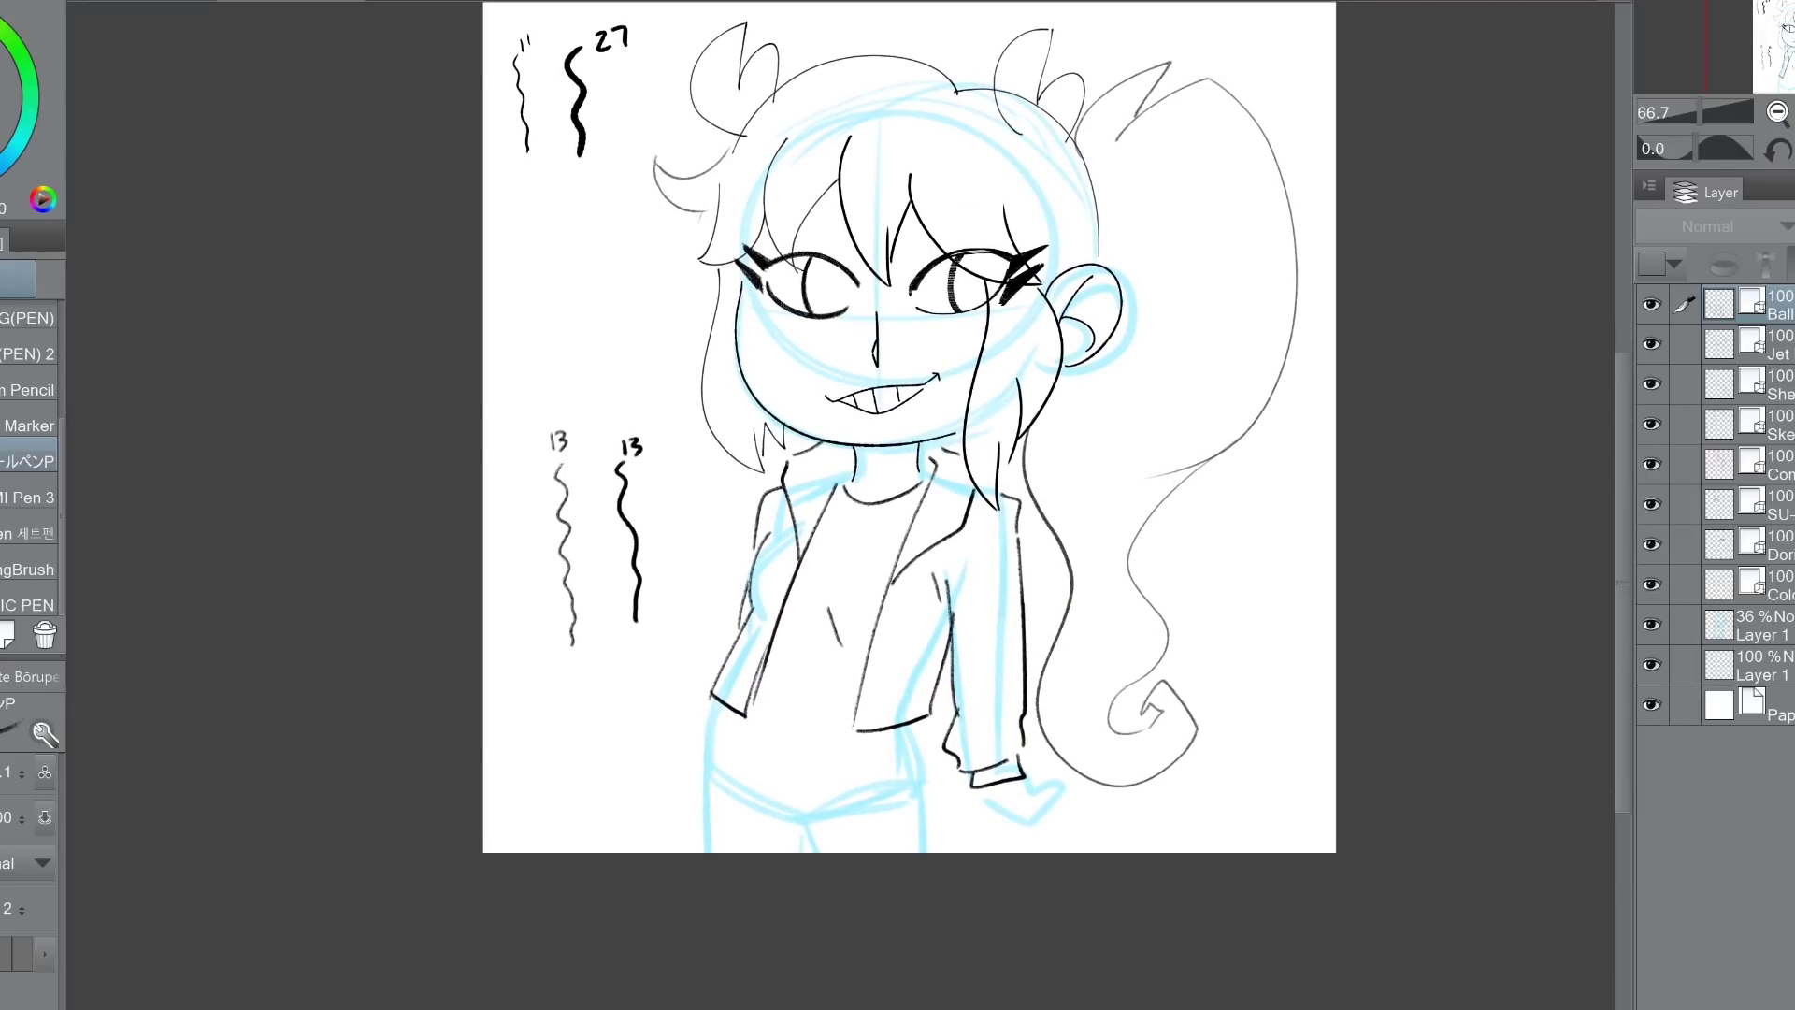
{"action": "left_click", "coordinate": [1777, 585]}
{"action": "key", "text": "b"}
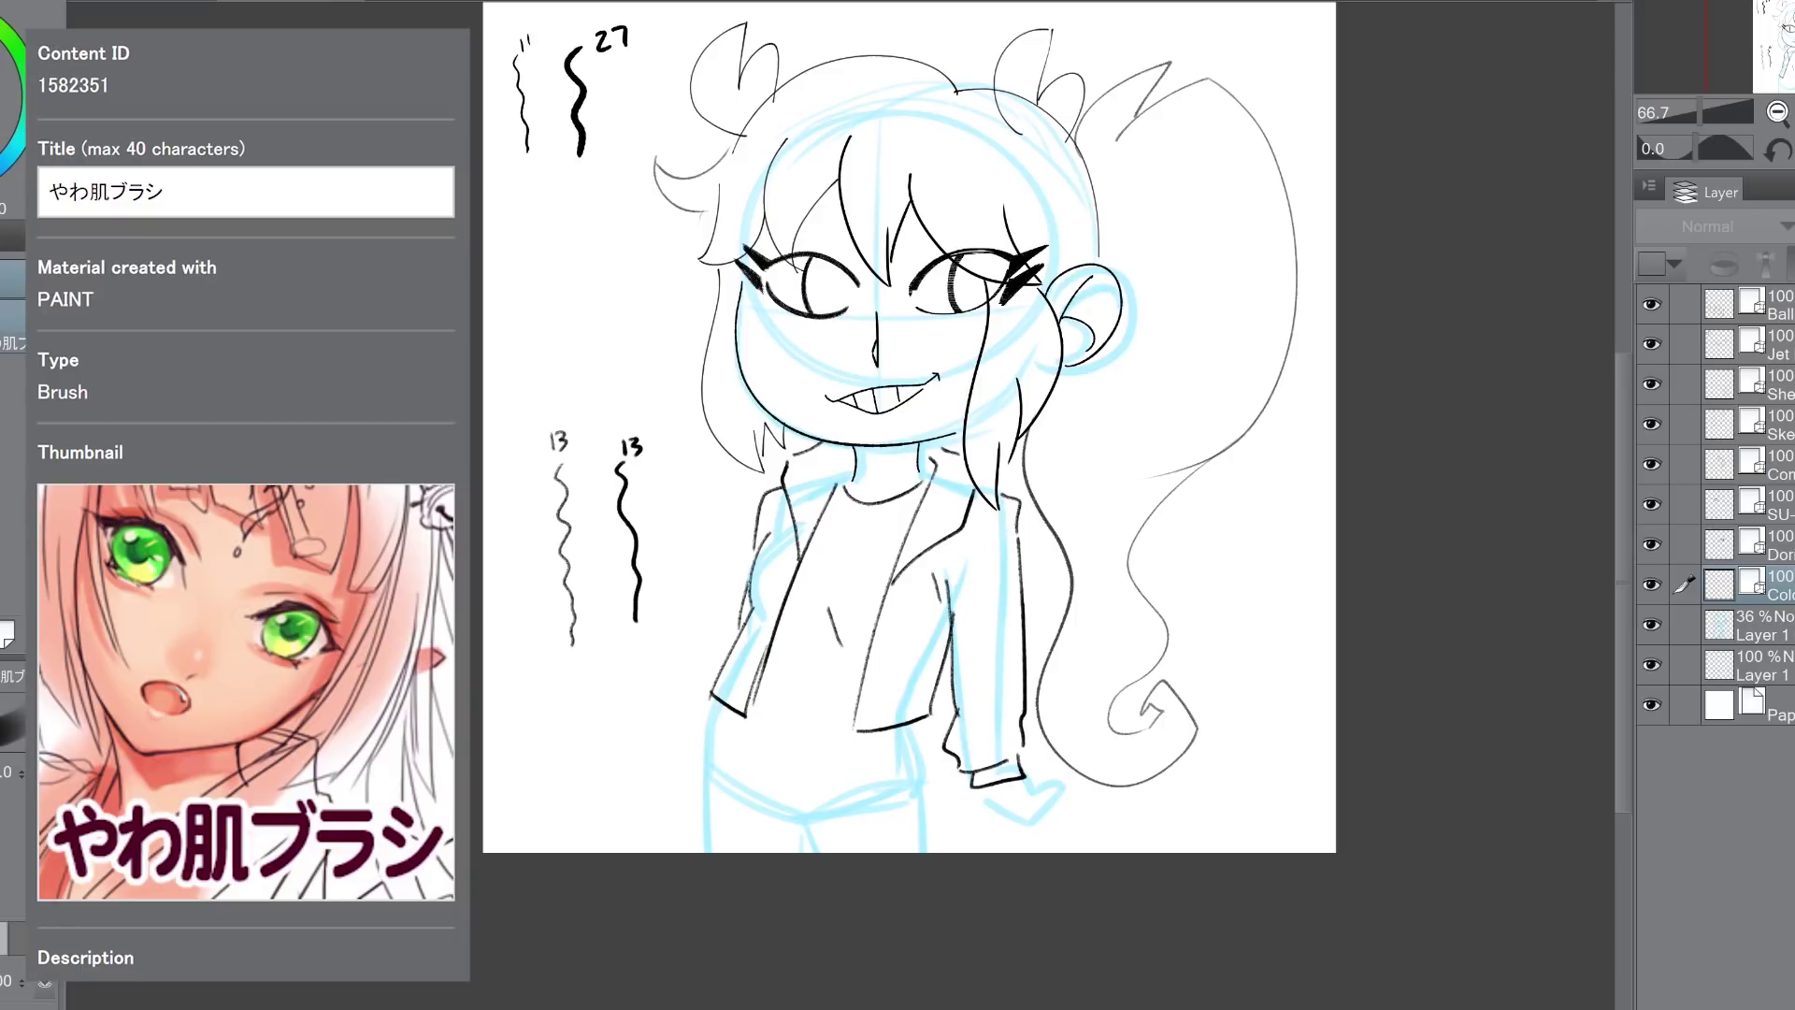
Step: Choose a light peach skin color and paint the face, neck and right ear with it
{"action": "key", "text": "ctrl+plus"}
{"action": "key", "text": "ctrl+plus"}
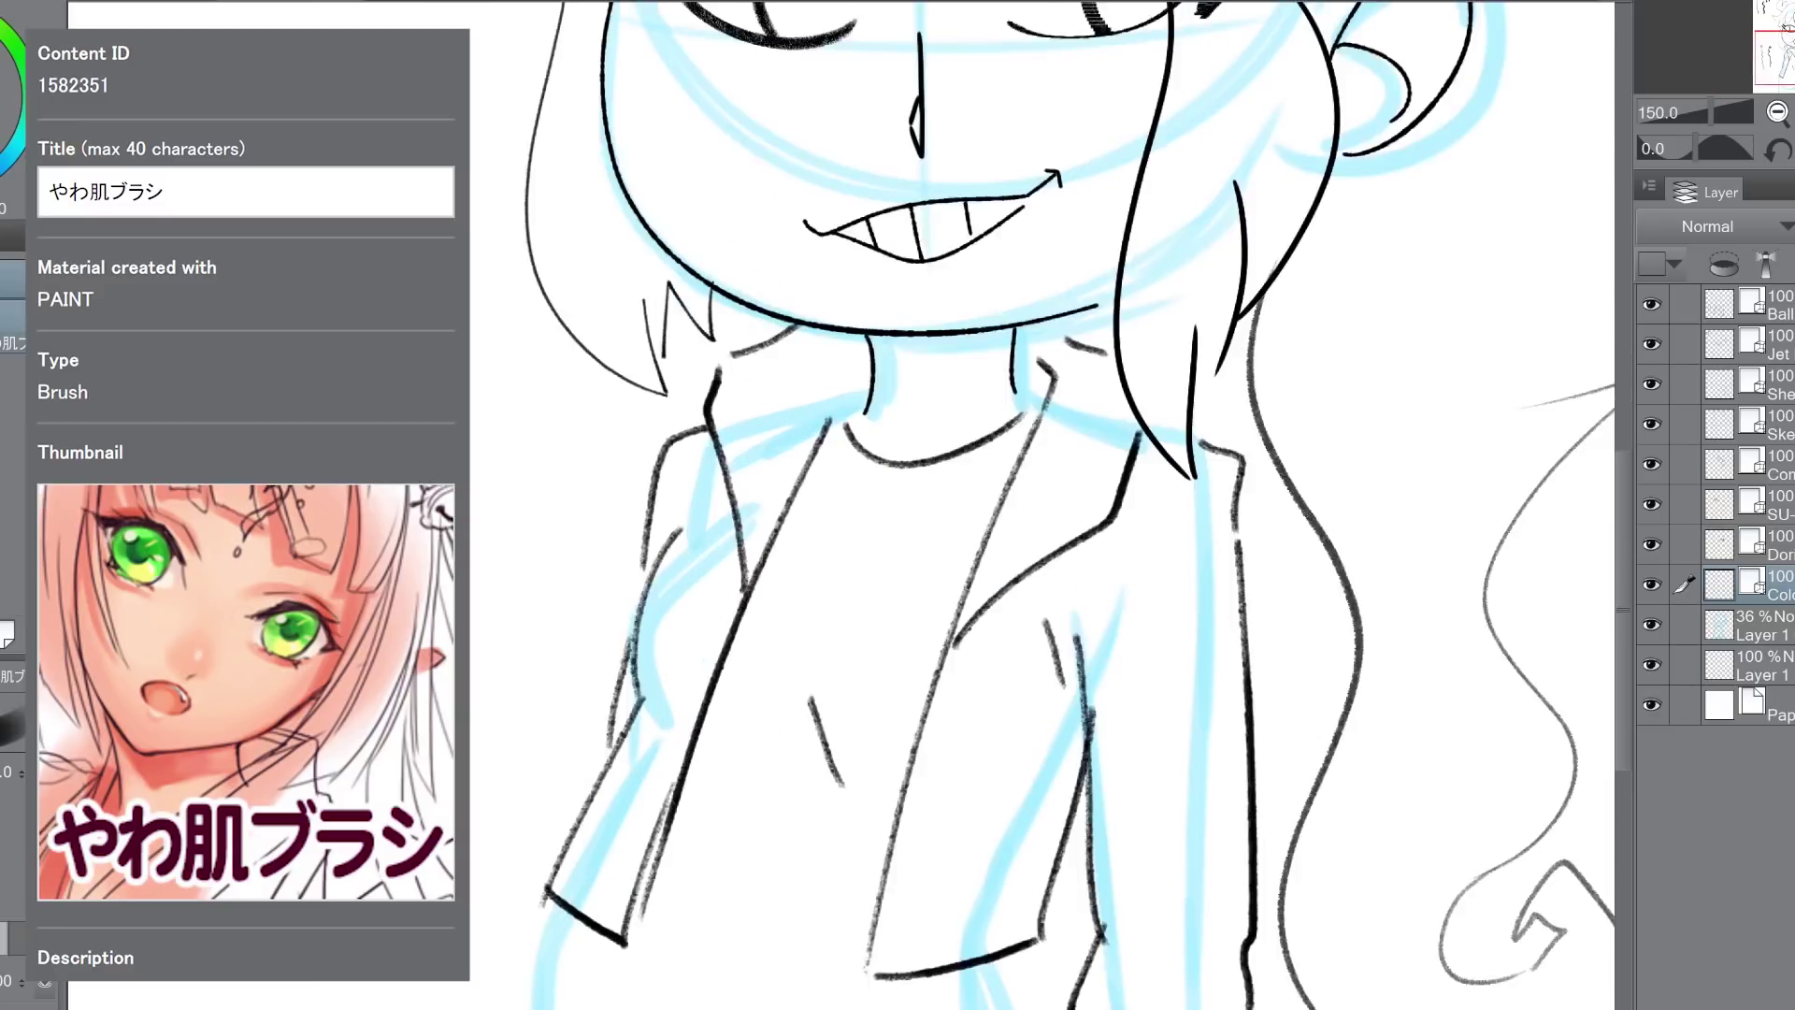
{"action": "left_click_drag", "start_coordinate": [916, 411], "coordinate": [782, 777]}
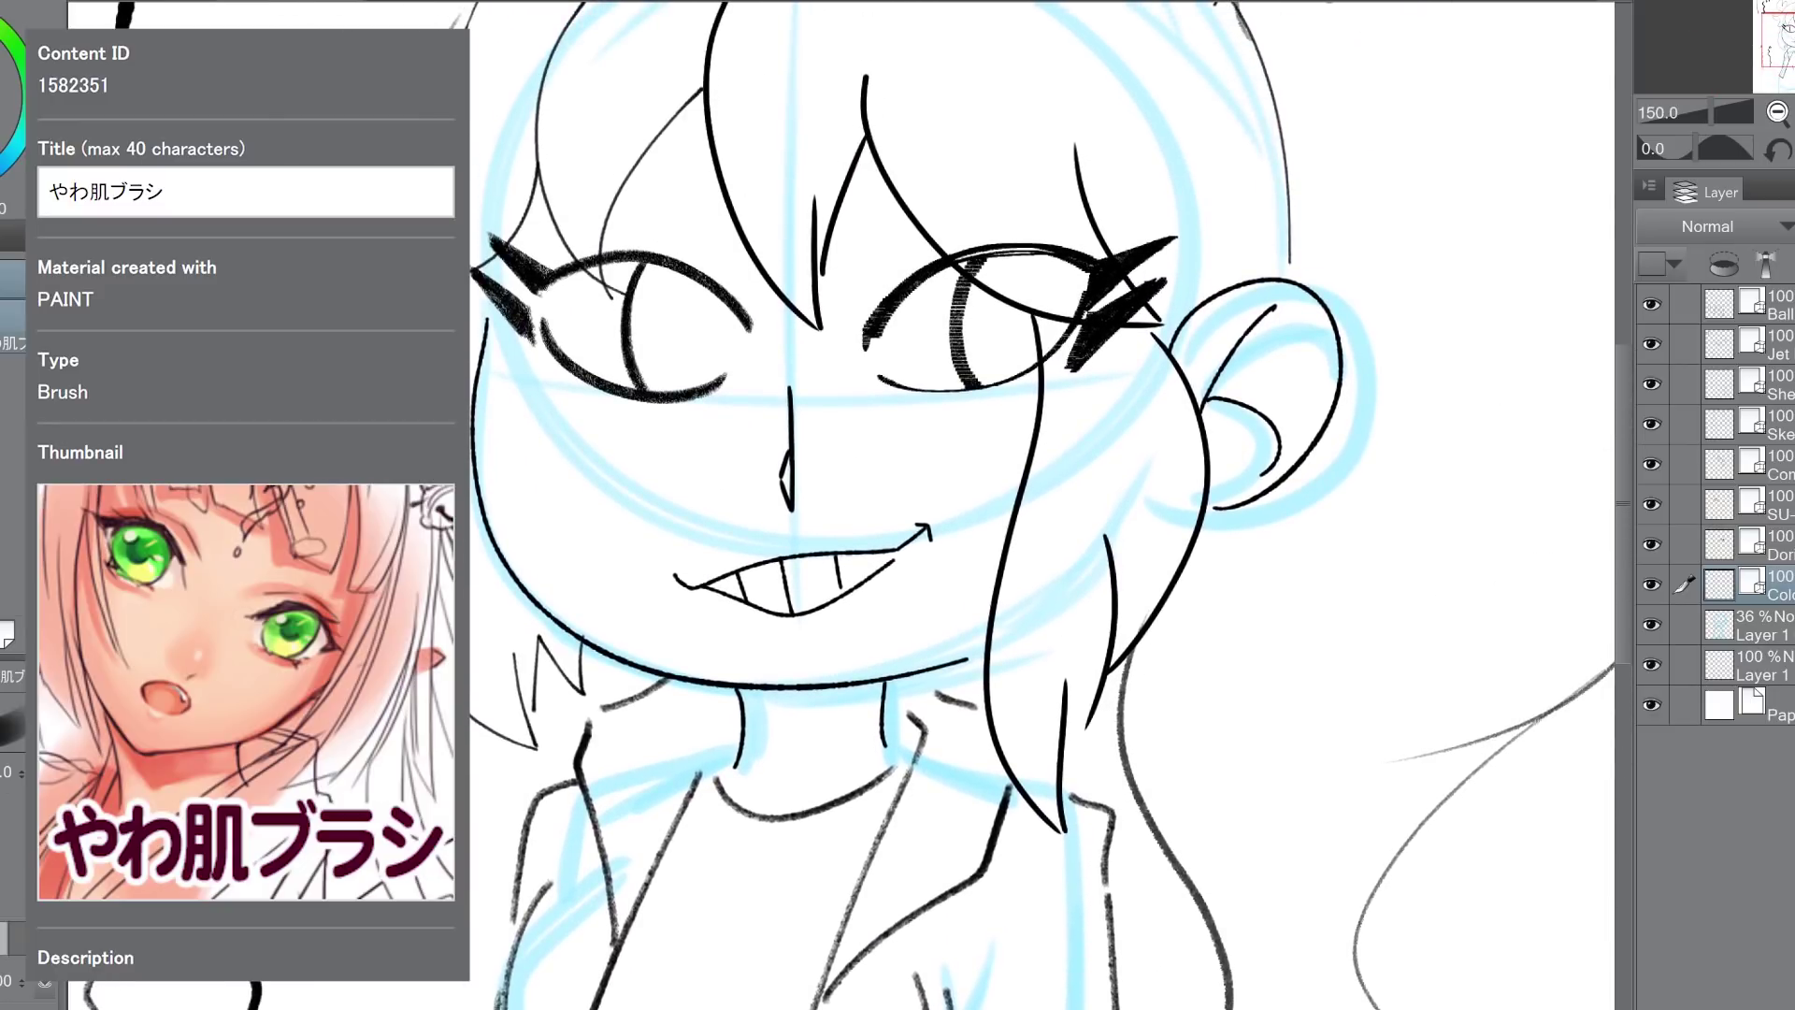
{"action": "left_click", "coordinate": [2, 80]}
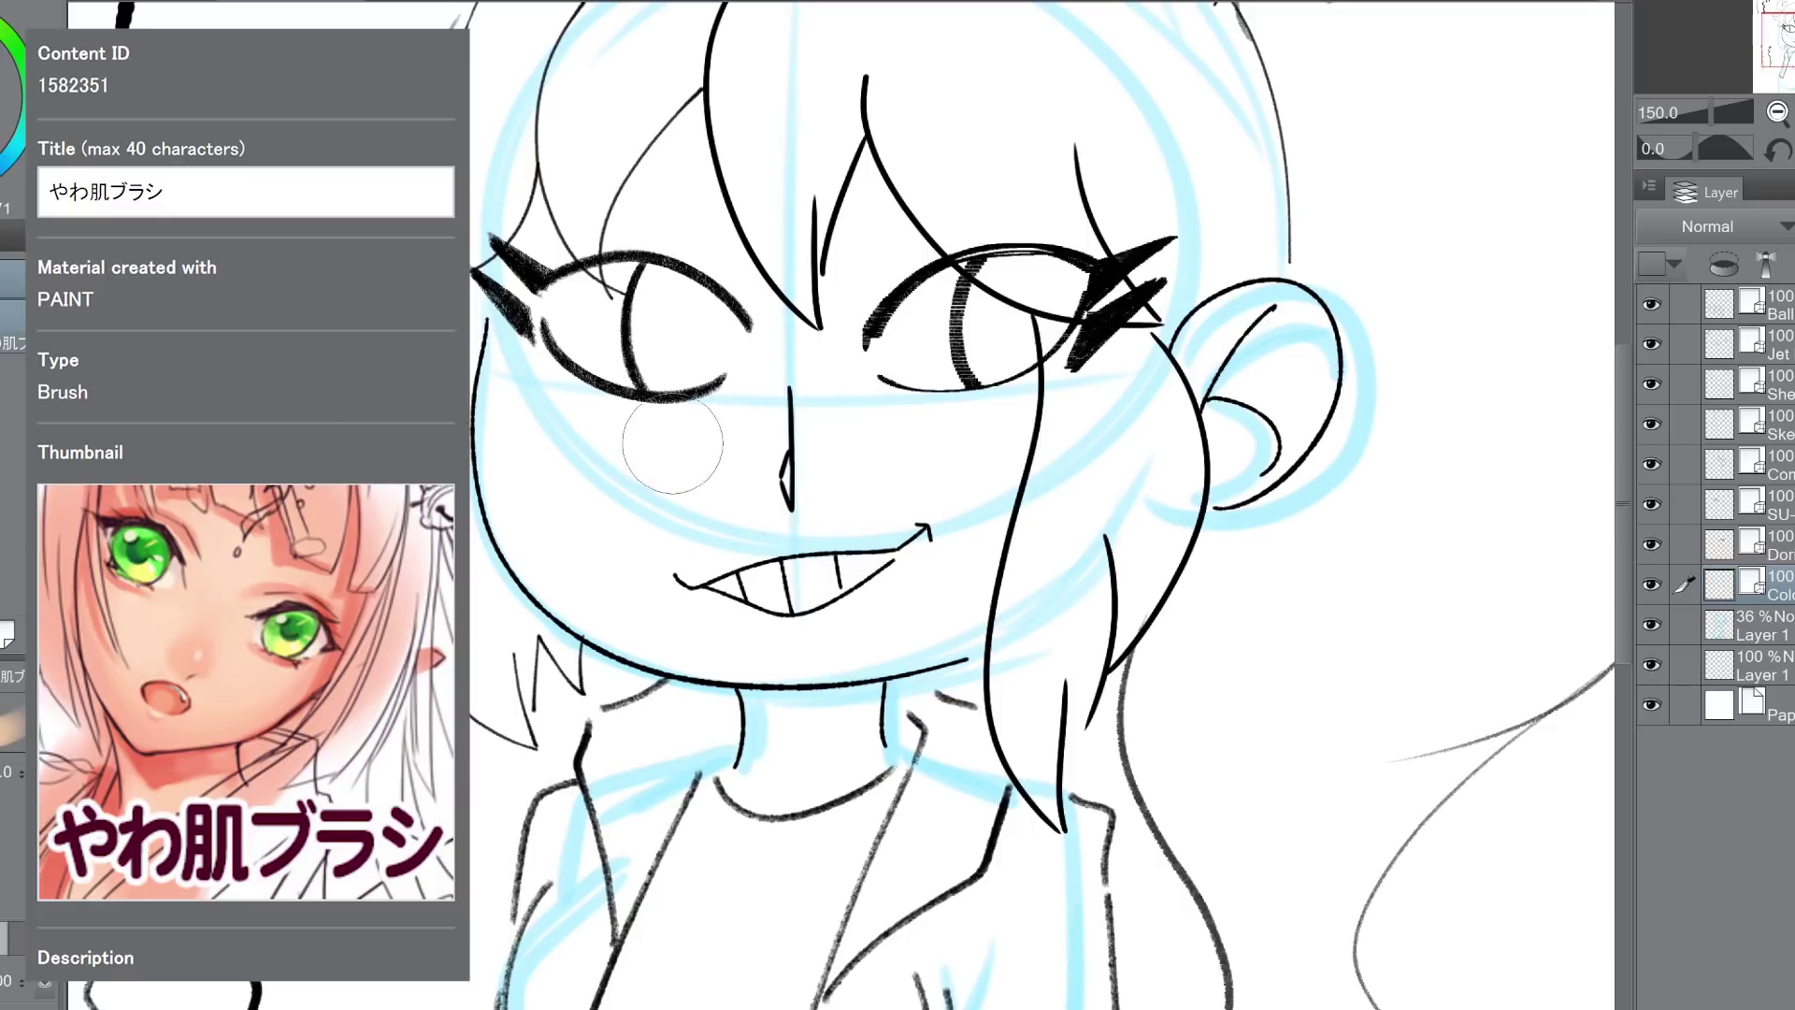
{"action": "mouse_move", "coordinate": [672, 444]}
{"action": "left_mouse_down"}
{"action": "mouse_move", "coordinate": [604, 498]}
{"action": "mouse_move", "coordinate": [620, 498]}
{"action": "mouse_move", "coordinate": [517, 440]}
{"action": "mouse_move", "coordinate": [520, 529]}
{"action": "mouse_move", "coordinate": [683, 380]}
{"action": "mouse_move", "coordinate": [782, 536]}
{"action": "mouse_move", "coordinate": [767, 626]}
{"action": "mouse_move", "coordinate": [737, 553]}
{"action": "mouse_move", "coordinate": [787, 489]}
{"action": "mouse_move", "coordinate": [932, 591]}
{"action": "mouse_move", "coordinate": [982, 540]}
{"action": "mouse_move", "coordinate": [963, 435]}
{"action": "mouse_move", "coordinate": [881, 411]}
{"action": "mouse_move", "coordinate": [856, 350]}
{"action": "mouse_move", "coordinate": [826, 424]}
{"action": "mouse_move", "coordinate": [706, 392]}
{"action": "mouse_move", "coordinate": [674, 317]}
{"action": "mouse_move", "coordinate": [523, 271]}
{"action": "mouse_move", "coordinate": [807, 718]}
{"action": "mouse_move", "coordinate": [777, 793]}
{"action": "mouse_move", "coordinate": [847, 750]}
{"action": "left_mouse_up"}
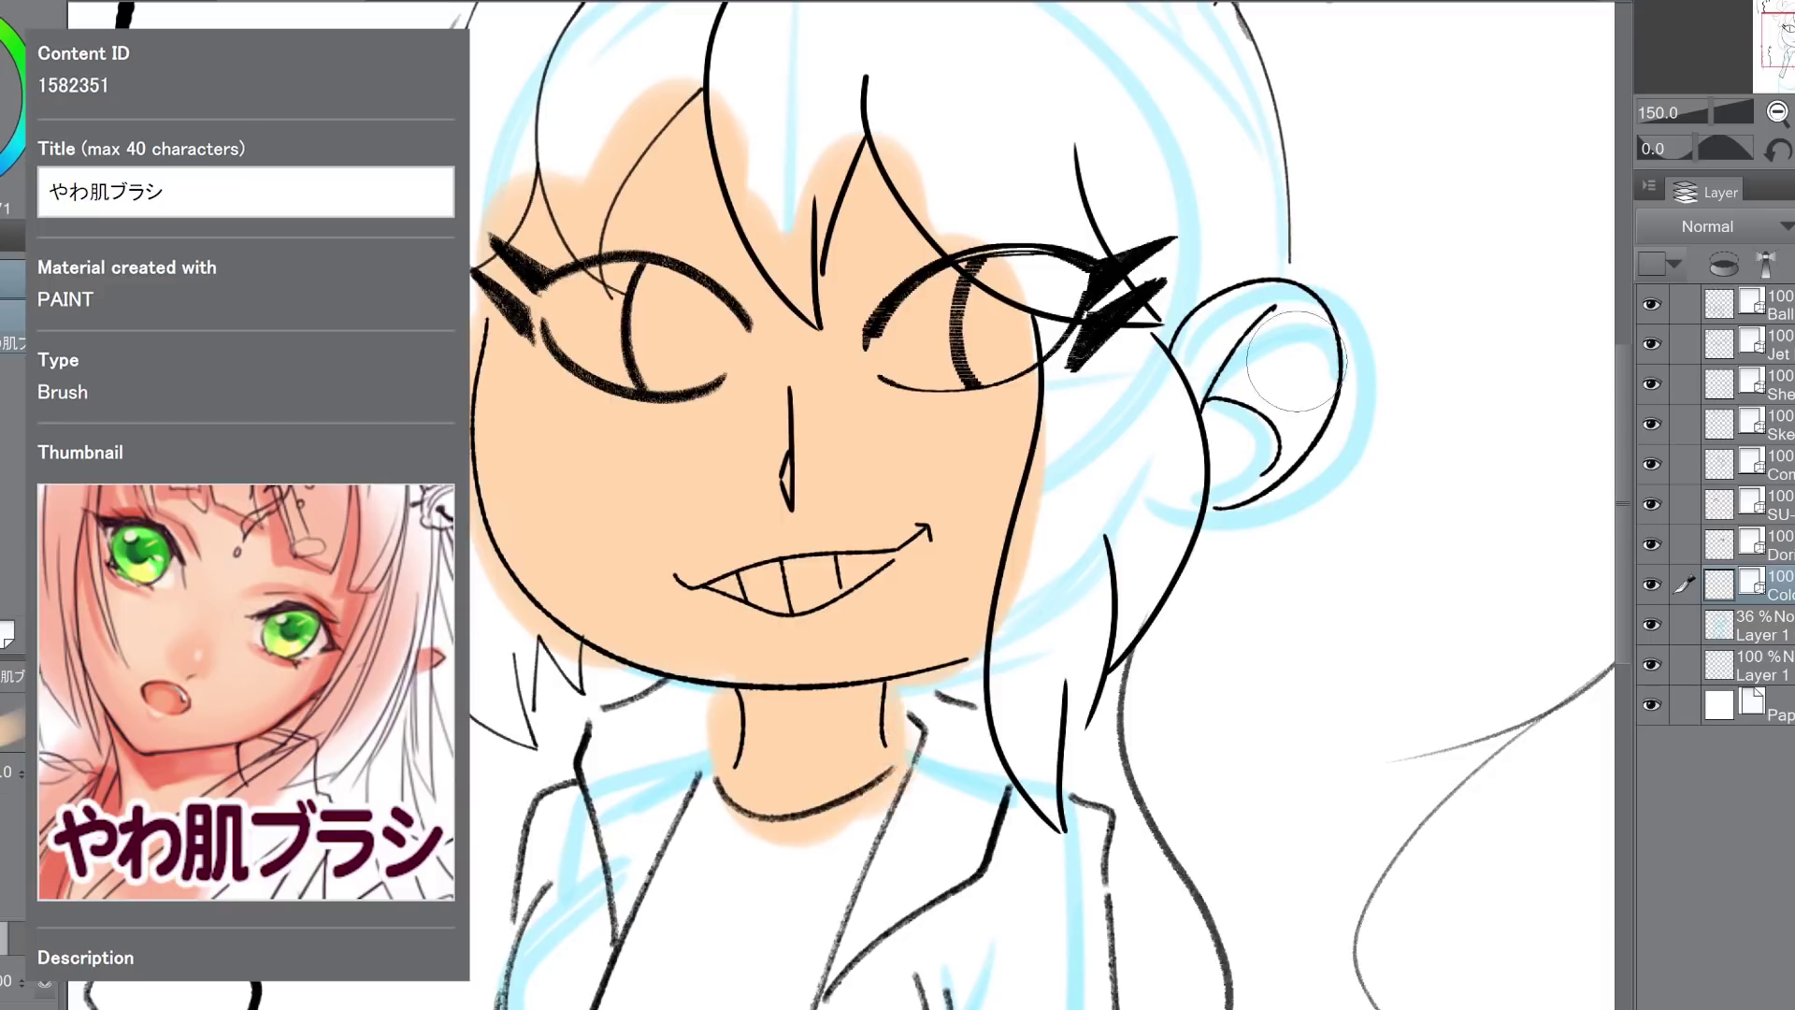
{"action": "mouse_move", "coordinate": [1220, 447]}
{"action": "left_mouse_down"}
{"action": "mouse_move", "coordinate": [1265, 324]}
{"action": "mouse_move", "coordinate": [1237, 315]}
{"action": "mouse_move", "coordinate": [1189, 338]}
{"action": "mouse_move", "coordinate": [1189, 276]}
{"action": "left_mouse_up"}
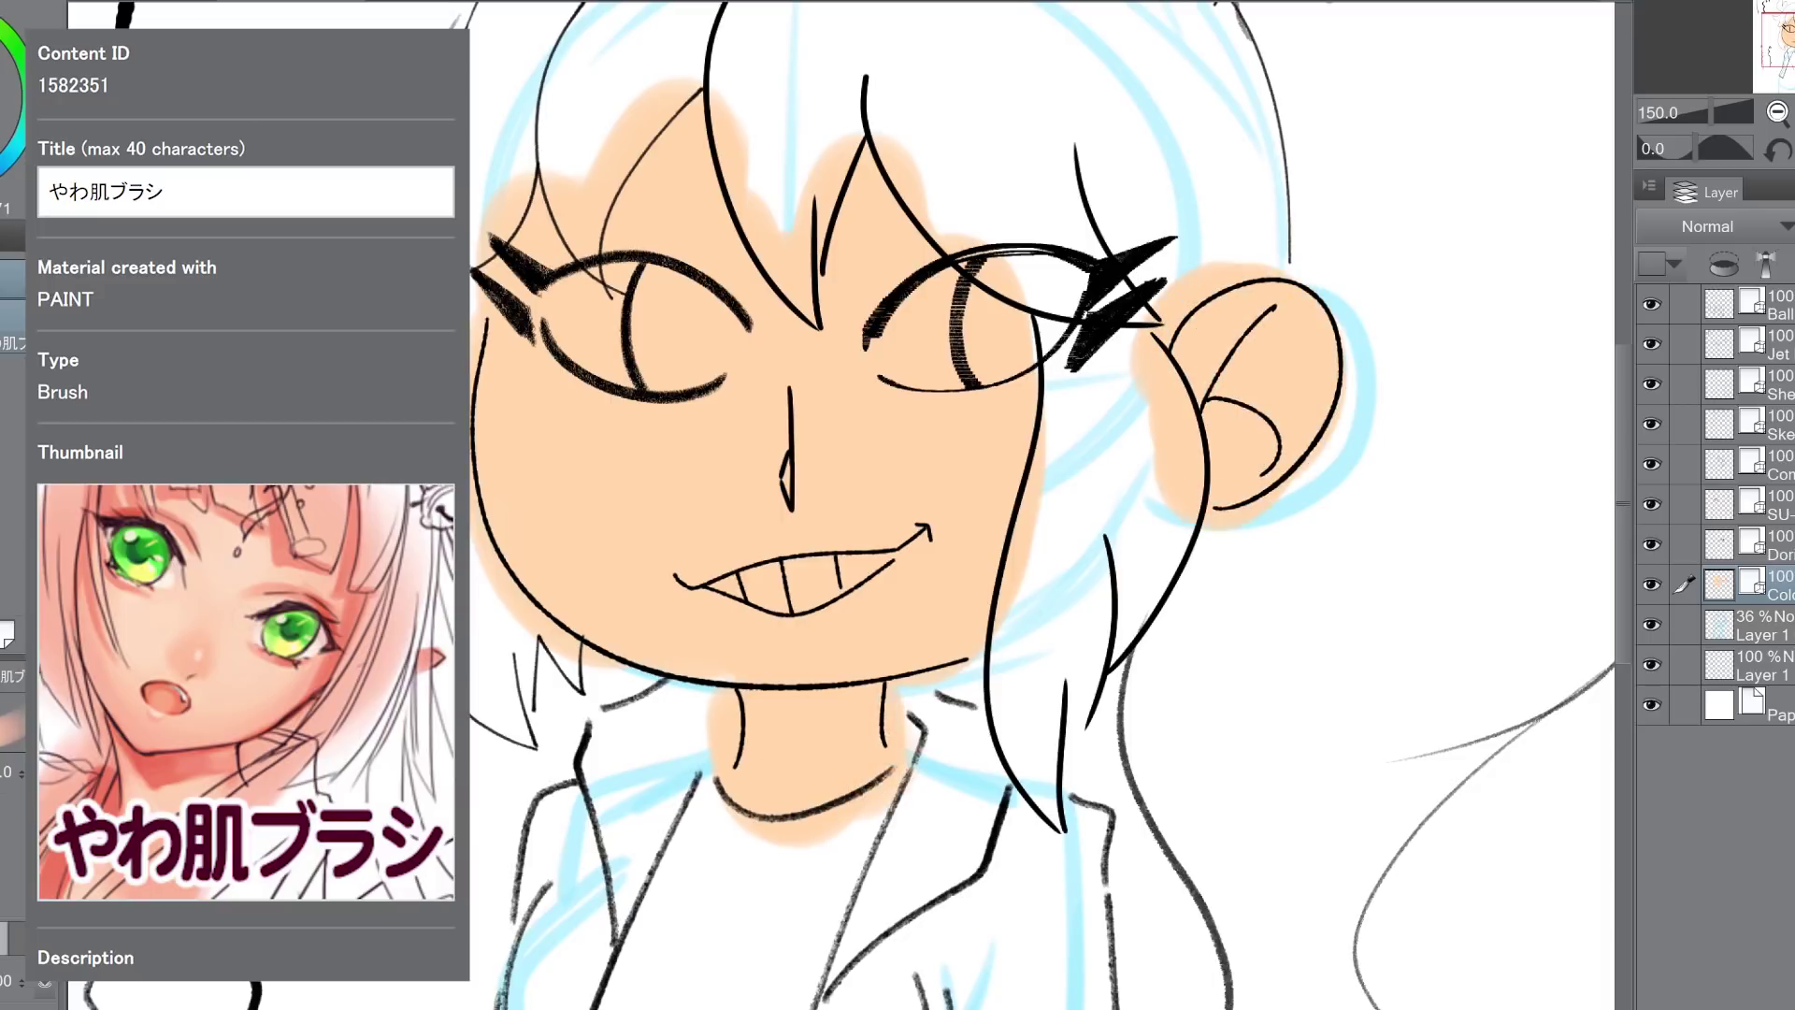
{"action": "left_click", "coordinate": [1, 97]}
{"action": "mouse_move", "coordinate": [561, 309]}
{"action": "left_mouse_down"}
{"action": "mouse_move", "coordinate": [512, 318]}
{"action": "mouse_move", "coordinate": [654, 664]}
{"action": "left_mouse_up"}
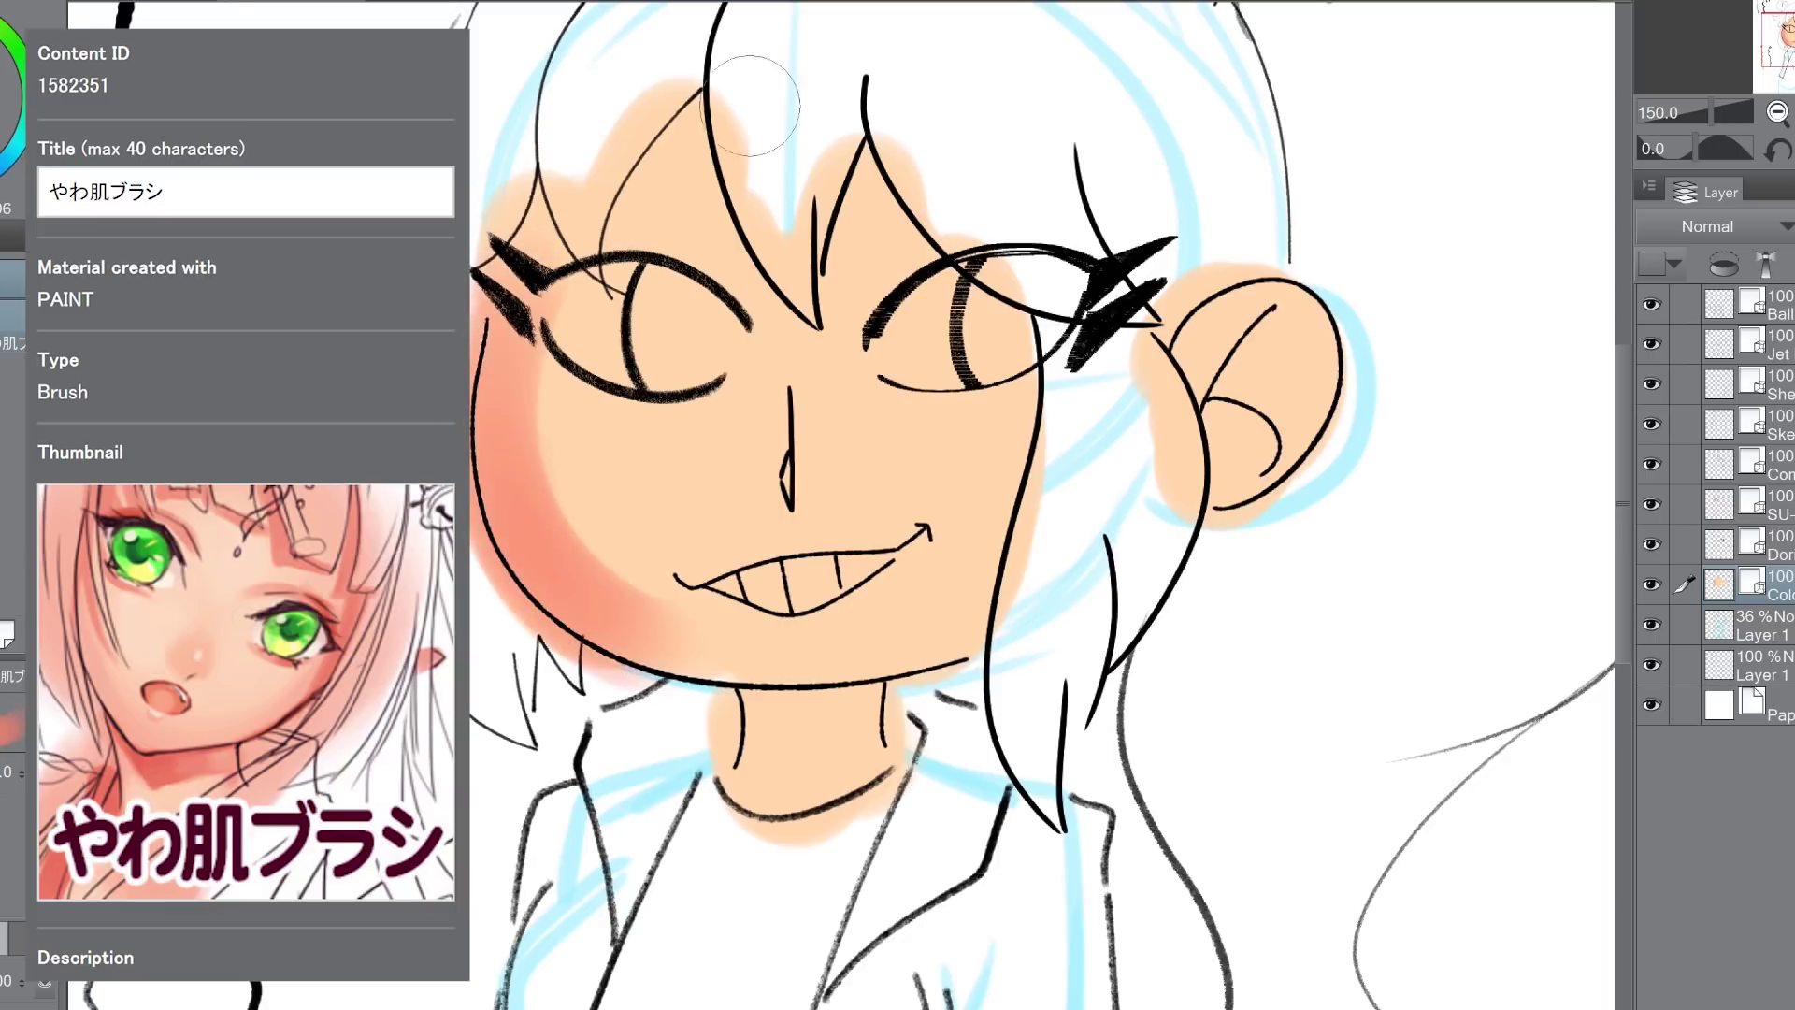
{"action": "key", "text": "ctrl+z"}
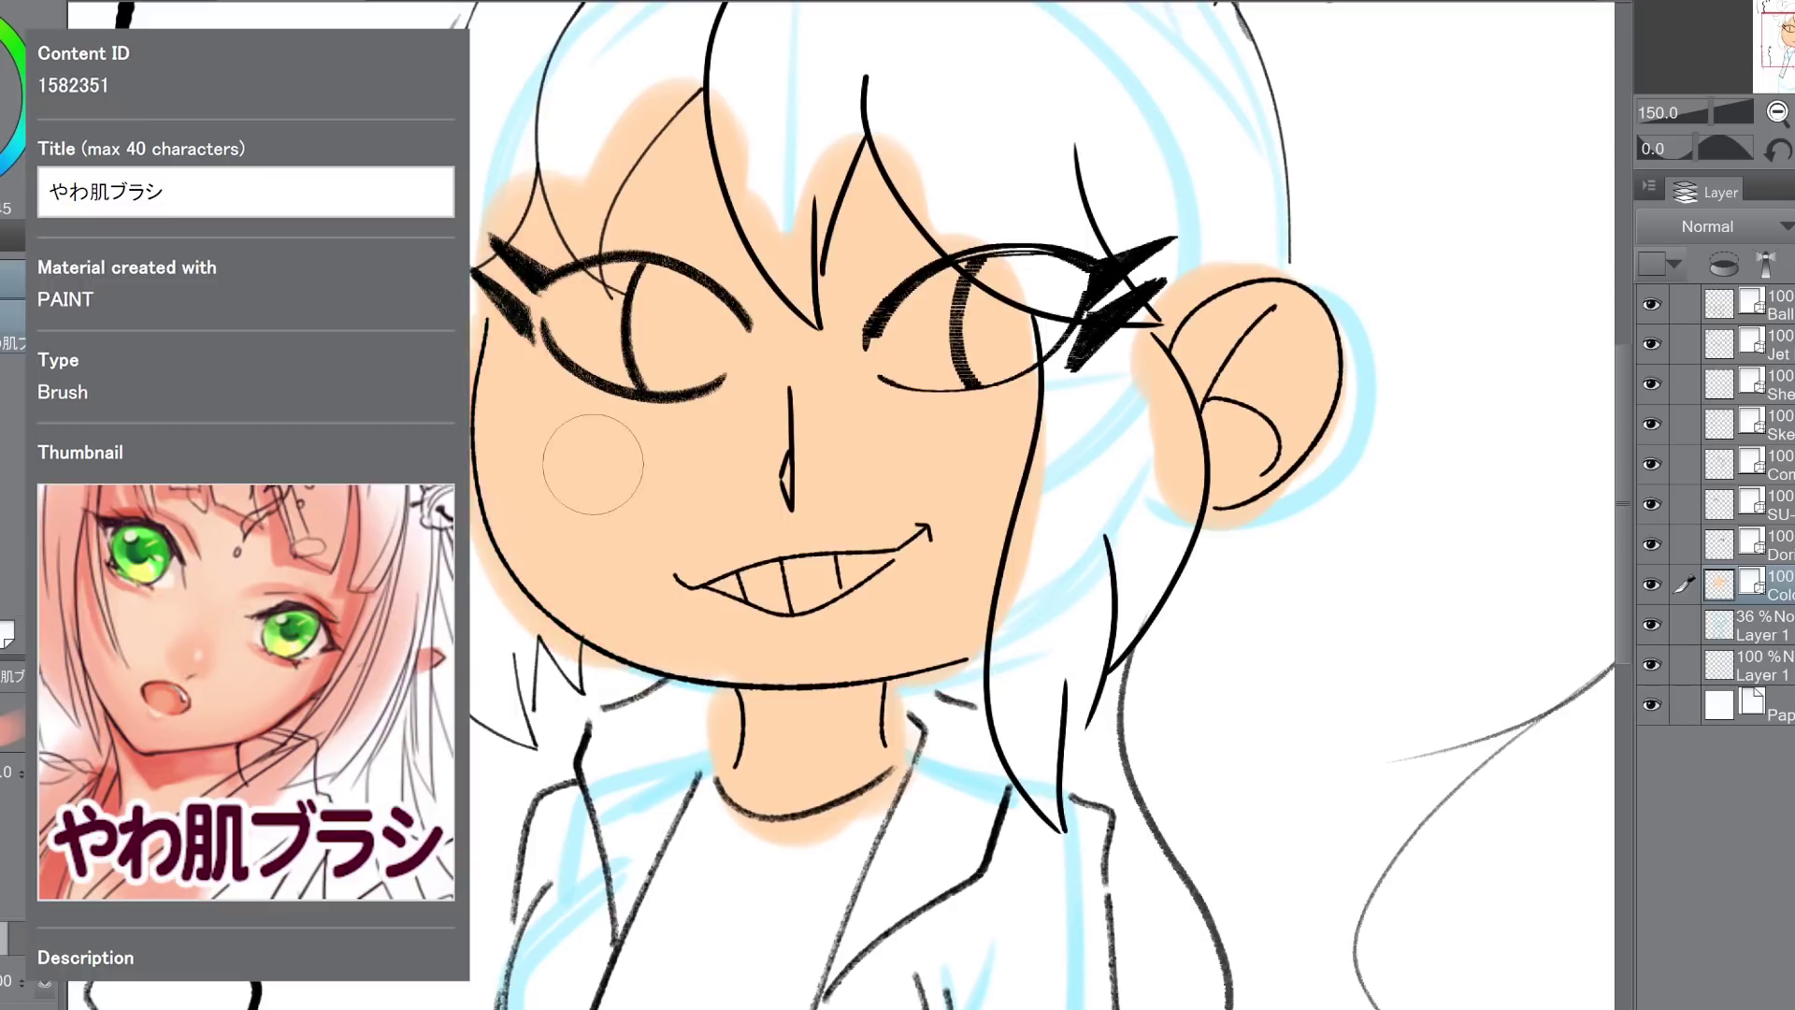
Step: Shade the left cheek, jaw and chin in soft red and blend it with the skin color sampled from the face
{"action": "left_click_drag", "start_coordinate": [523, 323], "coordinate": [674, 669]}
{"action": "left_click_drag", "start_coordinate": [514, 453], "coordinate": [819, 661]}
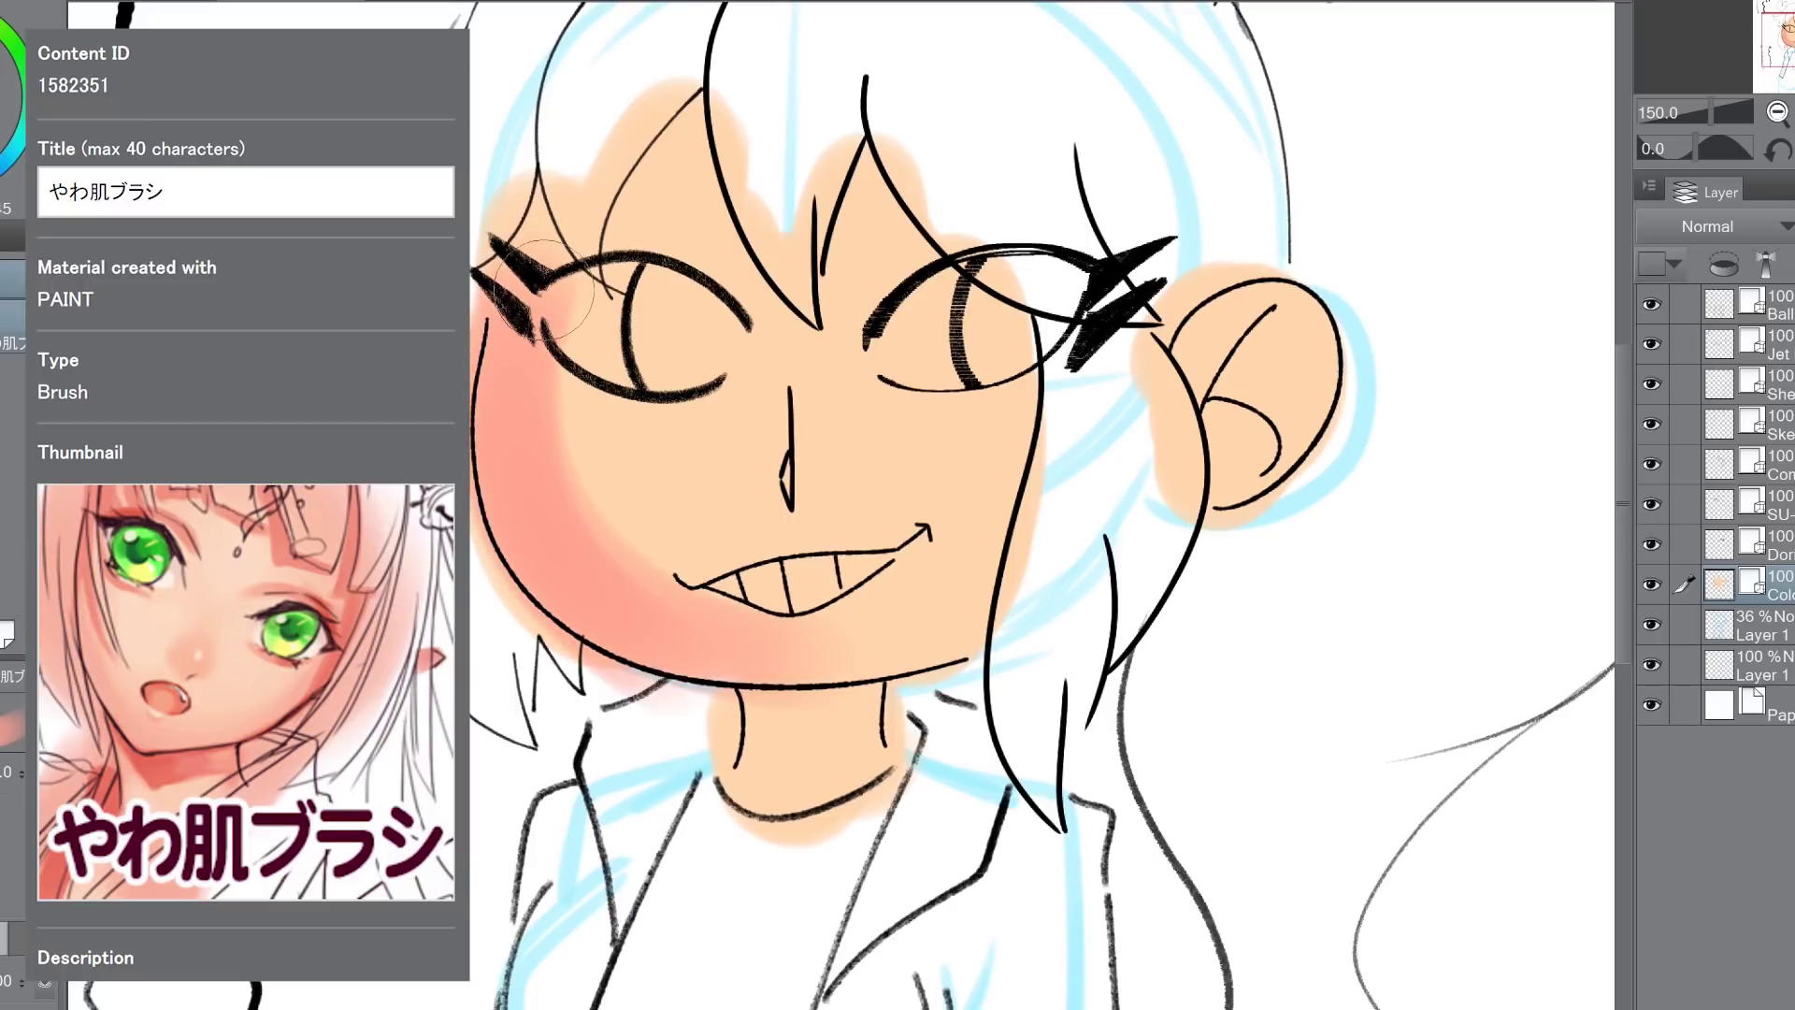
{"action": "left_click_drag", "start_coordinate": [549, 418], "coordinate": [847, 671]}
{"action": "mouse_move", "coordinate": [581, 355]}
{"action": "left_mouse_down"}
{"action": "mouse_move", "coordinate": [576, 427]}
{"action": "mouse_move", "coordinate": [924, 667]}
{"action": "mouse_move", "coordinate": [672, 551]}
{"action": "mouse_move", "coordinate": [581, 213]}
{"action": "mouse_move", "coordinate": [573, 387]}
{"action": "mouse_move", "coordinate": [585, 104]}
{"action": "mouse_move", "coordinate": [552, 319]}
{"action": "mouse_move", "coordinate": [708, 447]}
{"action": "left_mouse_up"}
{"action": "left_click", "coordinate": [708, 447], "text": "alt"}
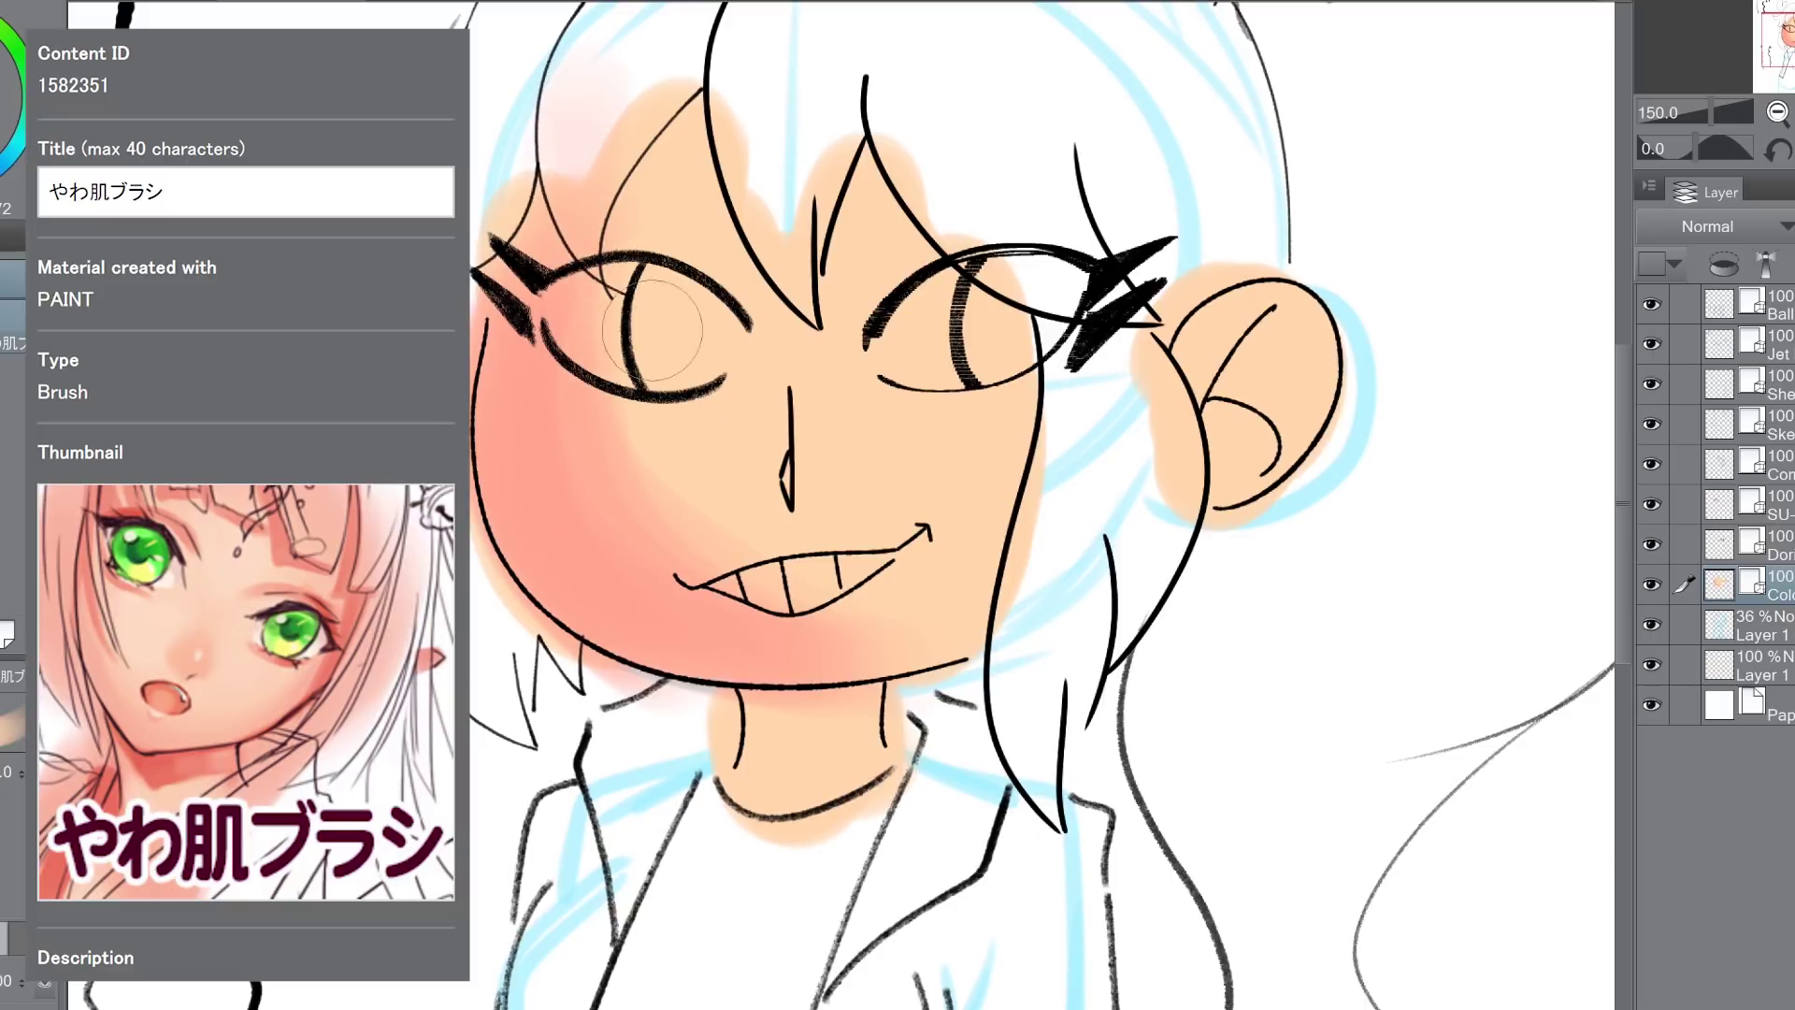
{"action": "mouse_move", "coordinate": [615, 186]}
{"action": "left_mouse_down"}
{"action": "mouse_move", "coordinate": [692, 544]}
{"action": "mouse_move", "coordinate": [964, 637]}
{"action": "mouse_move", "coordinate": [658, 492]}
{"action": "mouse_move", "coordinate": [604, 170]}
{"action": "mouse_move", "coordinate": [602, 228]}
{"action": "mouse_move", "coordinate": [747, 541]}
{"action": "mouse_move", "coordinate": [887, 656]}
{"action": "mouse_move", "coordinate": [702, 621]}
{"action": "mouse_move", "coordinate": [567, 245]}
{"action": "mouse_move", "coordinate": [610, 152]}
{"action": "mouse_move", "coordinate": [567, 440]}
{"action": "mouse_move", "coordinate": [910, 675]}
{"action": "mouse_move", "coordinate": [802, 639]}
{"action": "mouse_move", "coordinate": [557, 197]}
{"action": "left_mouse_up"}
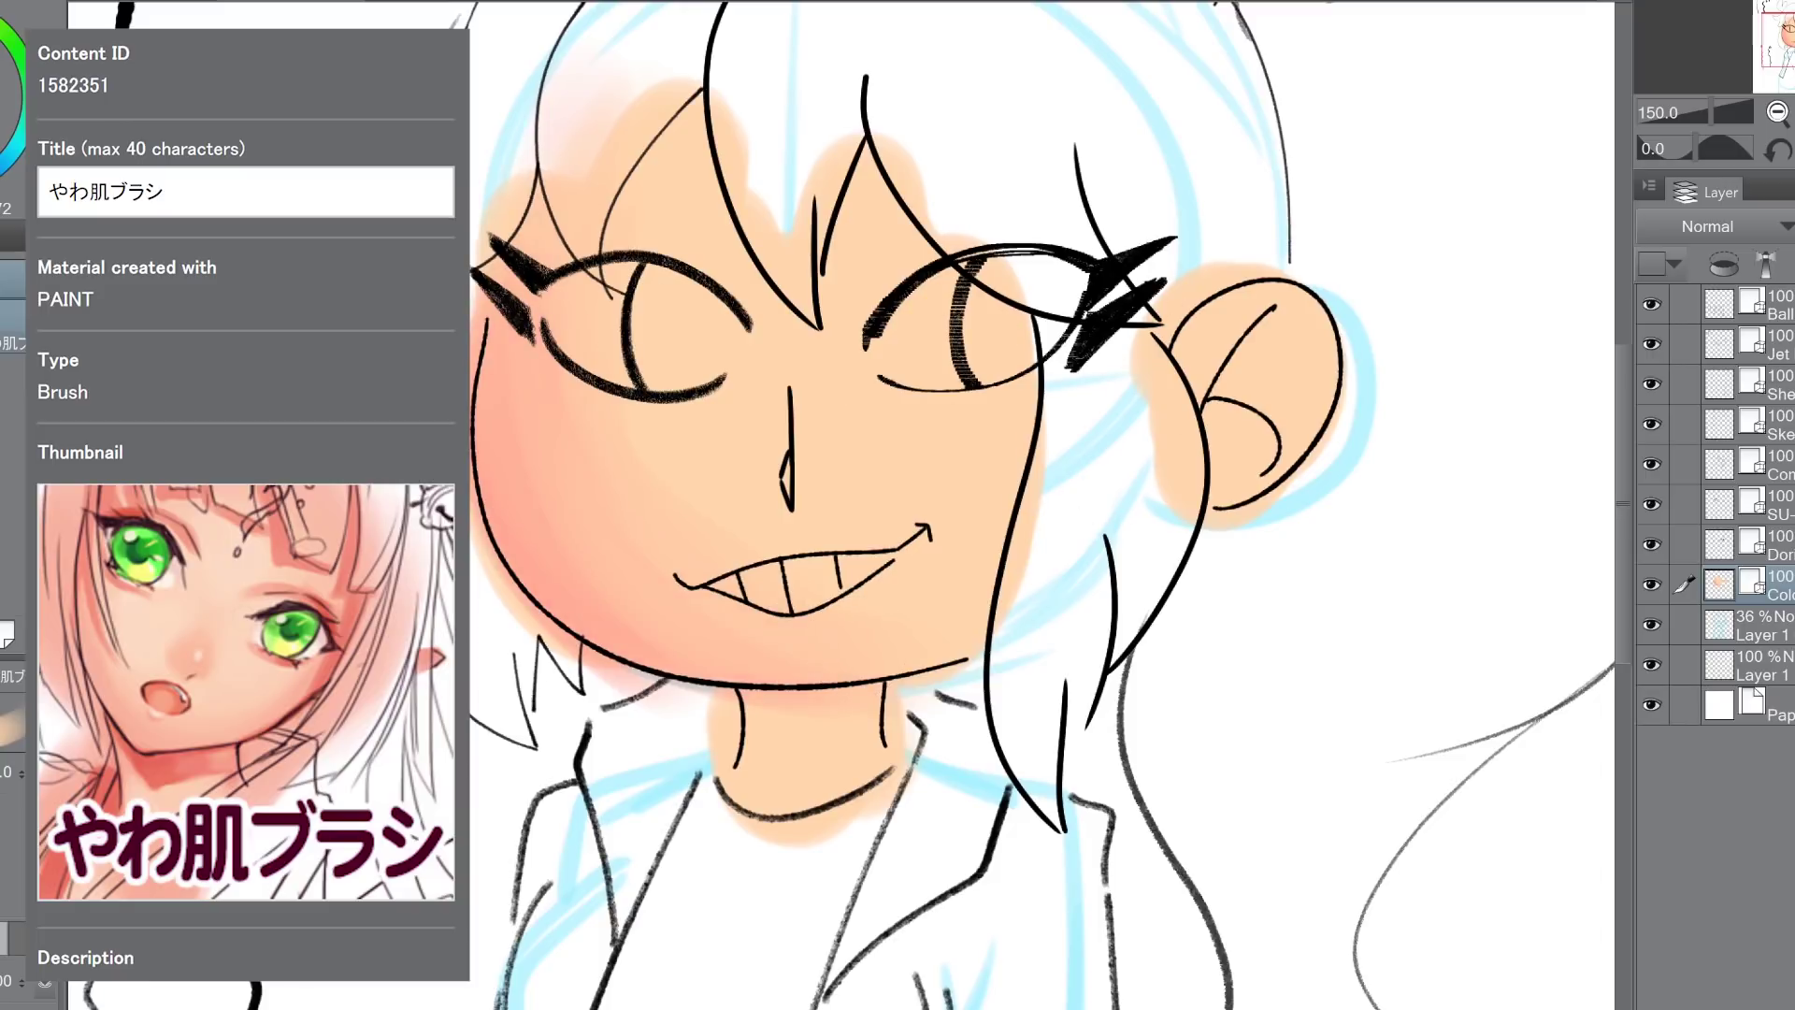
Step: Sample the pink from the cheek and shade the nose, upper neck, ear and forehead below the bangs with it
{"action": "left_click", "coordinate": [512, 525], "text": "alt"}
{"action": "mouse_move", "coordinate": [781, 401]}
{"action": "left_mouse_down"}
{"action": "mouse_move", "coordinate": [778, 497]}
{"action": "mouse_move", "coordinate": [811, 463]}
{"action": "mouse_move", "coordinate": [783, 390]}
{"action": "left_mouse_up"}
{"action": "mouse_move", "coordinate": [736, 722]}
{"action": "left_mouse_down"}
{"action": "mouse_move", "coordinate": [817, 732]}
{"action": "mouse_move", "coordinate": [806, 705]}
{"action": "mouse_move", "coordinate": [902, 698]}
{"action": "left_mouse_up"}
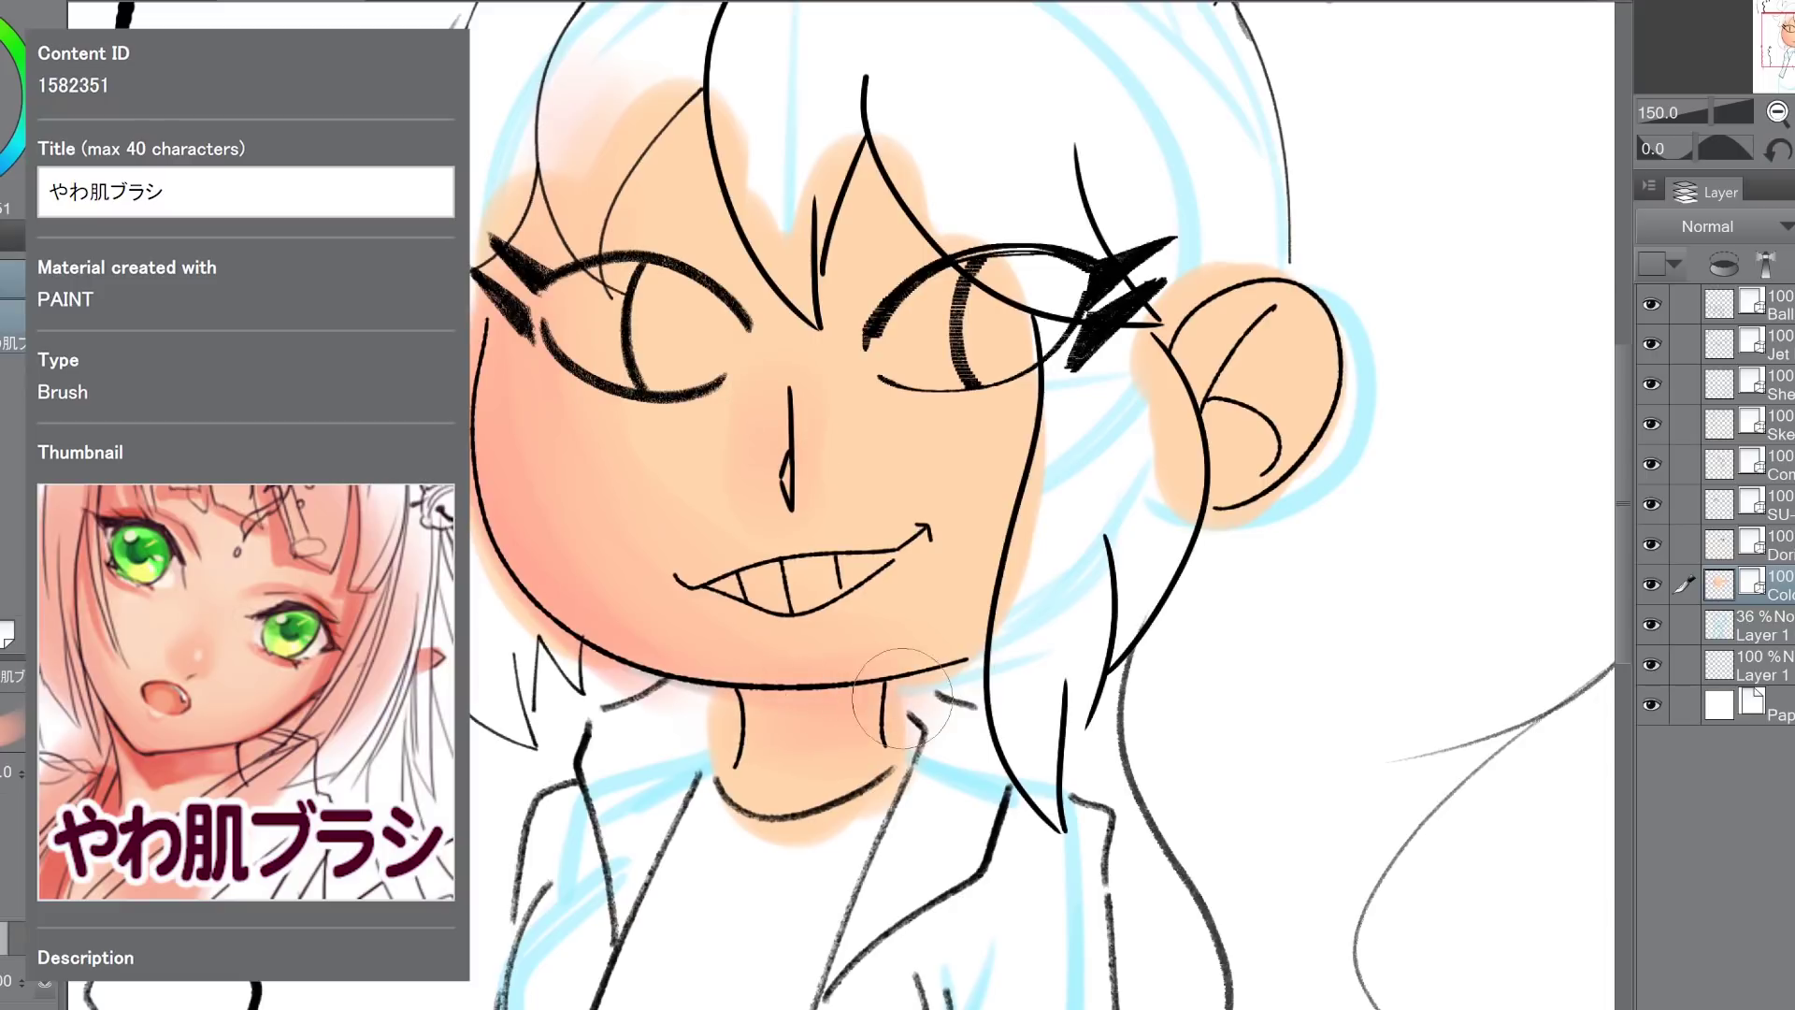
{"action": "mouse_move", "coordinate": [1263, 289]}
{"action": "left_mouse_down"}
{"action": "mouse_move", "coordinate": [1165, 391]}
{"action": "mouse_move", "coordinate": [1178, 324]}
{"action": "mouse_move", "coordinate": [1251, 382]}
{"action": "mouse_move", "coordinate": [1189, 394]}
{"action": "mouse_move", "coordinate": [1217, 352]}
{"action": "mouse_move", "coordinate": [1232, 491]}
{"action": "mouse_move", "coordinate": [1244, 367]}
{"action": "mouse_move", "coordinate": [1188, 345]}
{"action": "mouse_move", "coordinate": [1279, 260]}
{"action": "mouse_move", "coordinate": [1174, 435]}
{"action": "mouse_move", "coordinate": [1255, 424]}
{"action": "mouse_move", "coordinate": [1164, 375]}
{"action": "left_mouse_up"}
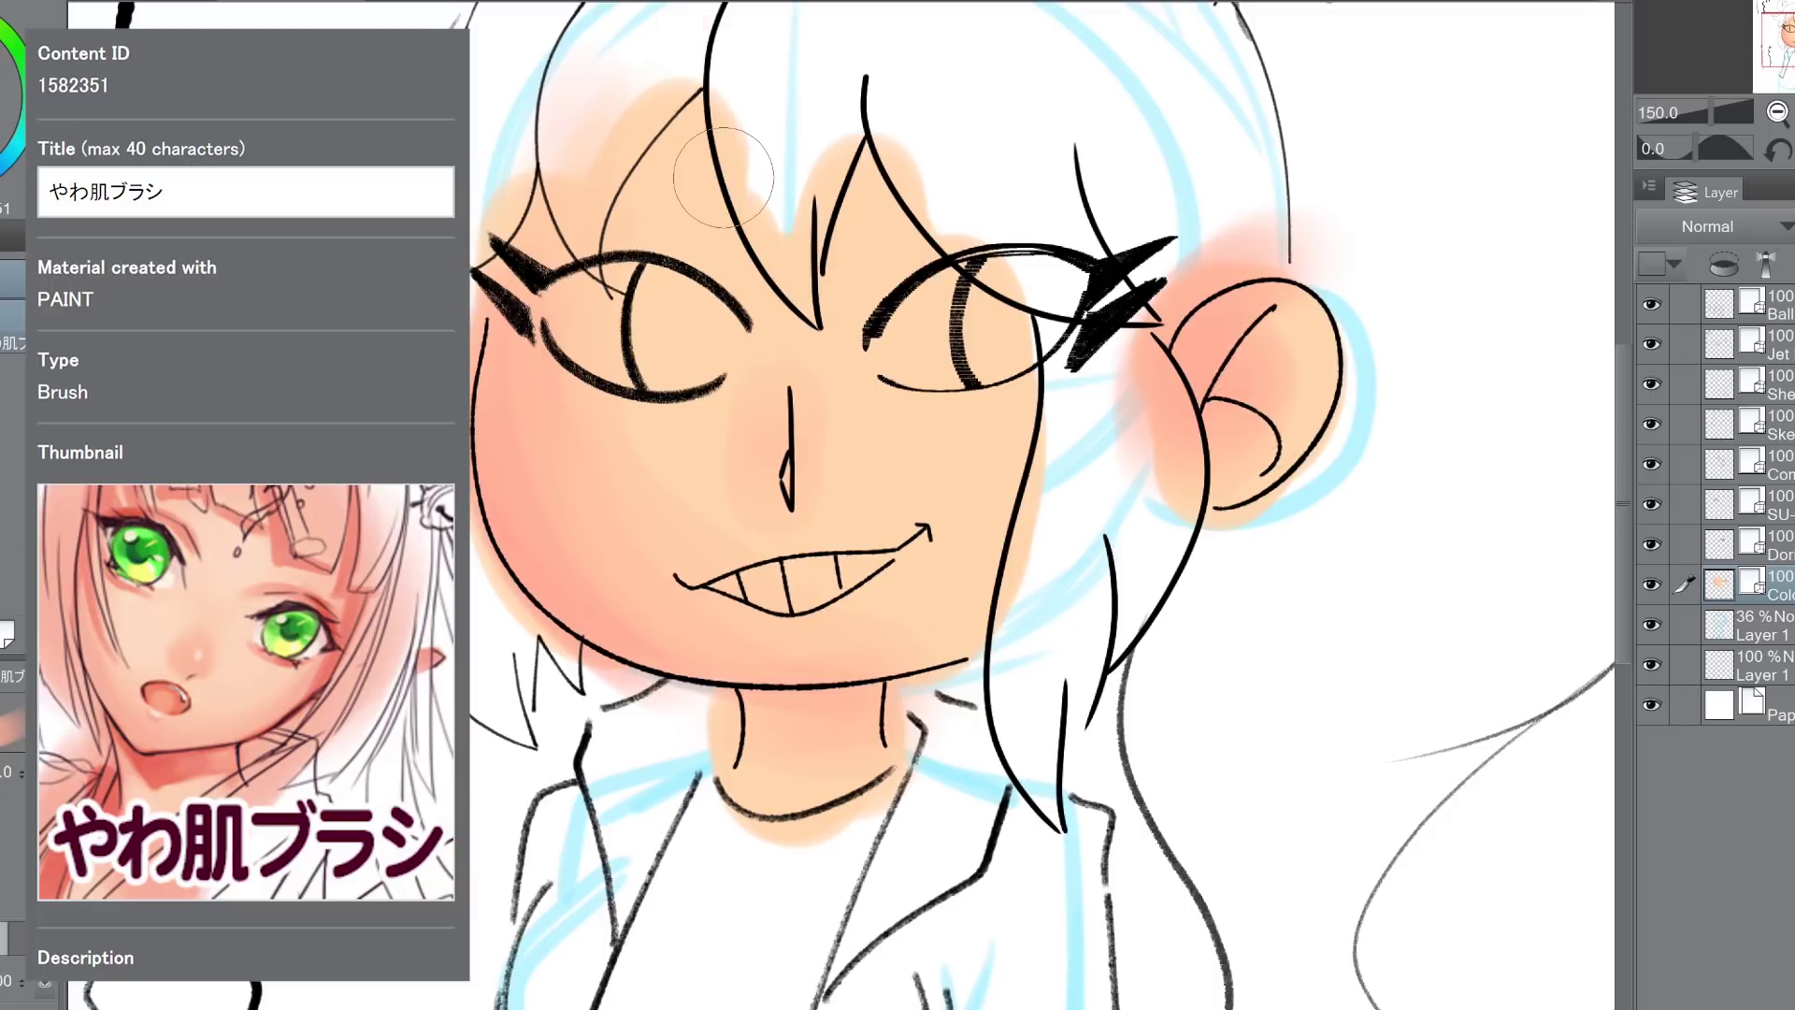
{"action": "left_click_drag", "start_coordinate": [723, 178], "coordinate": [711, 103]}
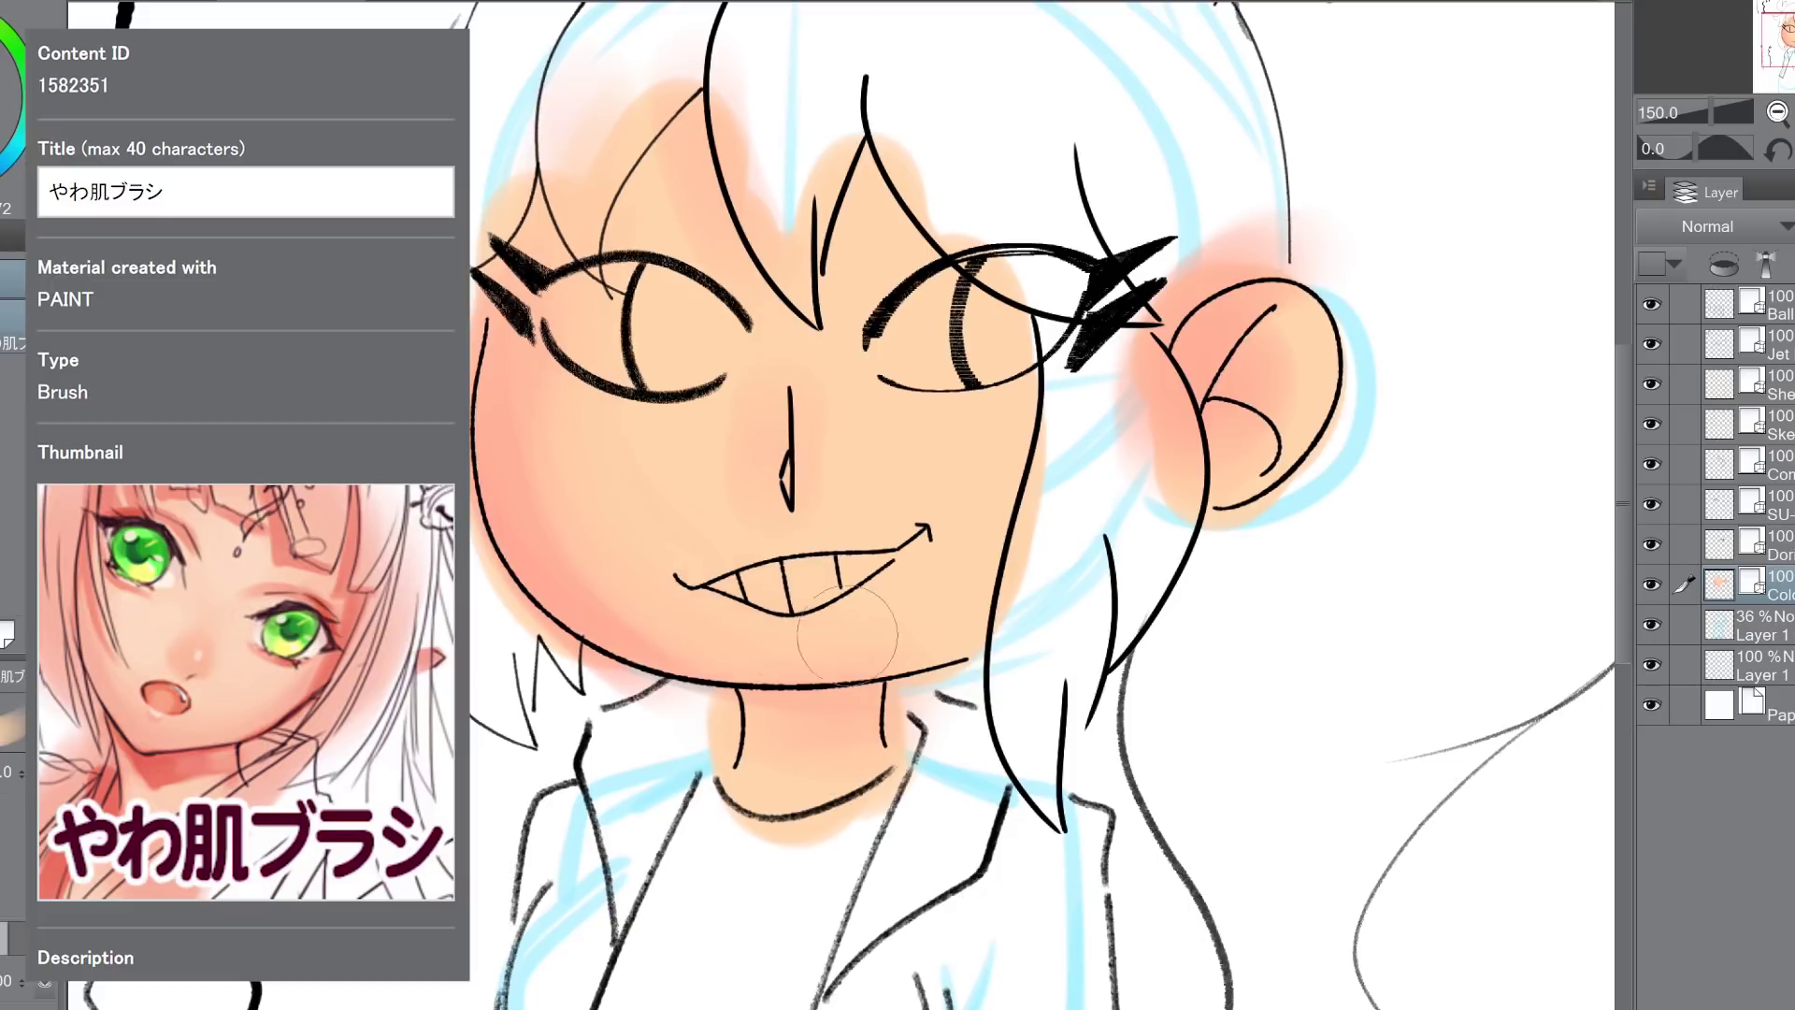
Step: Soften the left cheek's shading with the skin tone and brush a light blush across both cheeks and the nose
{"action": "left_click_drag", "start_coordinate": [516, 436], "coordinate": [783, 632]}
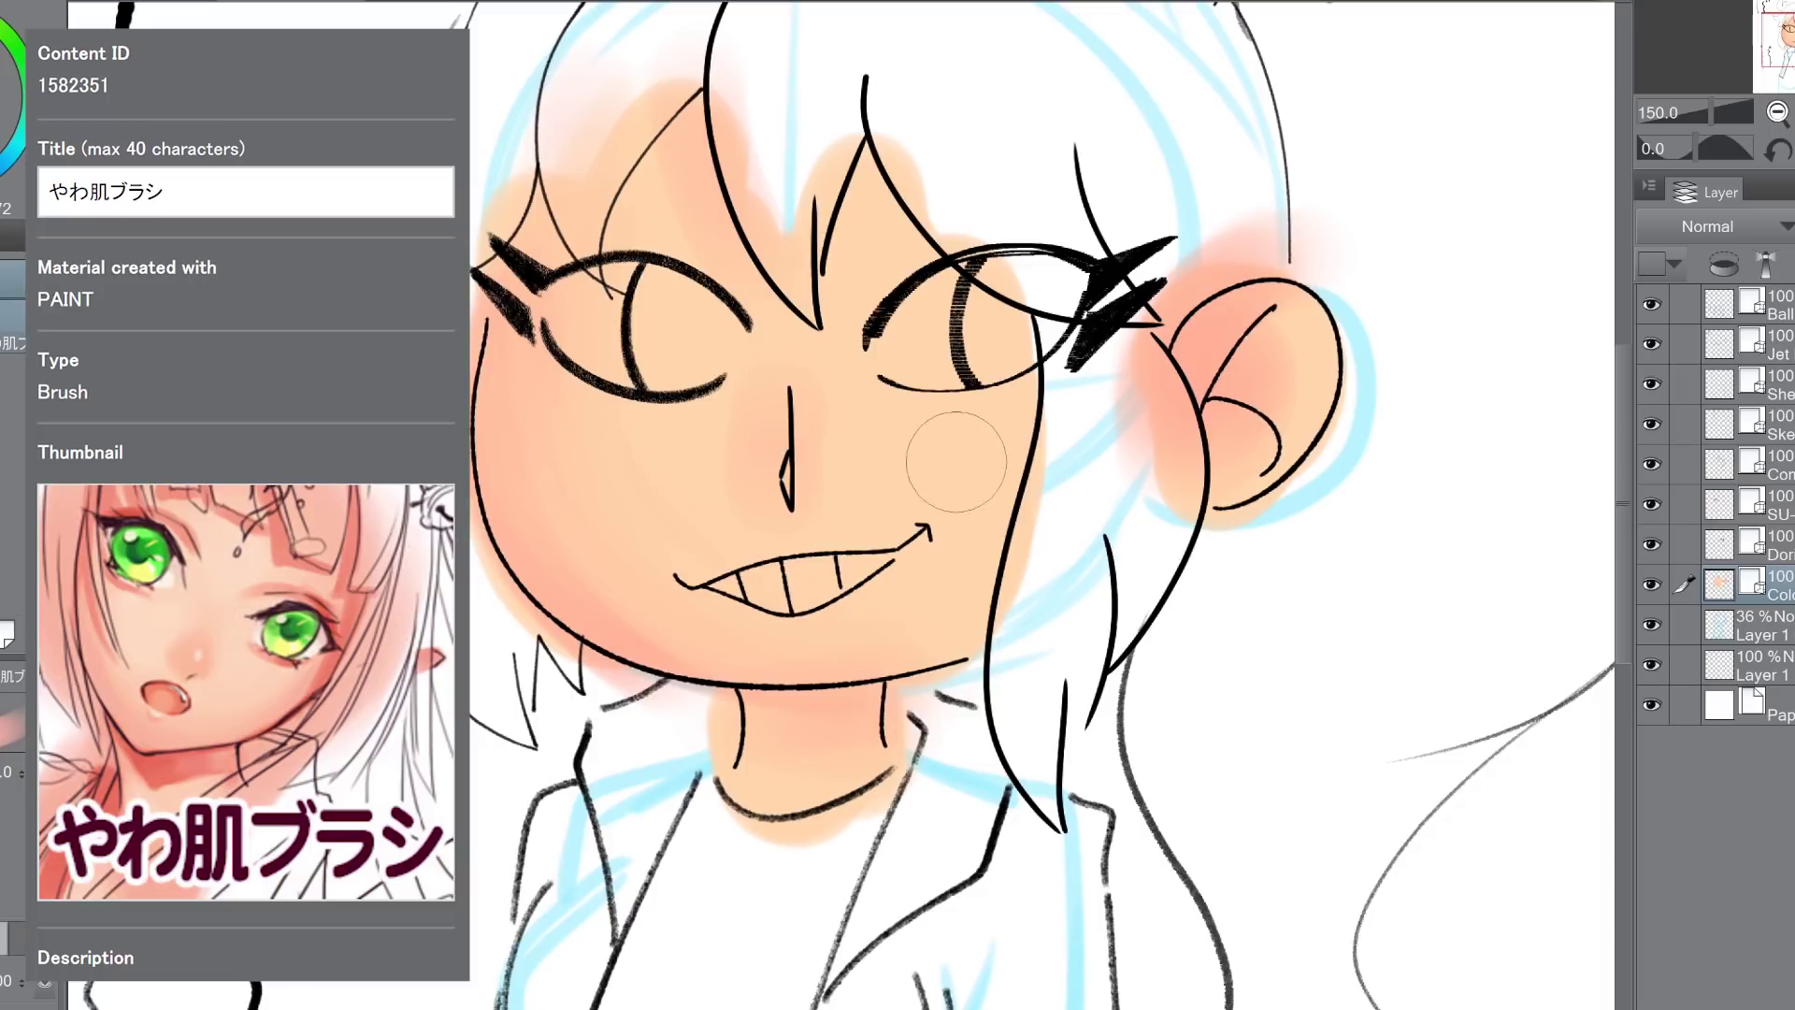
{"action": "left_click", "coordinate": [948, 418], "text": "alt"}
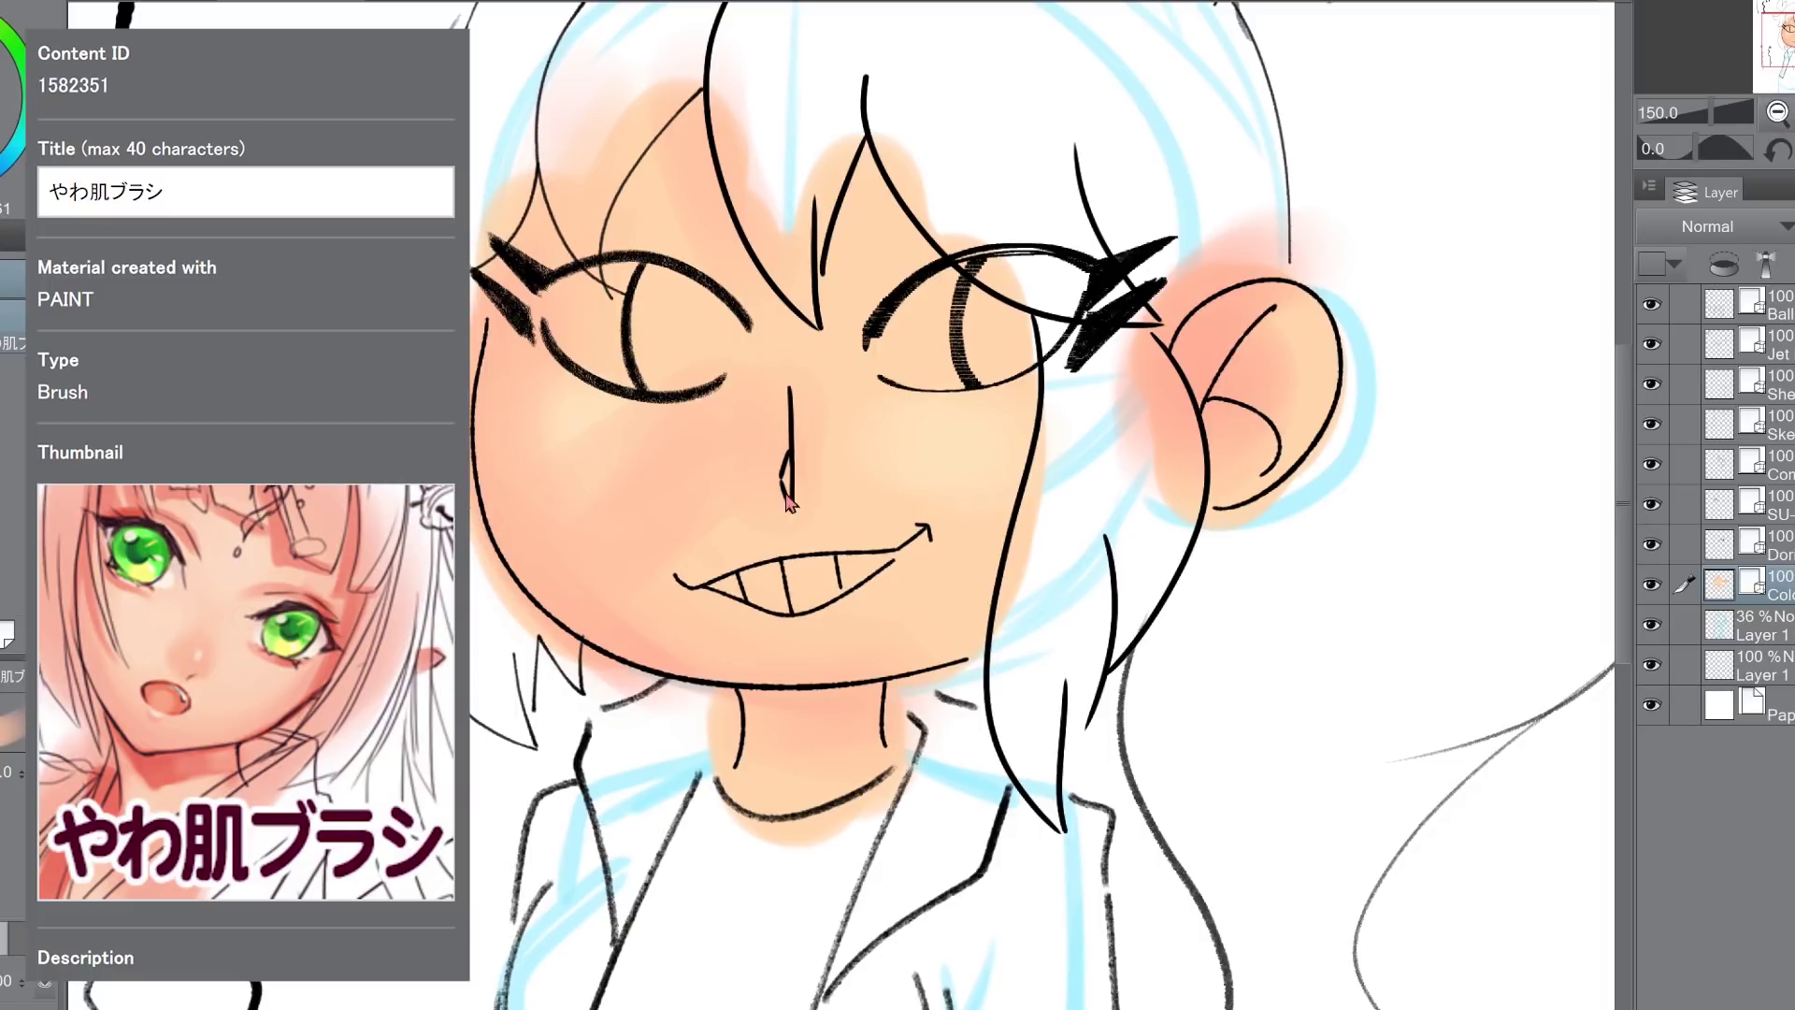
{"action": "key", "text": "ctrl+z"}
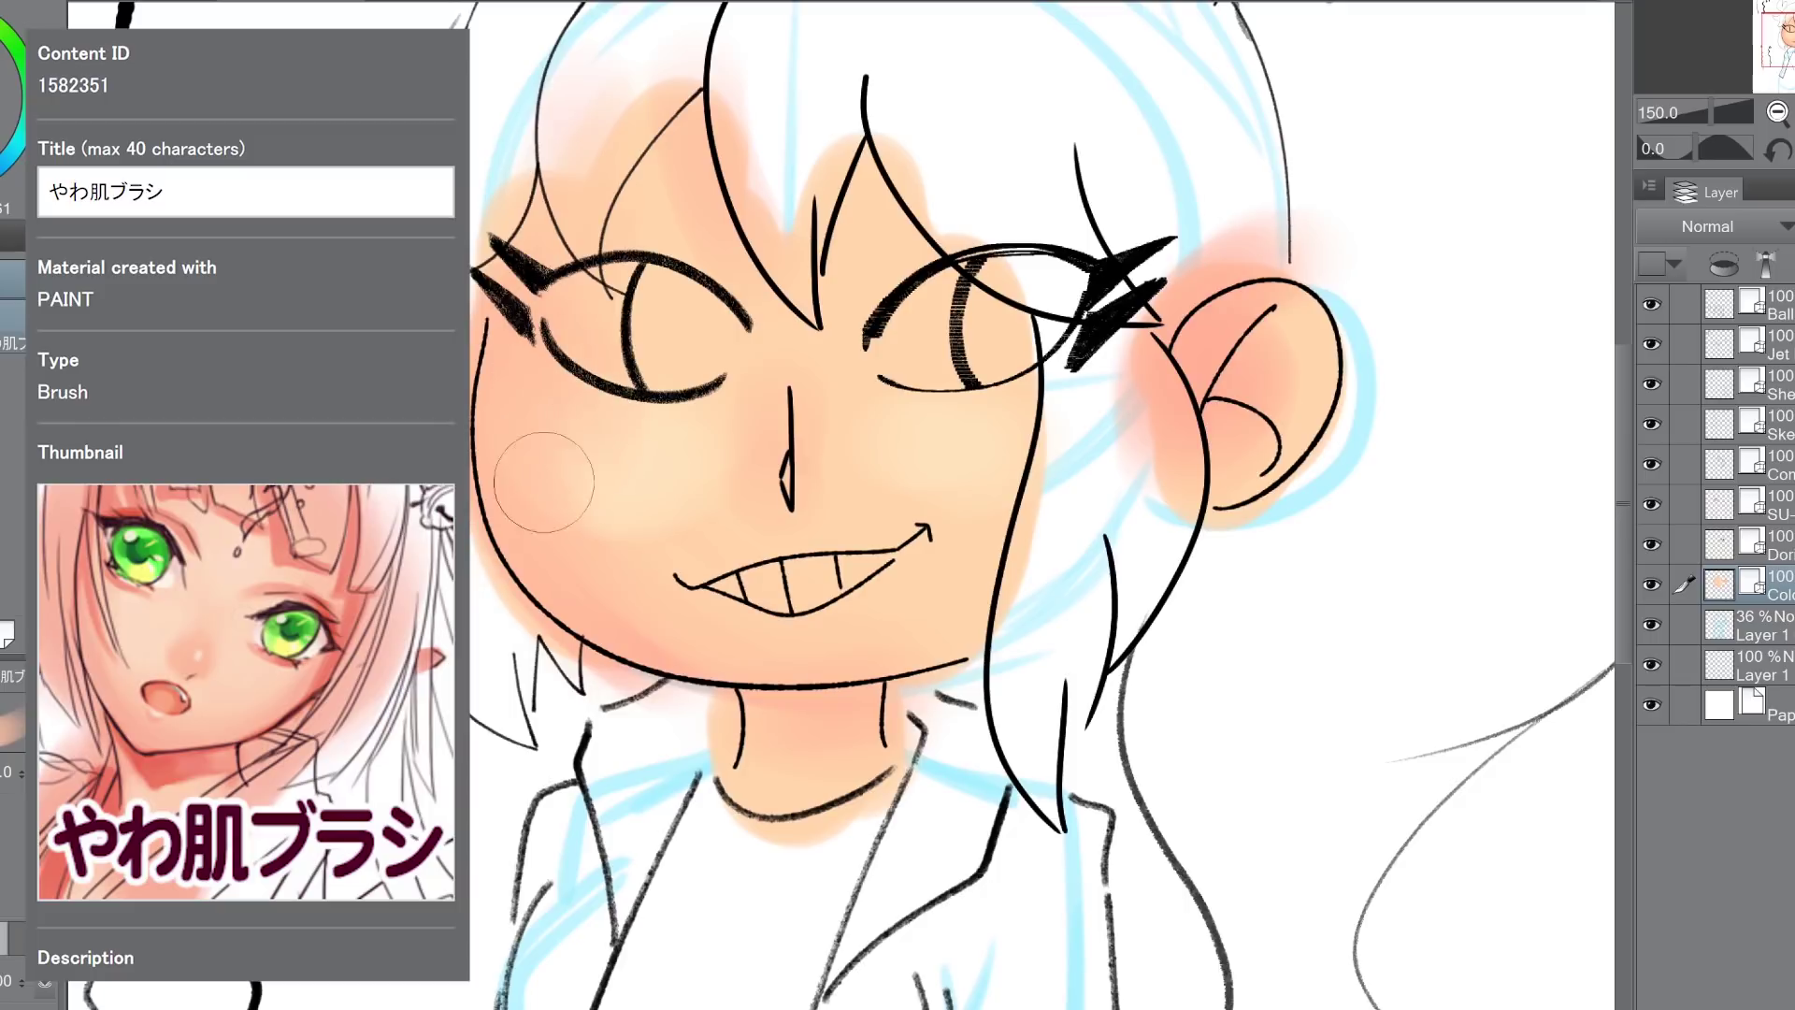
{"action": "mouse_move", "coordinate": [544, 482]}
{"action": "left_mouse_down"}
{"action": "mouse_move", "coordinate": [568, 402]}
{"action": "mouse_move", "coordinate": [649, 407]}
{"action": "mouse_move", "coordinate": [674, 455]}
{"action": "mouse_move", "coordinate": [706, 405]}
{"action": "mouse_move", "coordinate": [739, 446]}
{"action": "mouse_move", "coordinate": [762, 406]}
{"action": "mouse_move", "coordinate": [628, 419]}
{"action": "left_mouse_up"}
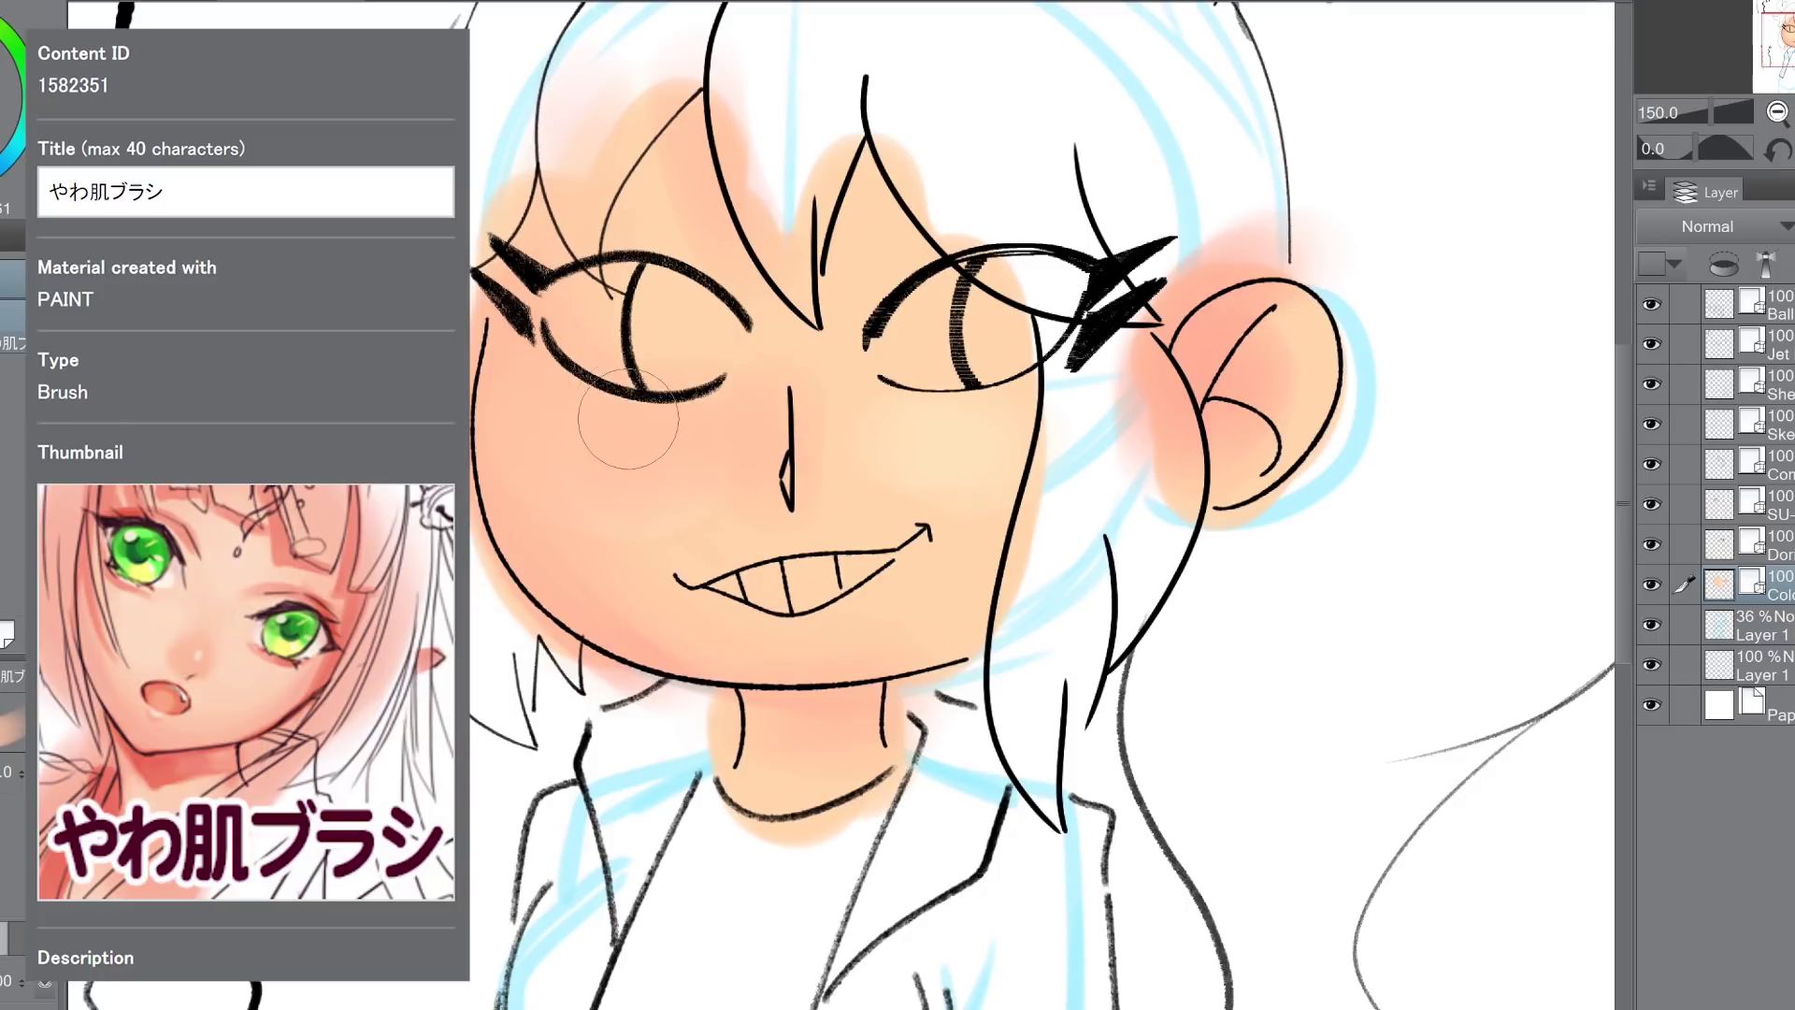
{"action": "mouse_move", "coordinate": [911, 452]}
{"action": "left_mouse_down"}
{"action": "mouse_move", "coordinate": [833, 473]}
{"action": "mouse_move", "coordinate": [858, 441]}
{"action": "left_mouse_up"}
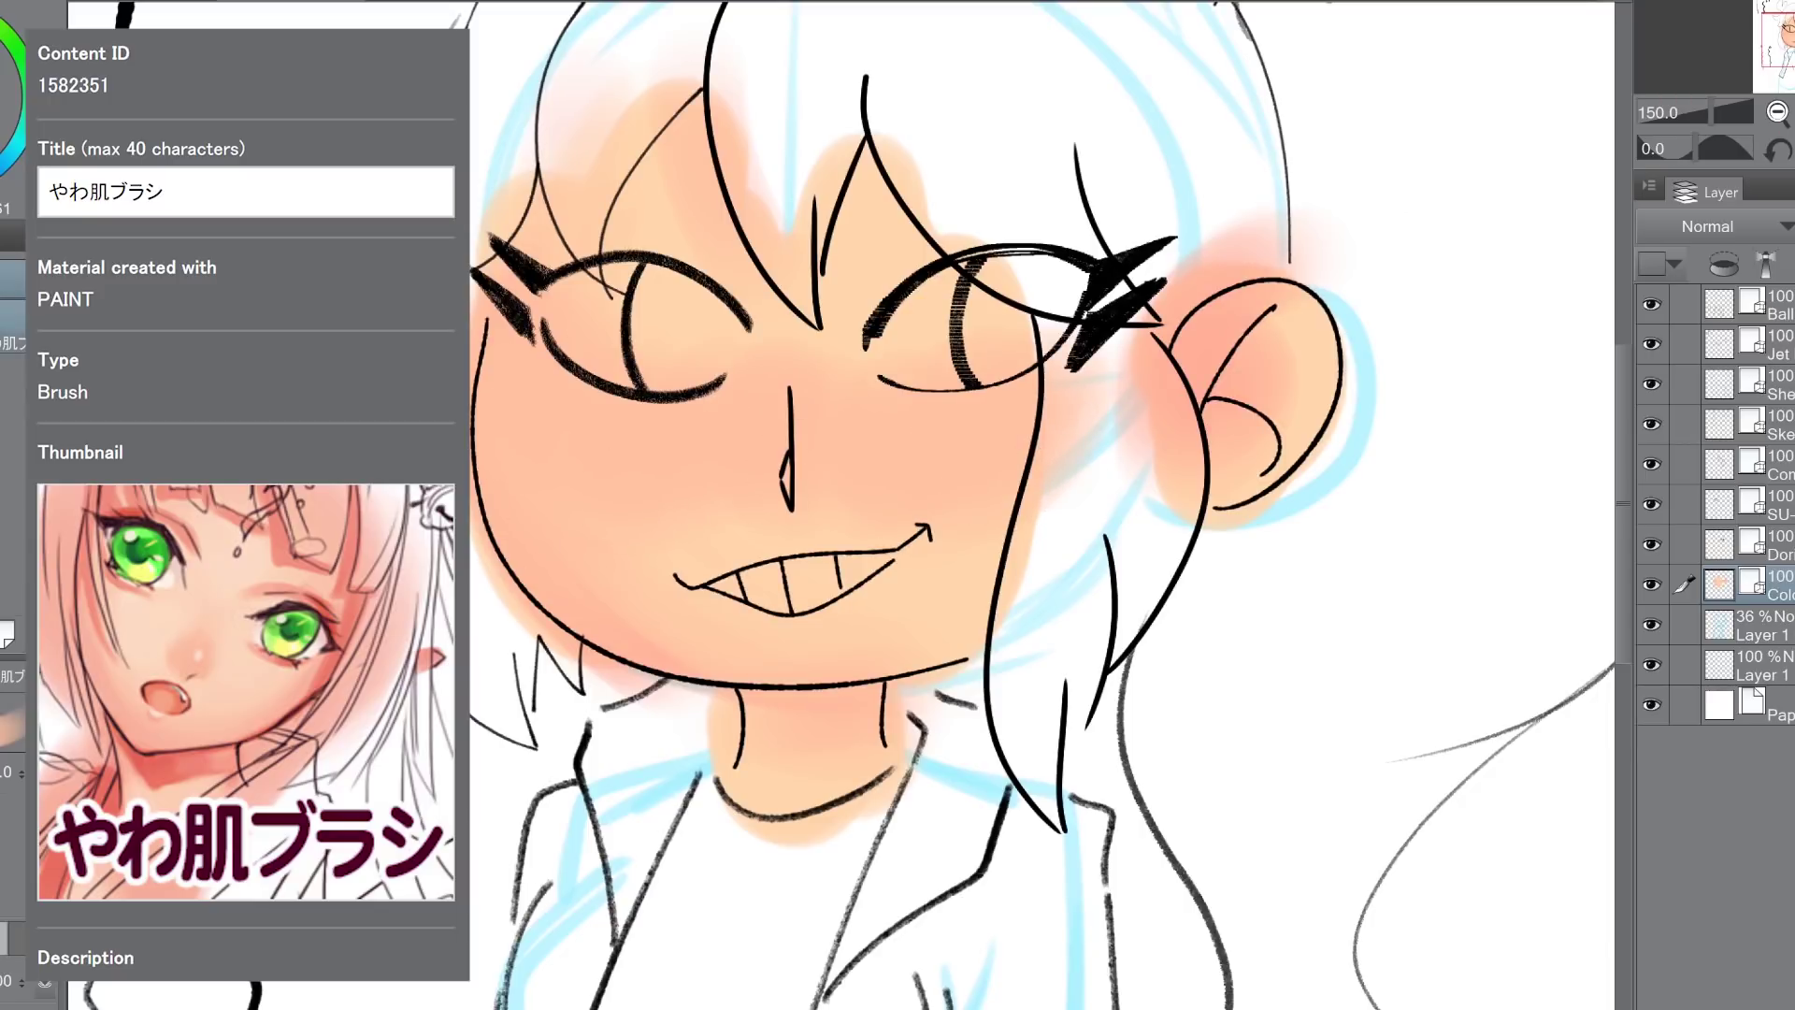
Step: Brush pink above the right ear and peach skin color along its outer and lower edge
{"action": "left_click", "coordinate": [1778, 114]}
{"action": "left_click", "coordinate": [1779, 114]}
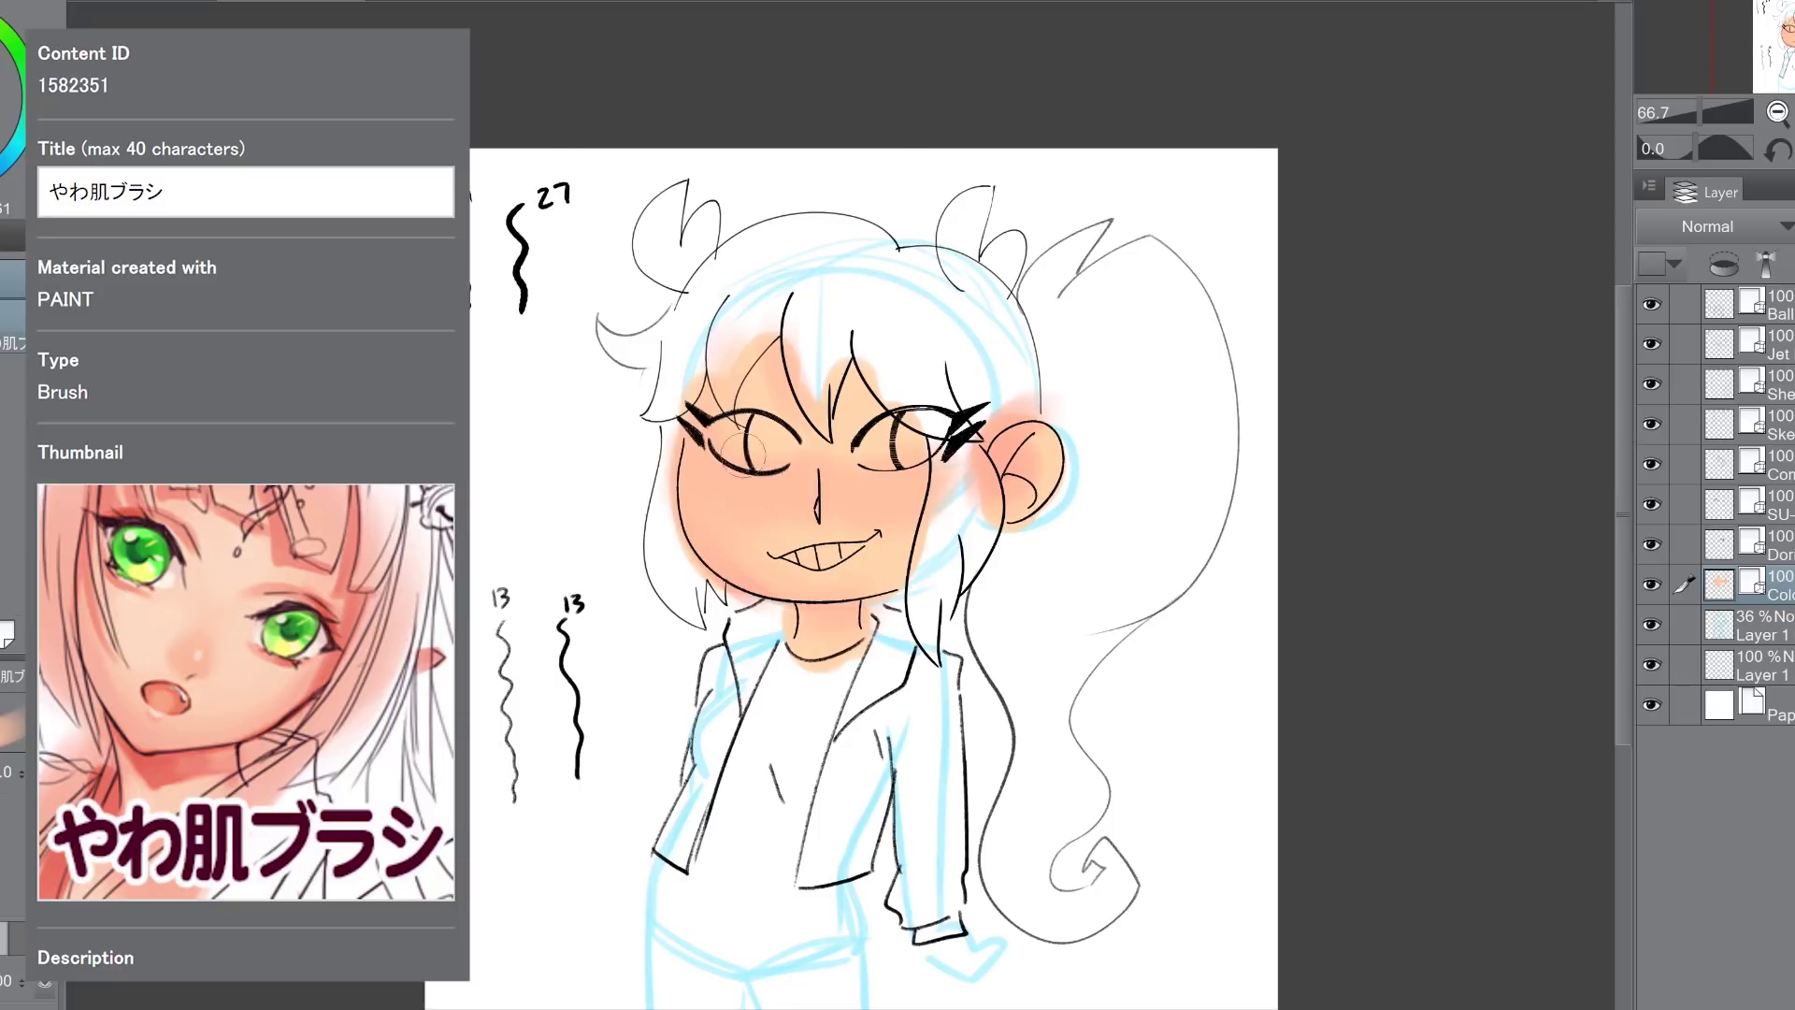
{"action": "left_click_drag", "start_coordinate": [1024, 440], "coordinate": [1052, 401]}
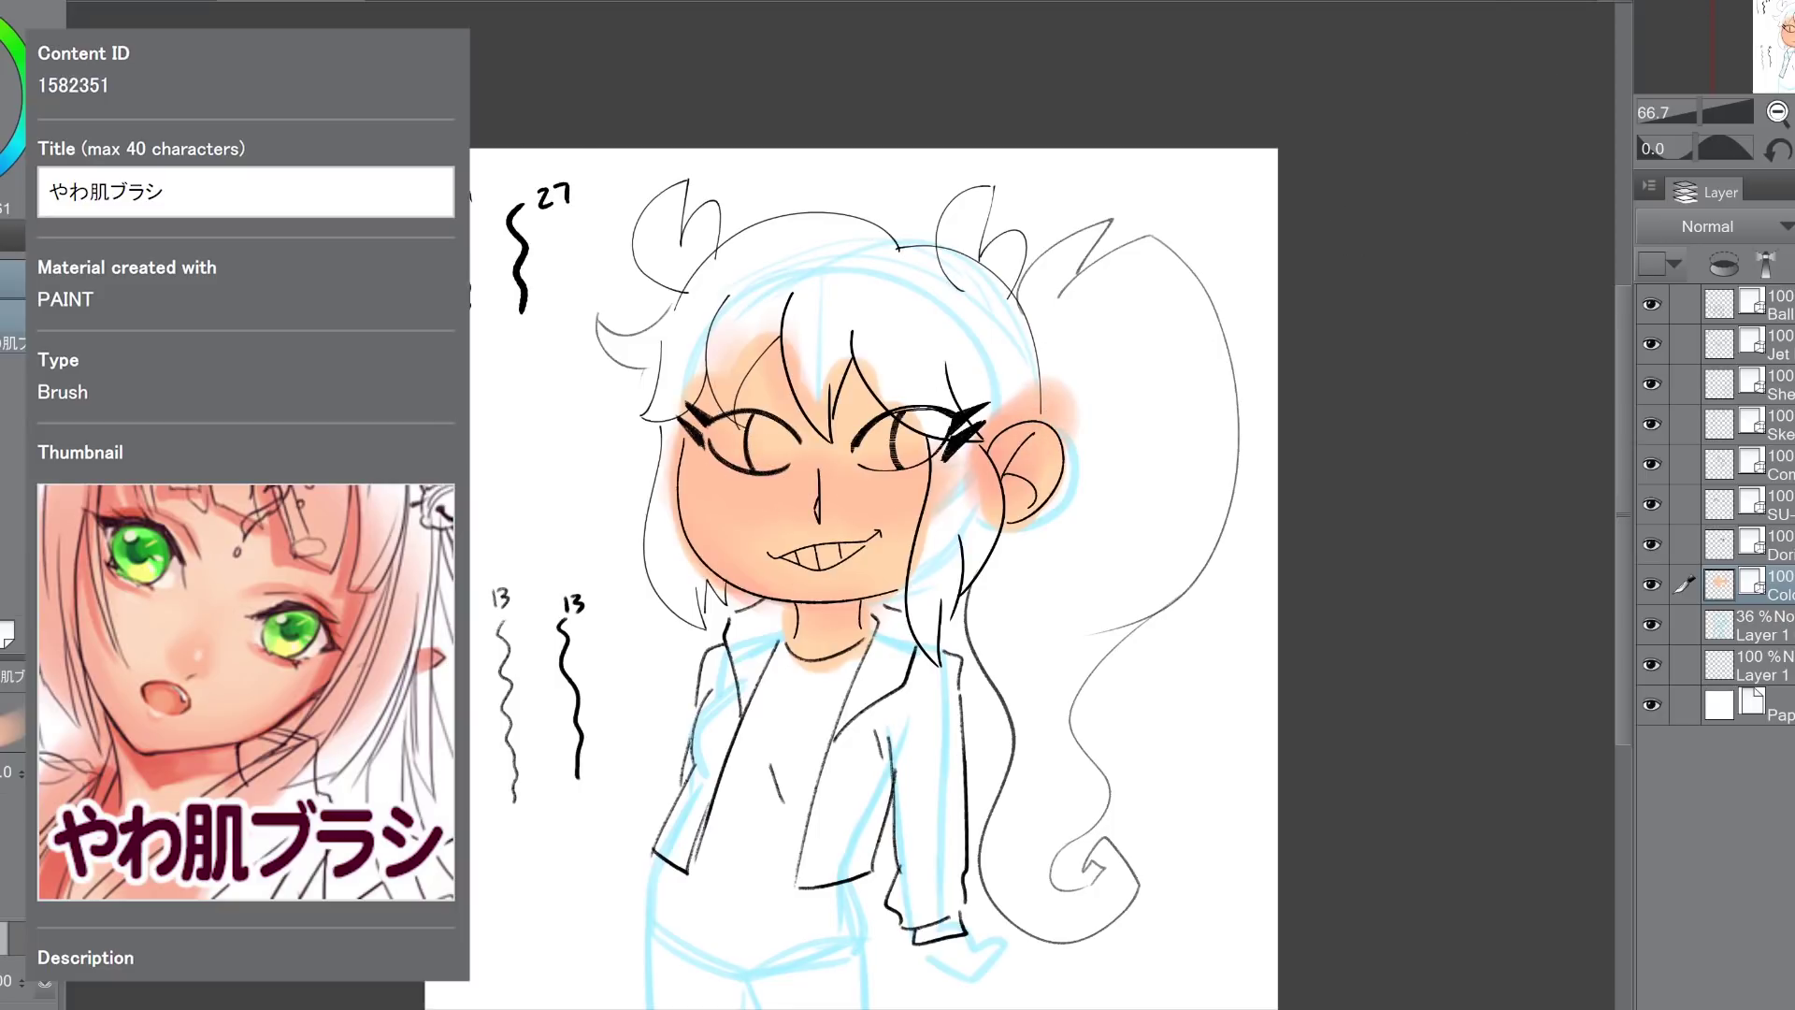
{"action": "key", "text": "ctrl+plus"}
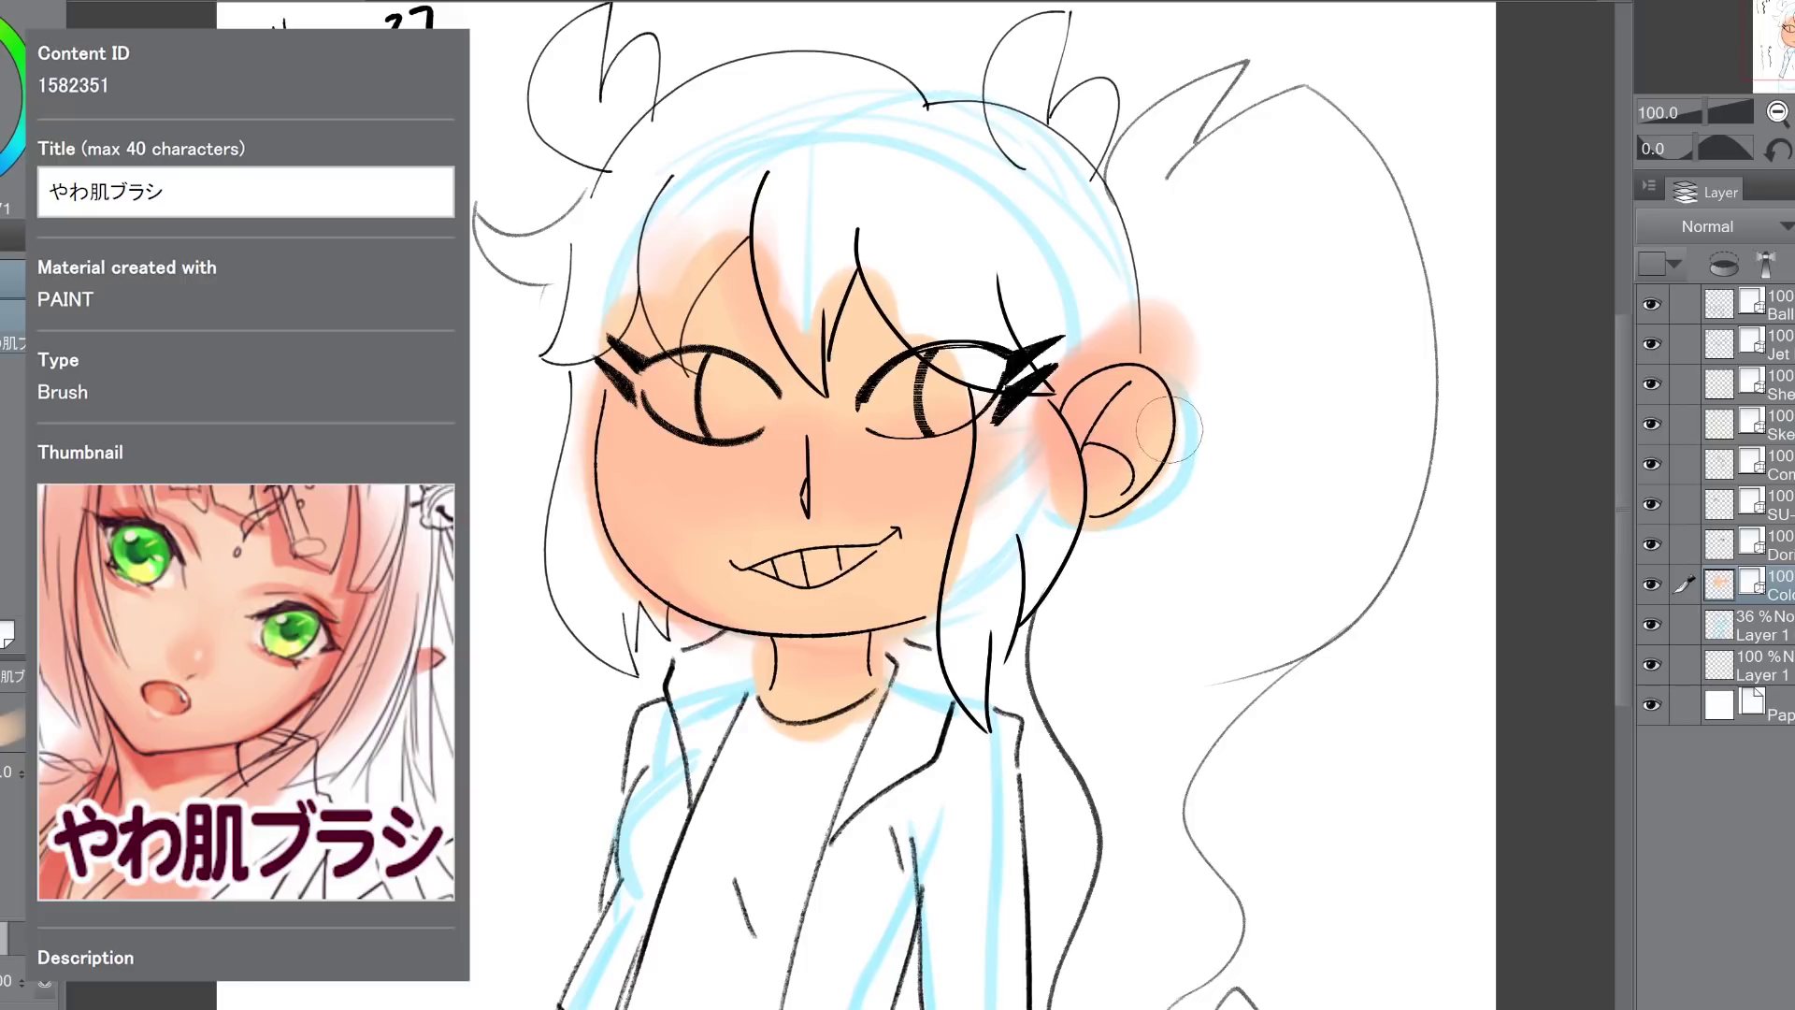
{"action": "mouse_move", "coordinate": [1182, 430]}
{"action": "left_mouse_down"}
{"action": "mouse_move", "coordinate": [1136, 496]}
{"action": "mouse_move", "coordinate": [1150, 524]}
{"action": "left_mouse_up"}
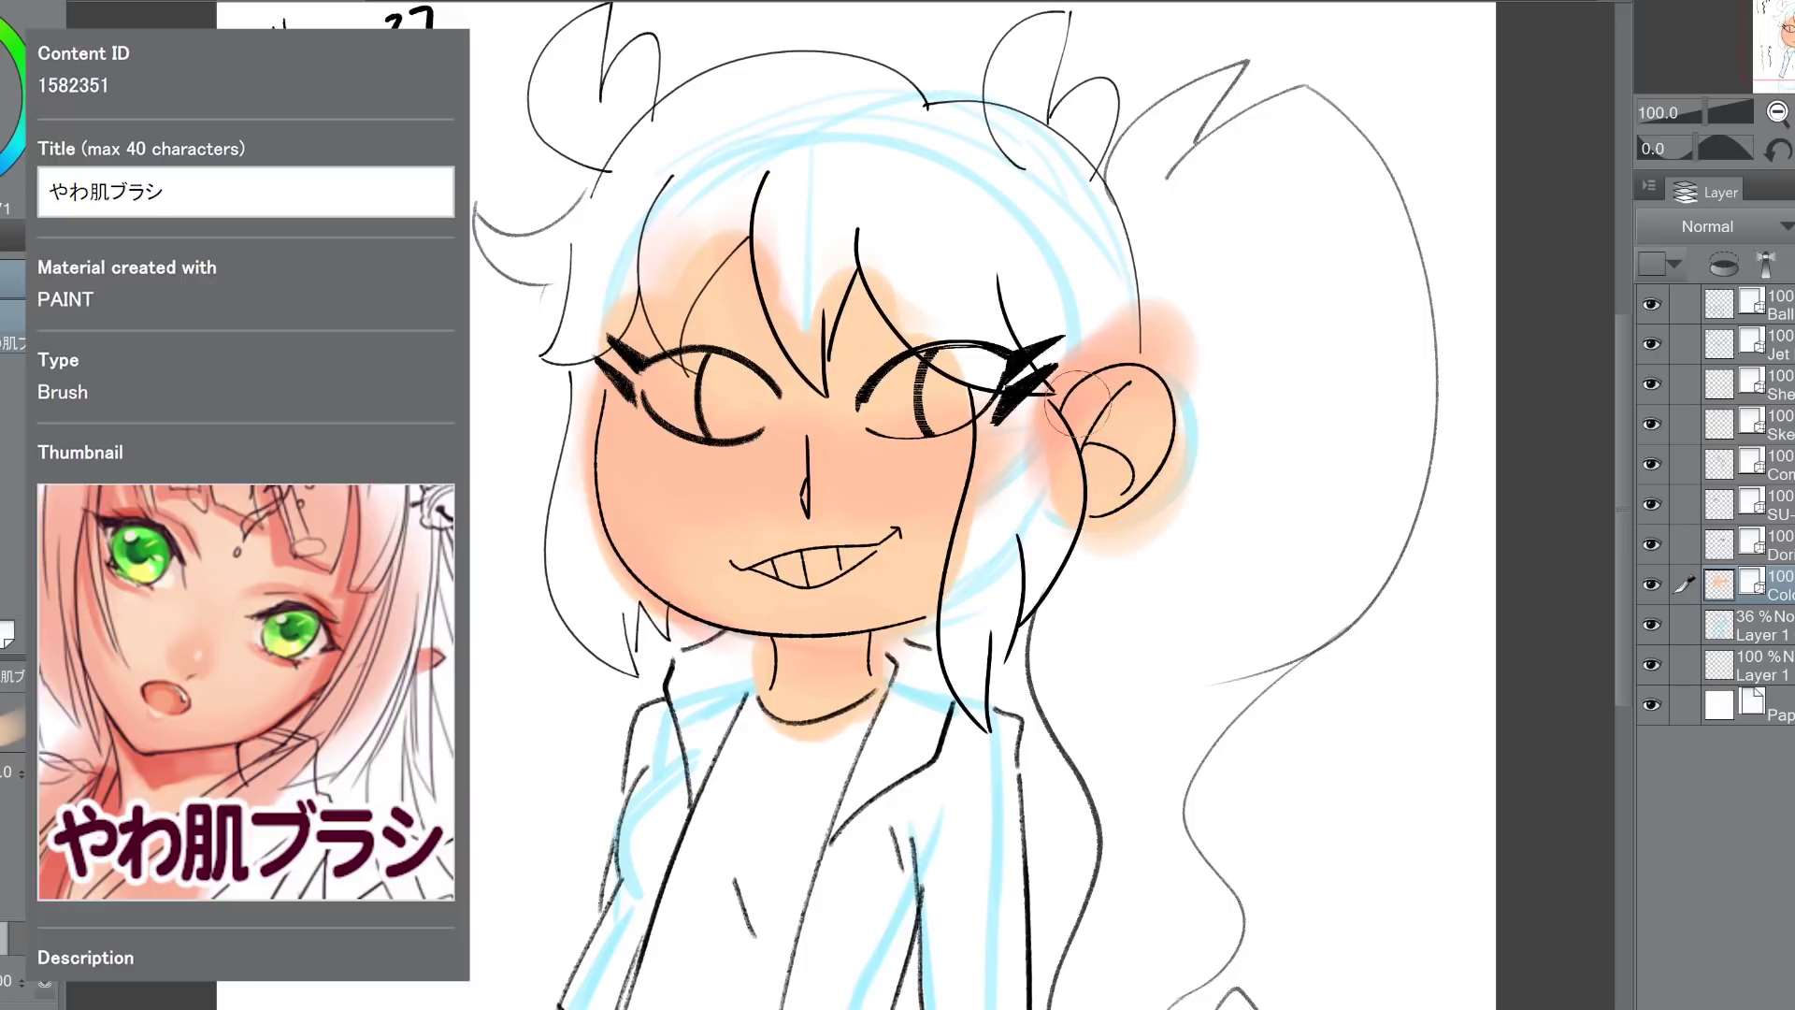
Step: Paint overlapping red and progressively lighter pink swatches beside the character and blend along the red swatch's lower edge
{"action": "left_click", "coordinate": [2, 93]}
{"action": "left_click", "coordinate": [2, 93]}
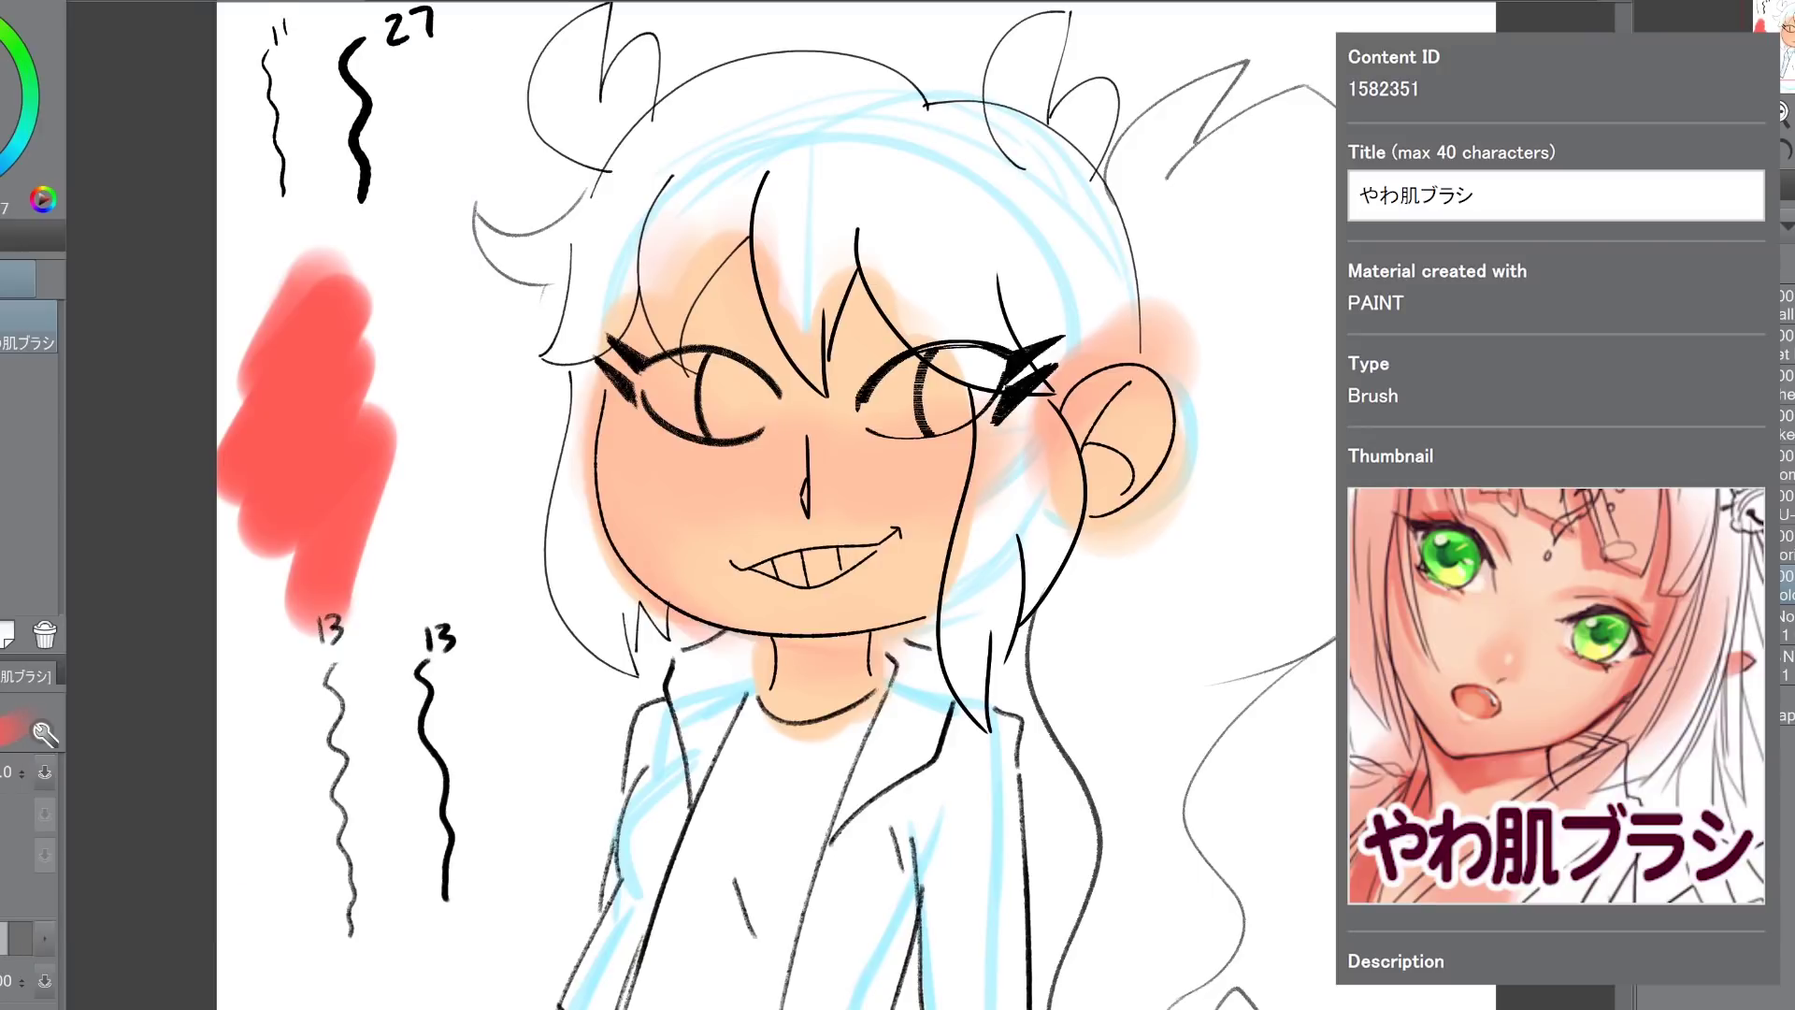
{"action": "mouse_move", "coordinate": [400, 241]}
{"action": "left_mouse_down"}
{"action": "mouse_move", "coordinate": [347, 344]}
{"action": "mouse_move", "coordinate": [358, 435]}
{"action": "mouse_move", "coordinate": [454, 451]}
{"action": "mouse_move", "coordinate": [472, 575]}
{"action": "left_mouse_up"}
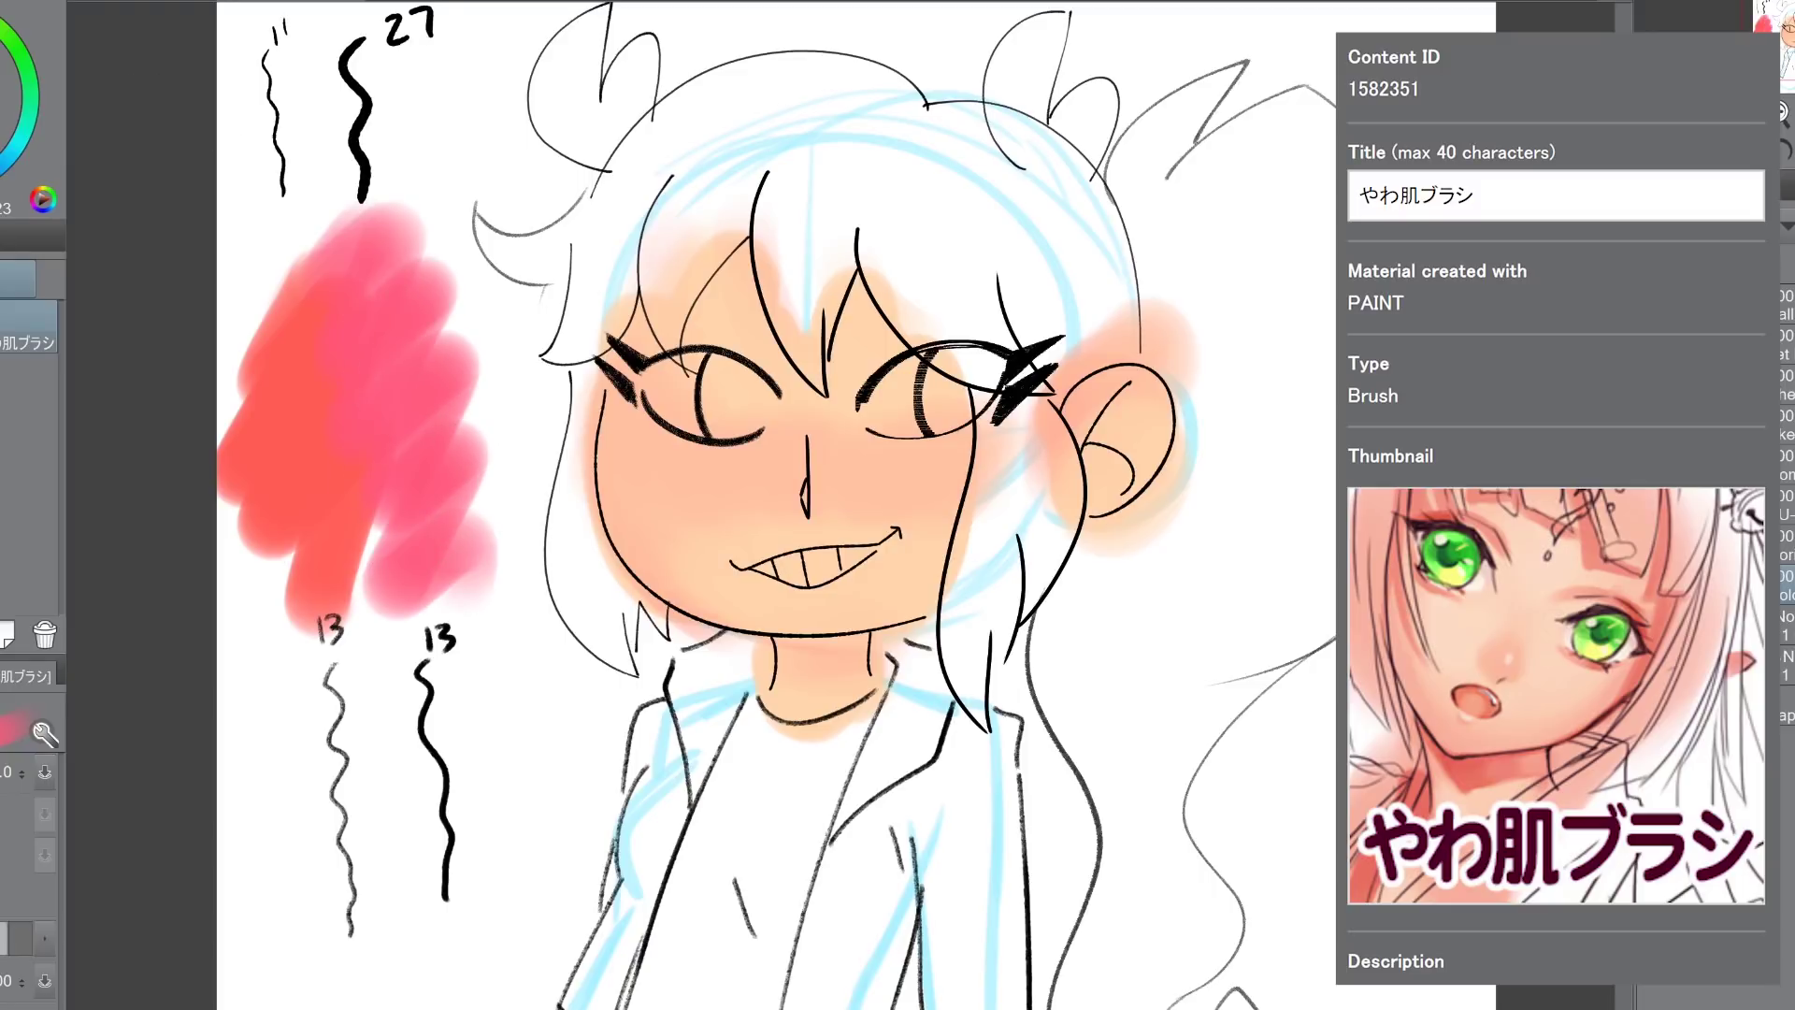
{"action": "mouse_move", "coordinate": [444, 187]}
{"action": "left_mouse_down"}
{"action": "mouse_move", "coordinate": [503, 267]}
{"action": "mouse_move", "coordinate": [477, 509]}
{"action": "left_mouse_up"}
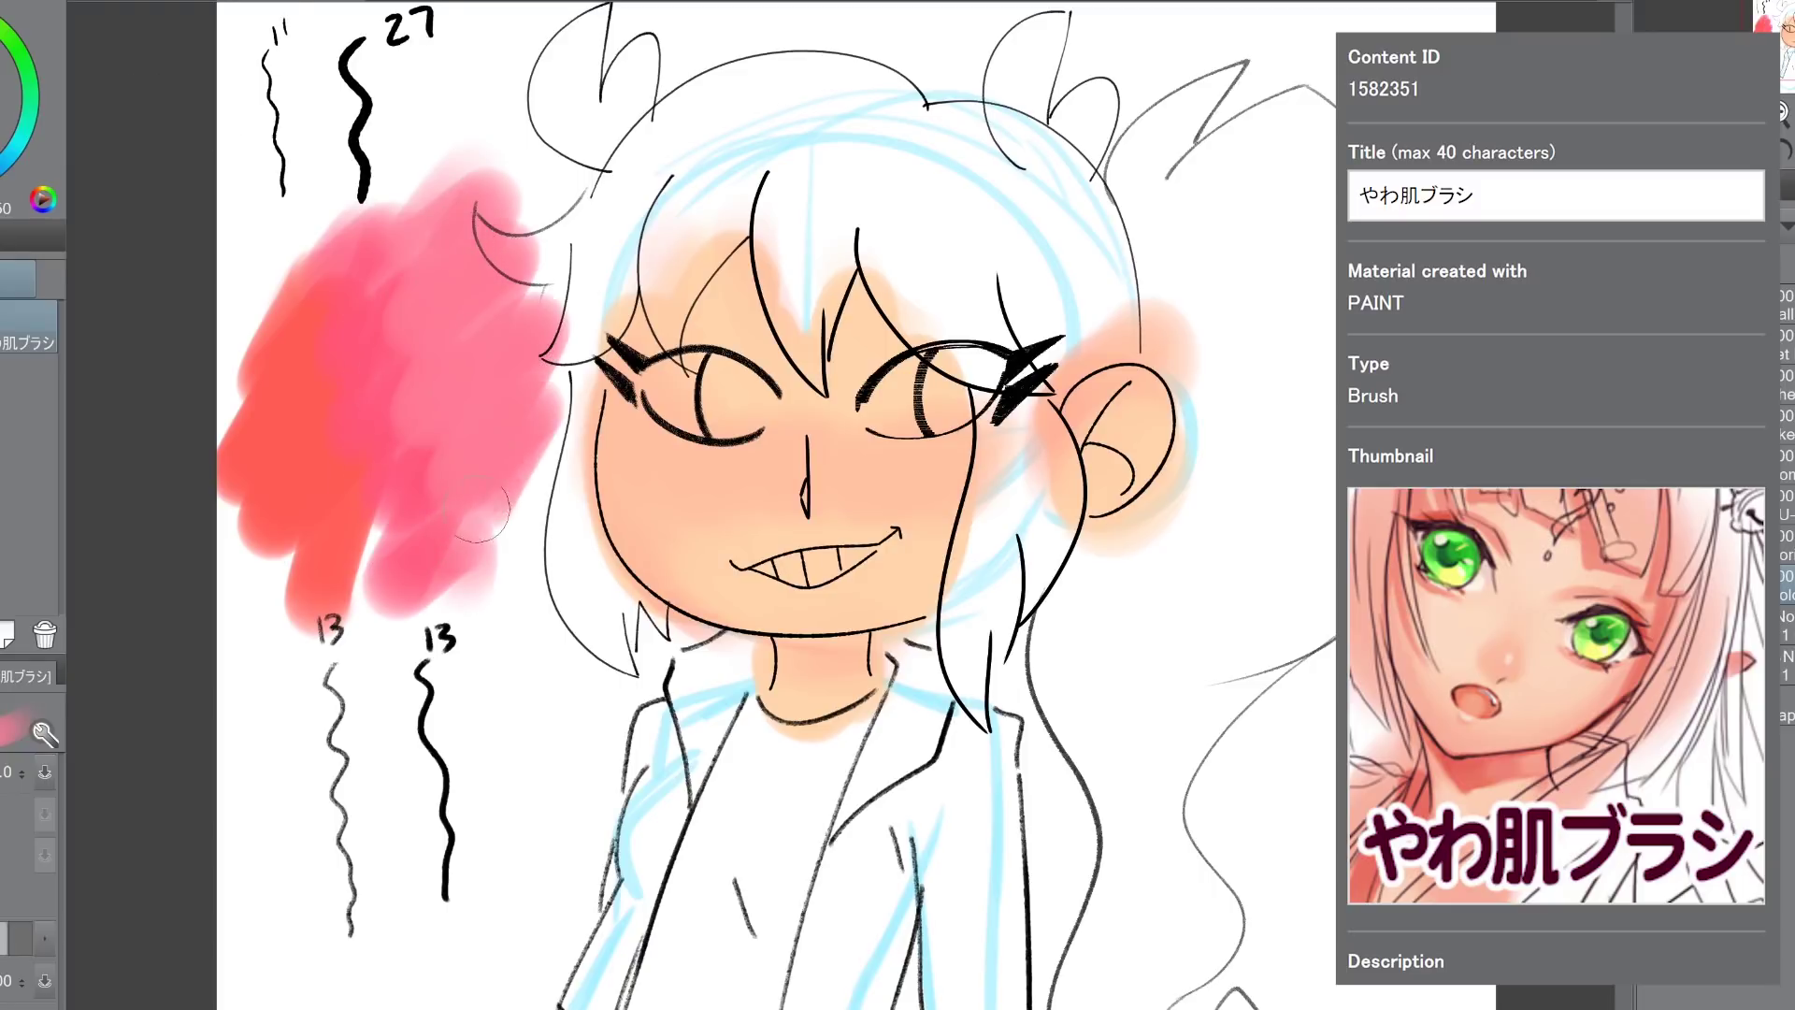
{"action": "mouse_move", "coordinate": [567, 134]}
{"action": "left_mouse_down"}
{"action": "mouse_move", "coordinate": [503, 383]}
{"action": "mouse_move", "coordinate": [573, 466]}
{"action": "left_mouse_up"}
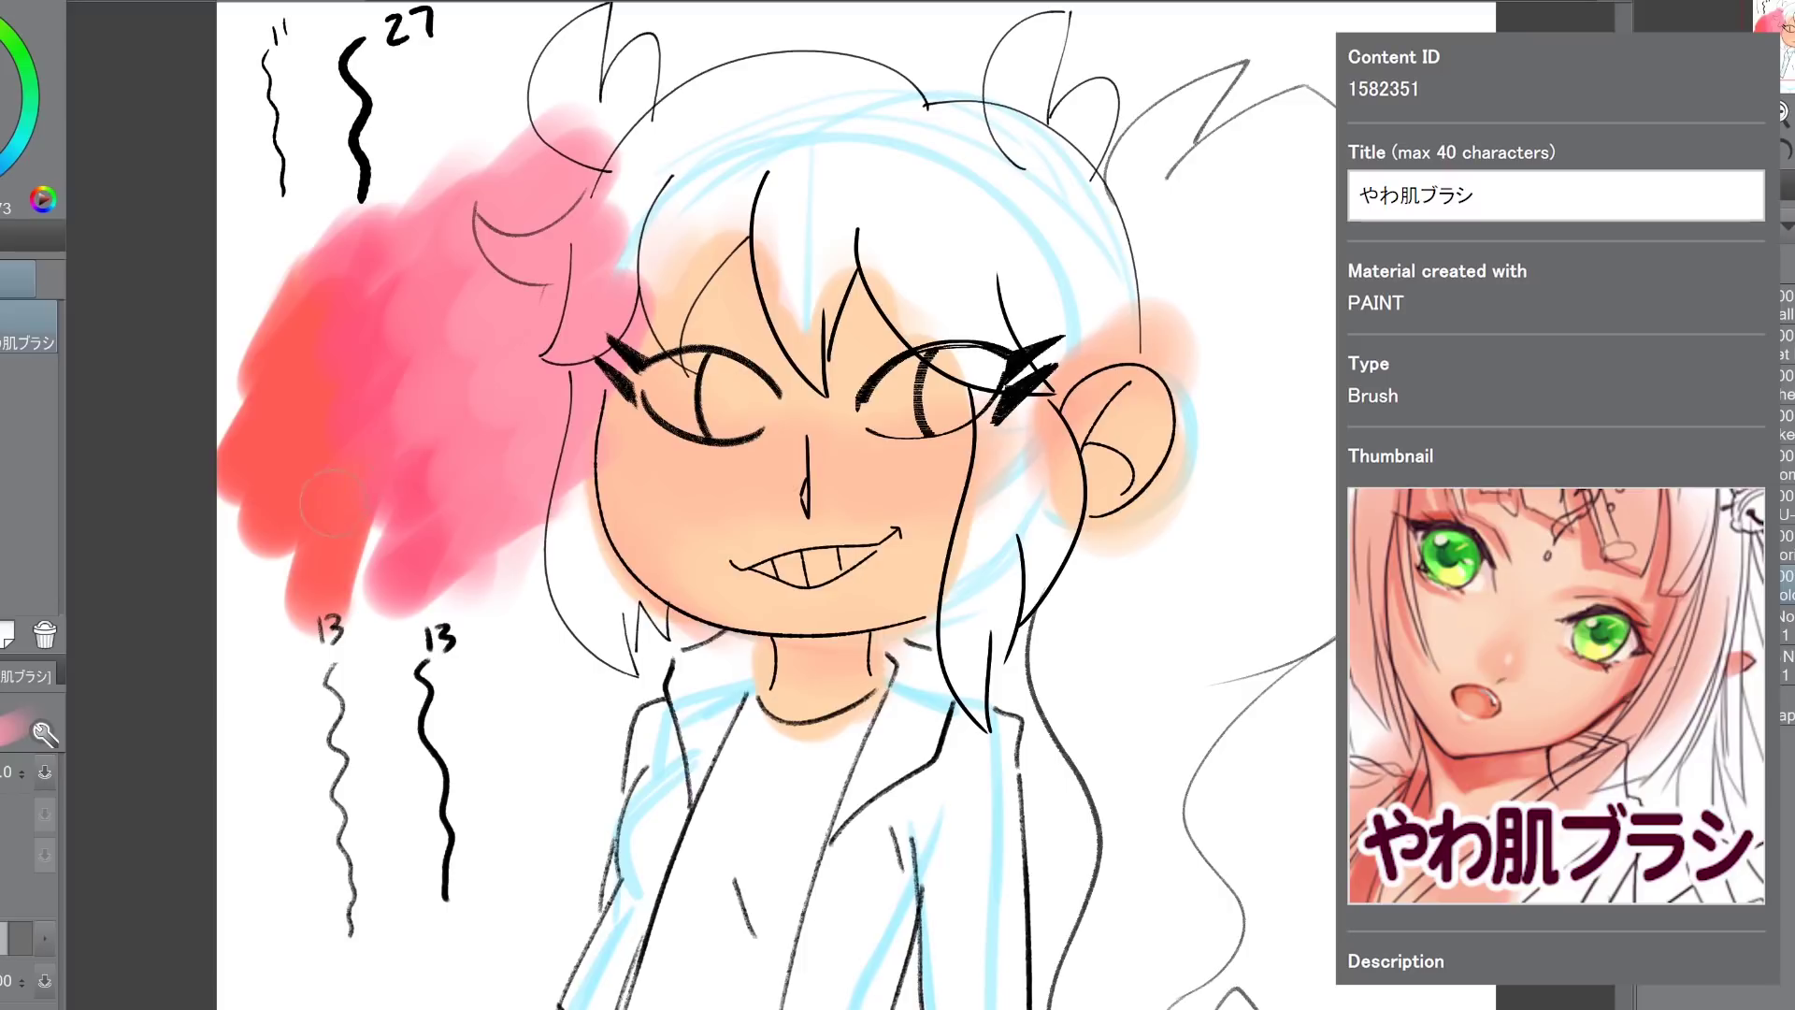
{"action": "left_click_drag", "start_coordinate": [402, 430], "coordinate": [238, 641]}
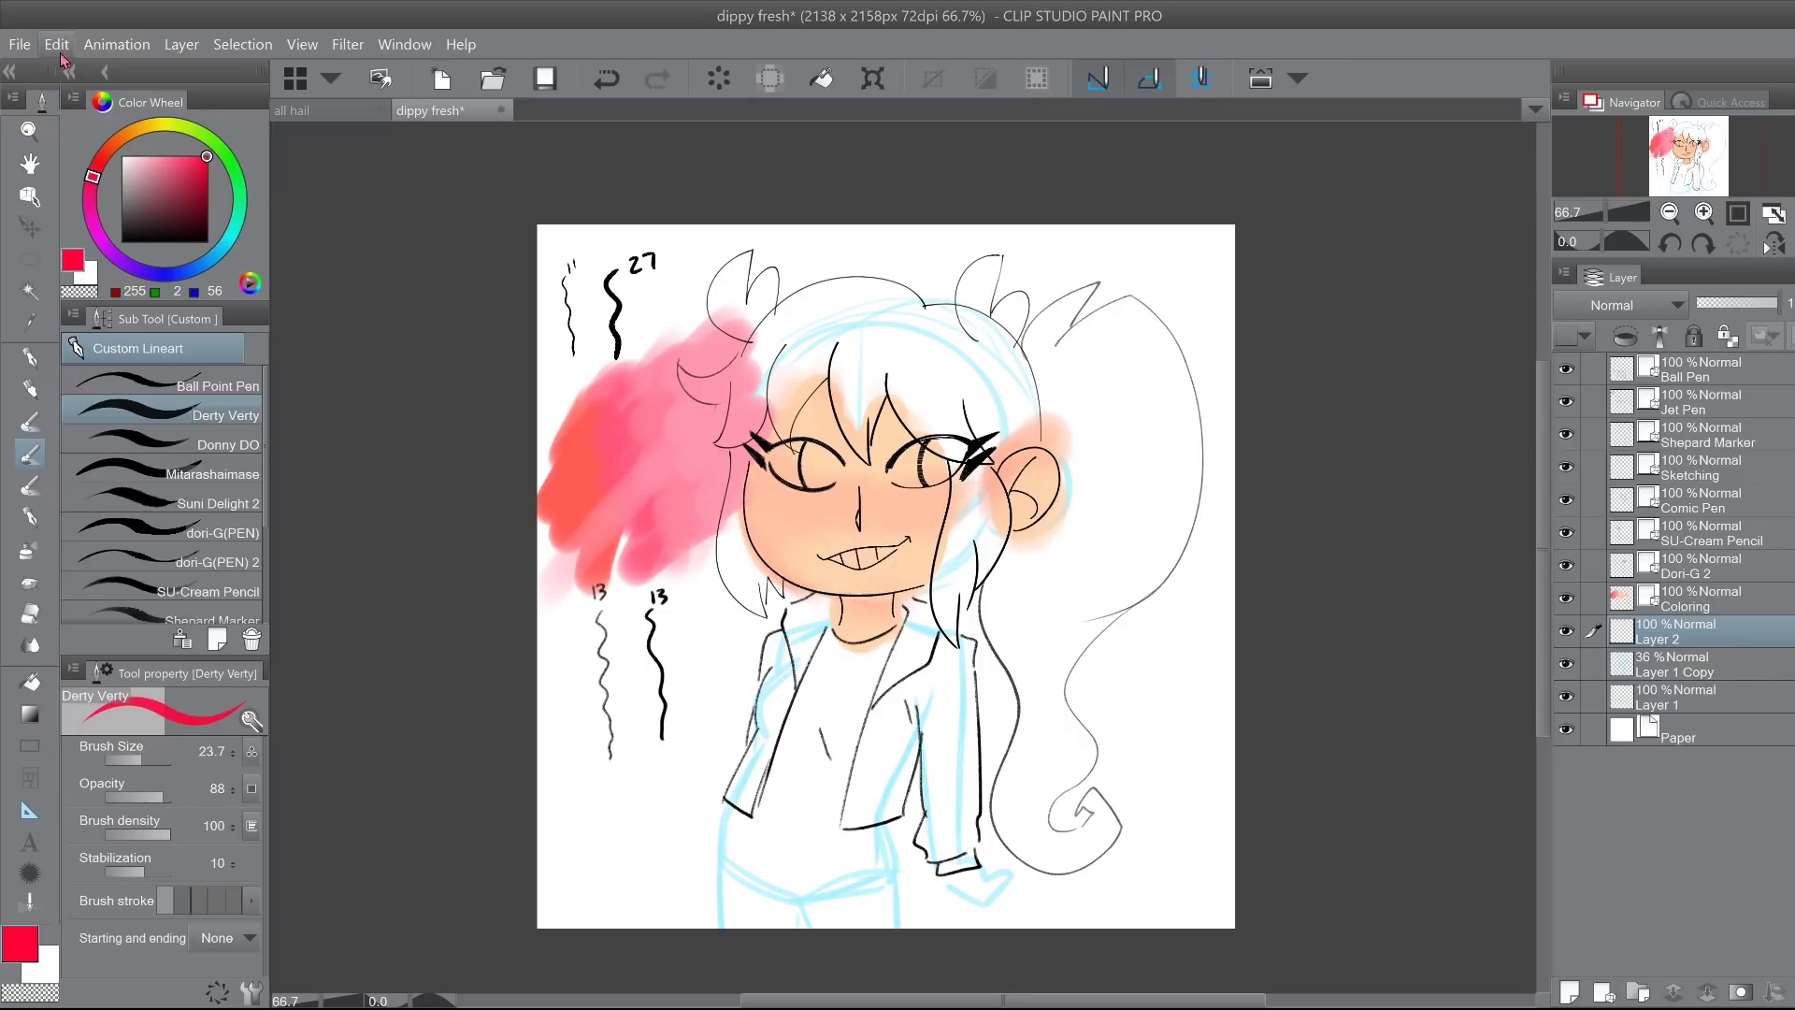
Step: Switch to CLIP STUDIO, log in to the account and open CLIP STUDIO ASSETS
{"action": "left_click", "coordinate": [19, 44]}
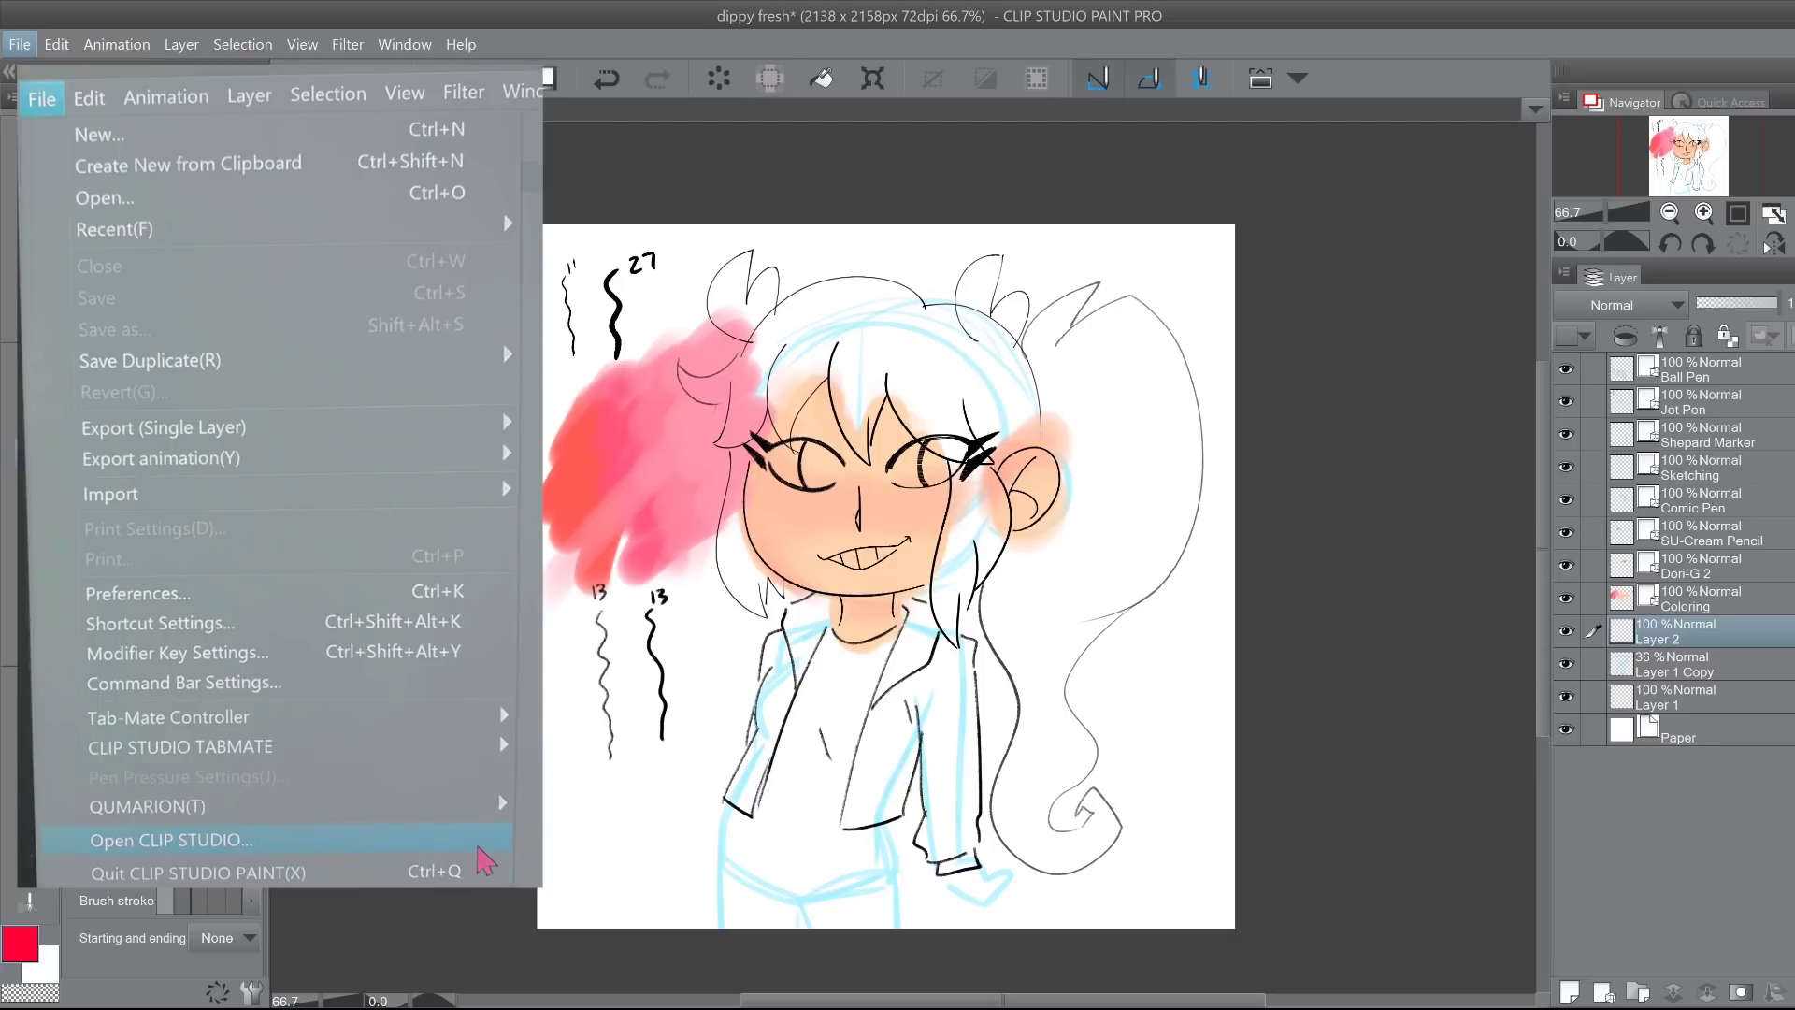
{"action": "left_click", "coordinate": [187, 641]}
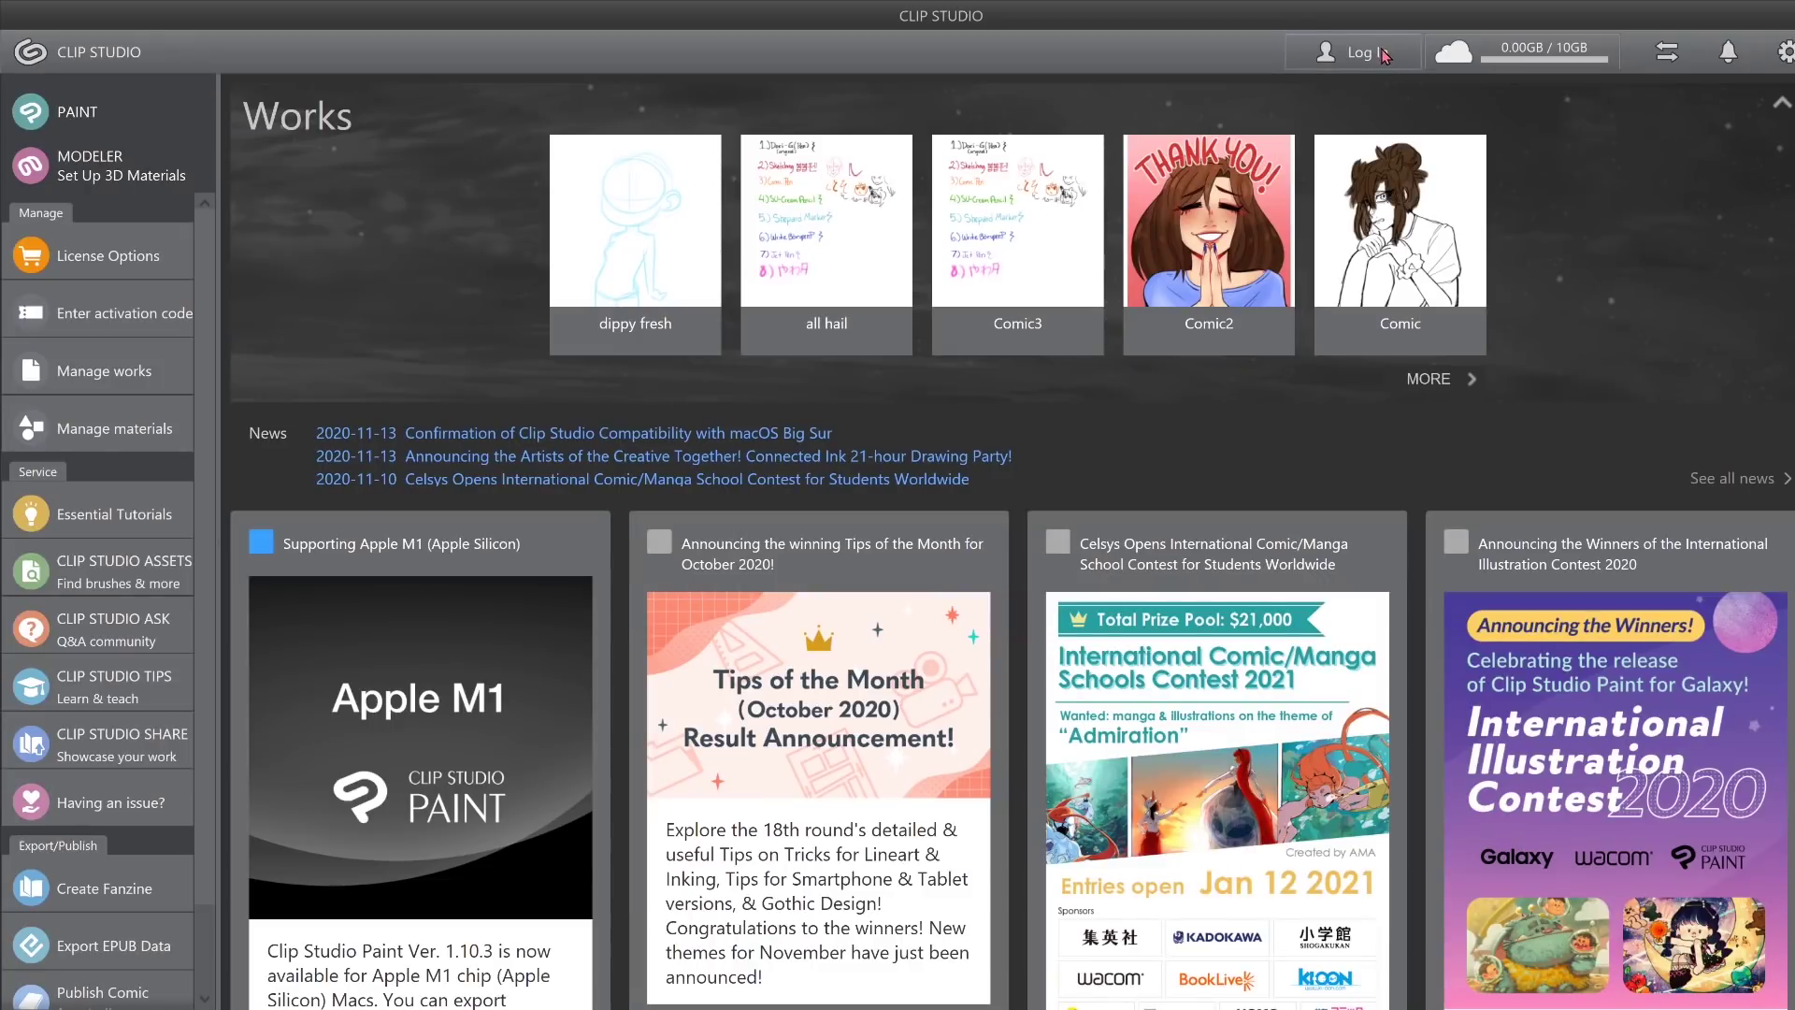
{"action": "left_click", "coordinate": [1391, 267]}
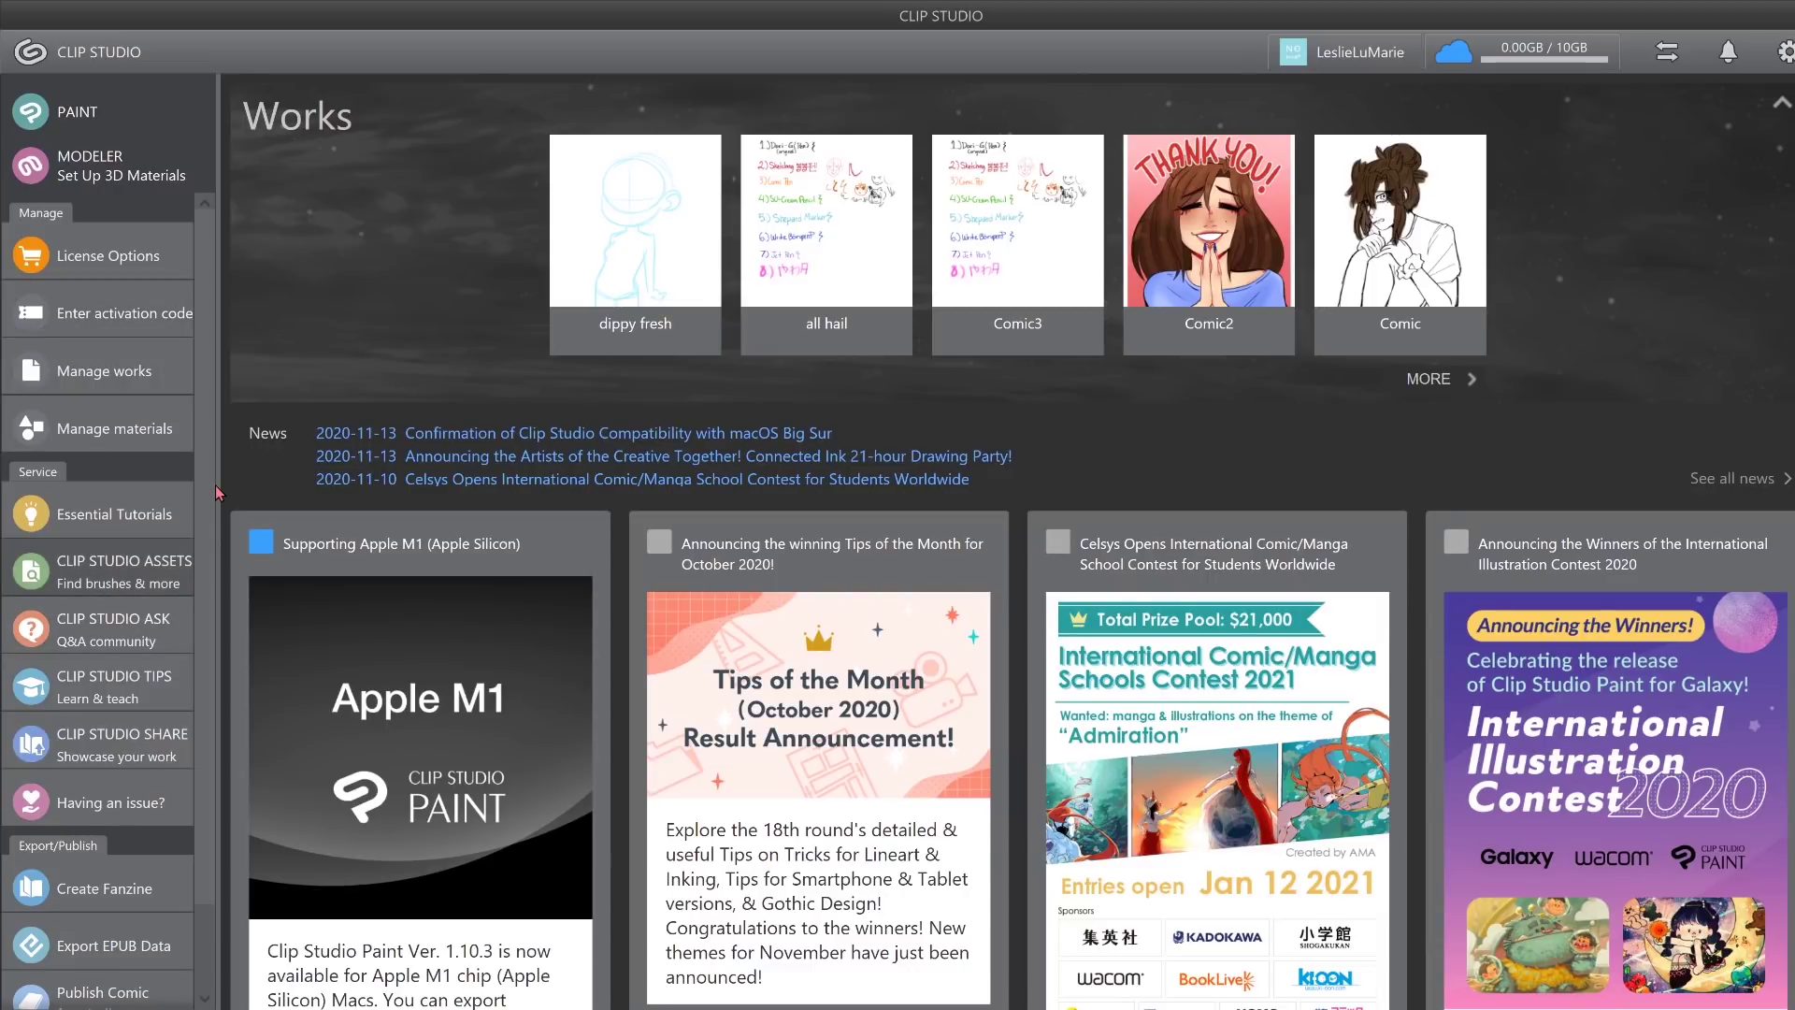
{"action": "left_click", "coordinate": [124, 571]}
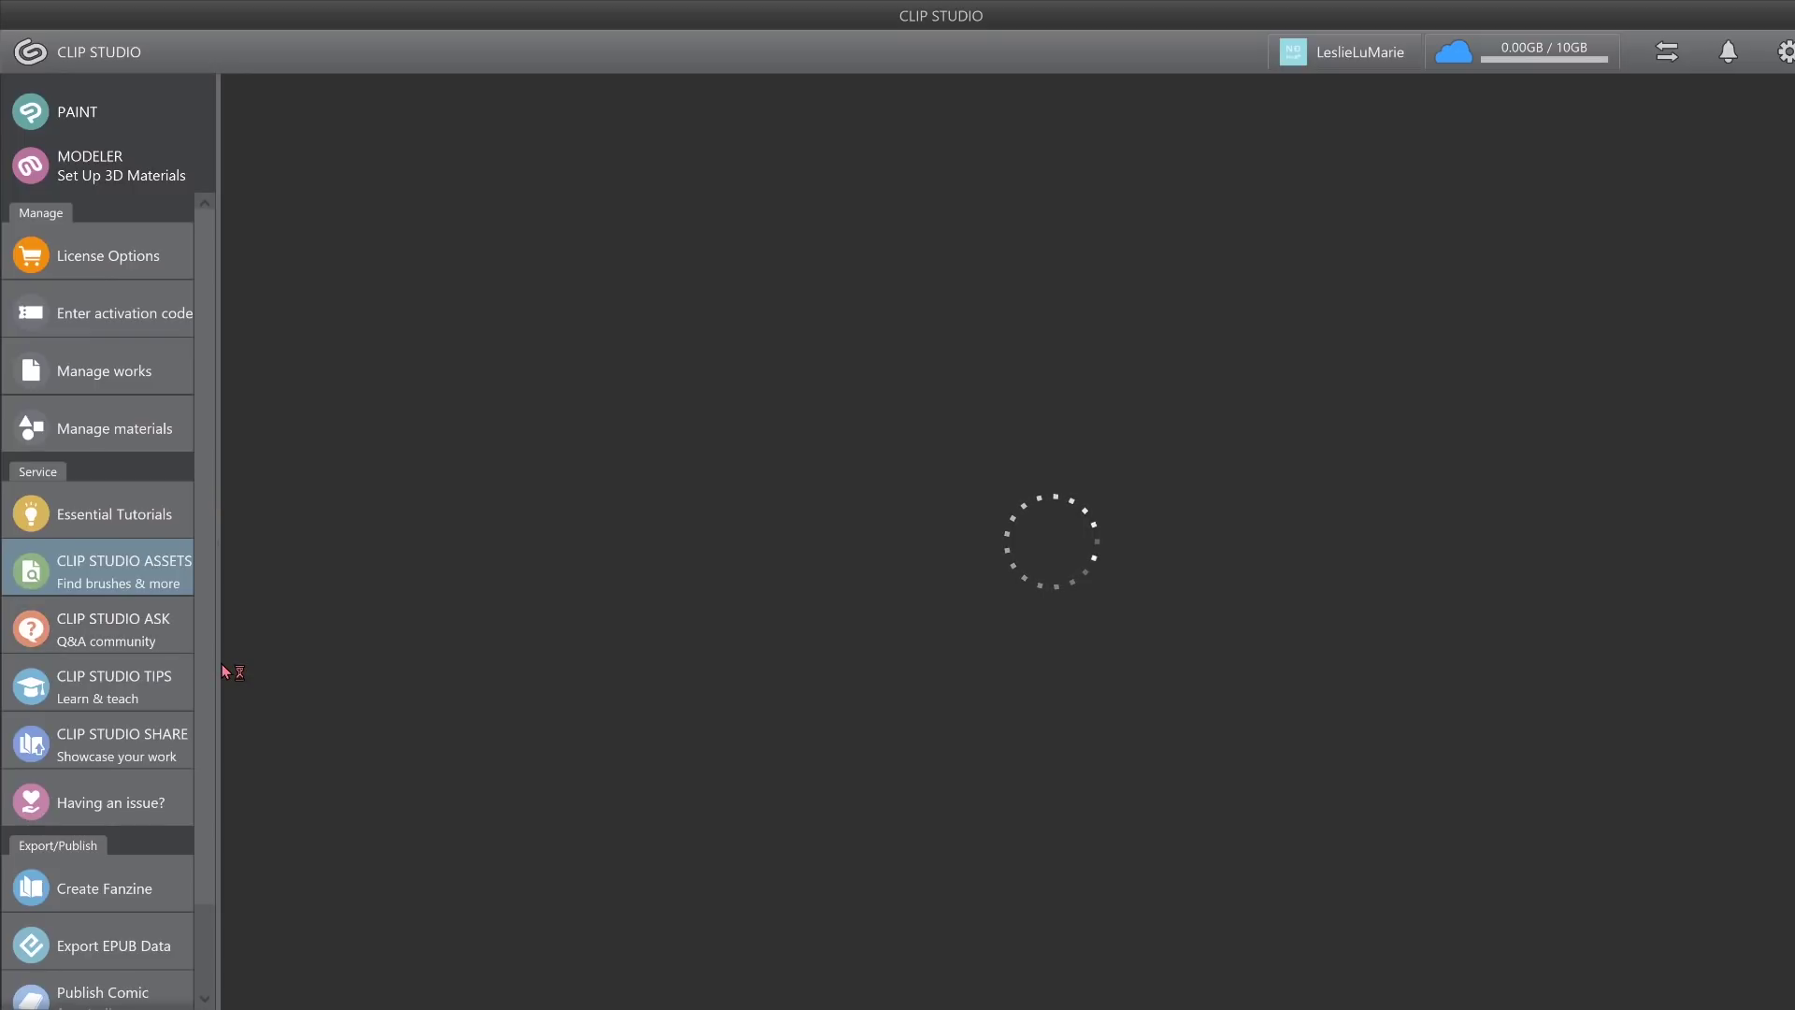
Step: Browse the New, Top Free and Top Paid materials on the CLIP STUDIO ASSETS page
{"action": "scroll", "coordinate": [221, 664], "scroll_direction": "down", "scroll_amount": 2}
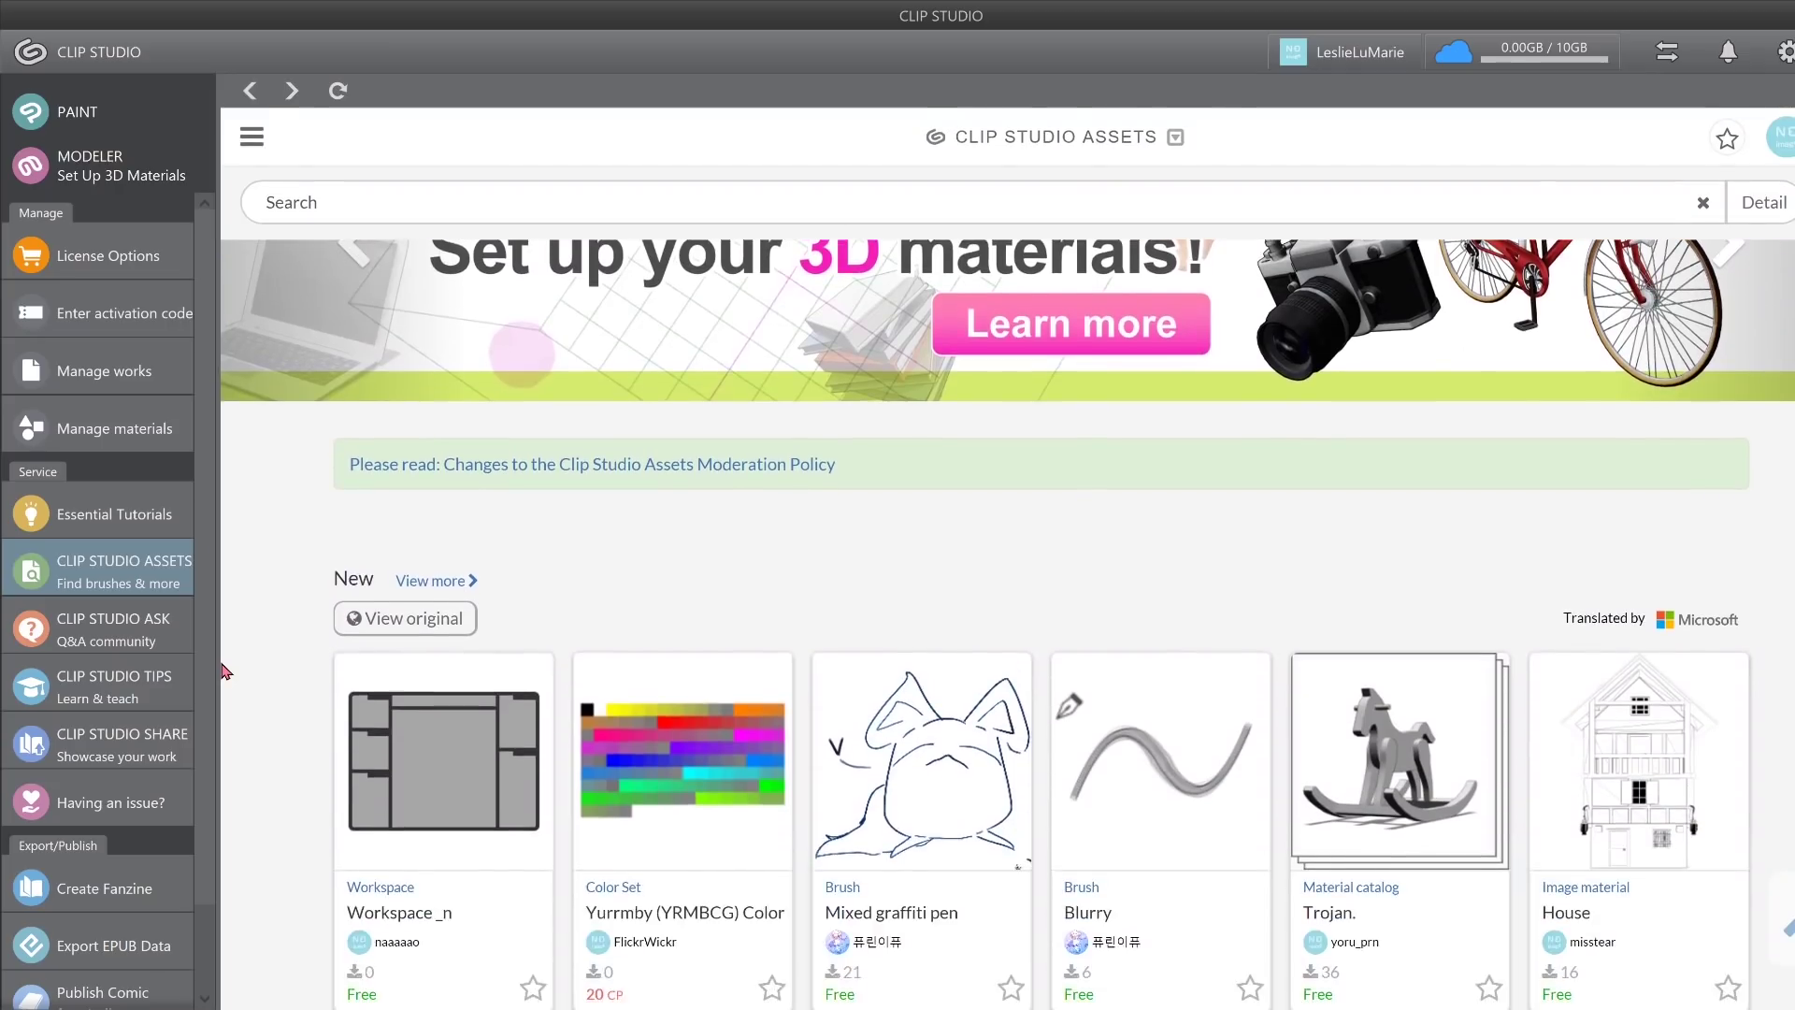
{"action": "scroll", "coordinate": [223, 671], "scroll_direction": "down", "scroll_amount": 3}
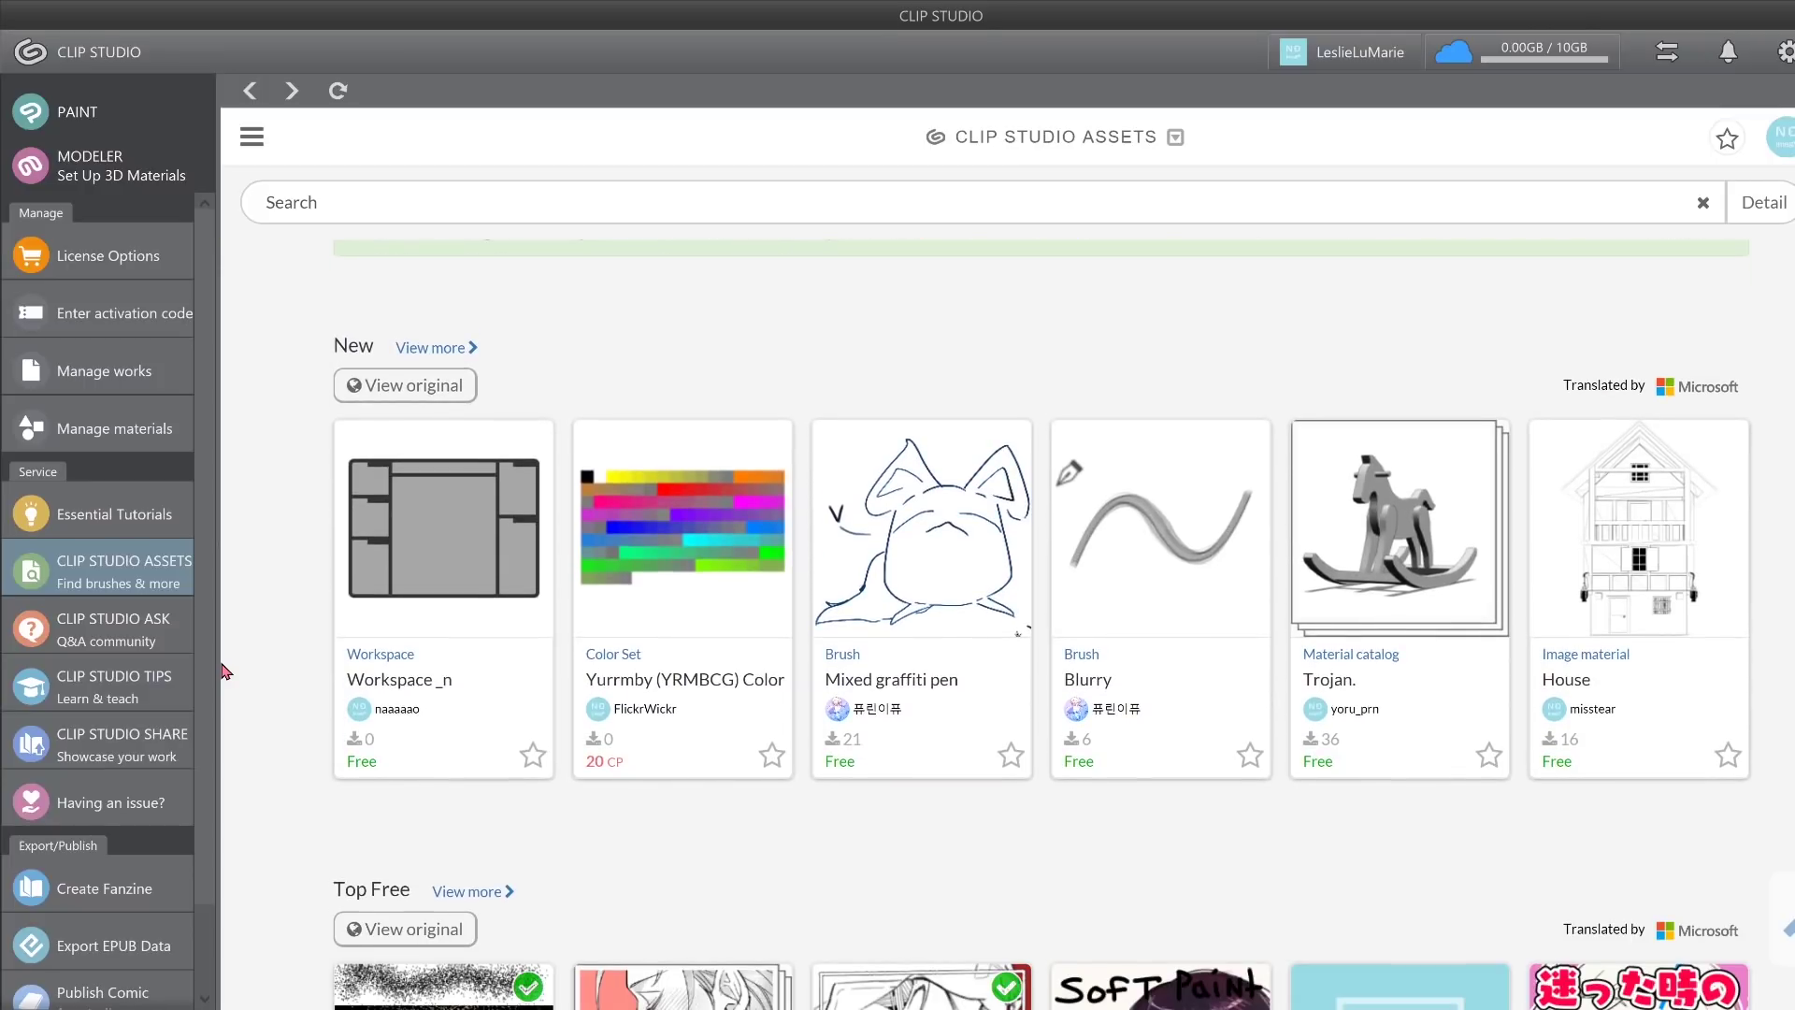
{"action": "scroll", "coordinate": [222, 671], "scroll_direction": "down", "scroll_amount": 4}
{"action": "scroll", "coordinate": [222, 671], "scroll_direction": "down", "scroll_amount": 2}
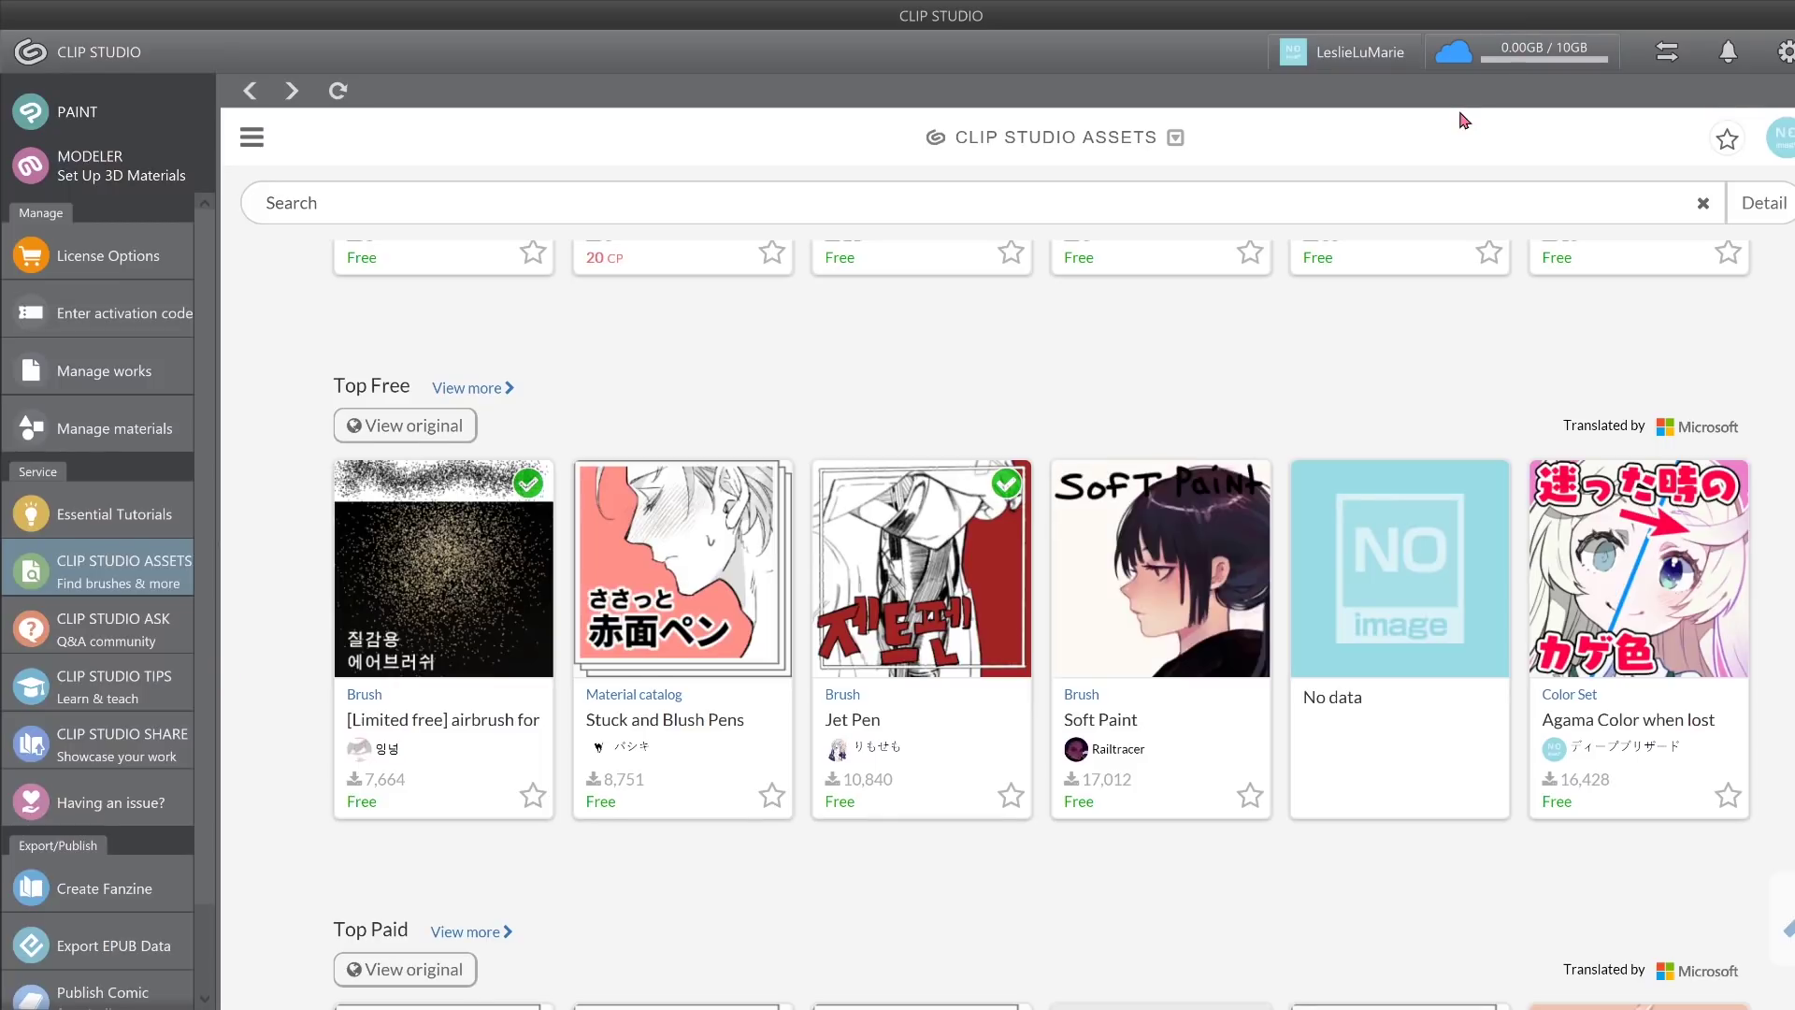
{"action": "scroll", "coordinate": [1460, 113], "scroll_direction": "down", "scroll_amount": 3}
{"action": "scroll", "coordinate": [1461, 113], "scroll_direction": "up", "scroll_amount": 2}
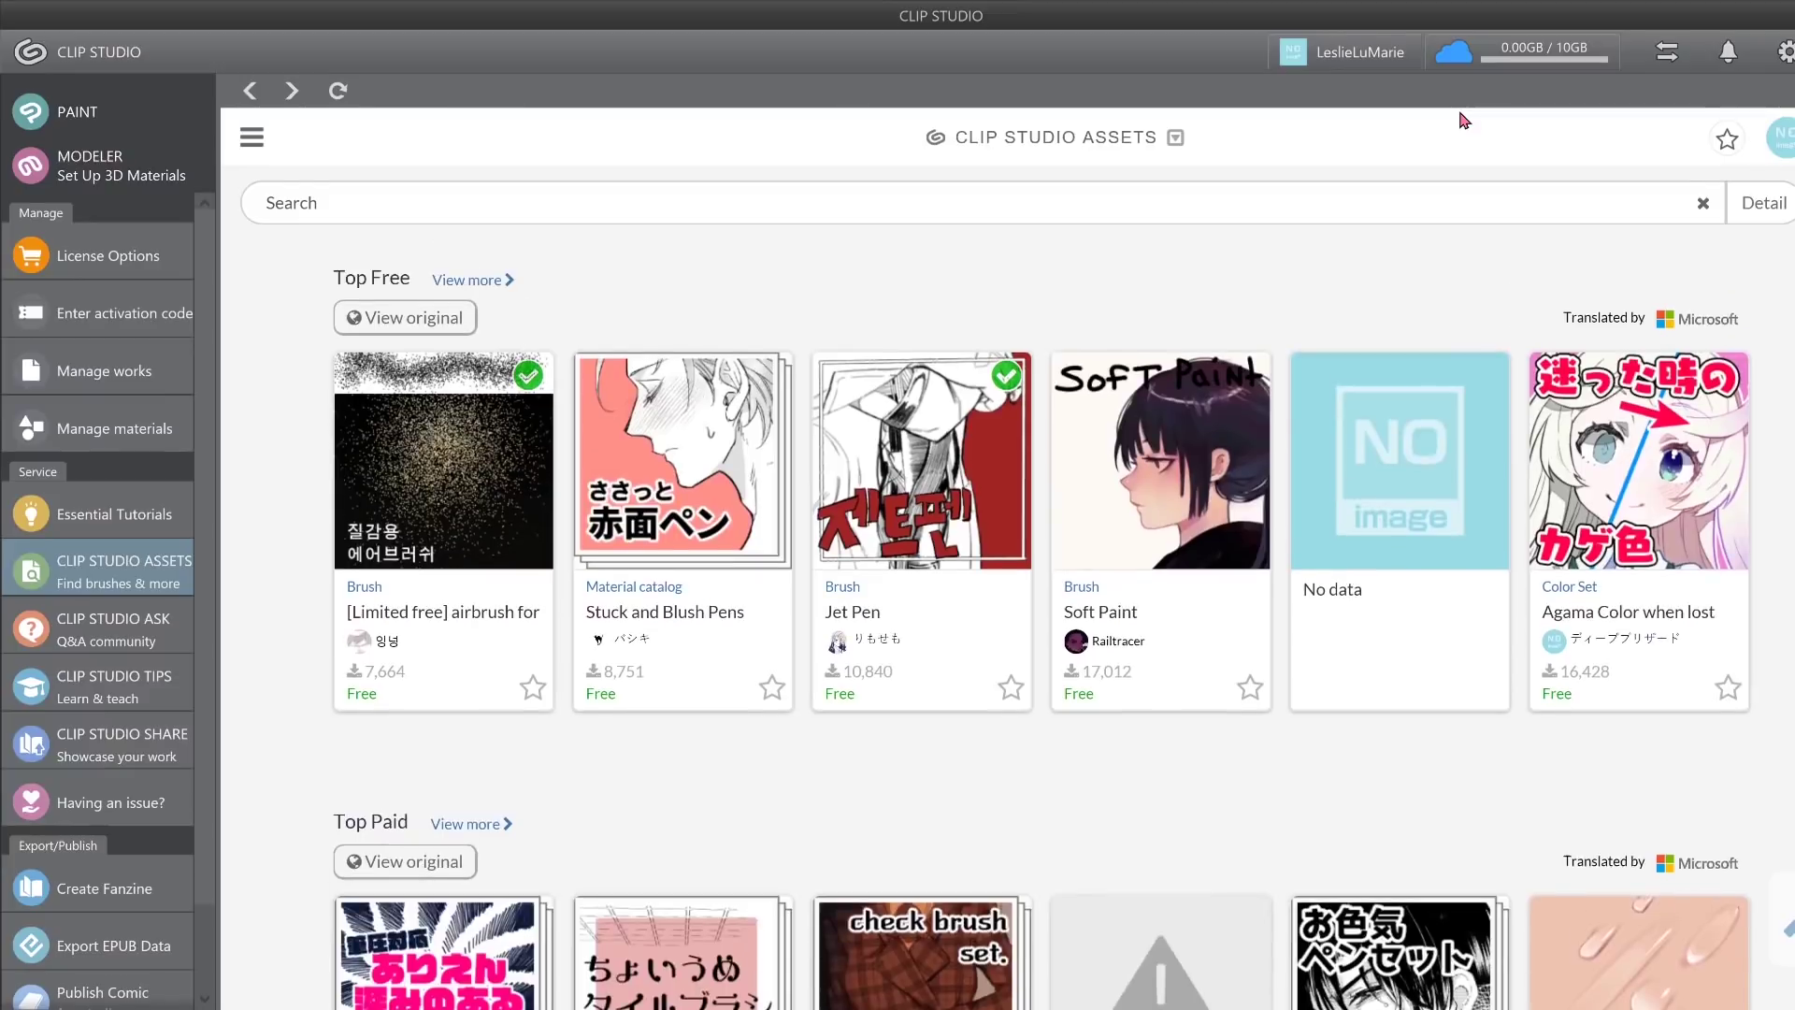
{"action": "scroll", "coordinate": [1463, 119], "scroll_direction": "up", "scroll_amount": 2}
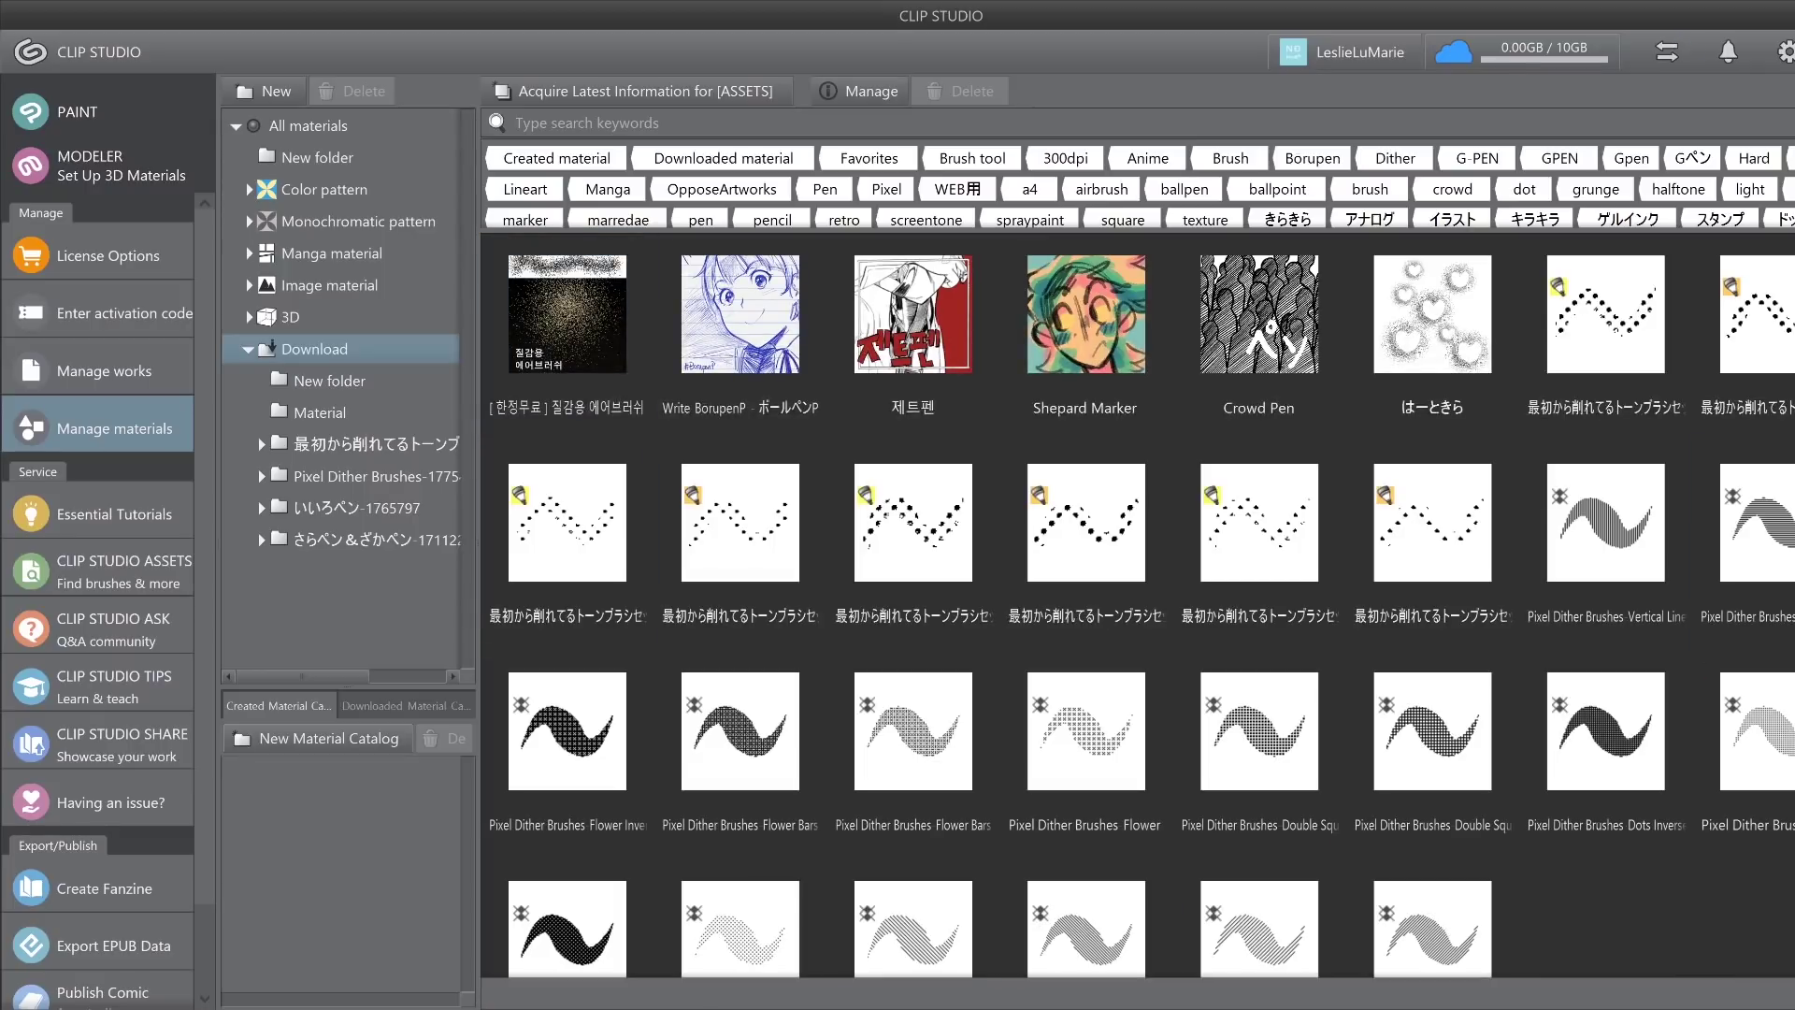
Step: Bring the downloaded 질감용 에어브러쉬 into the Custom Lineart brush group in CLIP STUDIO PAINT and select it
{"action": "left_click", "coordinate": [606, 374]}
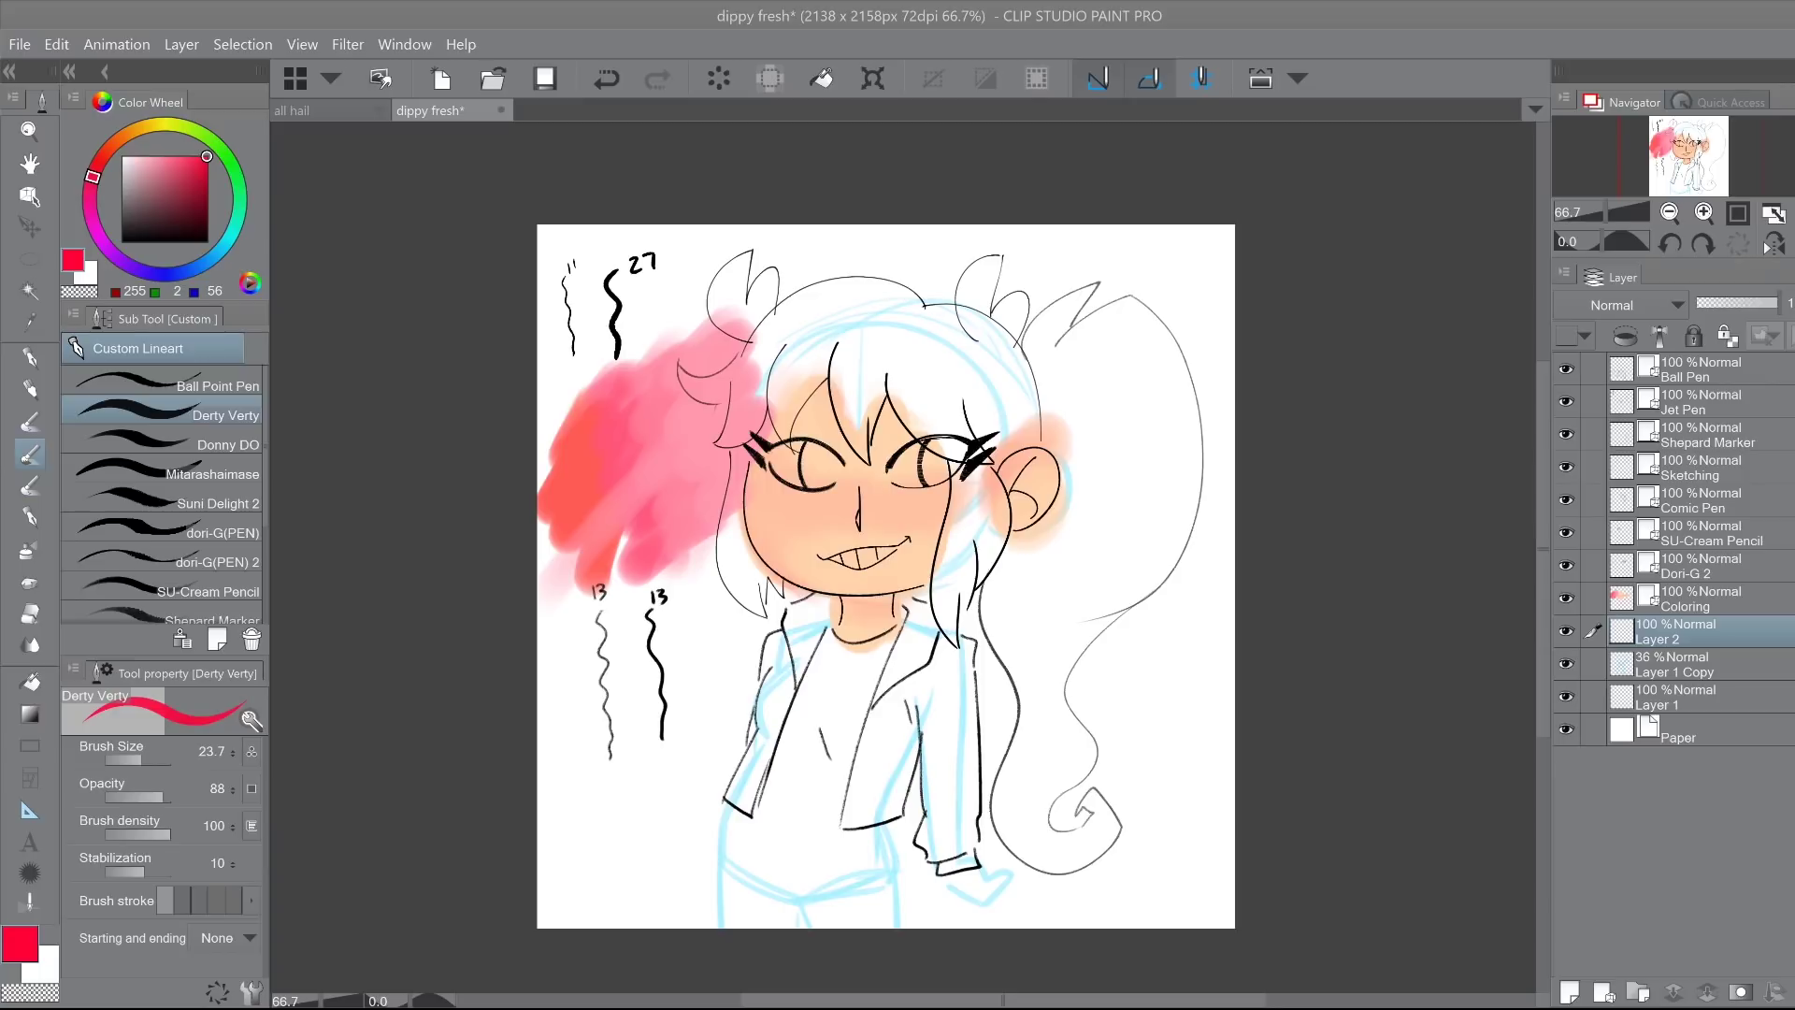
{"action": "left_click", "coordinate": [161, 614]}
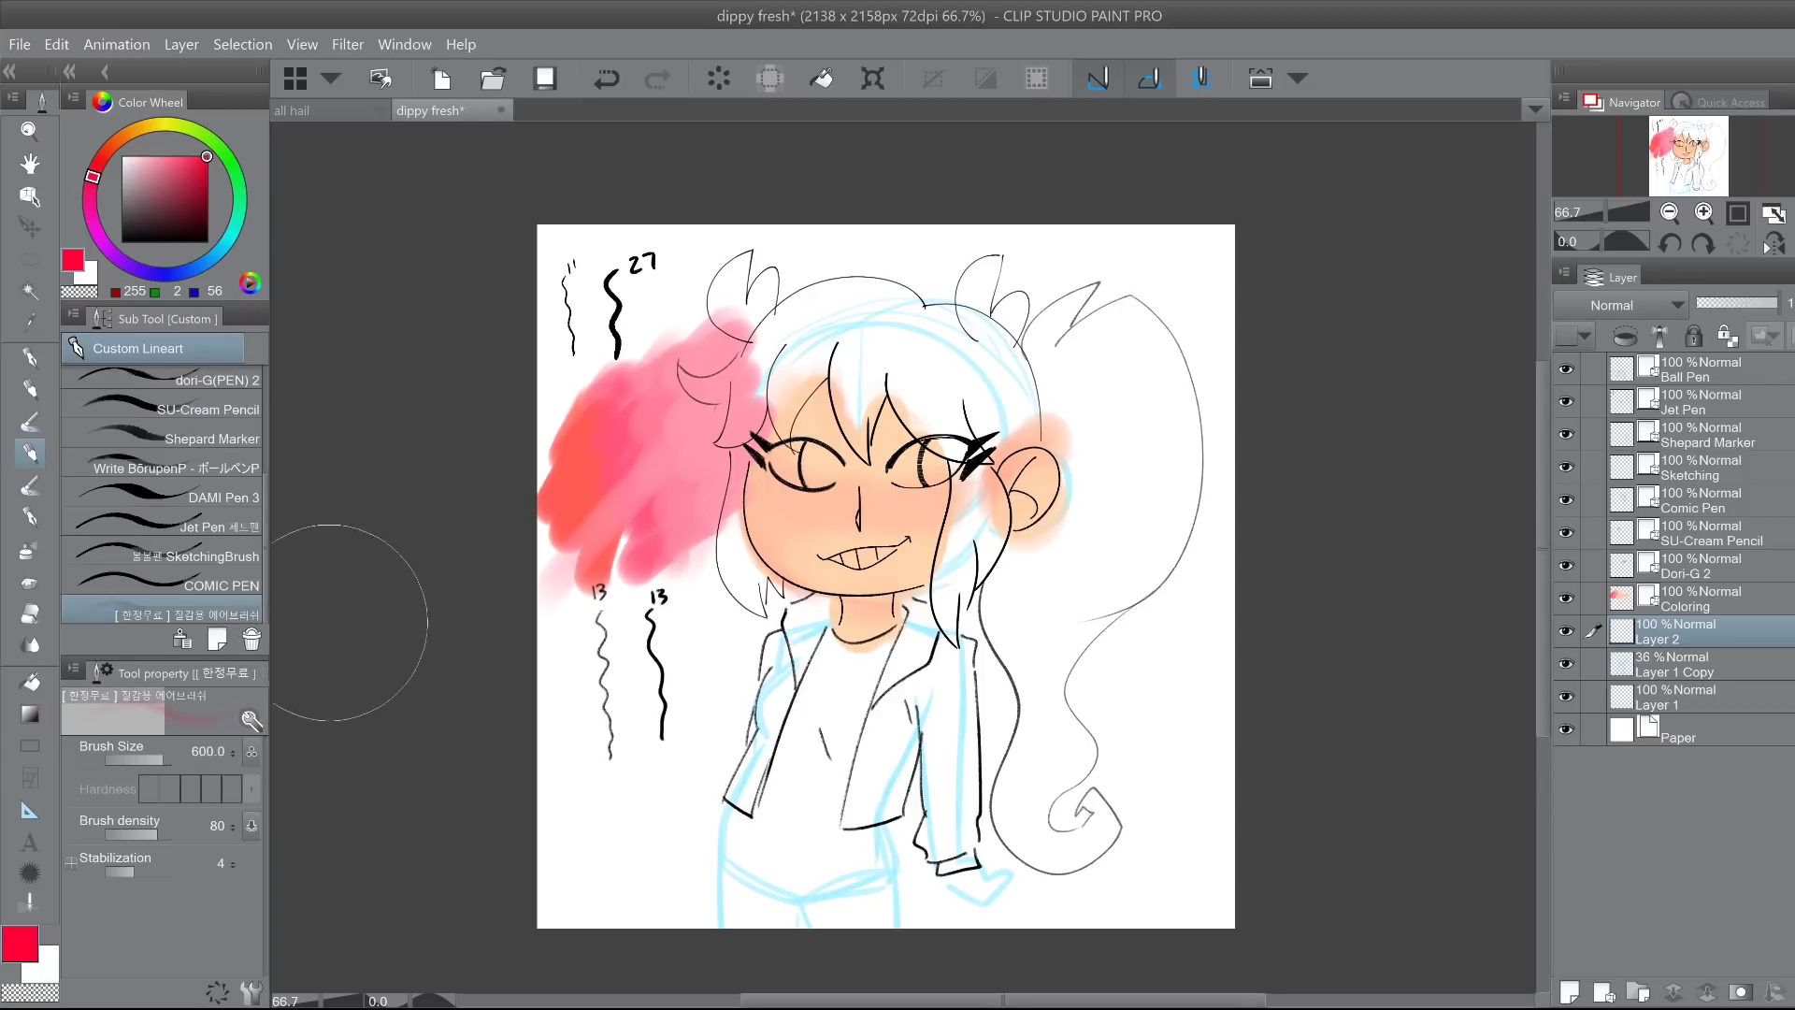
Step: Hide the line art and coloring layers and test the texture airbrush and the 60L20%風トーンペン with wavy strokes on a new layer
{"action": "left_click_drag", "start_coordinate": [1566, 369], "coordinate": [1571, 677]}
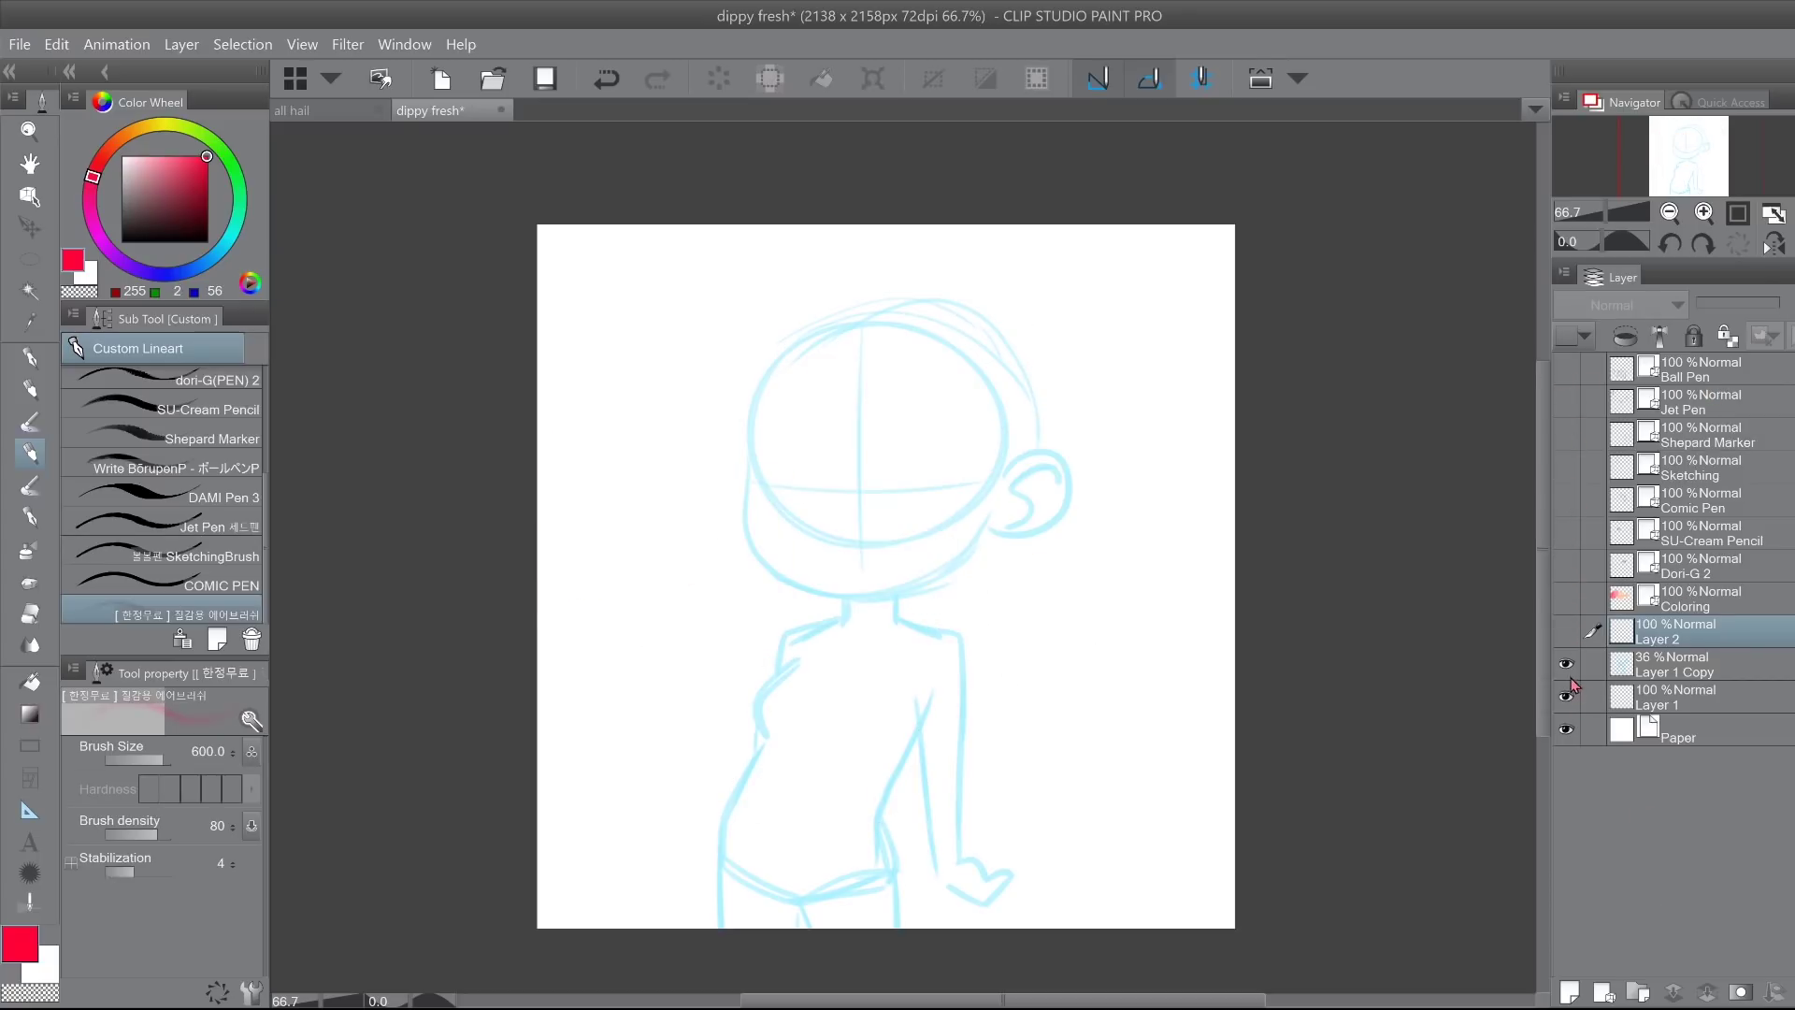
{"action": "left_click", "coordinate": [1570, 992]}
{"action": "mouse_move", "coordinate": [681, 336]}
{"action": "left_mouse_down"}
{"action": "mouse_move", "coordinate": [844, 402]}
{"action": "mouse_move", "coordinate": [649, 556]}
{"action": "mouse_move", "coordinate": [1054, 601]}
{"action": "mouse_move", "coordinate": [889, 321]}
{"action": "mouse_move", "coordinate": [902, 280]}
{"action": "left_mouse_up"}
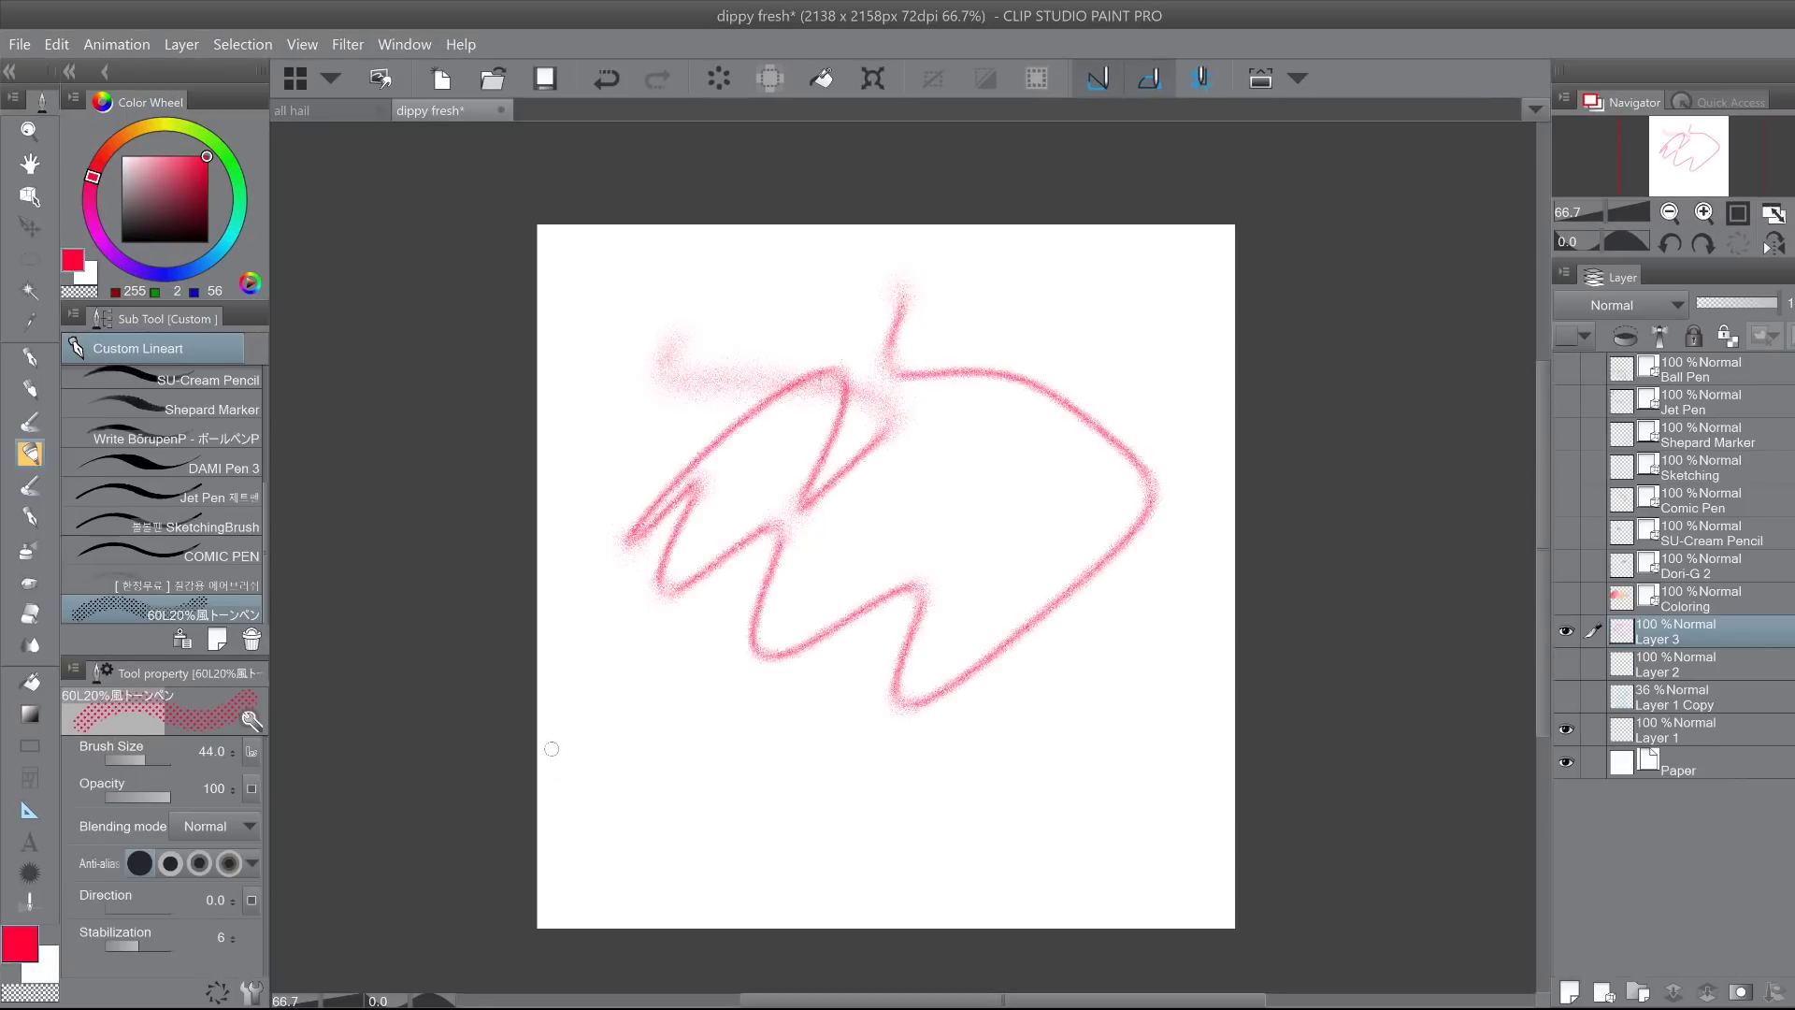
{"action": "mouse_move", "coordinate": [601, 575]}
{"action": "left_mouse_down"}
{"action": "mouse_move", "coordinate": [610, 673]}
{"action": "mouse_move", "coordinate": [660, 738]}
{"action": "mouse_move", "coordinate": [851, 799]}
{"action": "mouse_move", "coordinate": [1127, 774]}
{"action": "left_mouse_up"}
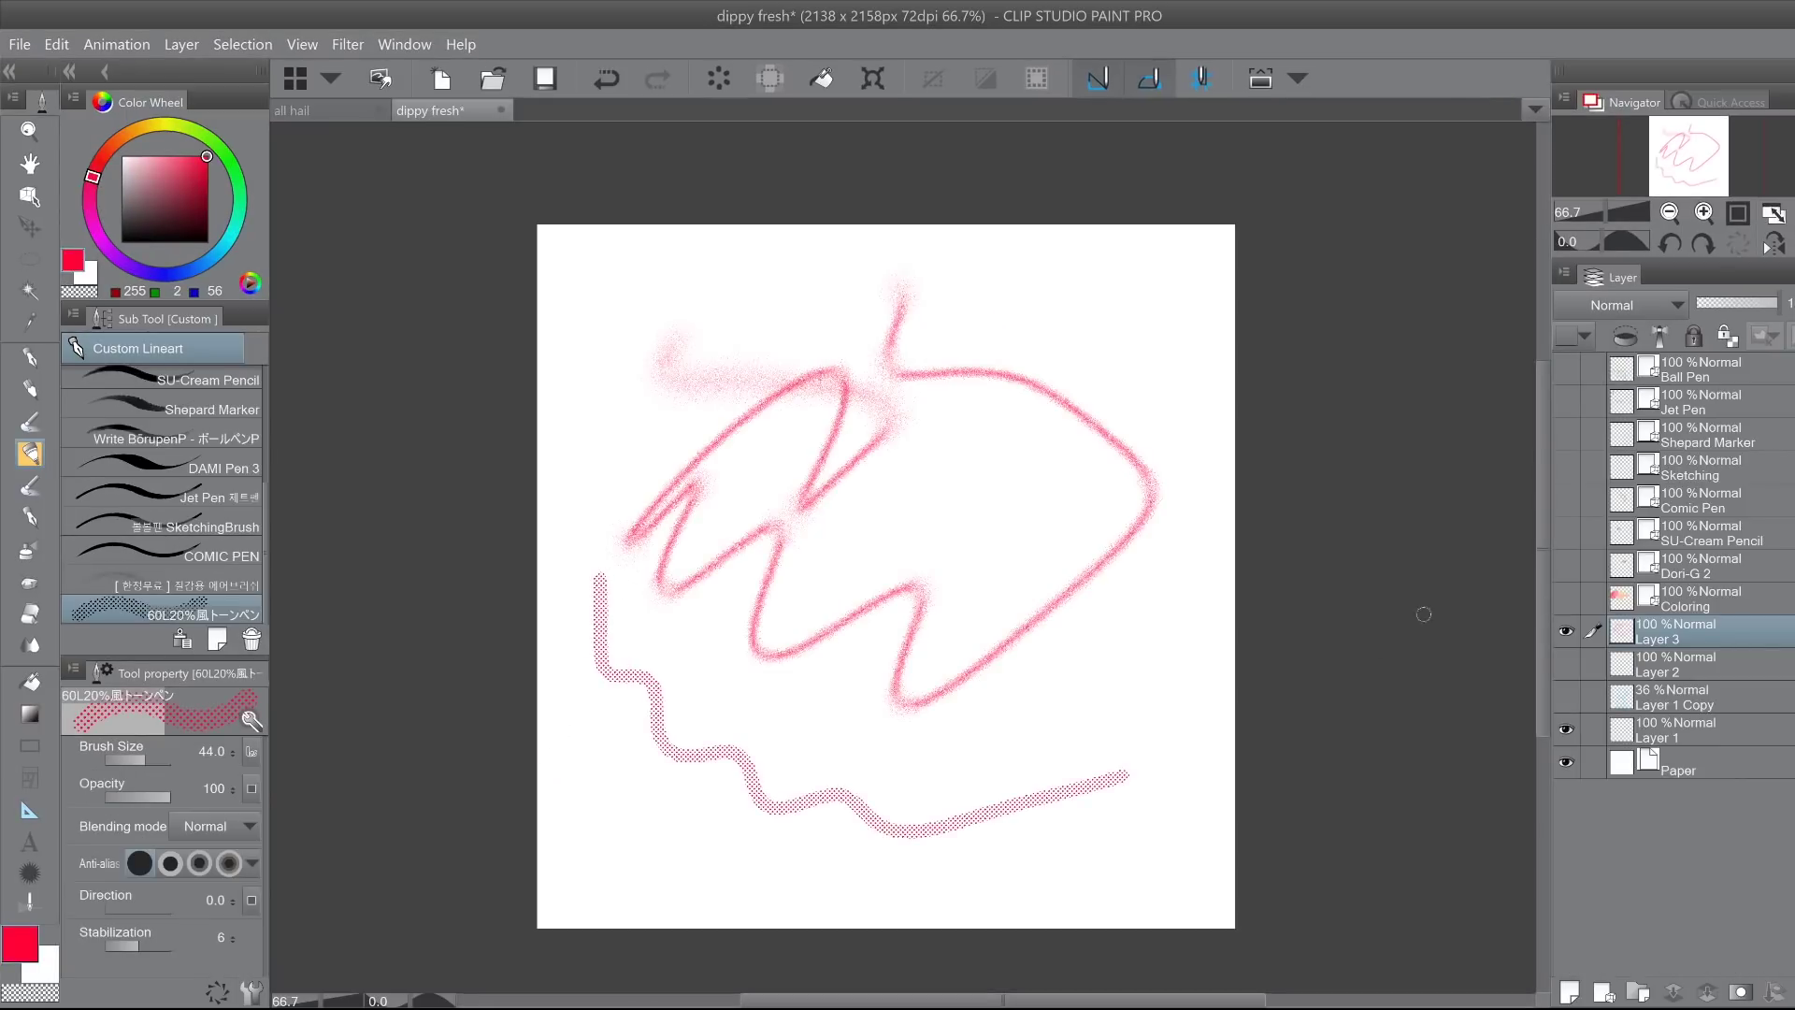